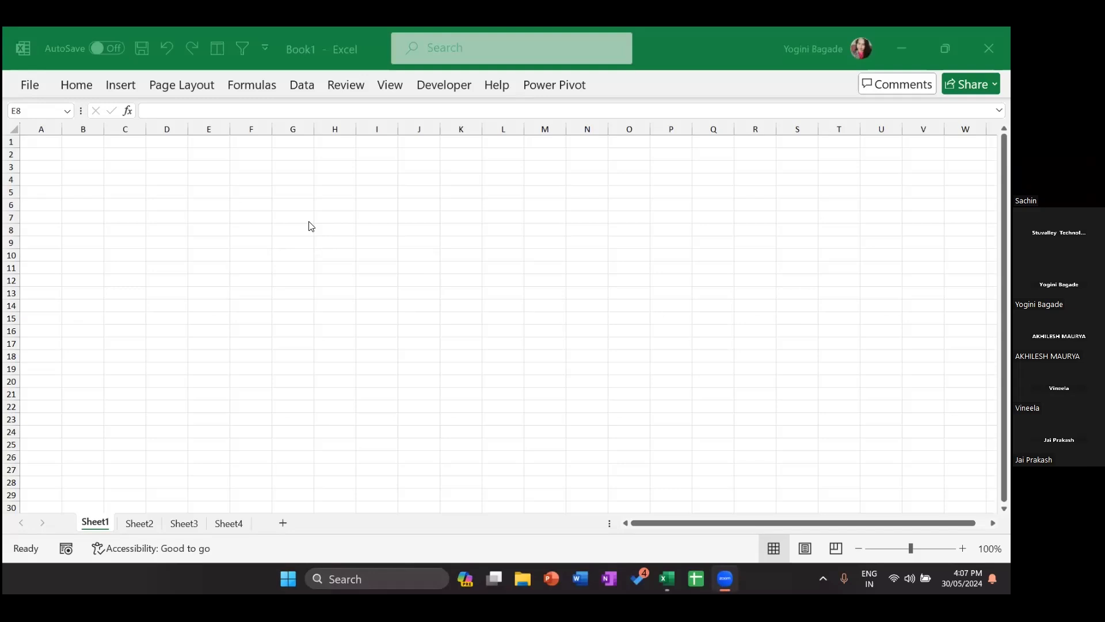
Step: Bring the Excel window with the blank Book1 workbook into focus
{"action": "left_click", "coordinate": [870, 296]}
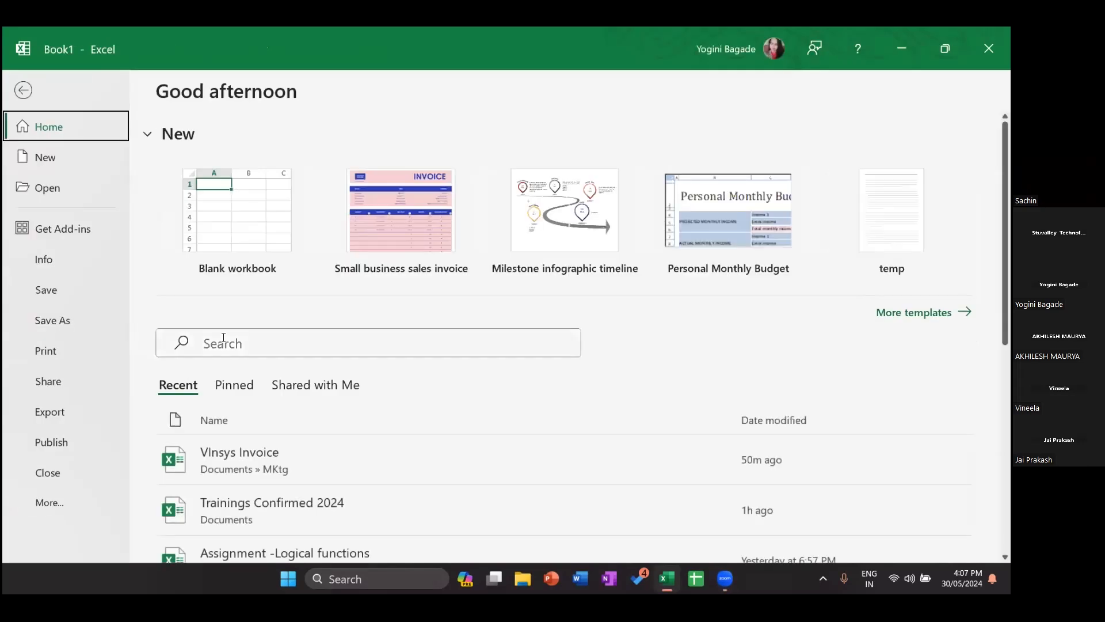
Step: Search recent files for 'excel dat' and open the Excel Data workbook
{"action": "left_click", "coordinate": [223, 338]}
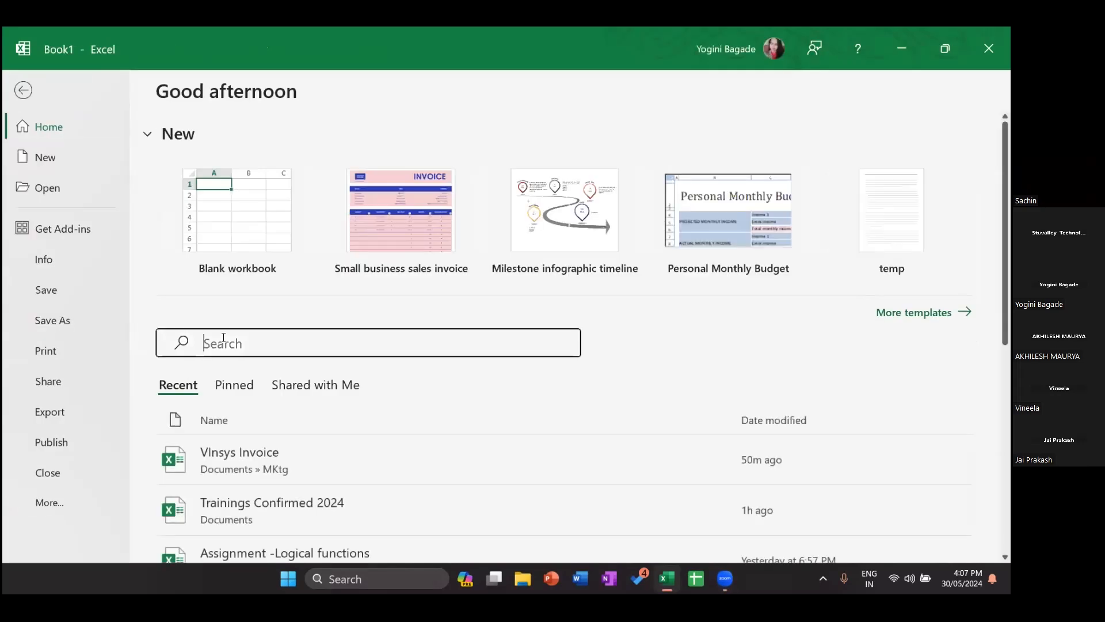
{"action": "type", "text": "excel dat"}
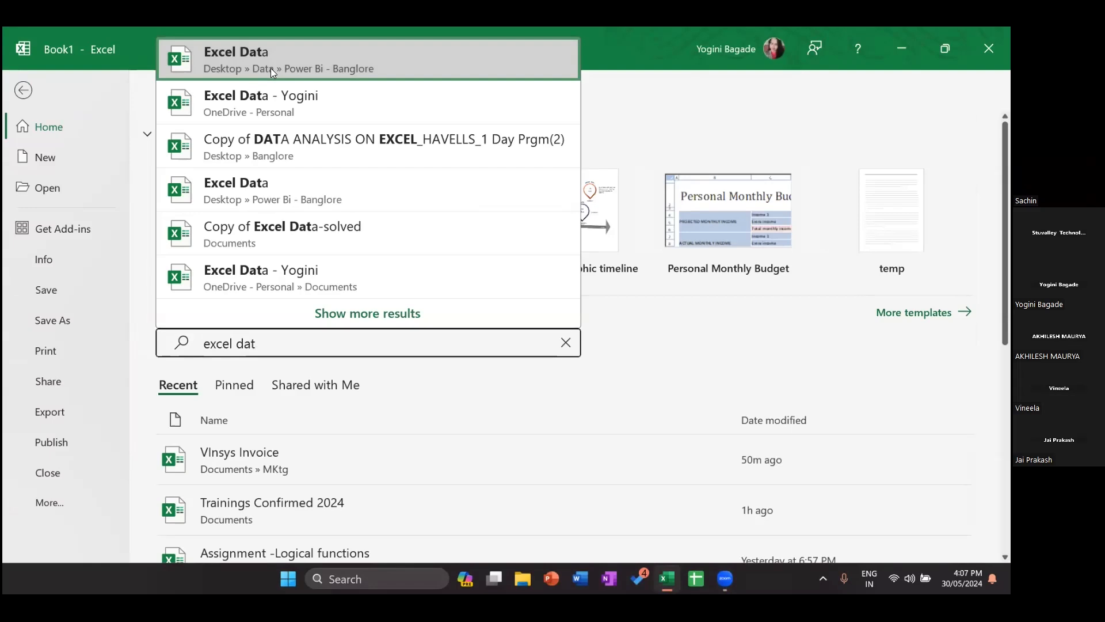
{"action": "left_click", "coordinate": [273, 72]}
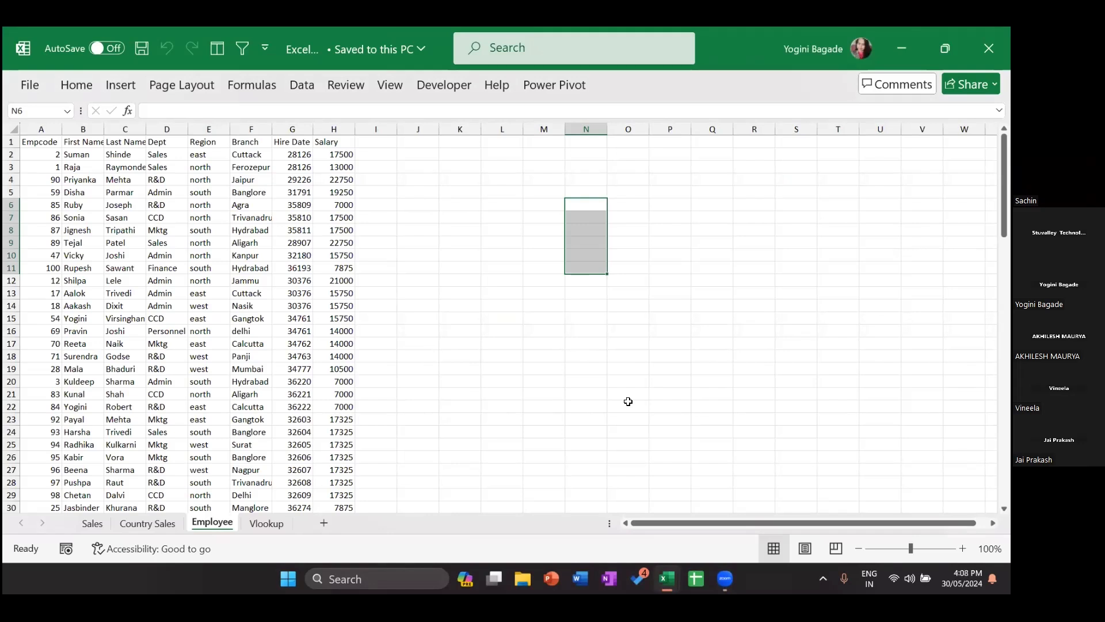
Step: Switch to the Sales sheet and select the empty cells G8, I17 and U28
{"action": "left_click", "coordinate": [92, 524]}
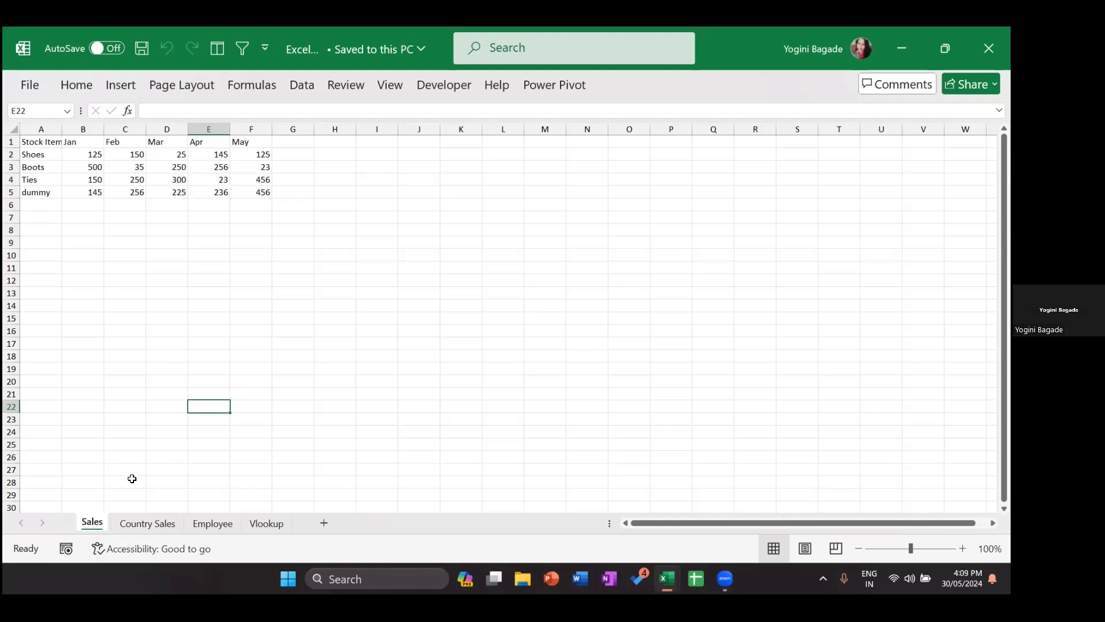
{"action": "left_click", "coordinate": [307, 232]}
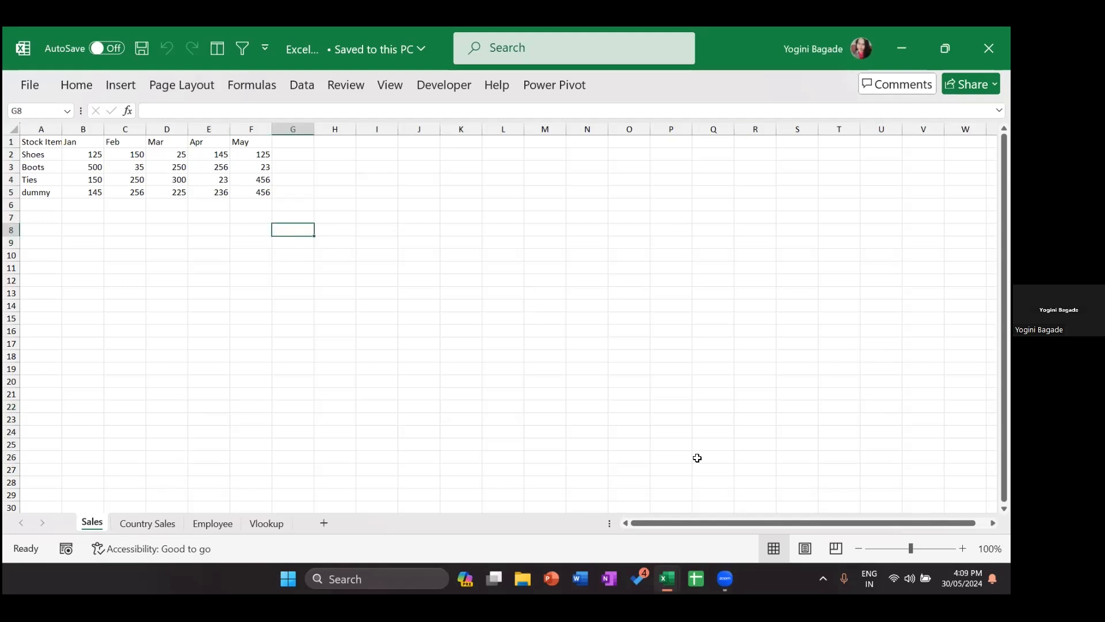
{"action": "left_click", "coordinate": [362, 343]}
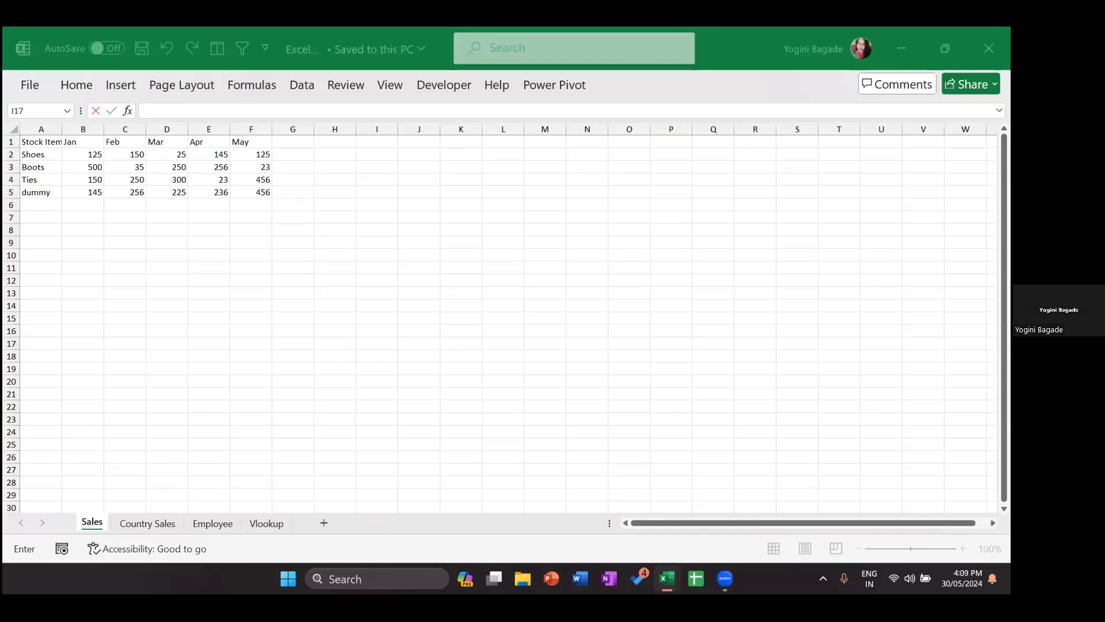
{"action": "left_click", "coordinate": [884, 482]}
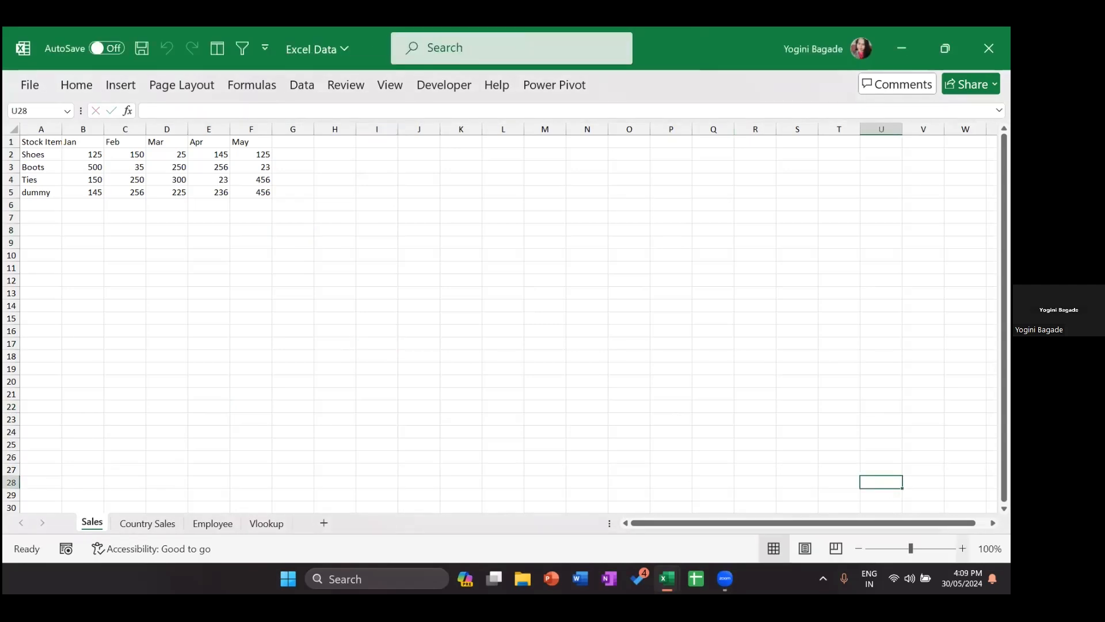
{"action": "scroll", "coordinate": [500, 317], "scroll_direction": "up", "scroll_amount": 7}
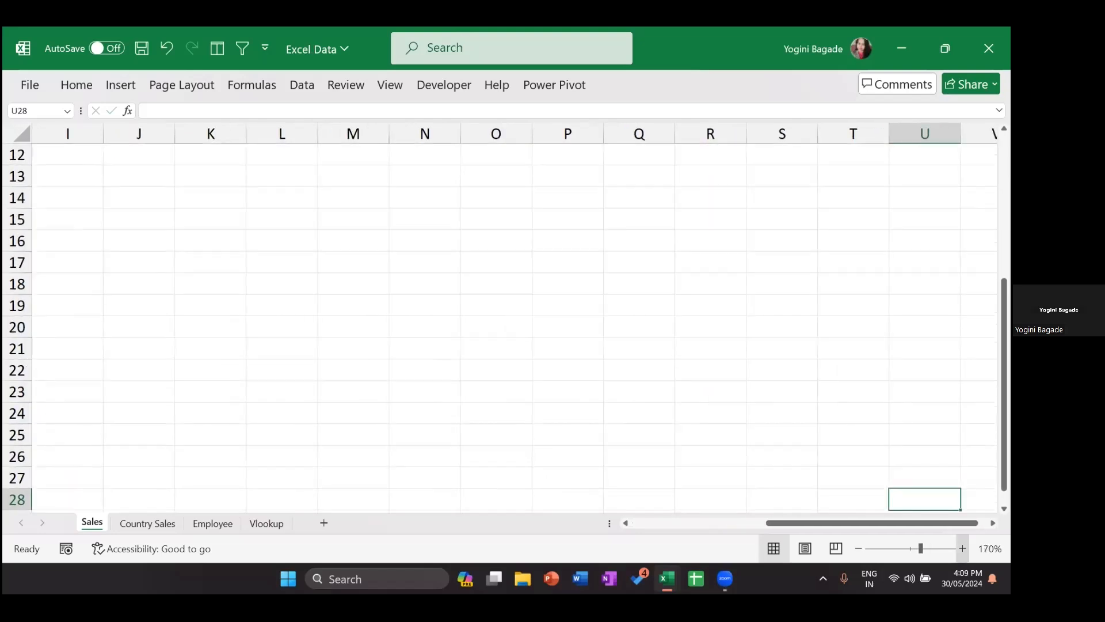
{"action": "left_click", "coordinate": [447, 323]}
{"action": "key", "text": "ctrl+Up"}
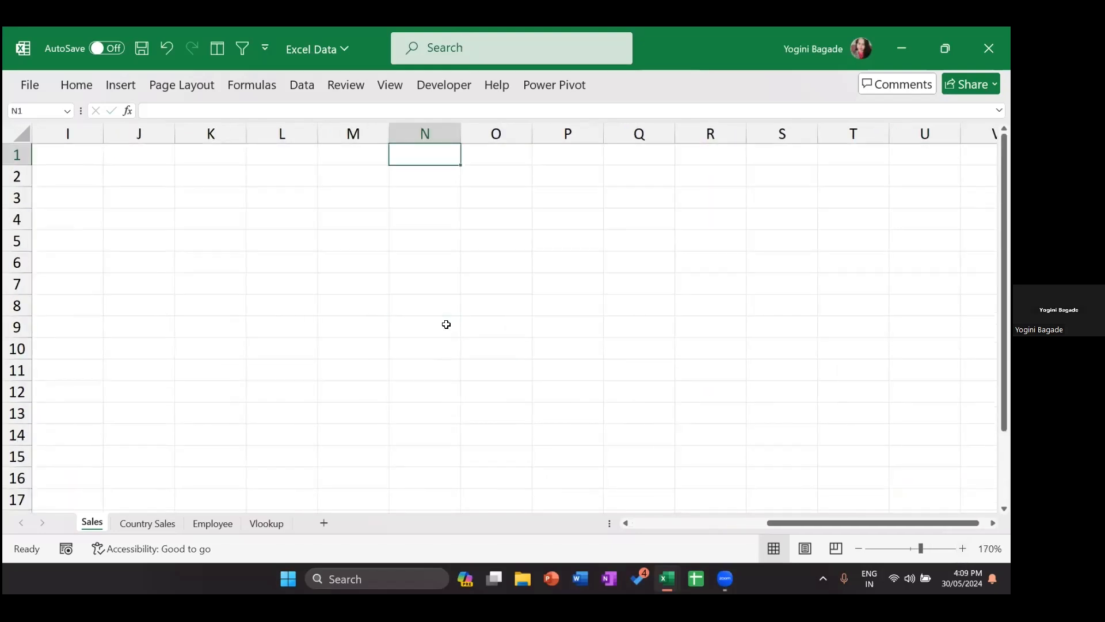
{"action": "key", "text": "ctrl+Left"}
{"action": "key", "text": "ctrl+Left"}
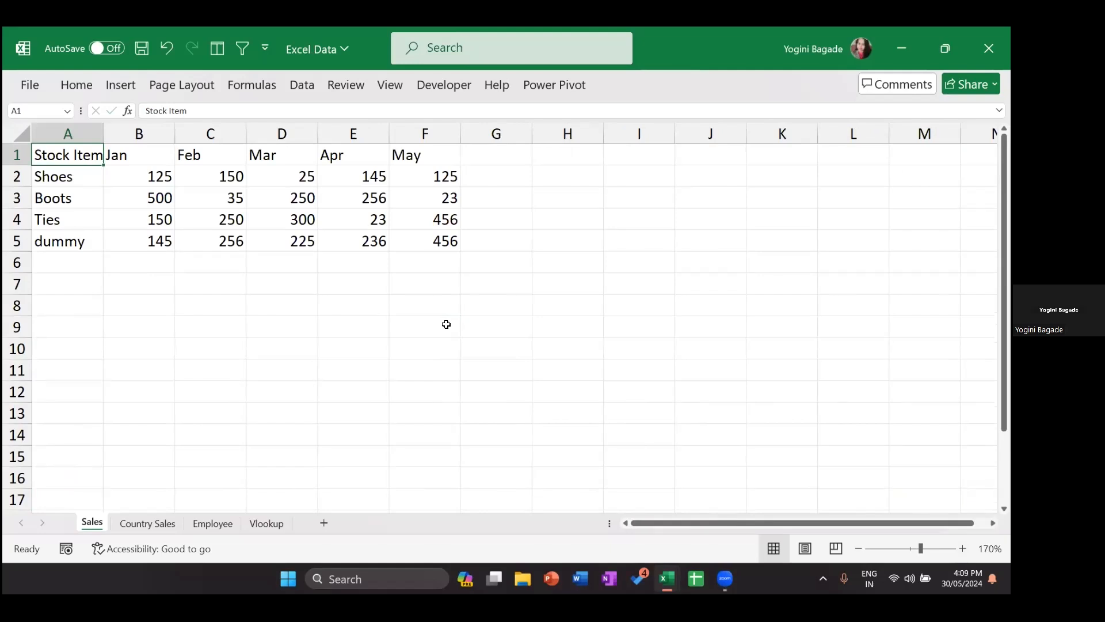
{"action": "left_click", "coordinate": [568, 131]}
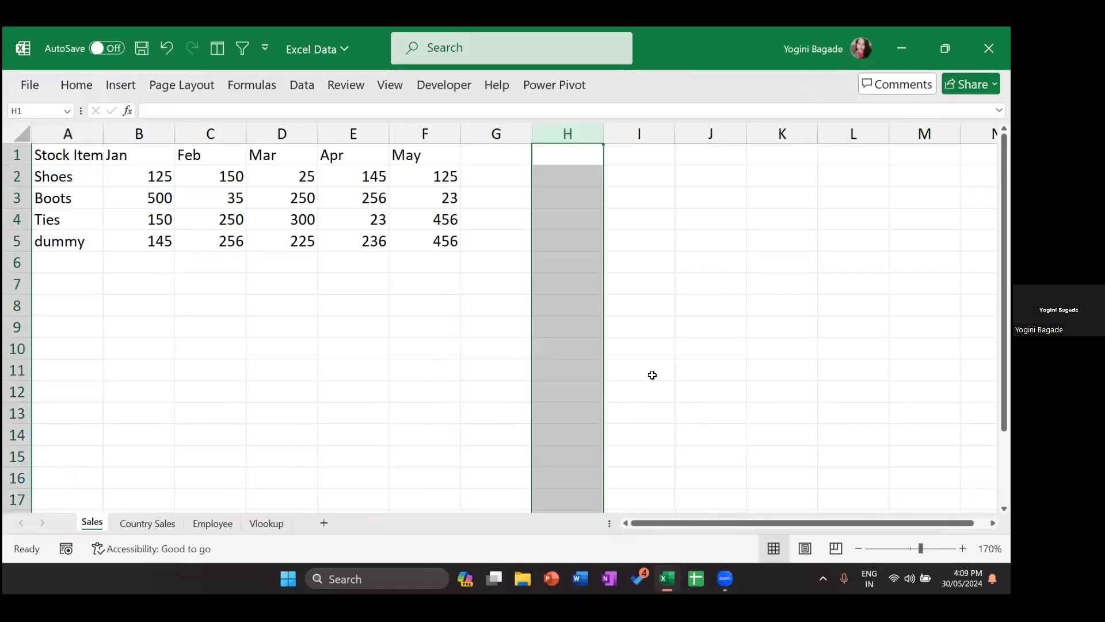
{"action": "key", "text": "ctrl+n"}
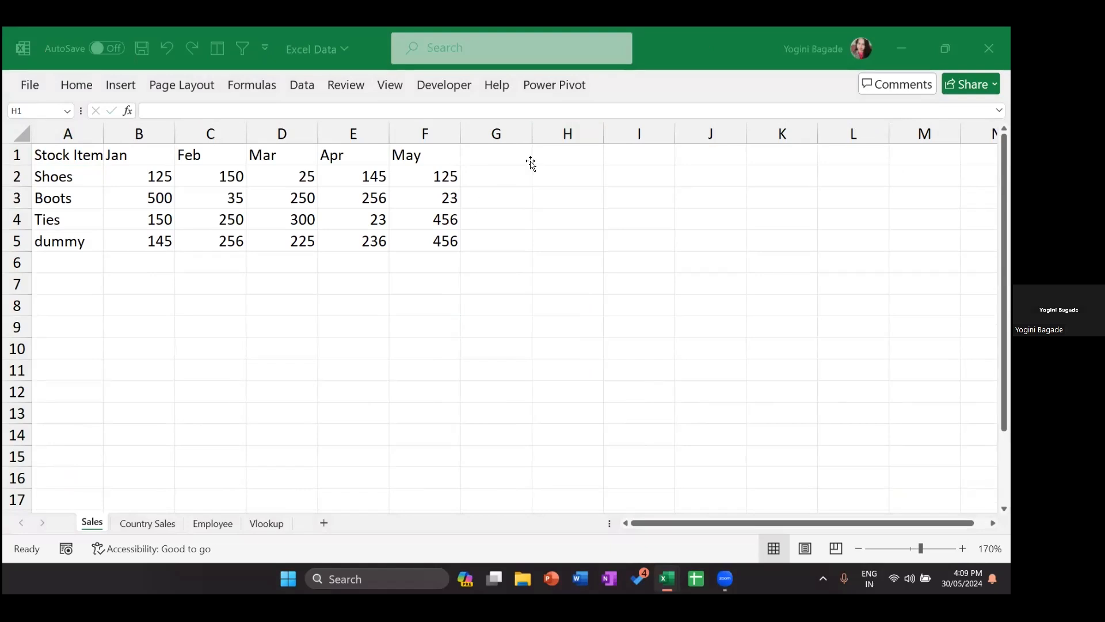
{"action": "left_click", "coordinate": [572, 136]}
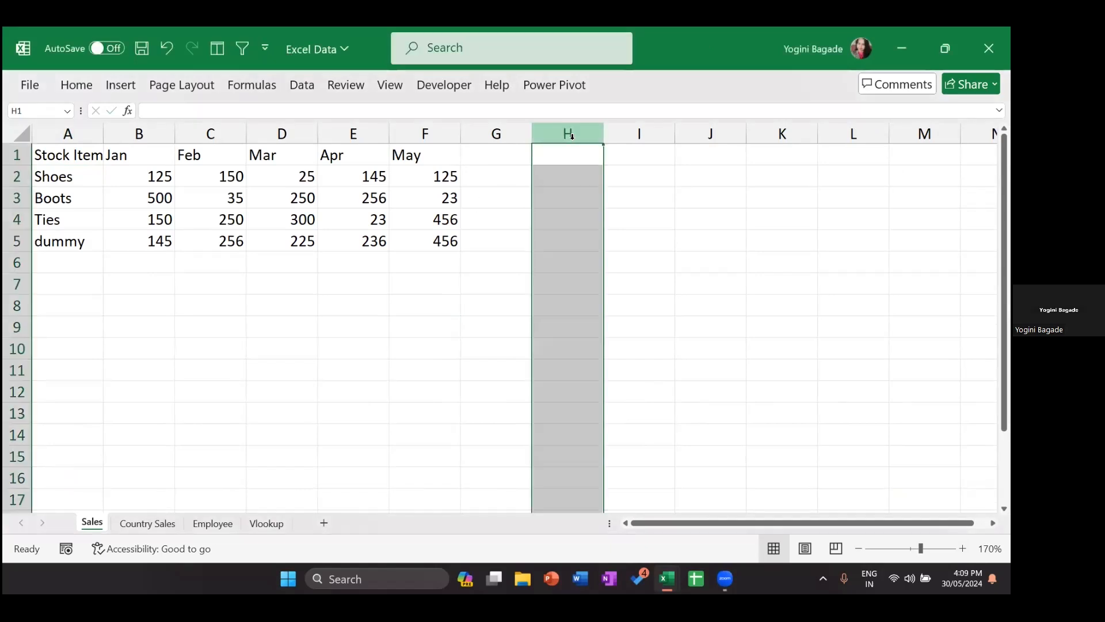
{"action": "left_click", "coordinate": [560, 218]}
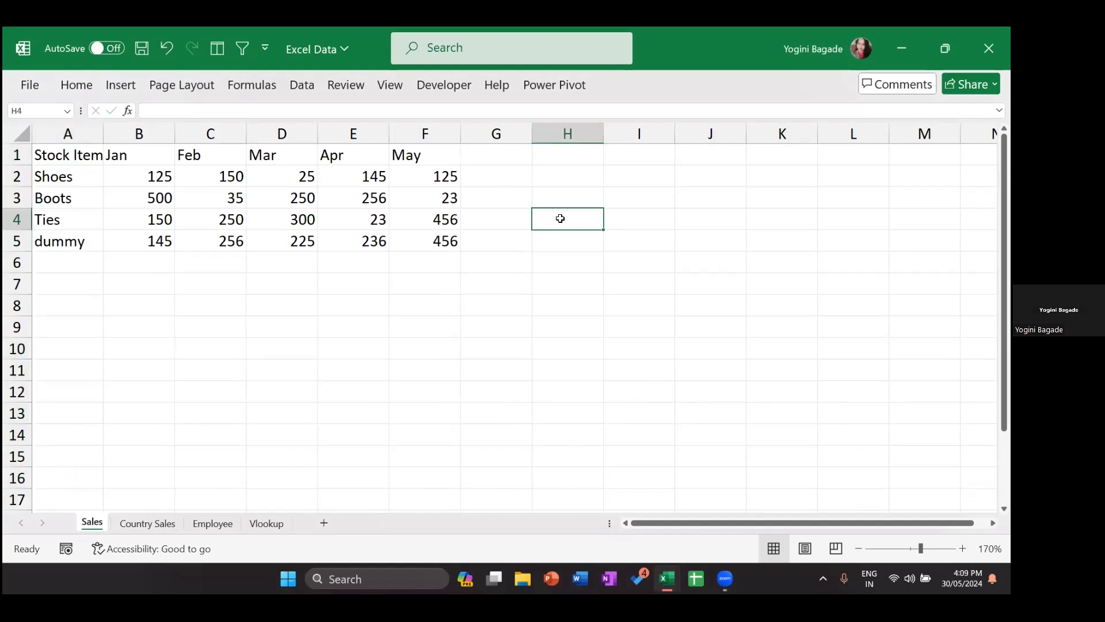
{"action": "left_click", "coordinate": [583, 126]}
{"action": "left_click", "coordinate": [17, 219], "text": "ctrl"}
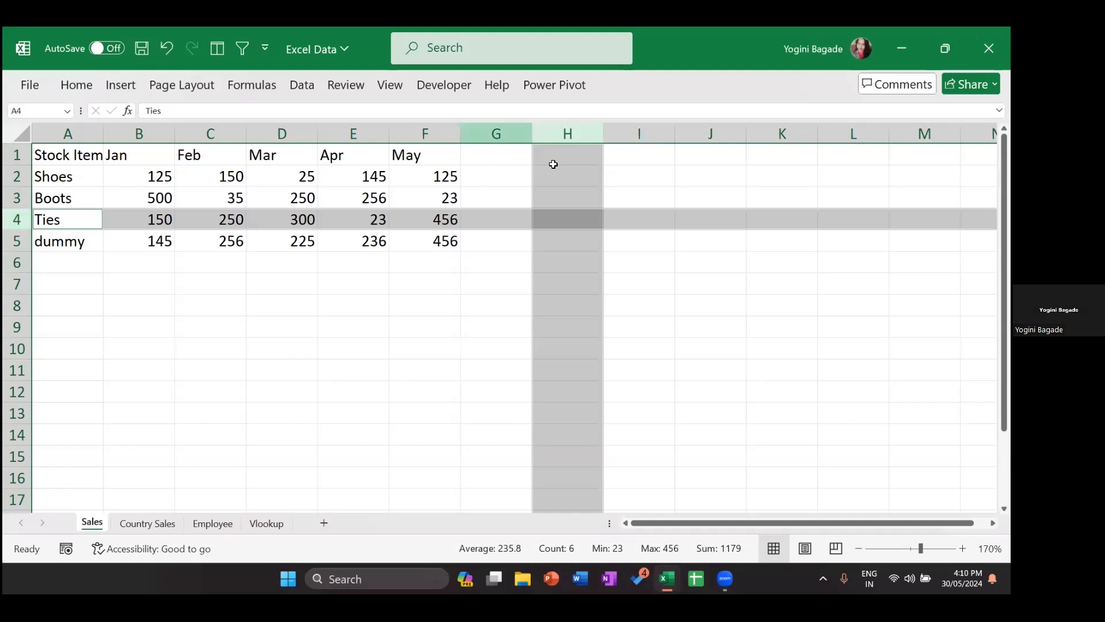
{"action": "left_click", "coordinate": [578, 233]}
{"action": "left_click", "coordinate": [572, 213]}
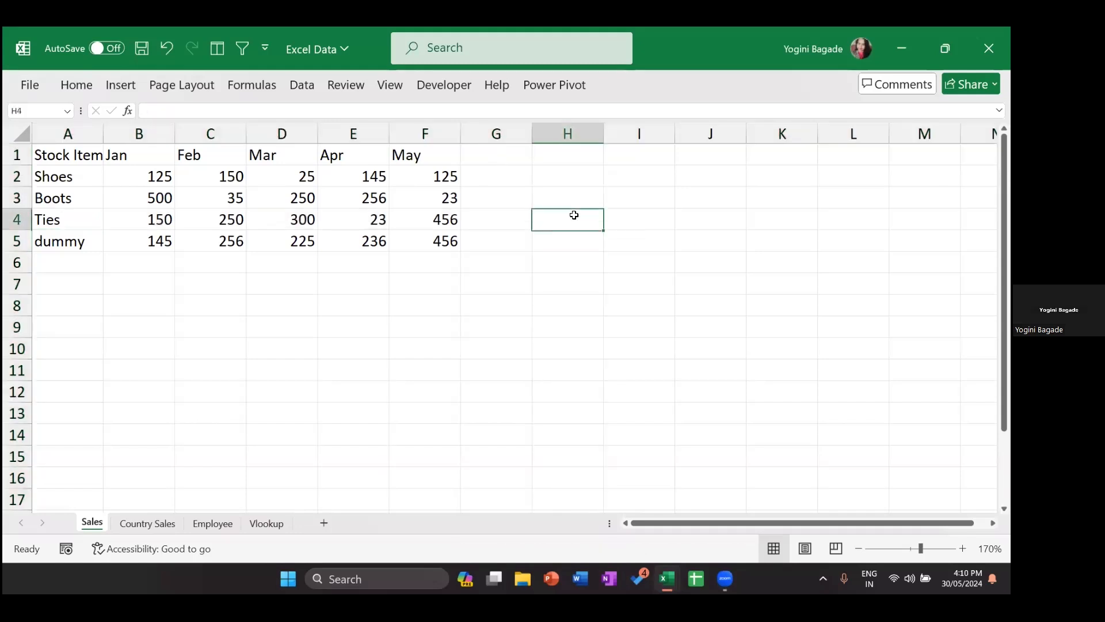
{"action": "left_click", "coordinate": [571, 132]}
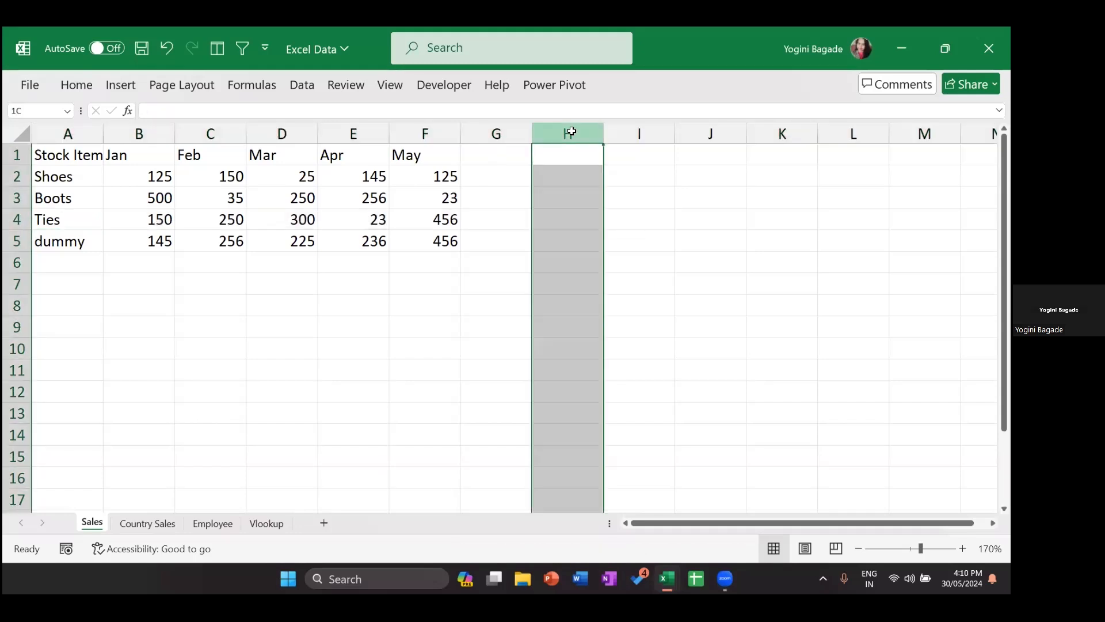
{"action": "left_click", "coordinate": [11, 220], "text": "ctrl"}
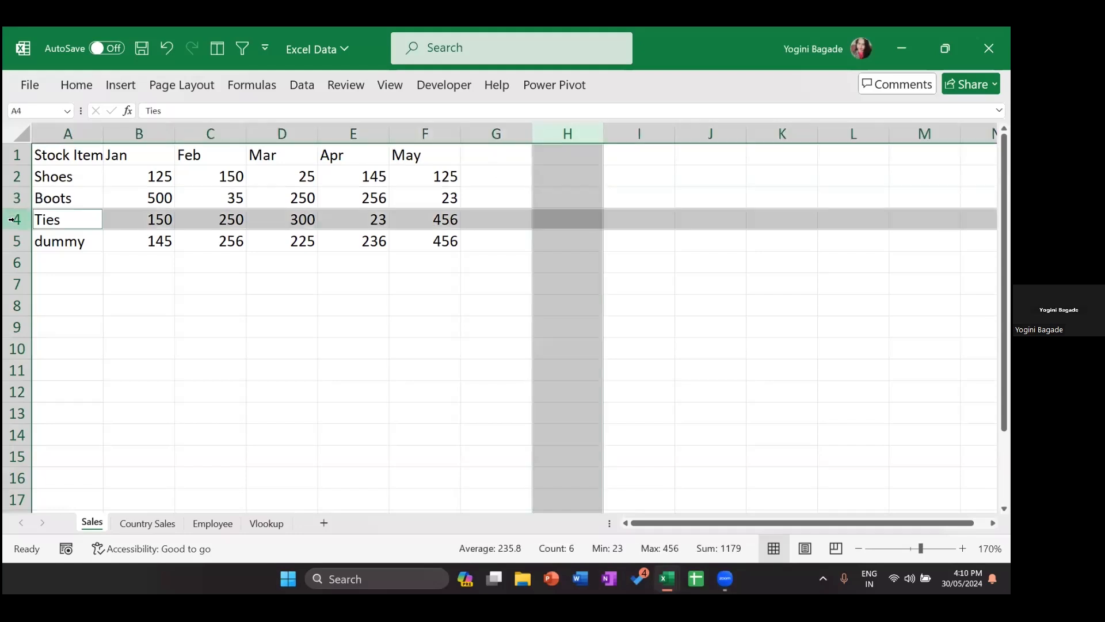
Step: Enter the notes 'h4', 'column h' and 'row 4' in cells H10:H12
{"action": "left_click", "coordinate": [425, 377]}
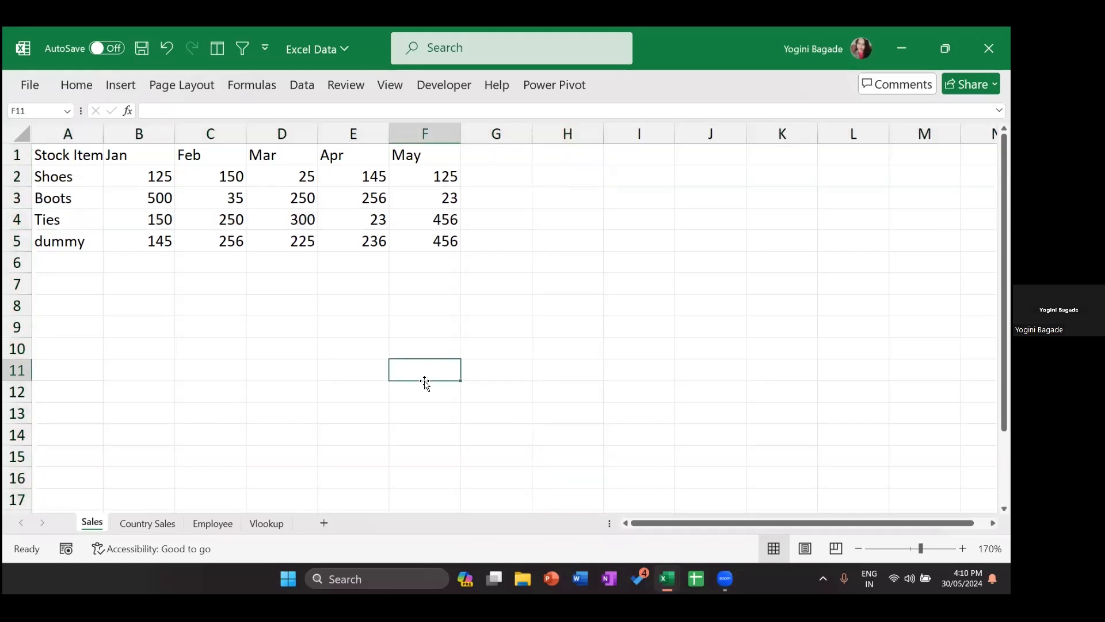
{"action": "left_click", "coordinate": [584, 341]}
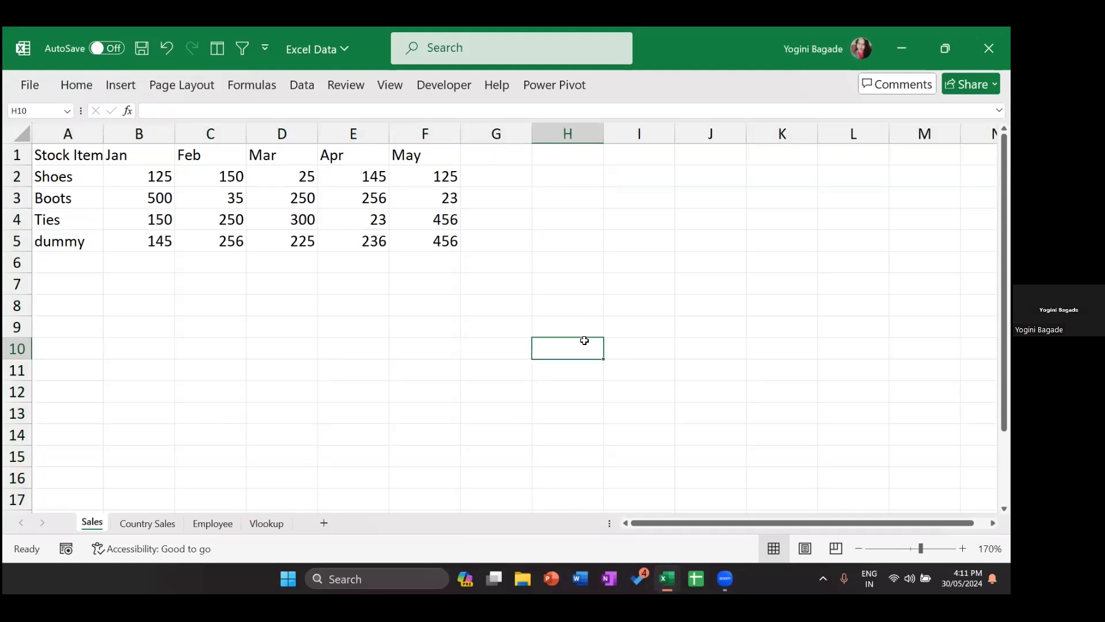
{"action": "type", "text": "h4"}
{"action": "key", "text": "Return"}
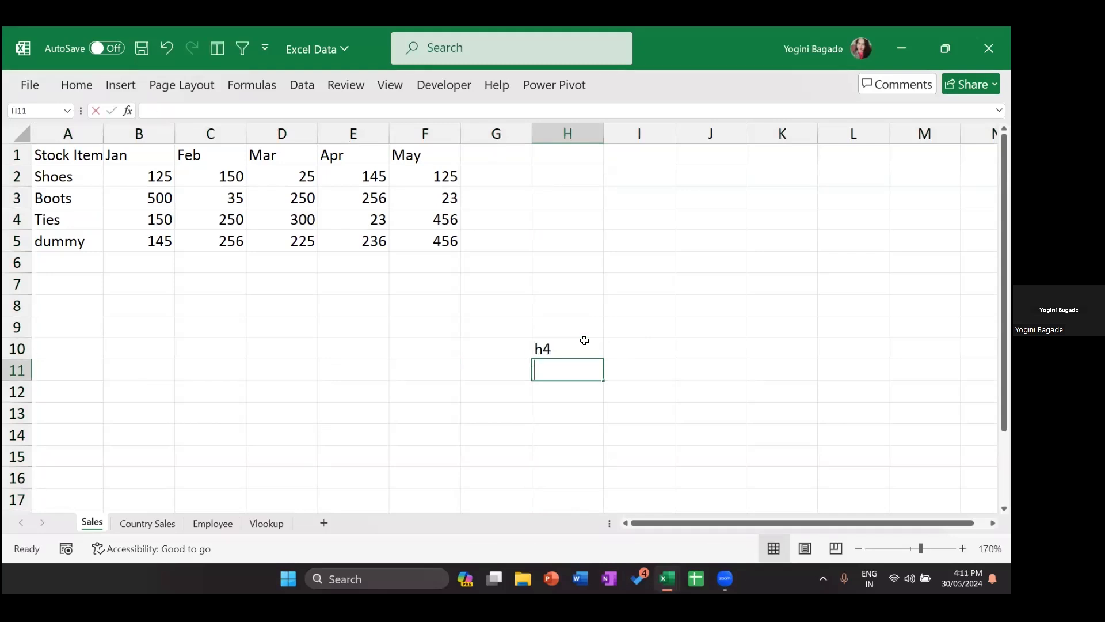
{"action": "type", "text": "column h"}
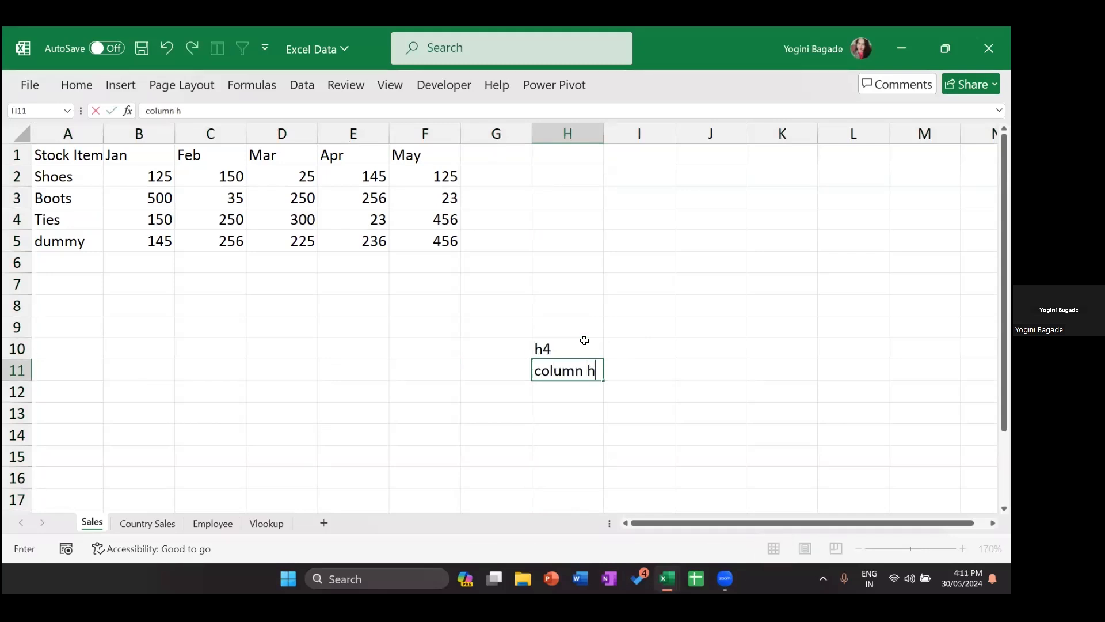
{"action": "key", "text": "Return"}
{"action": "type", "text": "row 4"}
{"action": "key", "text": "Return"}
Step: Select G2:G5 and B6:F6 beside and below the monthly figures
{"action": "left_click", "coordinate": [489, 178]}
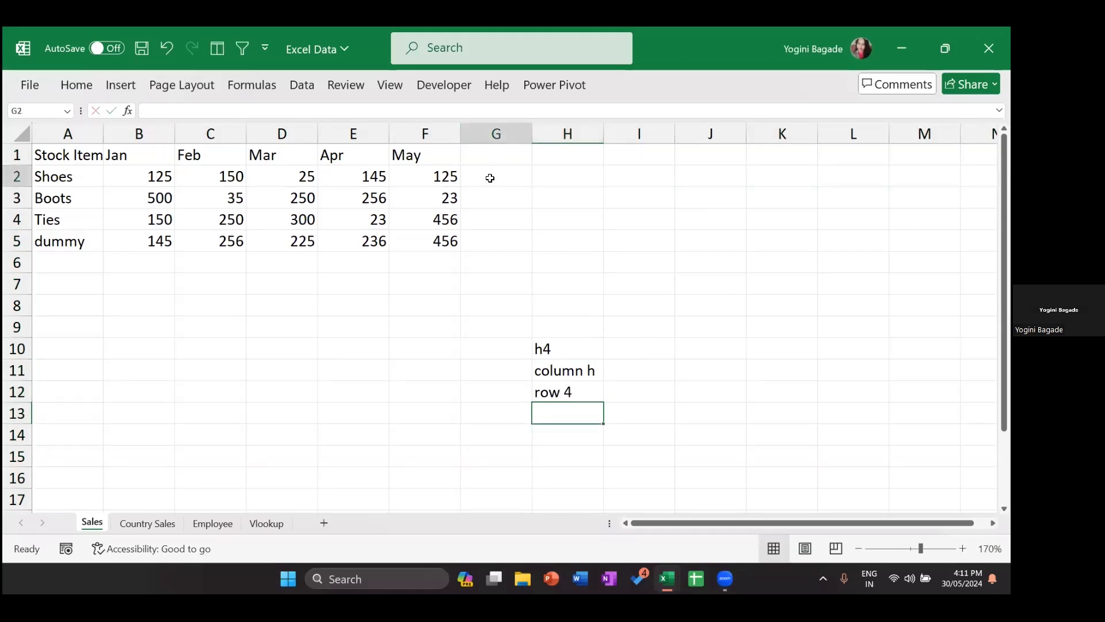
{"action": "left_click_drag", "start_coordinate": [501, 177], "coordinate": [491, 247]}
{"action": "left_click_drag", "start_coordinate": [121, 271], "coordinate": [427, 259]}
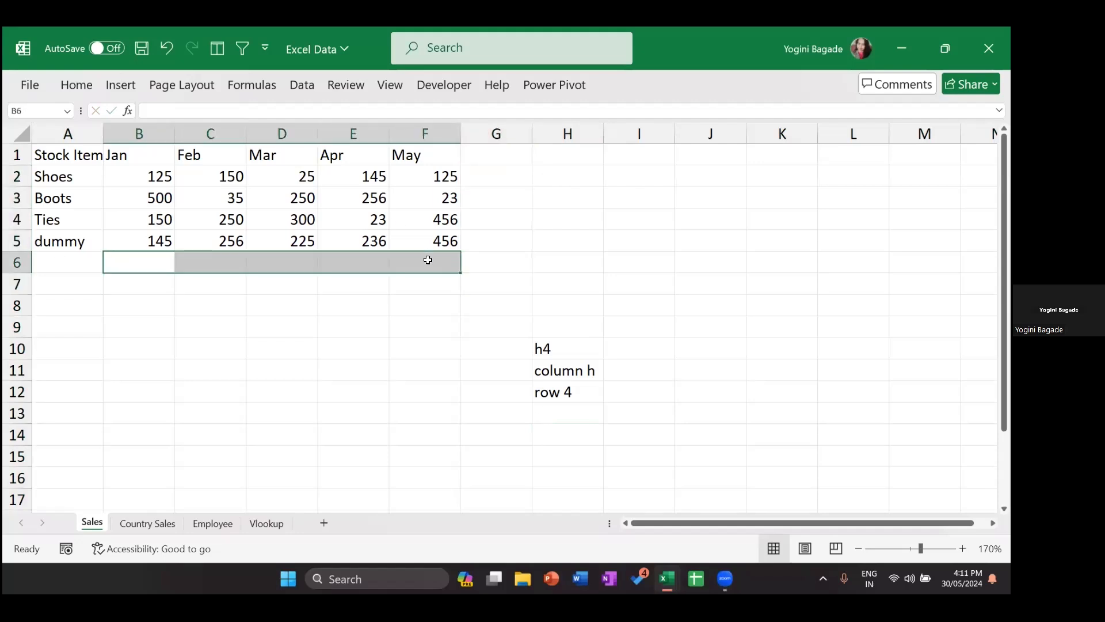
Step: Enter =SUM(B2:F2) in G2 to total the Shoes row, giving 570
{"action": "left_click", "coordinate": [498, 183]}
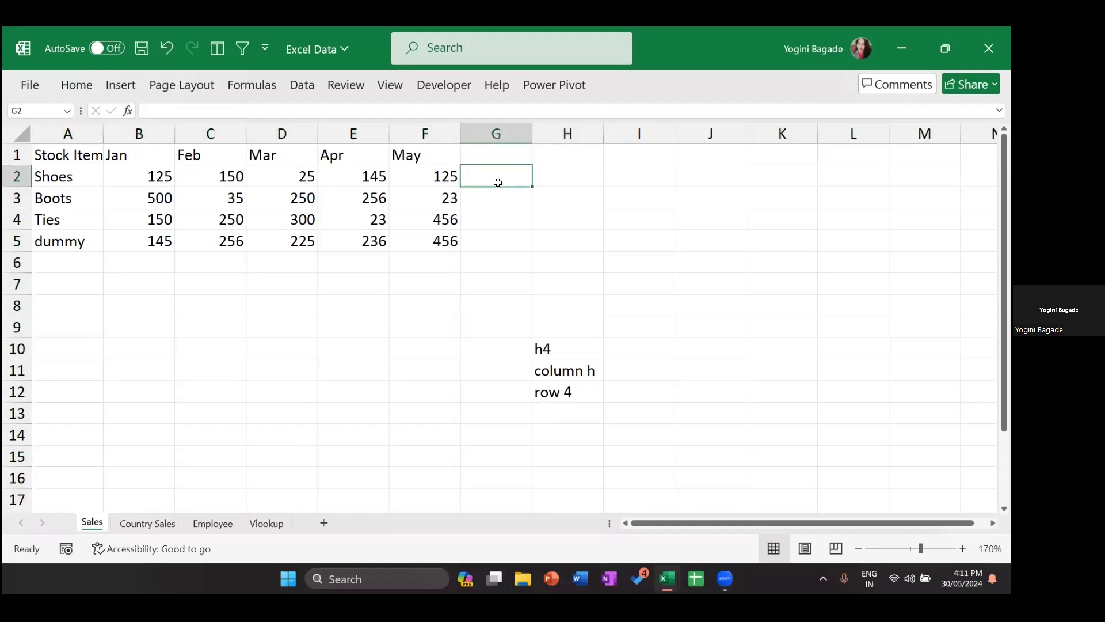
{"action": "type", "text": "="}
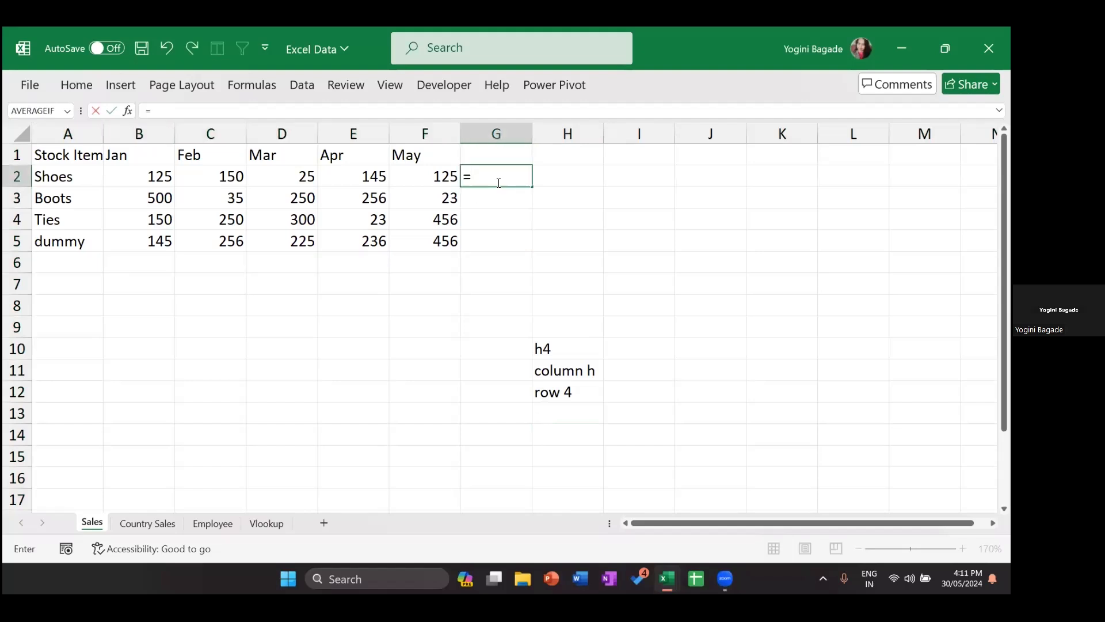
{"action": "type", "text": "sum"}
{"action": "key", "text": "Tab"}
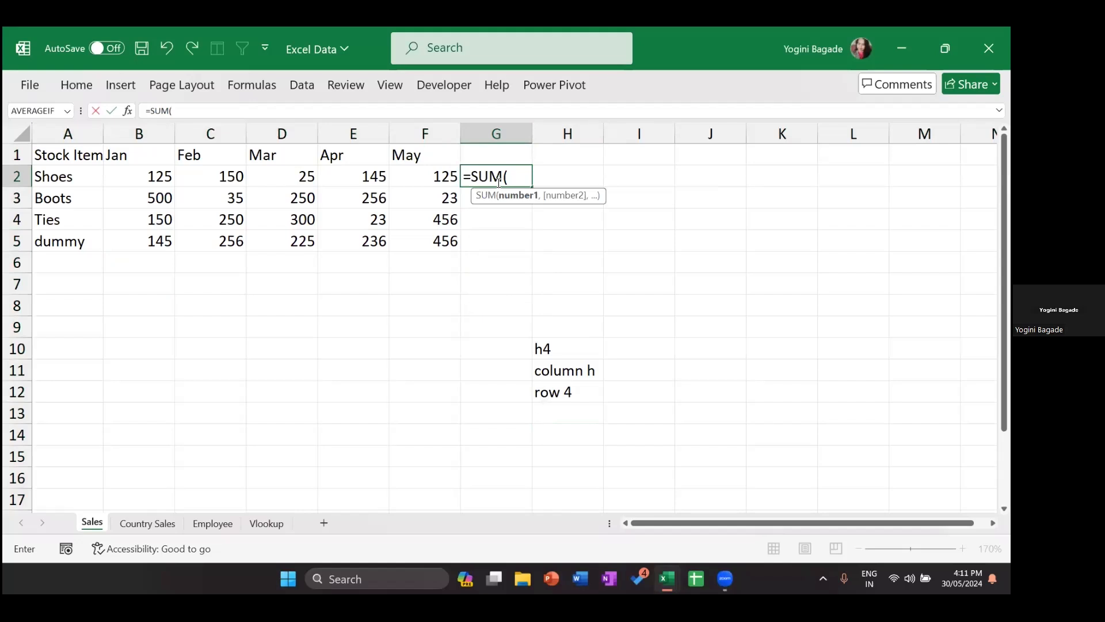
{"action": "key", "text": "Left"}
{"action": "key", "text": "shift+Left"}
{"action": "key", "text": "shift+Left"}
{"action": "key", "text": "shift+Left"}
{"action": "key", "text": "shift+Left"}
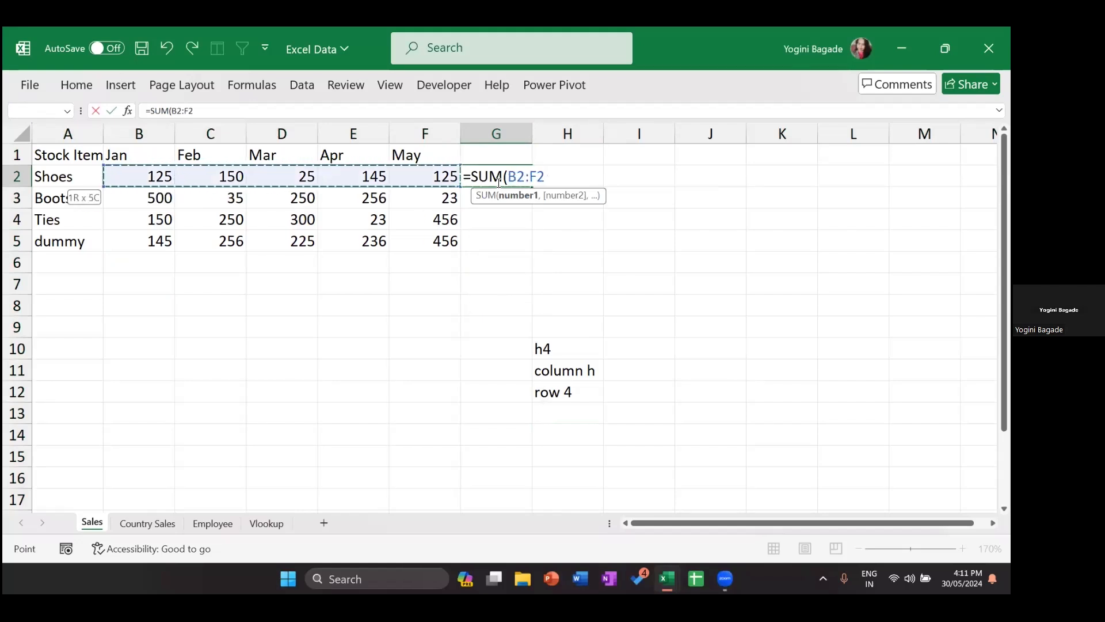
{"action": "type", "text": ")"}
{"action": "key", "text": "Return"}
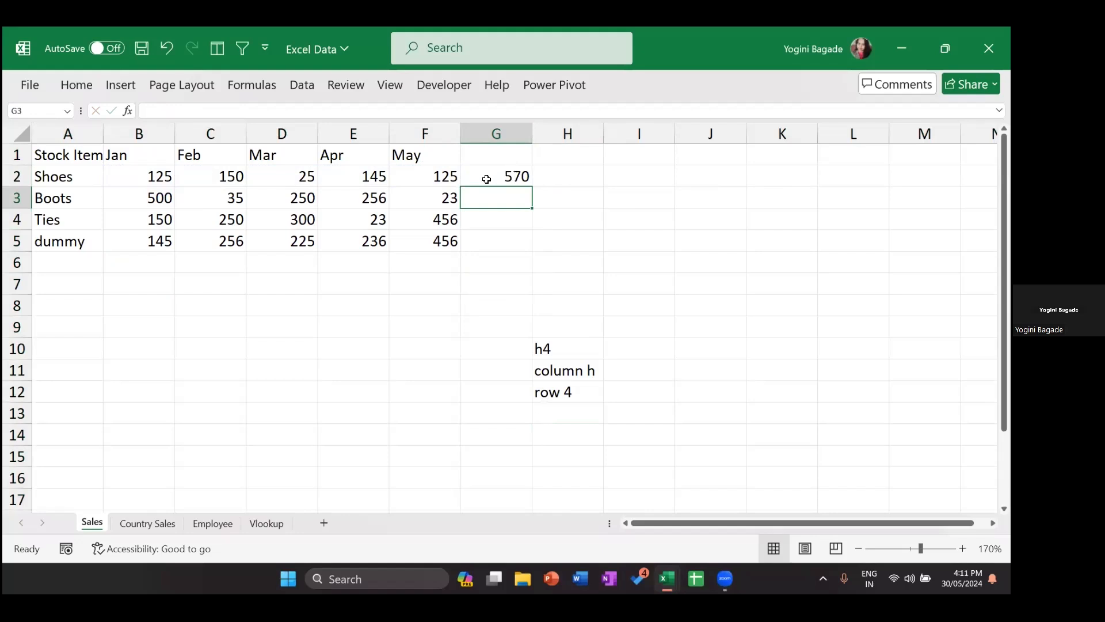
Step: Fill the G2 total formula down to G5 and check the Boots total
{"action": "left_click", "coordinate": [486, 179]}
{"action": "left_click_drag", "start_coordinate": [530, 186], "coordinate": [528, 248]}
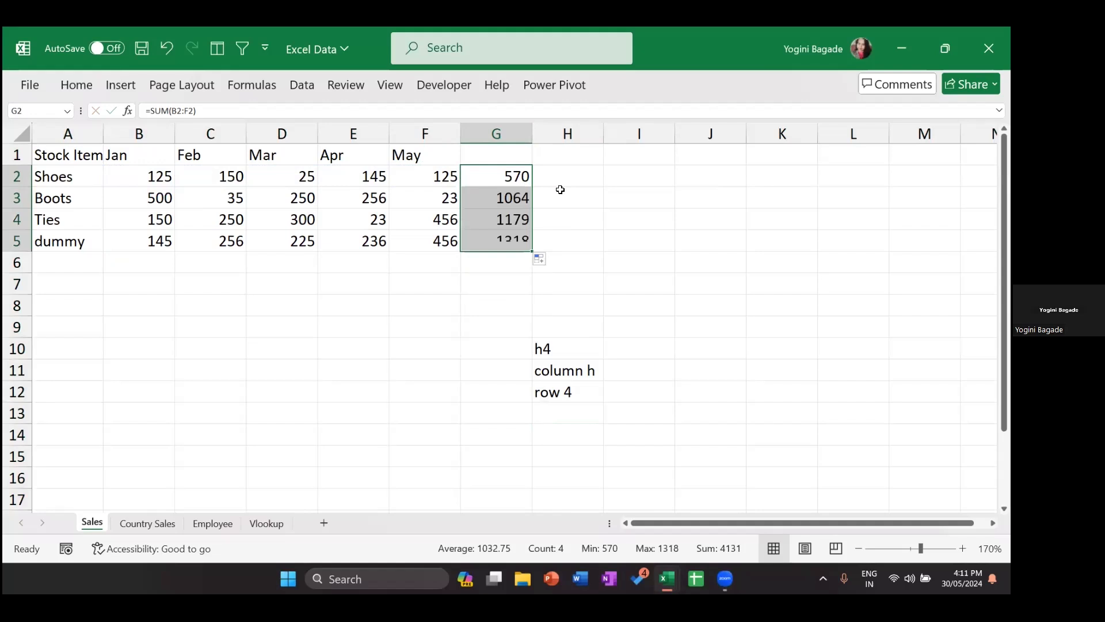
{"action": "left_click", "coordinate": [518, 193]}
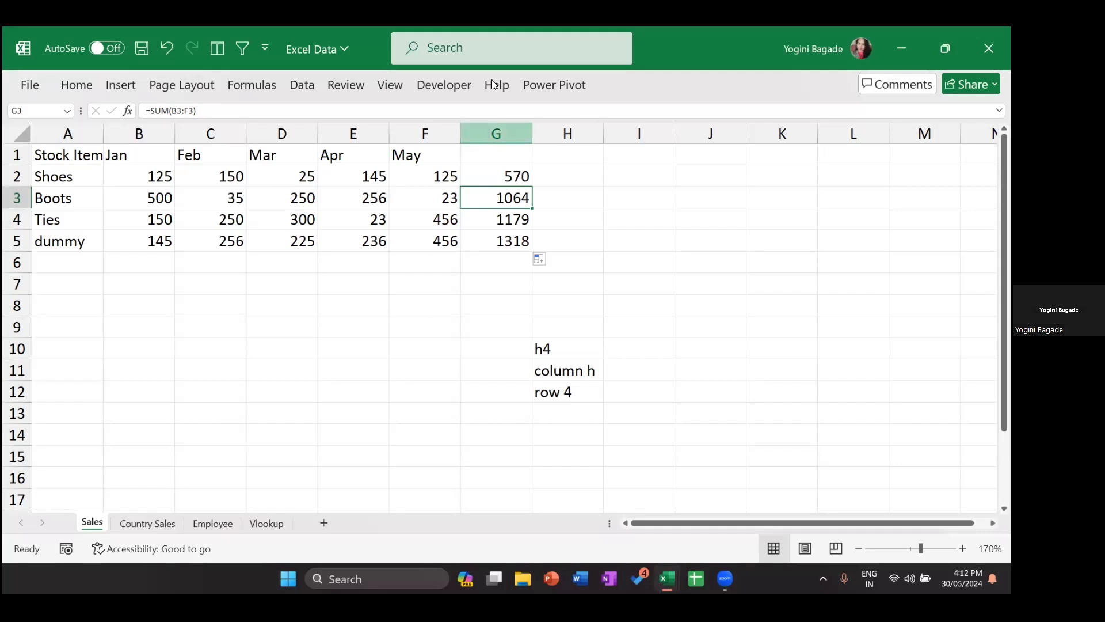
{"action": "left_click", "coordinate": [505, 180]}
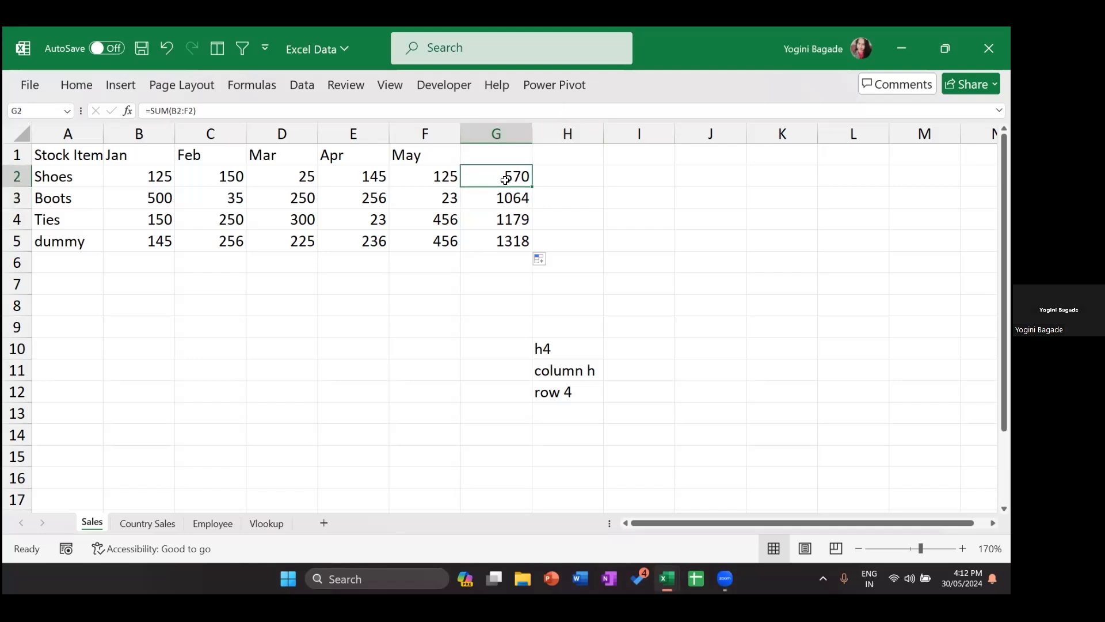
{"action": "double_click", "coordinate": [505, 180]}
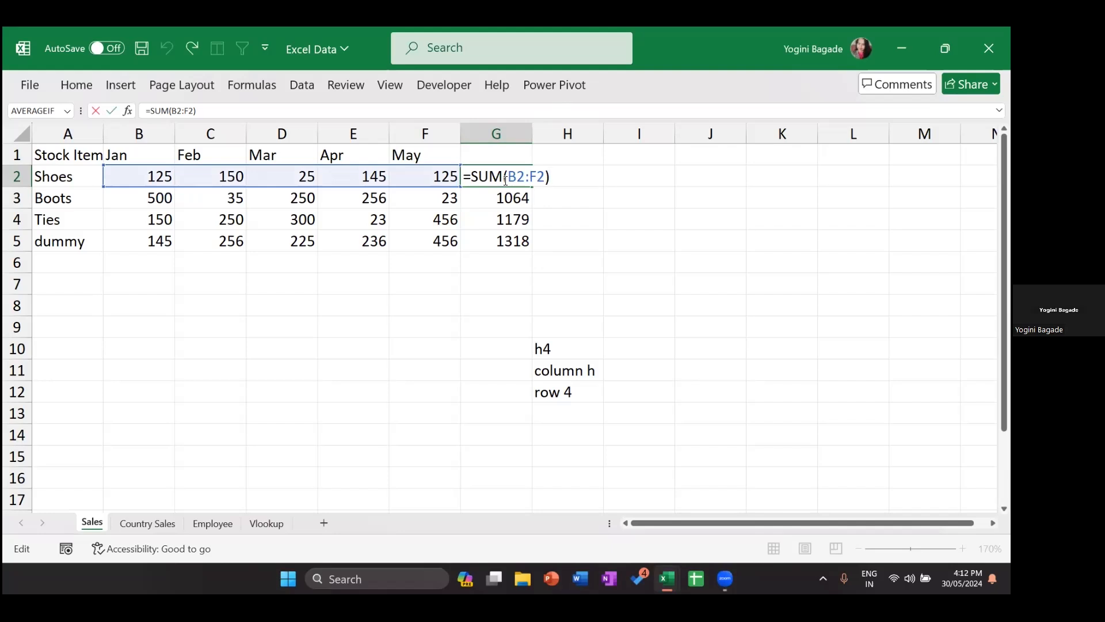
{"action": "key", "text": "Return"}
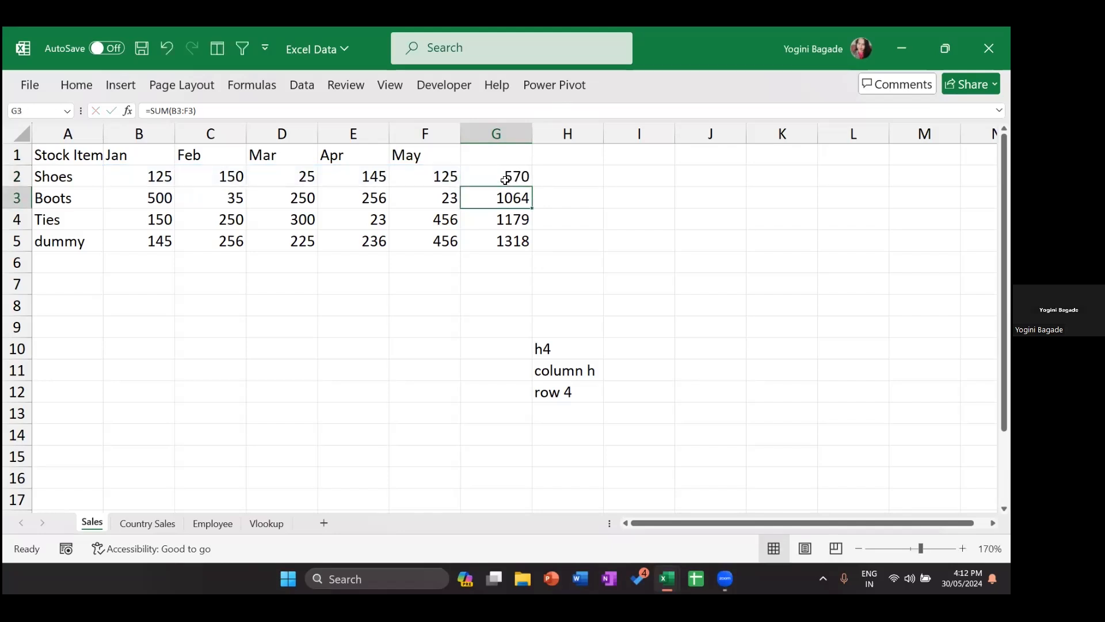
{"action": "key", "text": "F2"}
{"action": "key", "text": "Return"}
{"action": "key", "text": "F2"}
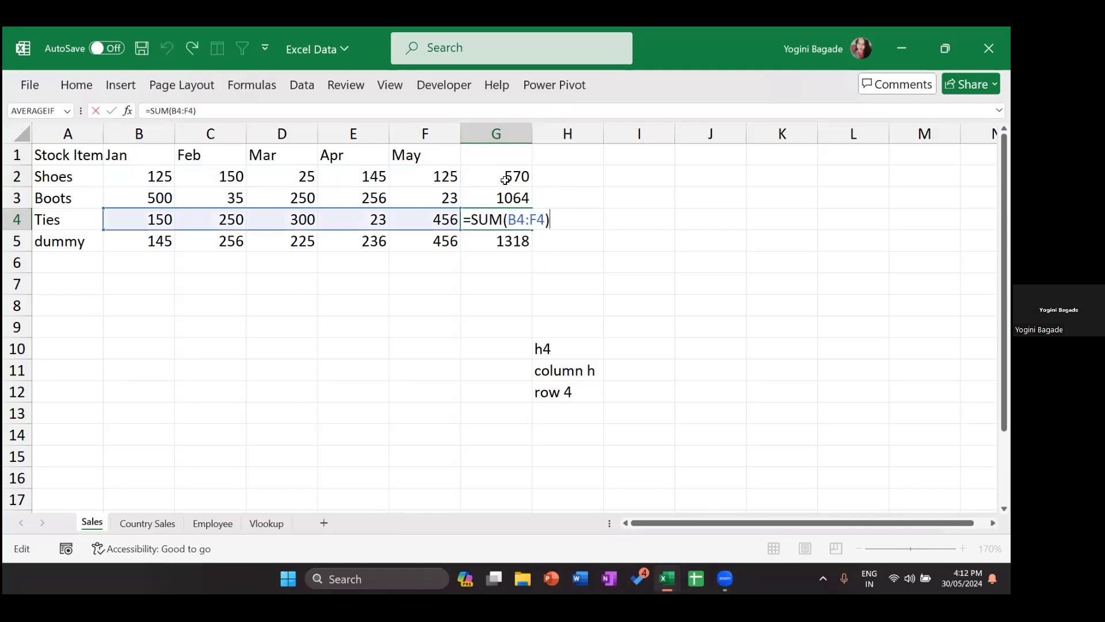
{"action": "key", "text": "Return"}
{"action": "key", "text": "F2"}
{"action": "key", "text": "Return"}
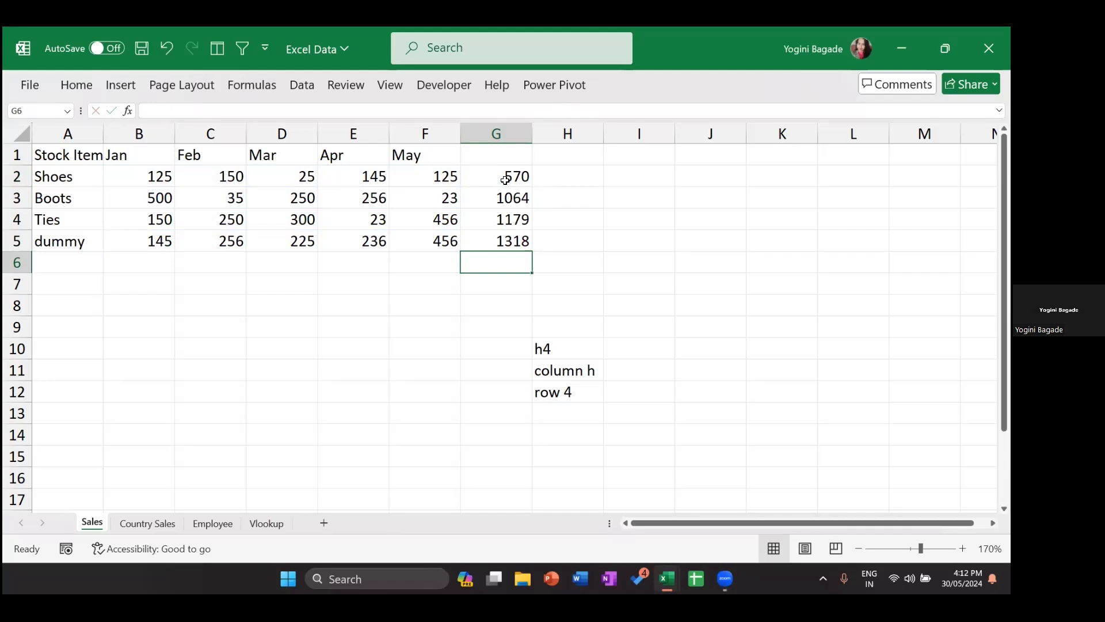
Step: Enter =SUM(B2:B5) in B6 and copy it across row 6 to G6 with Ctrl+R
{"action": "key", "text": "Left"}
{"action": "key", "text": "Left"}
{"action": "key", "text": "Left"}
{"action": "key", "text": "Left"}
{"action": "key", "text": "Left"}
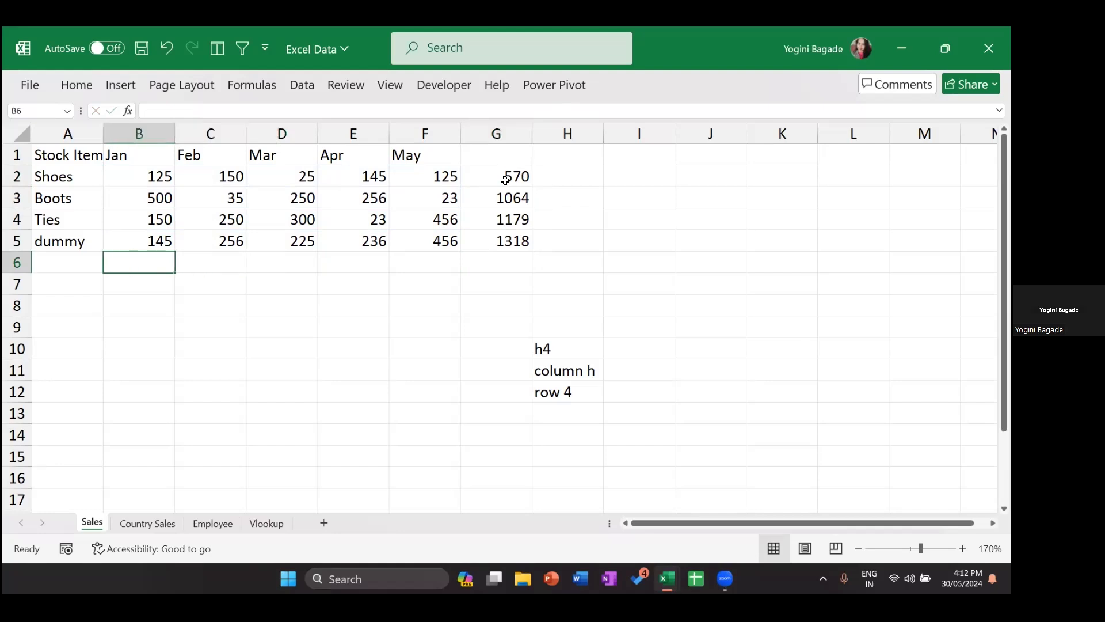
{"action": "type", "text": "=SUM("}
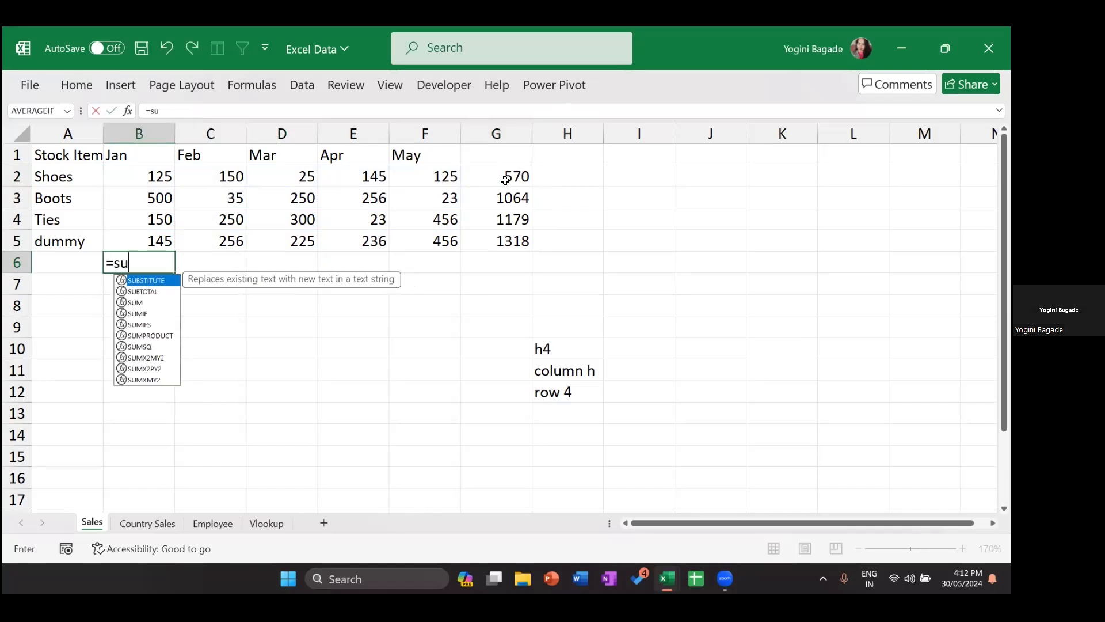
{"action": "key", "text": "Up"}
{"action": "key", "text": "shift+Up"}
{"action": "key", "text": "shift+Up"}
{"action": "key", "text": "shift+Up"}
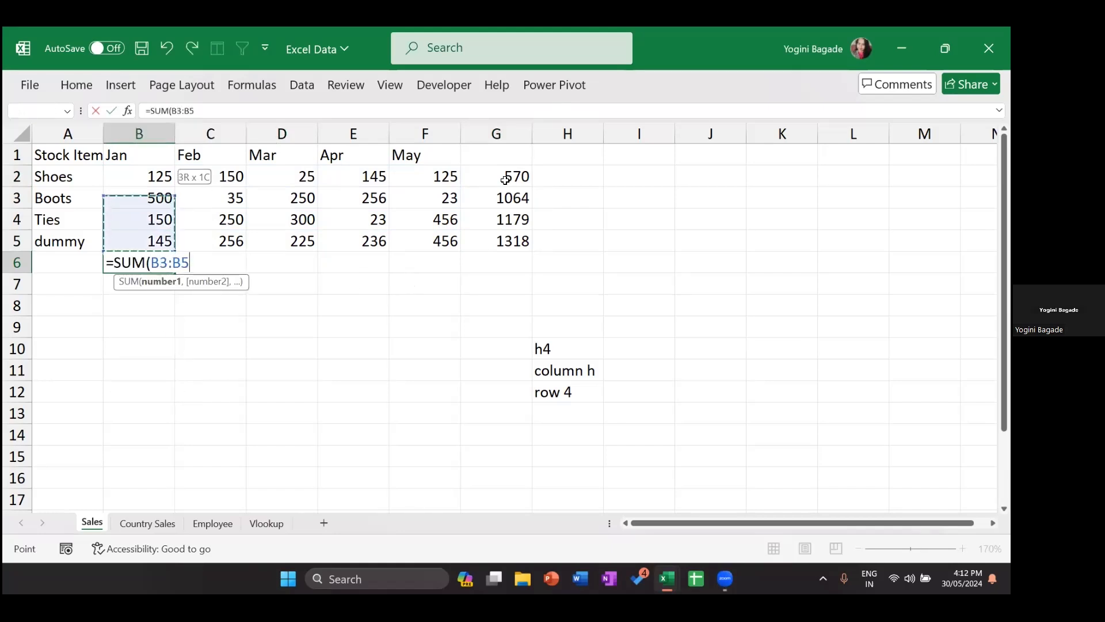
{"action": "key", "text": "Return"}
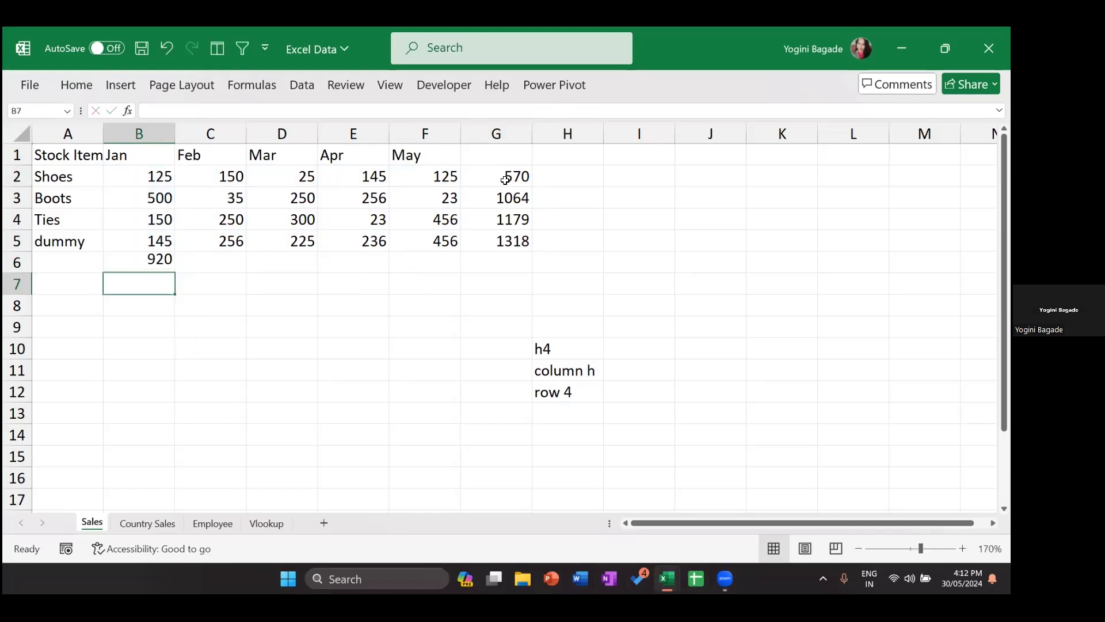
{"action": "left_click", "coordinate": [159, 262]}
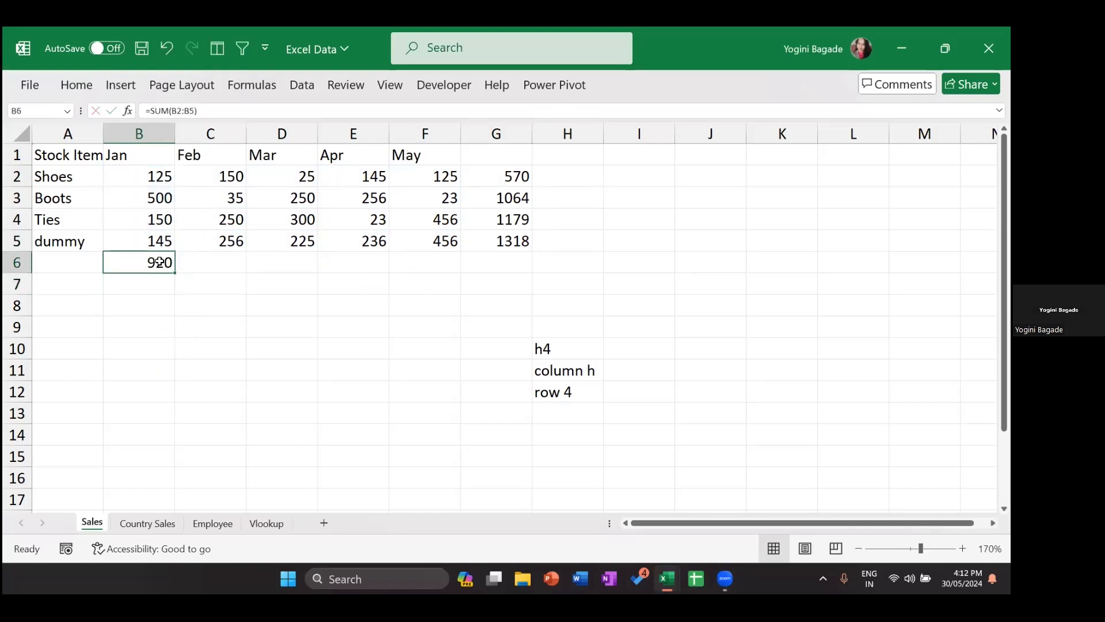
{"action": "key", "text": "shift+Right"}
{"action": "key", "text": "shift+Right"}
{"action": "key", "text": "shift+Right"}
{"action": "key", "text": "shift+Right"}
{"action": "key", "text": "shift+Right"}
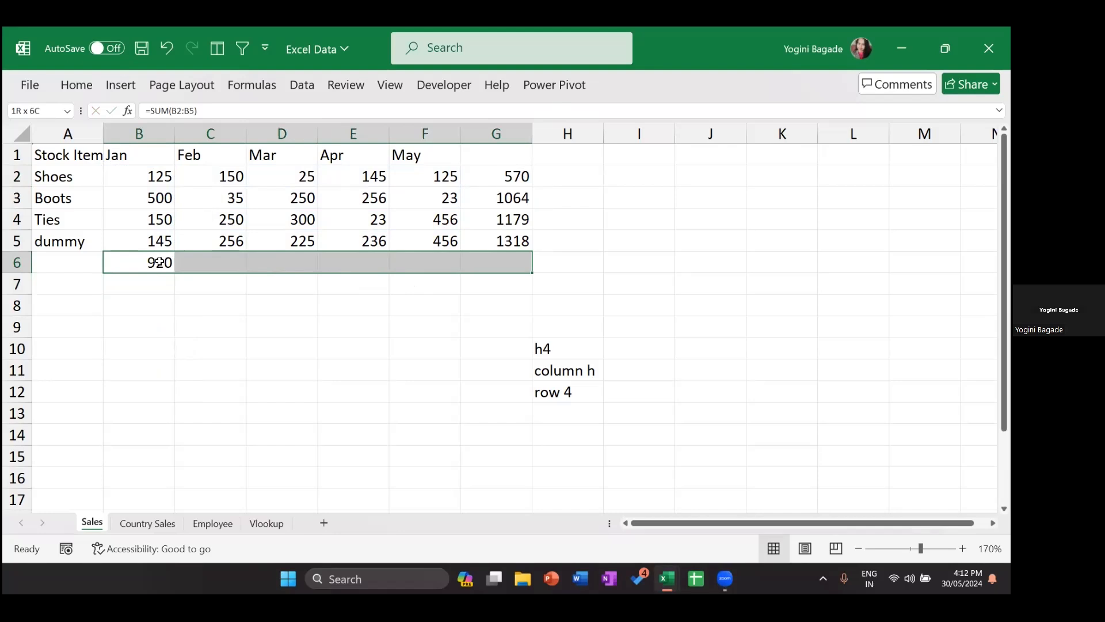
{"action": "key", "text": "ctrl+r"}
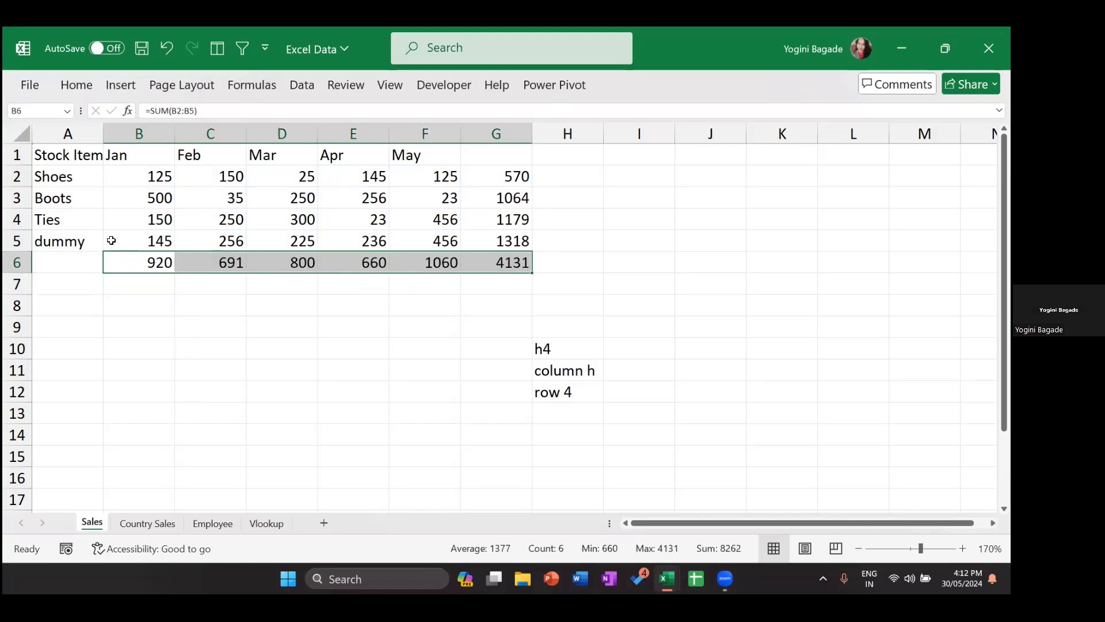
Step: Check the Jan, Feb and Mar column total formulas in row 6
{"action": "double_click", "coordinate": [140, 264]}
{"action": "key", "text": "Return"}
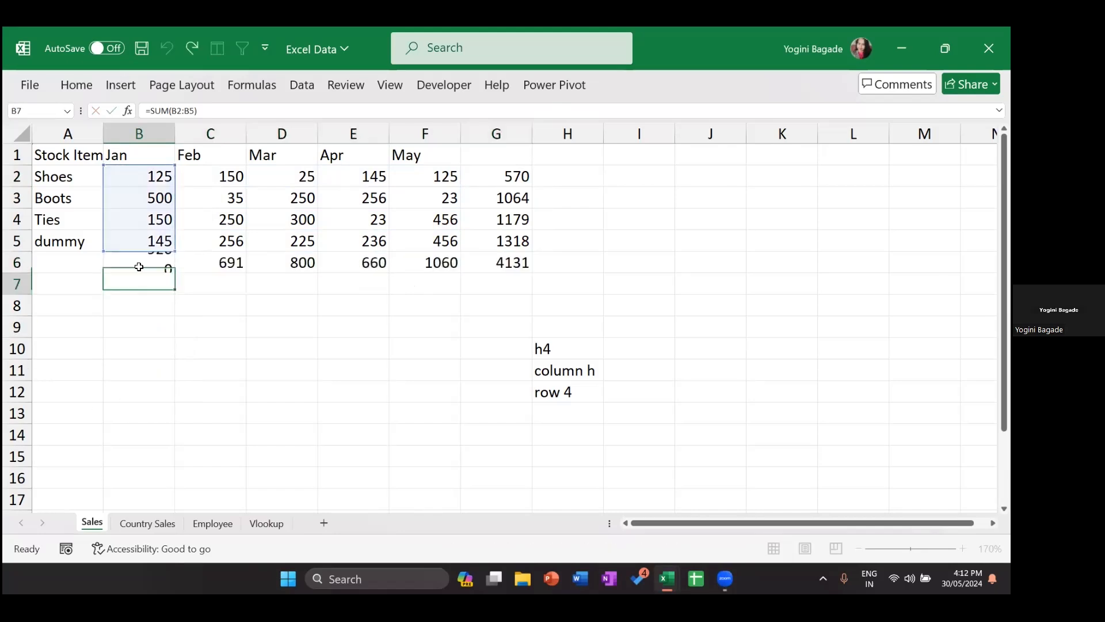
{"action": "left_click", "coordinate": [138, 267]}
{"action": "key", "text": "Right"}
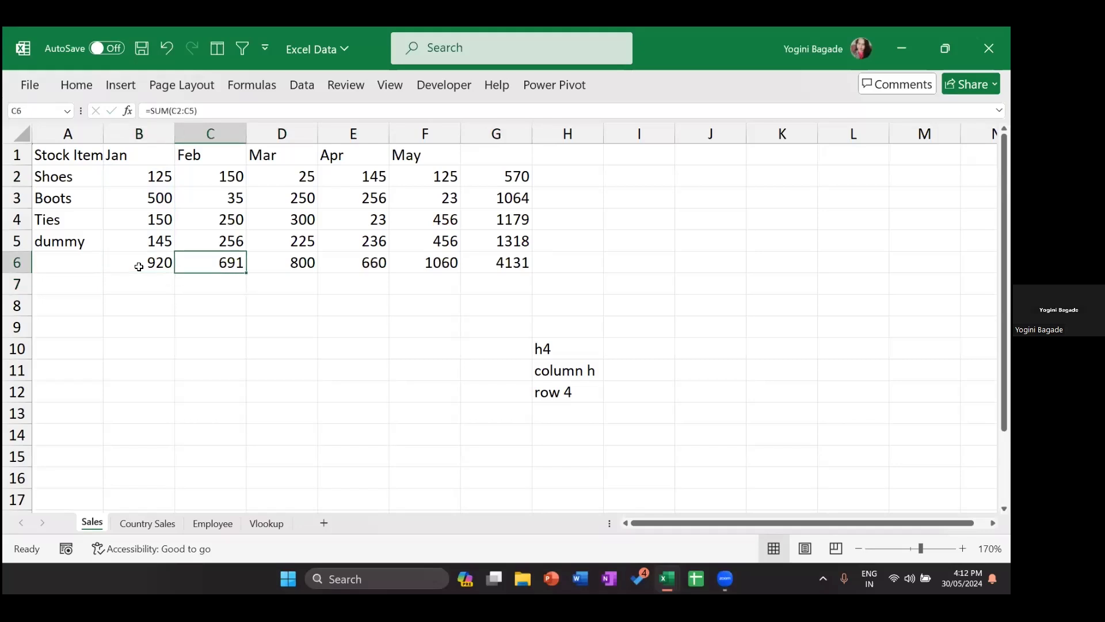
{"action": "key", "text": "F2"}
{"action": "key", "text": "Return"}
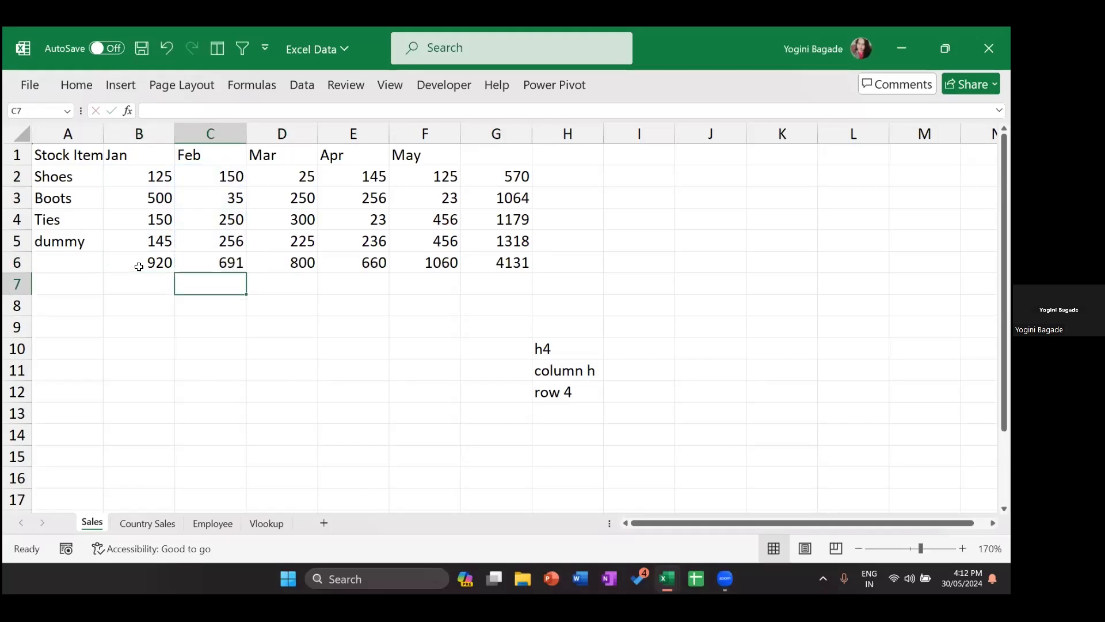
{"action": "key", "text": "Up"}
{"action": "key", "text": "Right"}
{"action": "key", "text": "F2"}
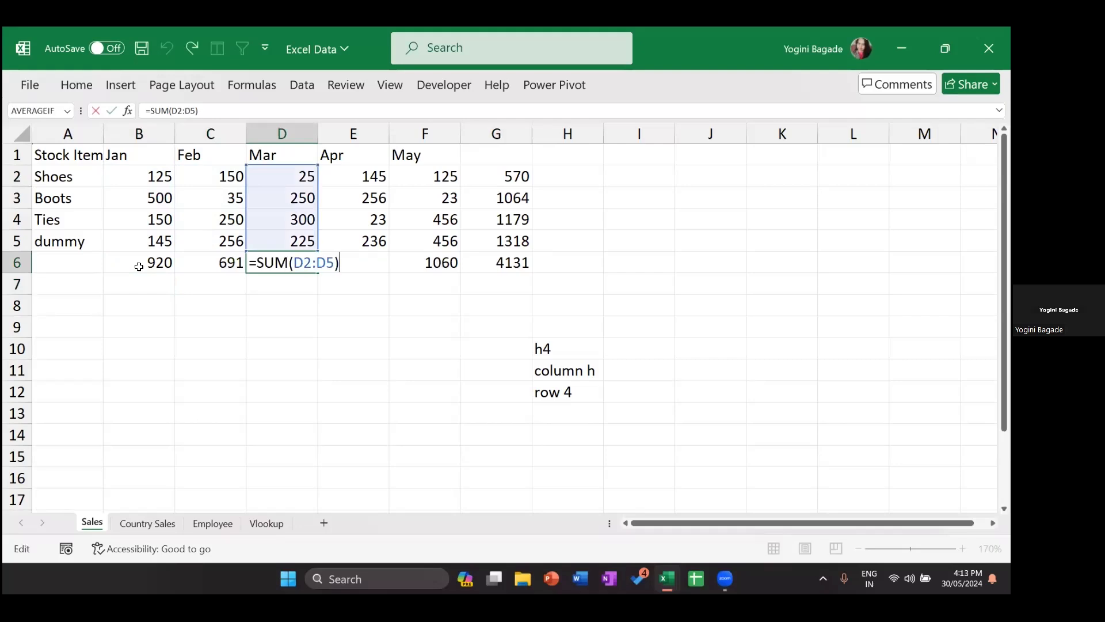
{"action": "key", "text": "Return"}
{"action": "key", "text": "Up"}
{"action": "key", "text": "Right"}
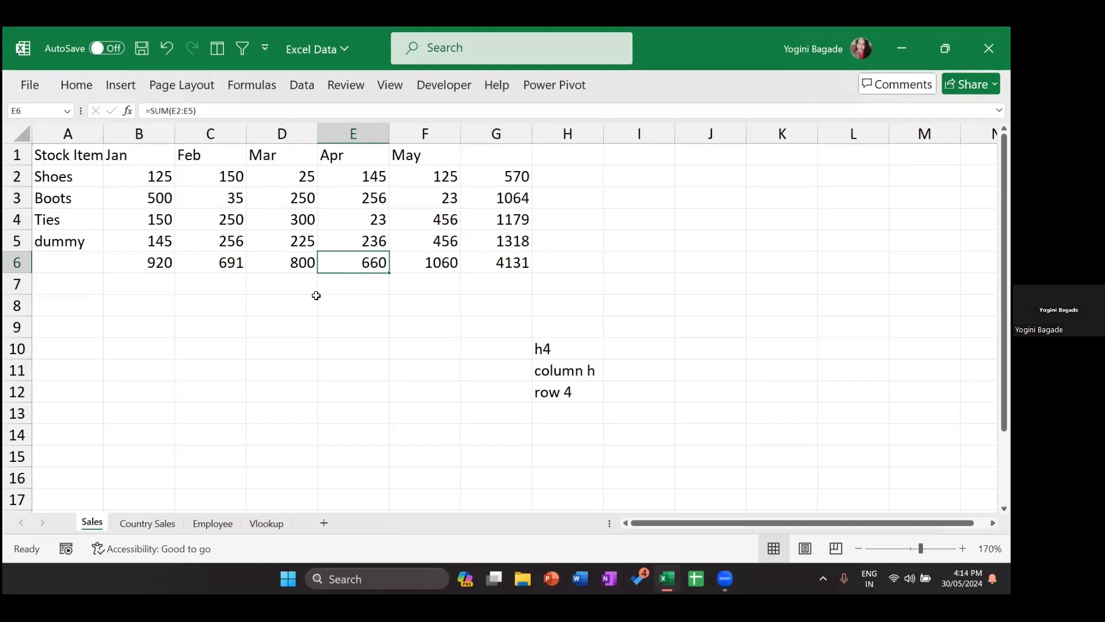
Step: Clear the h4, column h and row 4 notes from H10:H12
{"action": "left_click", "coordinate": [567, 327]}
{"action": "left_click_drag", "start_coordinate": [547, 349], "coordinate": [567, 392]}
{"action": "key", "text": "Delete"}
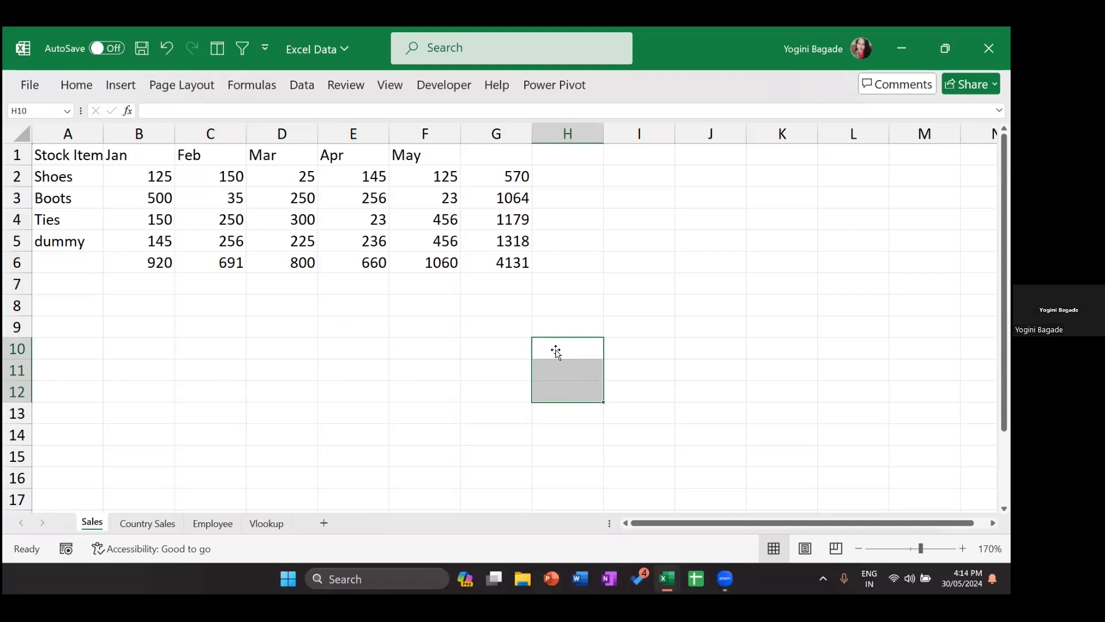
{"action": "left_click", "coordinate": [569, 245]}
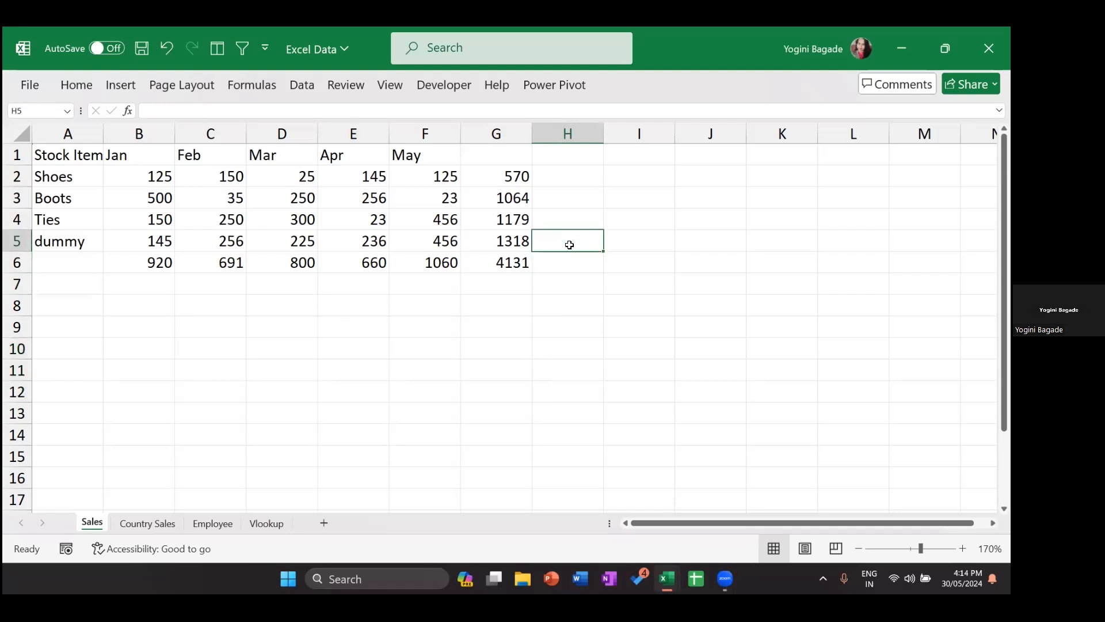
Step: Copy the totals G2:G6 and paste them as values only at F10
{"action": "left_click", "coordinate": [444, 343]}
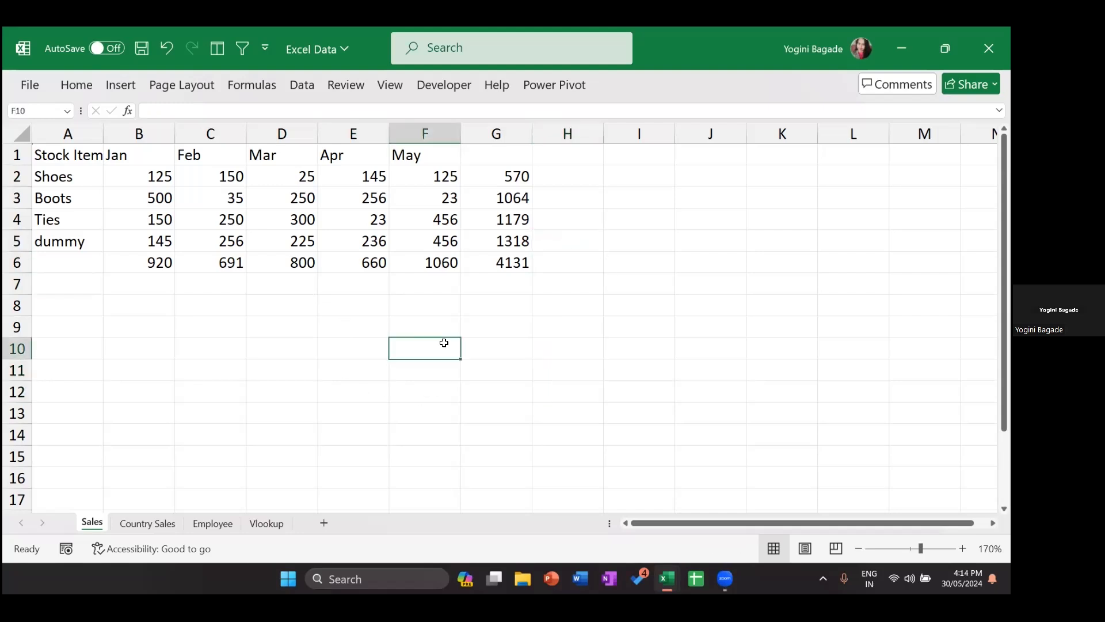
{"action": "left_click", "coordinate": [494, 187]}
{"action": "key", "text": "ctrl+shift+Down"}
{"action": "key", "text": "ctrl+c"}
{"action": "left_click", "coordinate": [406, 354]}
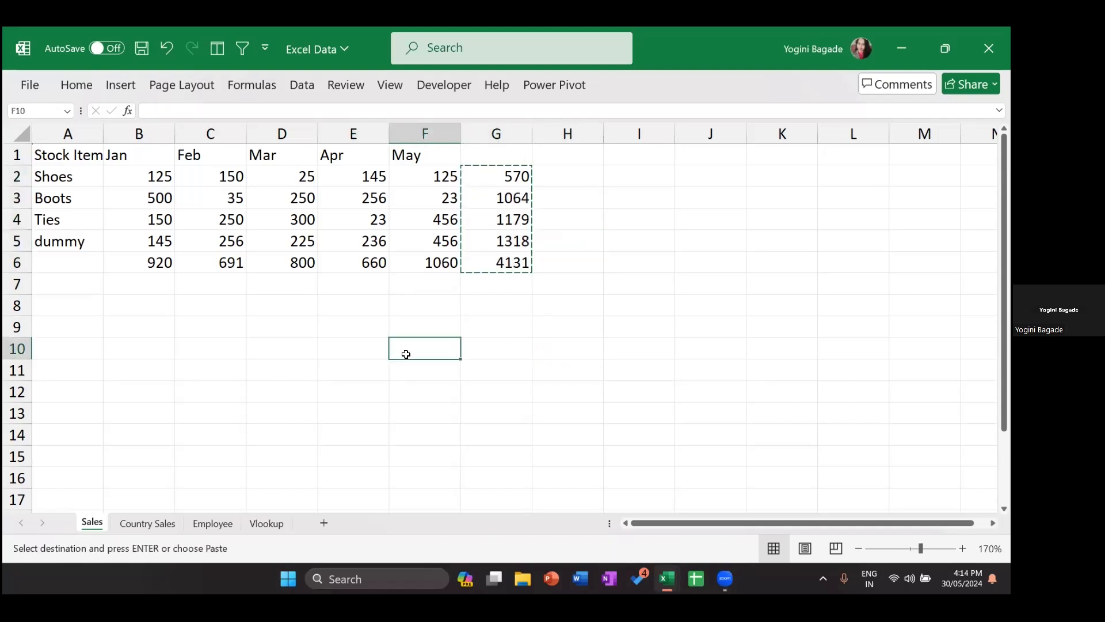
{"action": "key", "text": "ctrl+alt+v"}
{"action": "key", "text": "v"}
{"action": "key", "text": "Return"}
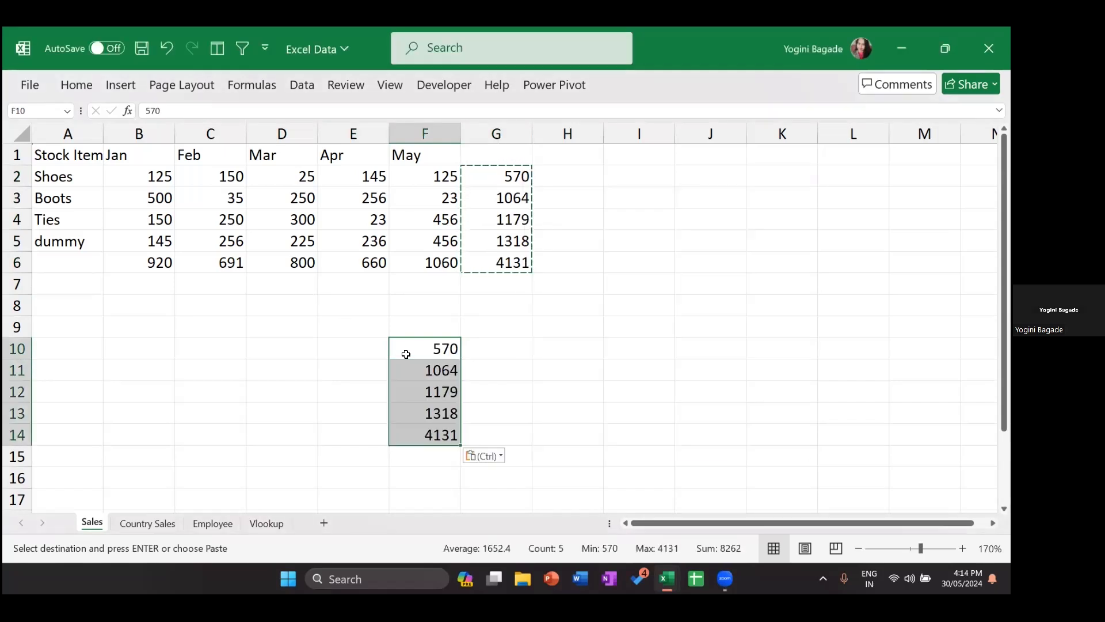
Step: Add the headings 'Sales' in F9 and '%' in G9
{"action": "left_click", "coordinate": [397, 321]}
{"action": "type", "text": "Sale"}
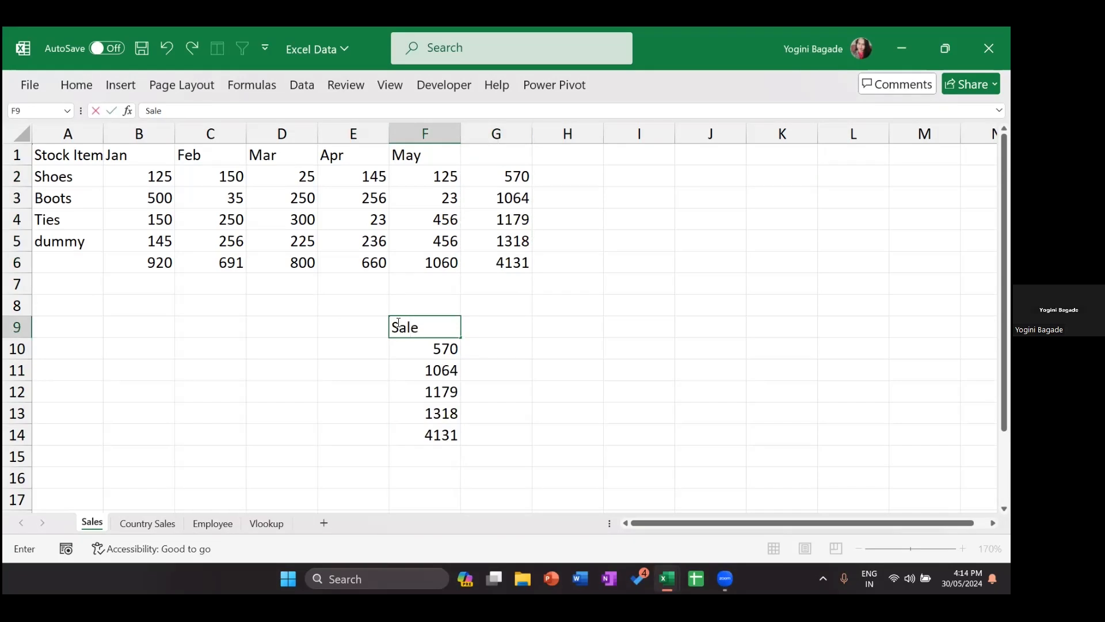
{"action": "type", "text": "s"}
{"action": "key", "text": "Return"}
{"action": "key", "text": "Up"}
{"action": "key", "text": "Right"}
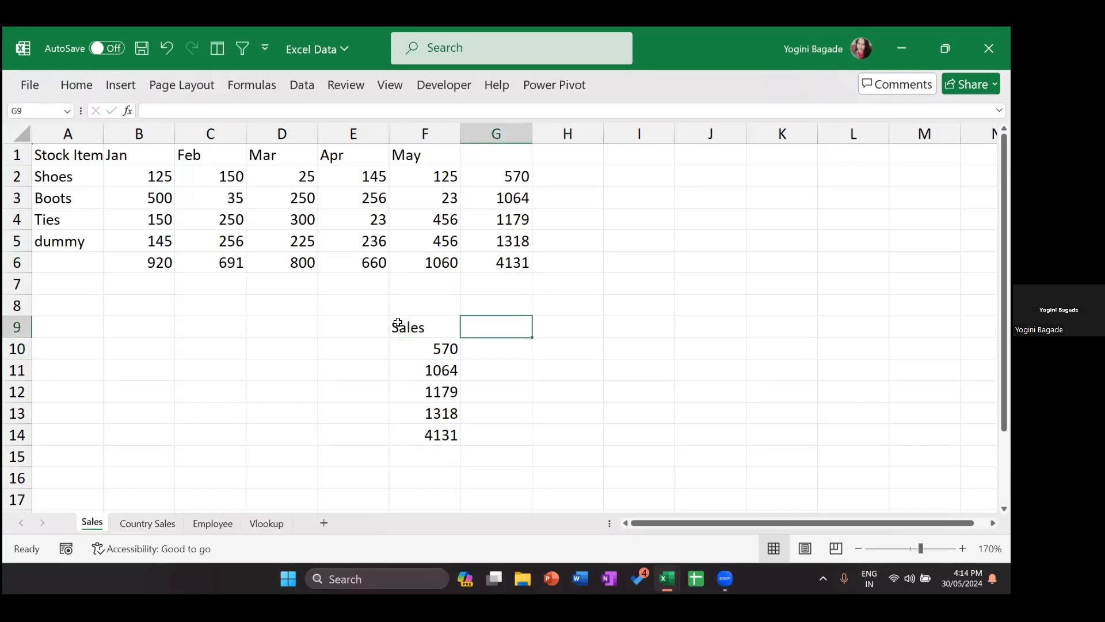
{"action": "type", "text": "%"}
{"action": "key", "text": "Return"}
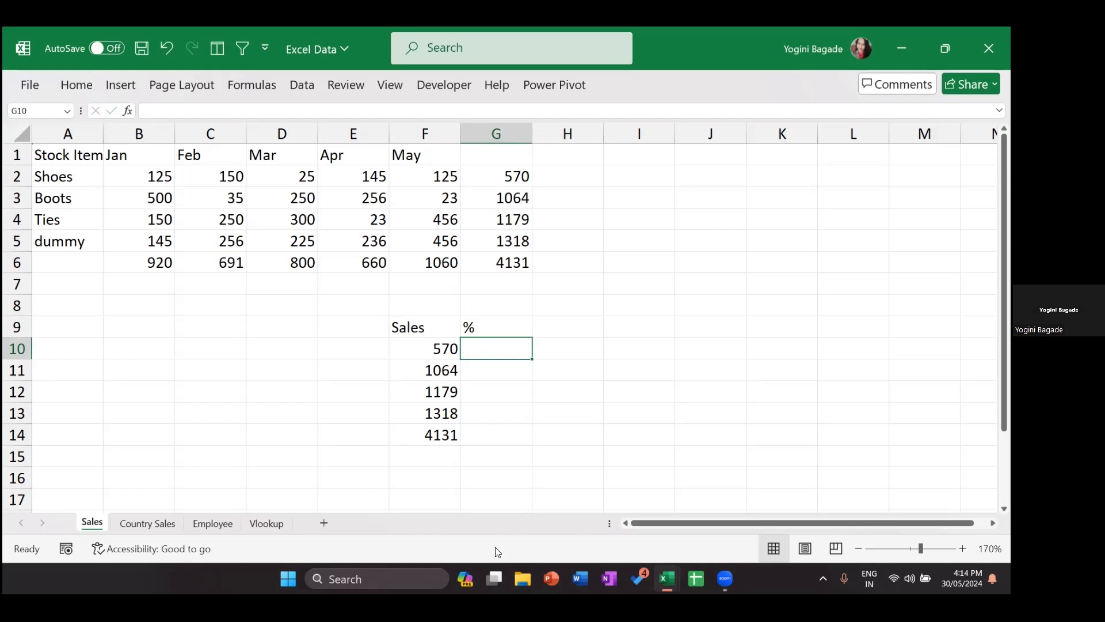
Step: Enter =SUM(F10:F14) in F15 to total the pasted sales, giving 8262
{"action": "left_click", "coordinate": [418, 456]}
{"action": "type", "text": "=sum"}
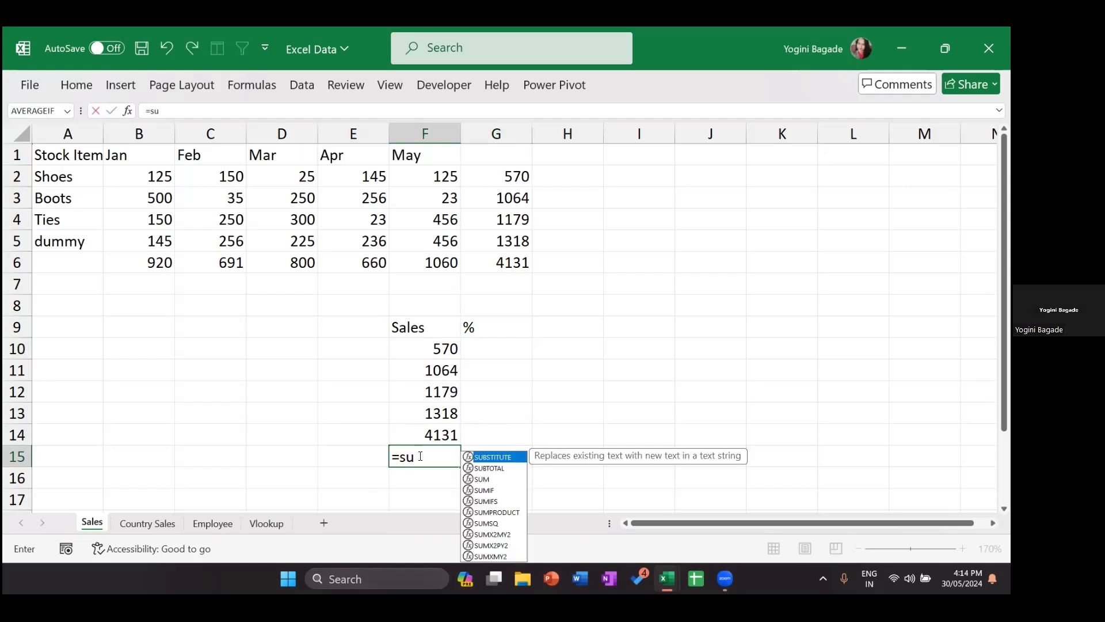
{"action": "key", "text": "Tab"}
{"action": "key", "text": "Up"}
{"action": "key", "text": "shift+Up"}
{"action": "key", "text": "shift+Up"}
{"action": "key", "text": "shift+Up"}
{"action": "key", "text": "shift+Up"}
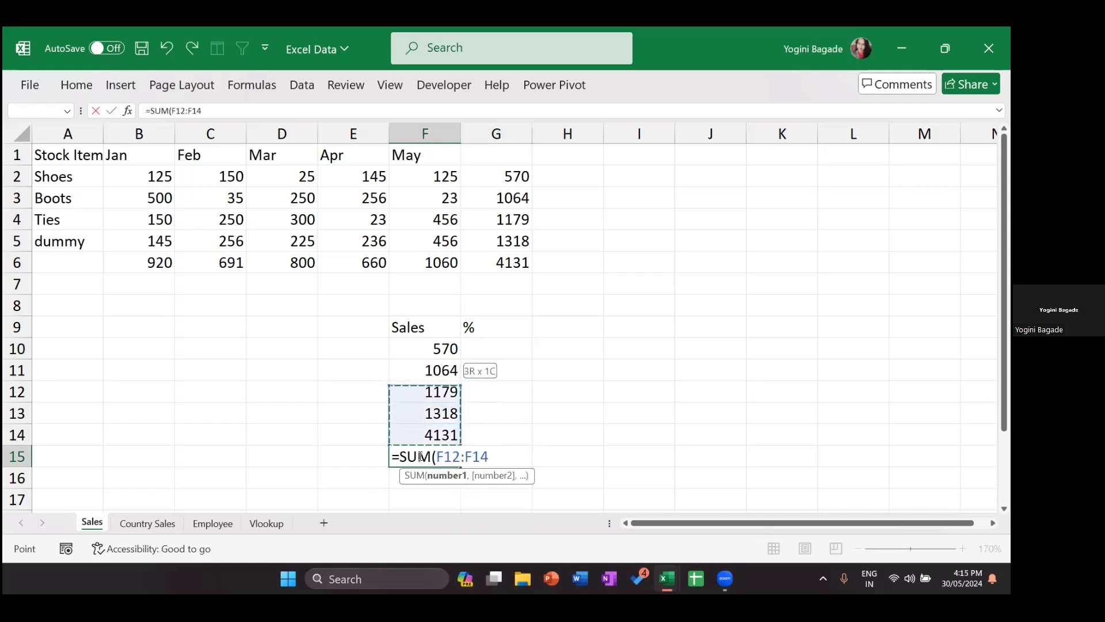
{"action": "type", "text": ")"}
{"action": "key", "text": "Return"}
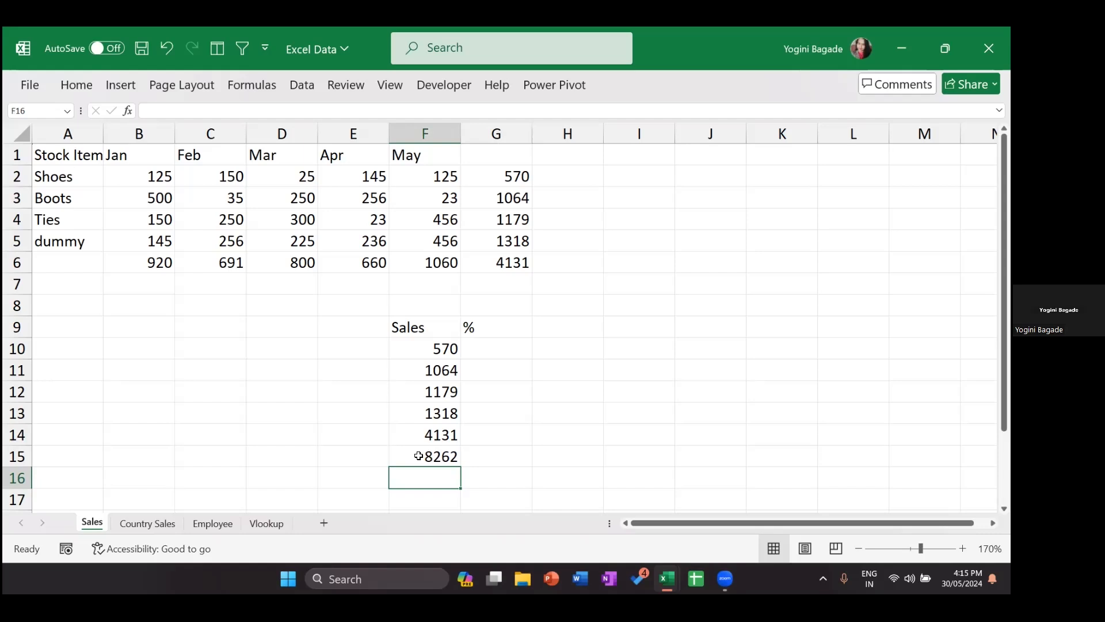
{"action": "left_click", "coordinate": [406, 345]}
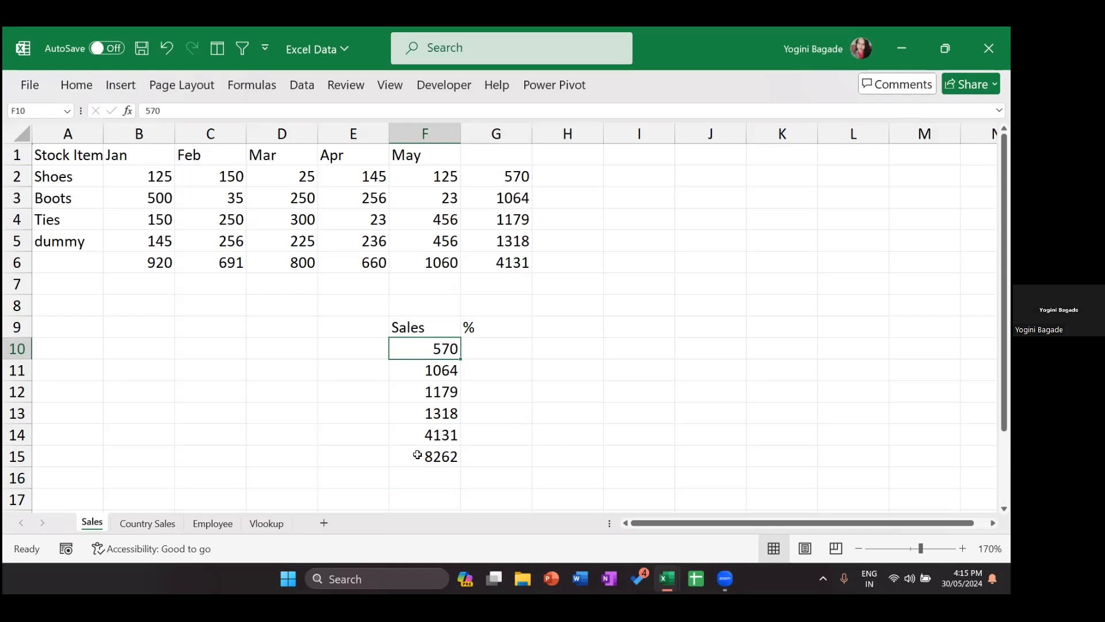
Step: Enter =F10/F15 in G10, giving 0.06899, and fill it down to G15
{"action": "left_click", "coordinate": [510, 348]}
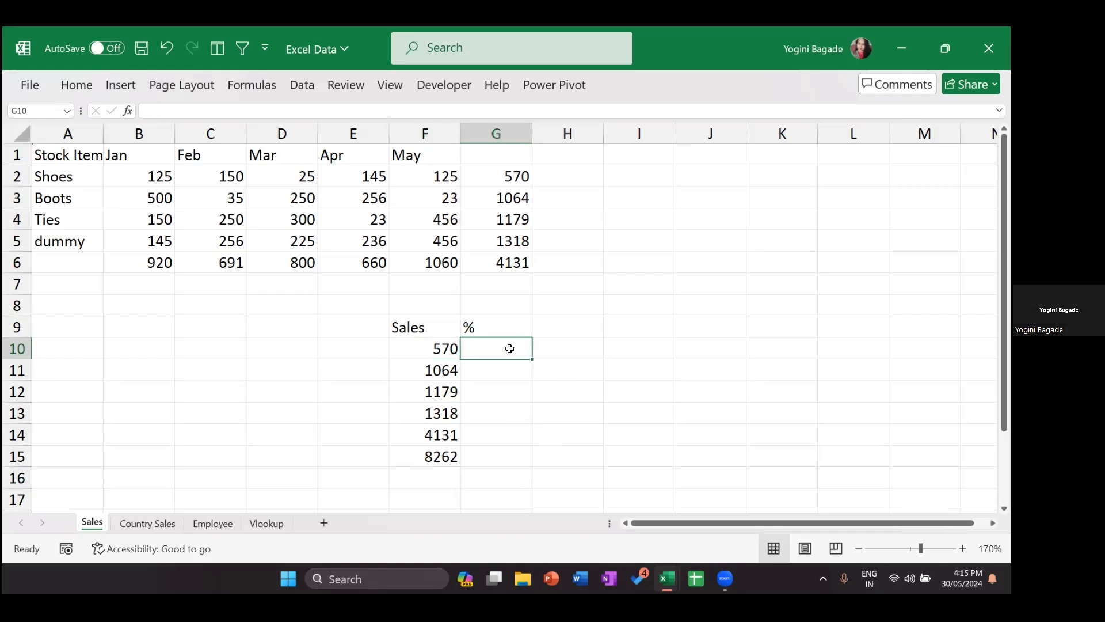
{"action": "type", "text": "="}
{"action": "left_click", "coordinate": [404, 346]}
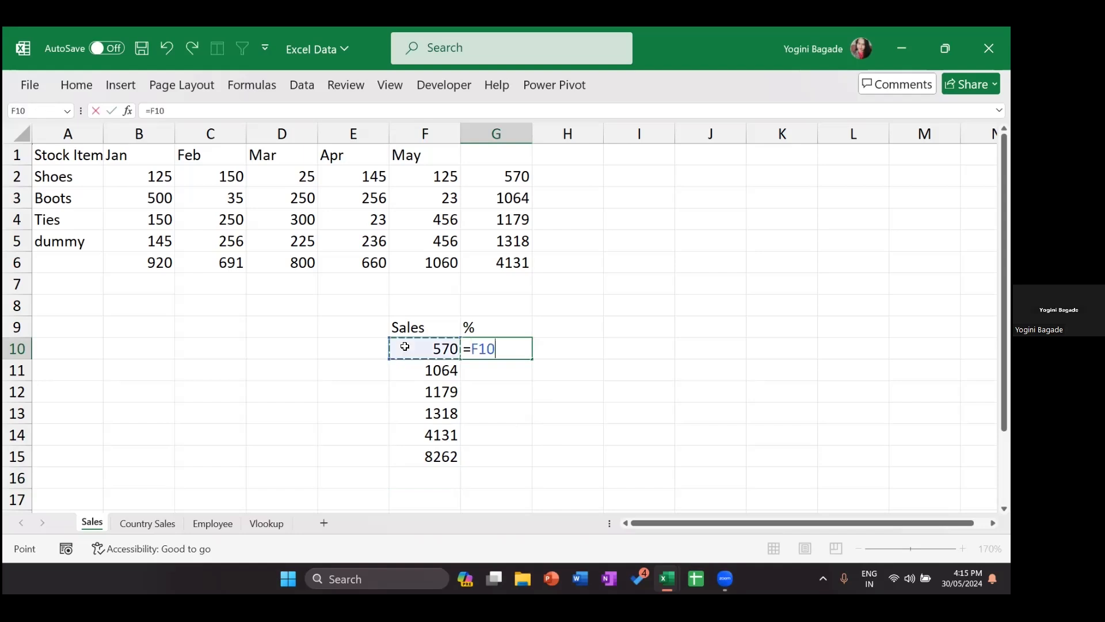
{"action": "type", "text": "/"}
{"action": "left_click", "coordinate": [413, 451]}
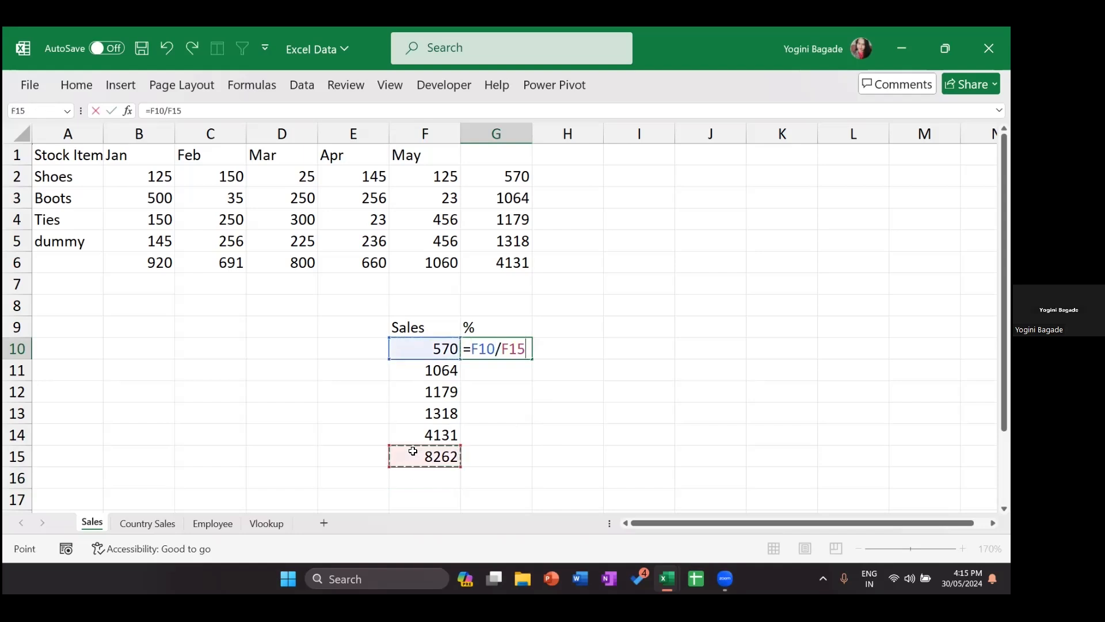
{"action": "key", "text": "Return"}
{"action": "left_click", "coordinate": [524, 355]}
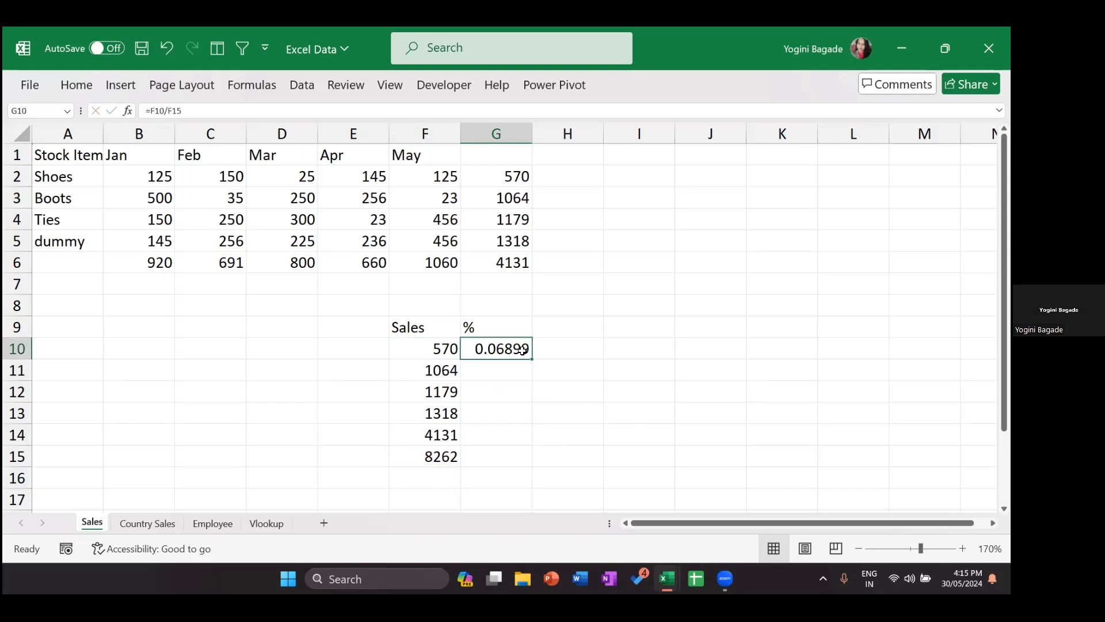
{"action": "left_click_drag", "start_coordinate": [534, 358], "coordinate": [521, 463]}
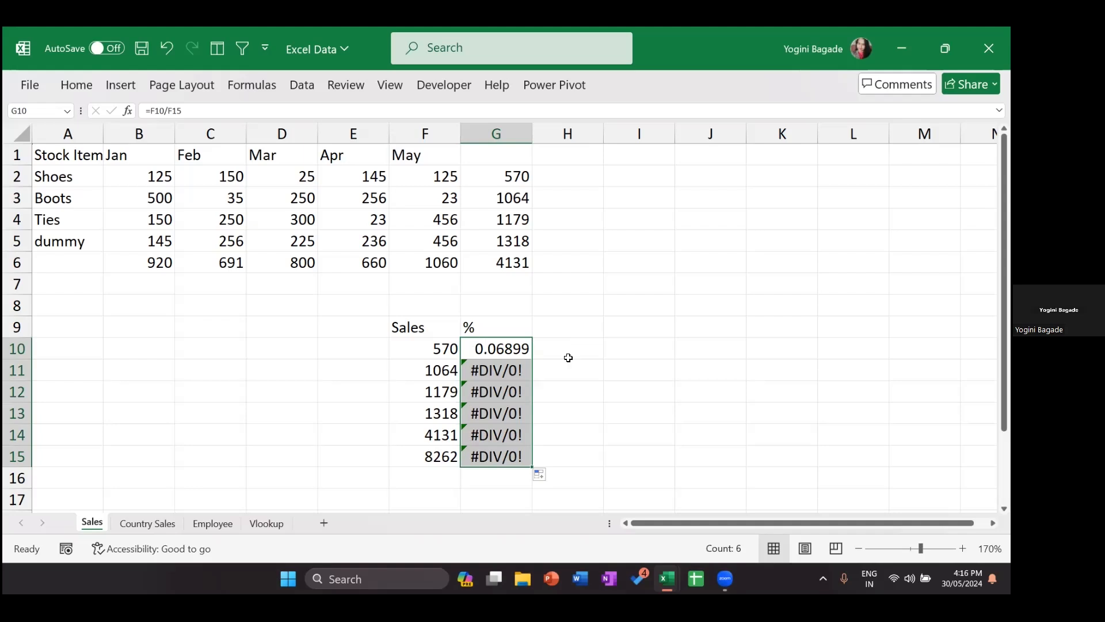
{"action": "double_click", "coordinate": [502, 344]}
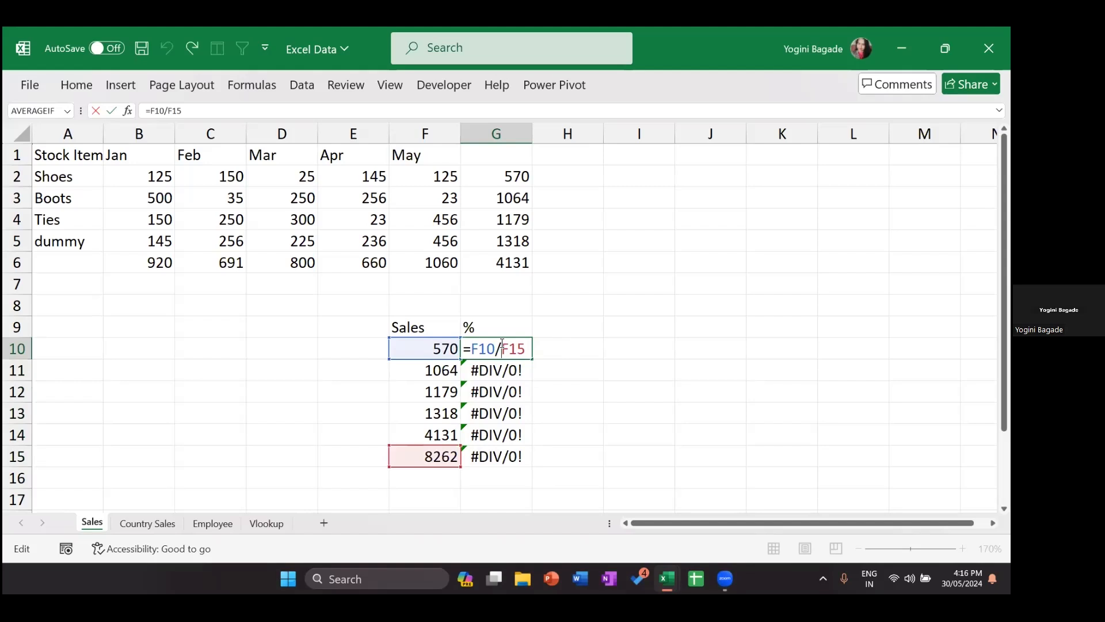
{"action": "key", "text": "Return"}
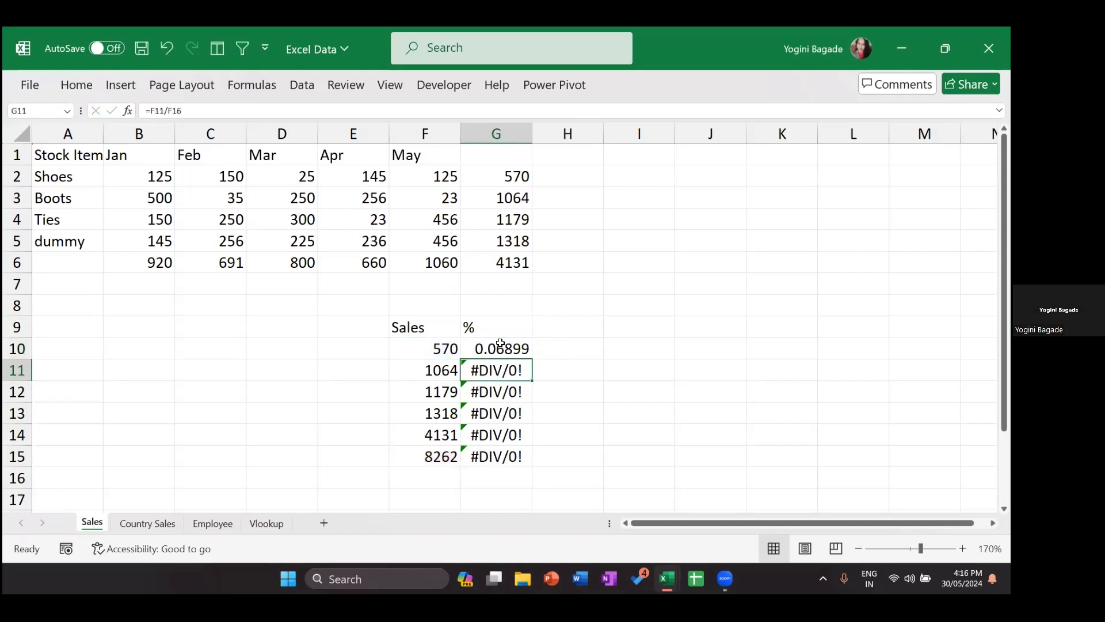
{"action": "key", "text": "F2"}
{"action": "key", "text": "Return"}
{"action": "key", "text": "F2"}
{"action": "key", "text": "Return"}
{"action": "key", "text": "F2"}
{"action": "key", "text": "Return"}
{"action": "key", "text": "F2"}
{"action": "key", "text": "Return"}
{"action": "key", "text": "F2"}
{"action": "key", "text": "Return"}
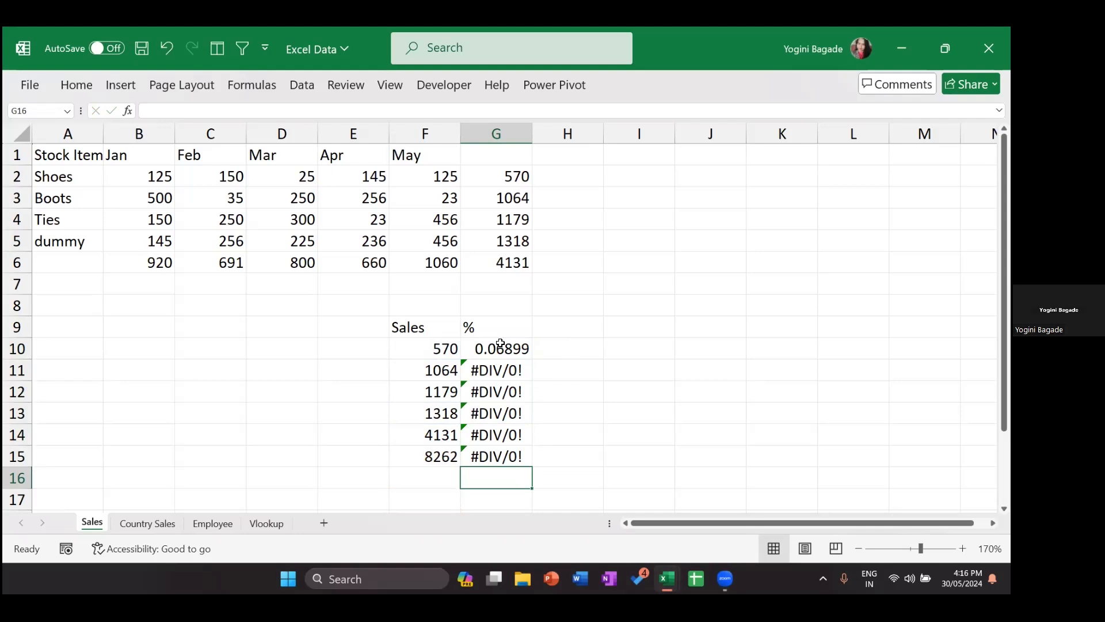
{"action": "key", "text": "Up"}
{"action": "key", "text": "Up"}
{"action": "key", "text": "Up"}
{"action": "key", "text": "Up"}
{"action": "key", "text": "Up"}
{"action": "key", "text": "Up"}
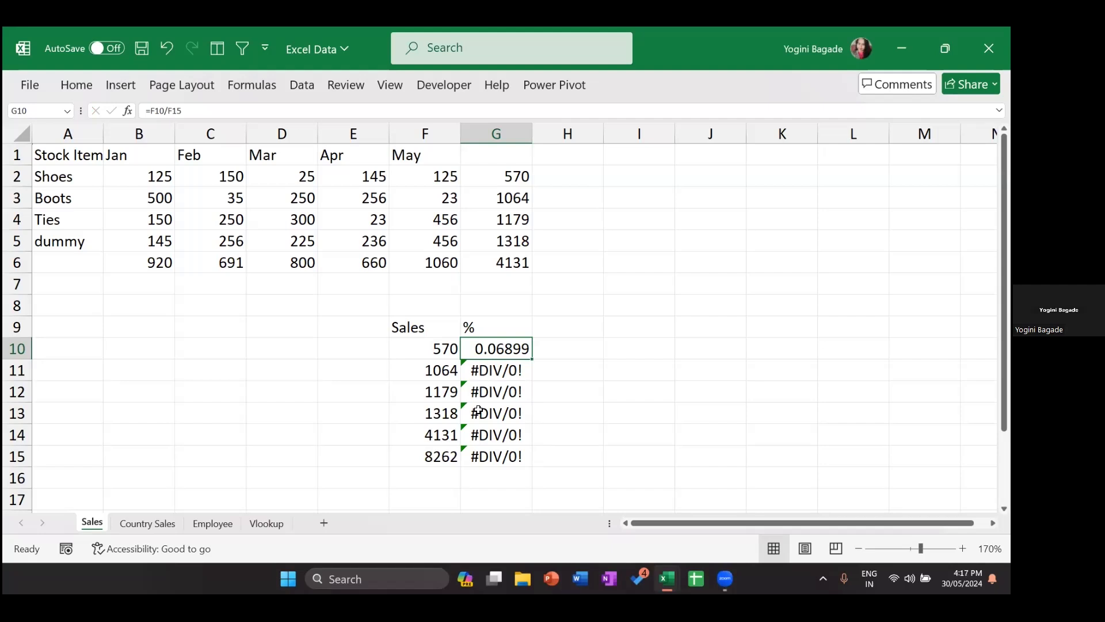
Step: Inspect the sales values, the F15 total, and the G11 and G12 formulas referencing empty cells
{"action": "left_click", "coordinate": [437, 341]}
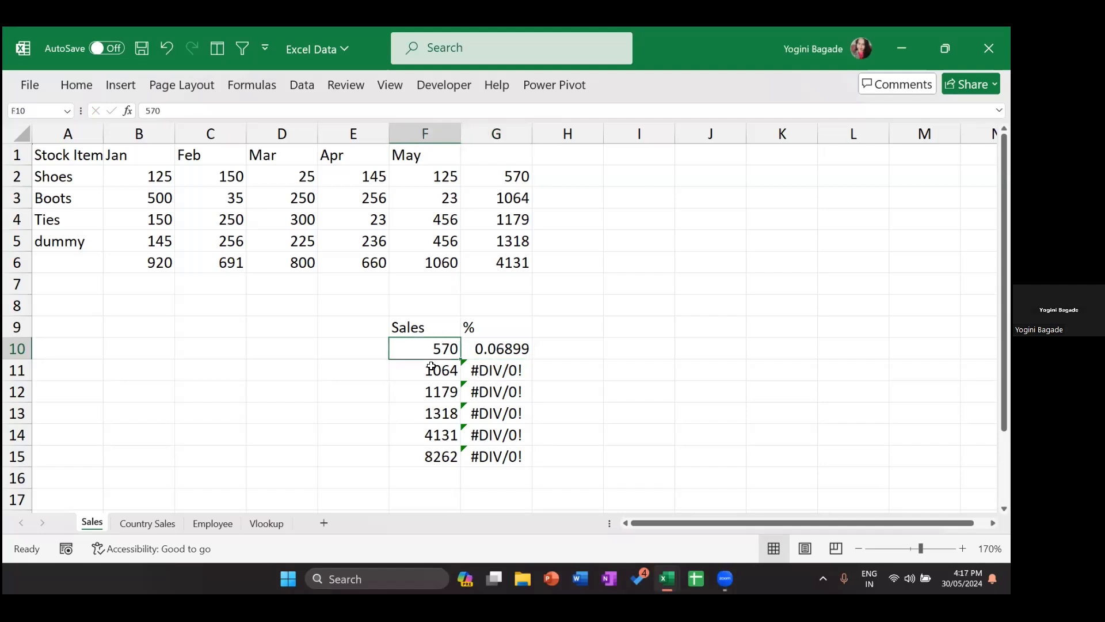
{"action": "left_click", "coordinate": [421, 371]}
{"action": "left_click", "coordinate": [420, 399]}
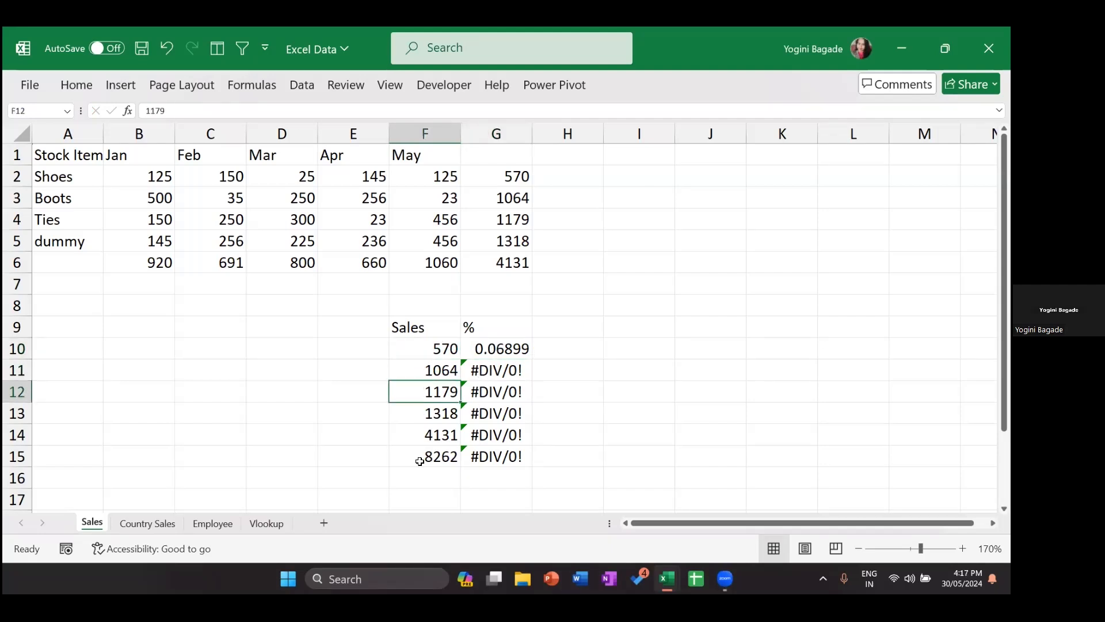
{"action": "left_click", "coordinate": [409, 453]}
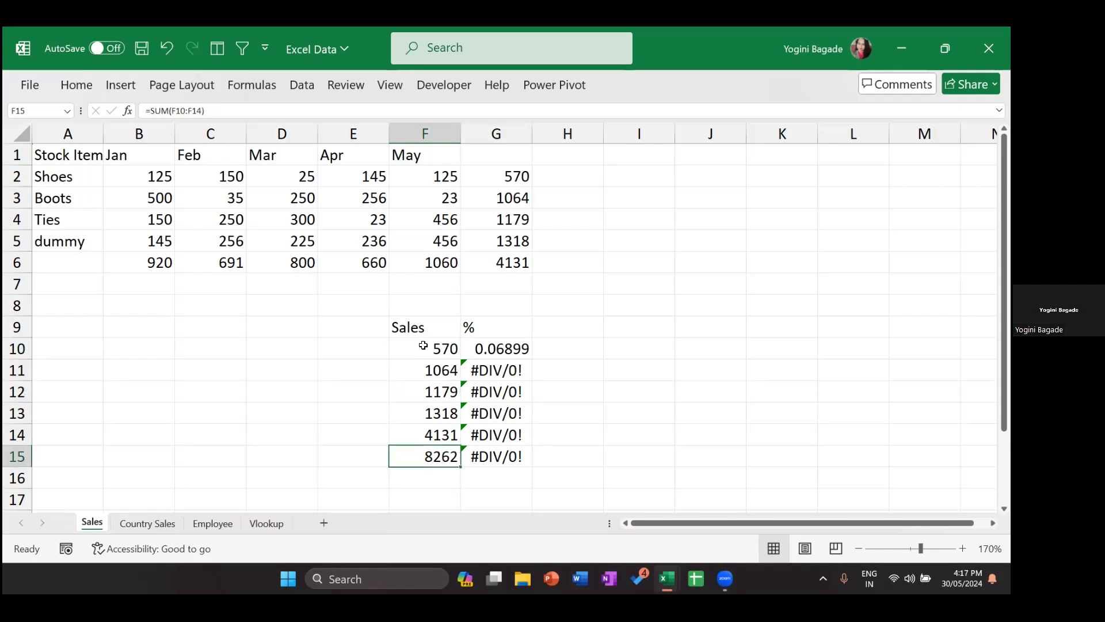
{"action": "double_click", "coordinate": [407, 456]}
{"action": "key", "text": "Return"}
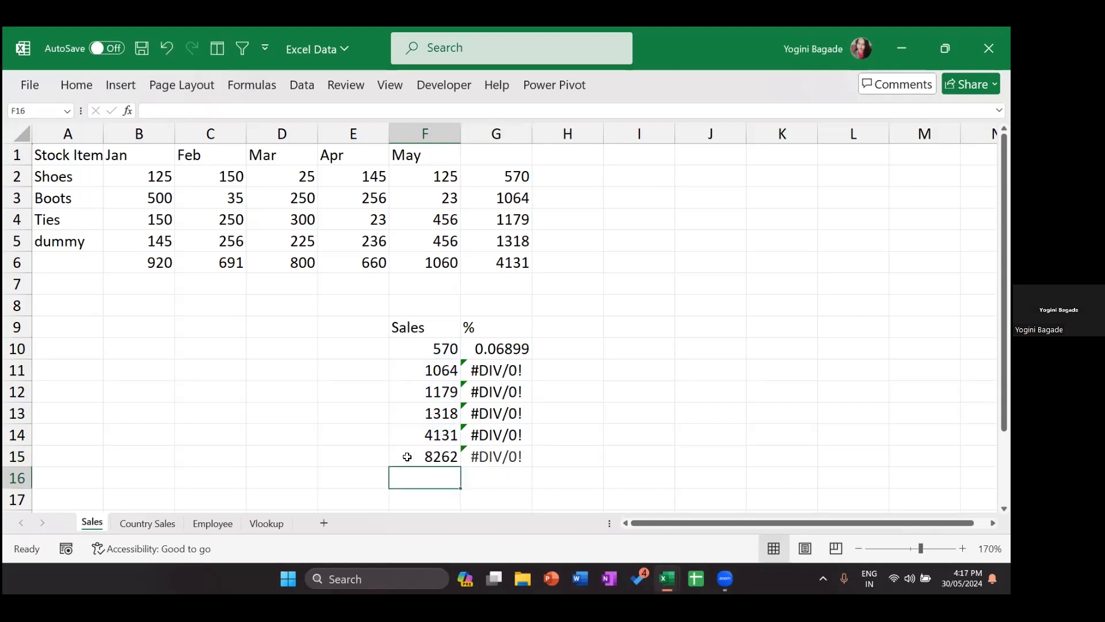
{"action": "left_click", "coordinate": [425, 456]}
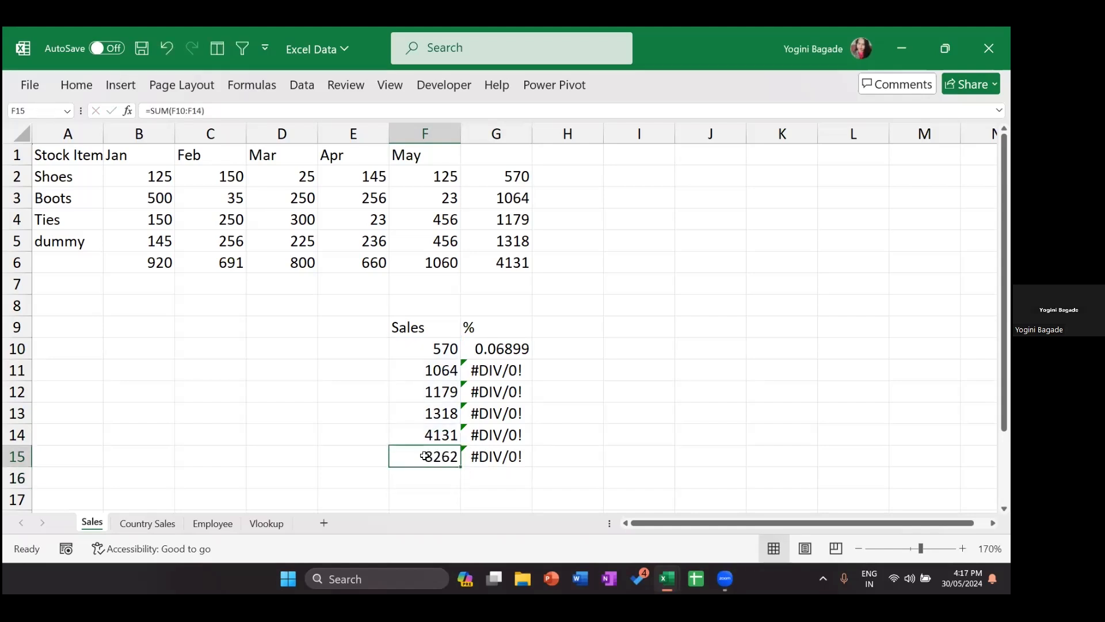
{"action": "double_click", "coordinate": [491, 368]}
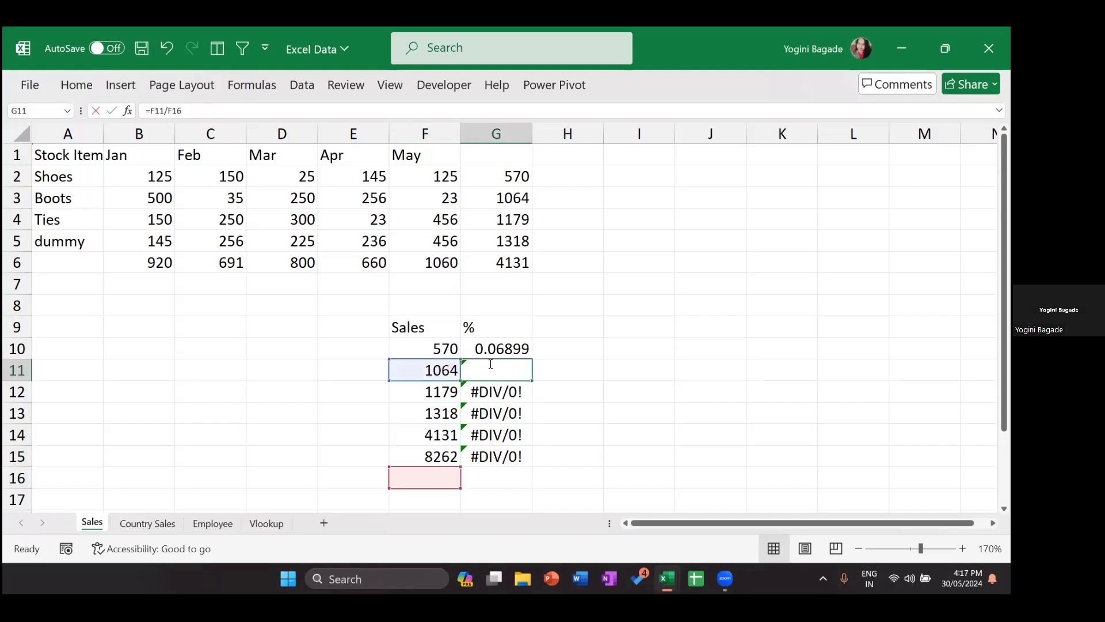
{"action": "key", "text": "Return"}
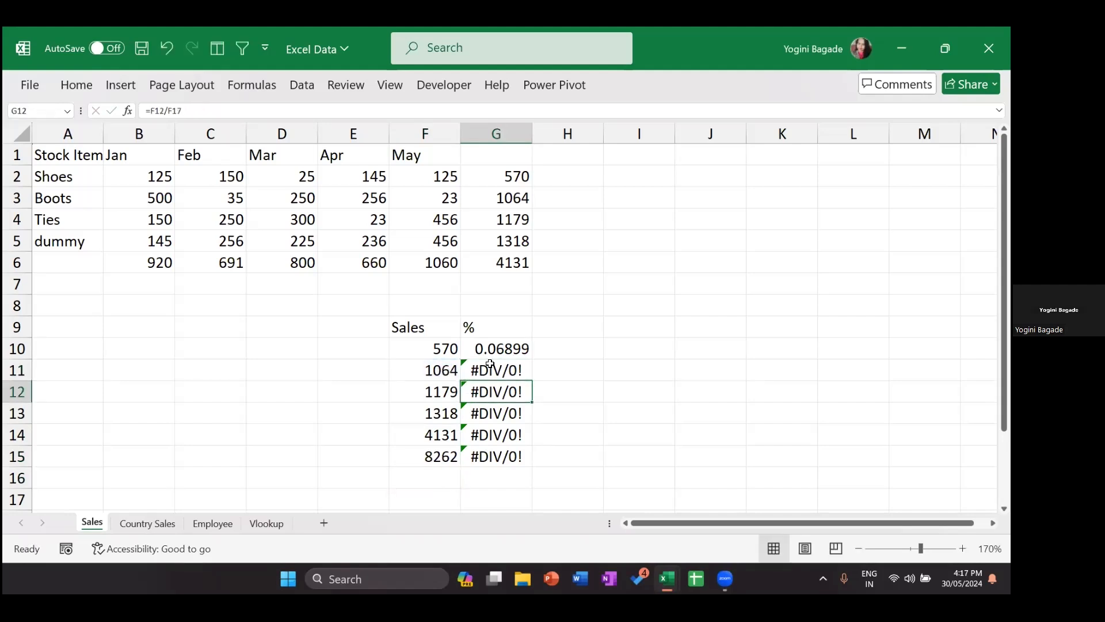
{"action": "key", "text": "F2"}
{"action": "key", "text": "Return"}
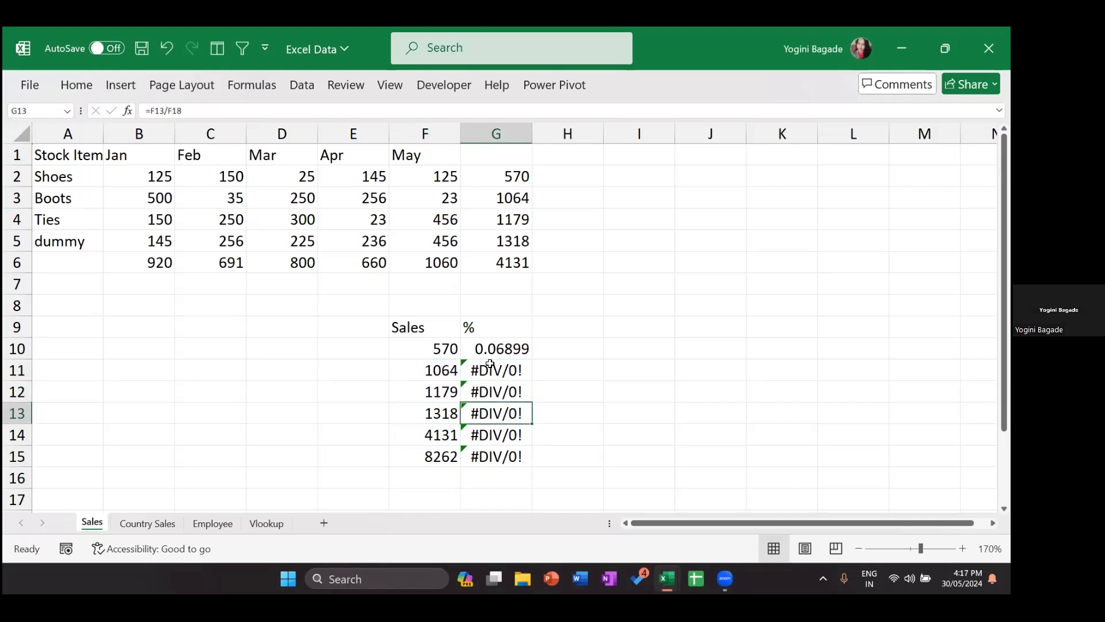
Step: Type the note 'locking or freezing' in cell I8
{"action": "left_click", "coordinate": [659, 348]}
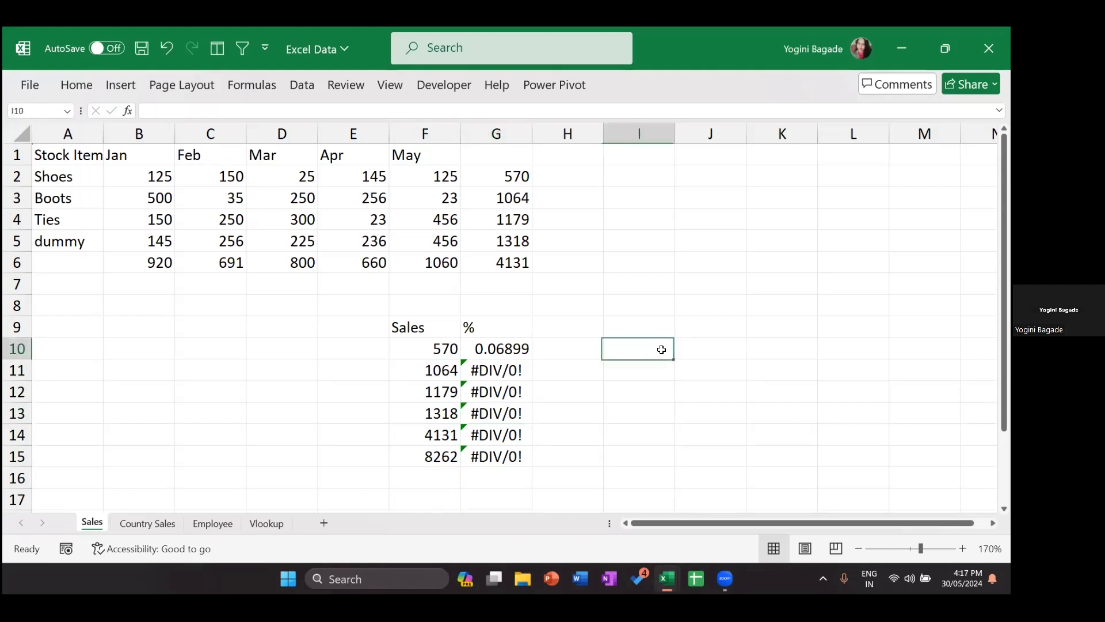
{"action": "left_click", "coordinate": [651, 299]}
{"action": "type", "text": "locking or freezing"}
Step: Finish the locking or freezing note in I8, then add '$' and 'F4' notes in I9:I10
{"action": "key", "text": "Return"}
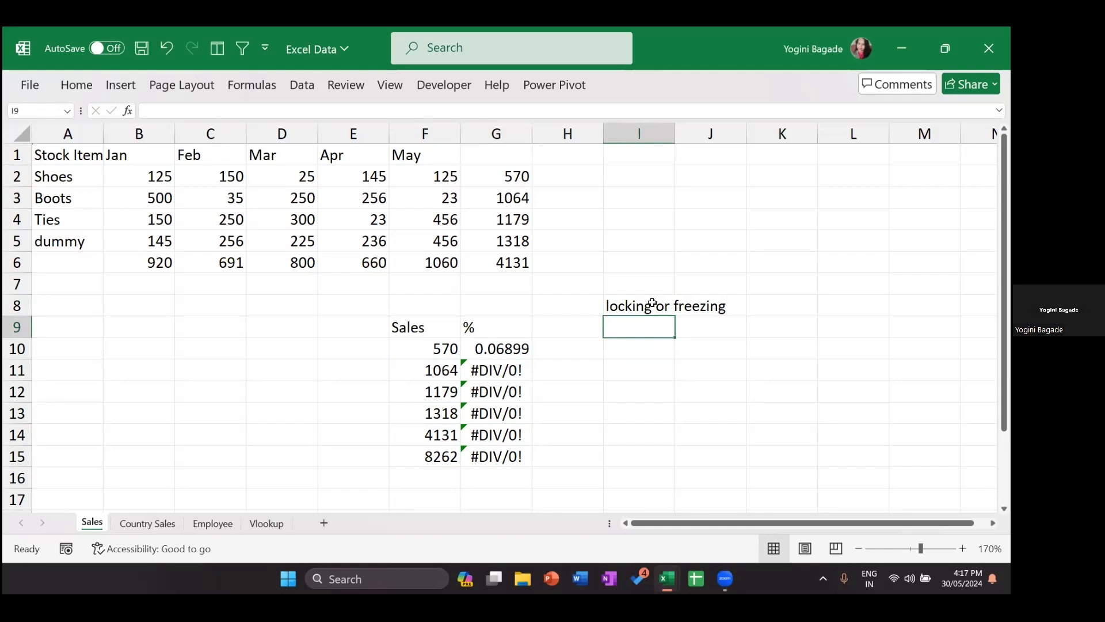
{"action": "type", "text": "$"}
{"action": "key", "text": "Return"}
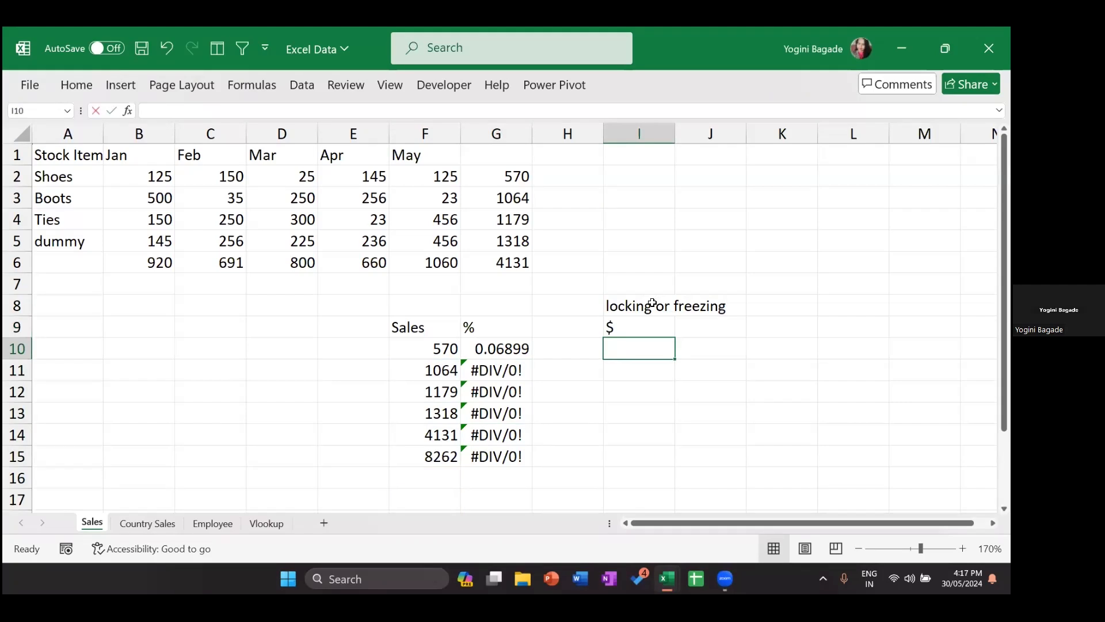
{"action": "type", "text": "F4"}
{"action": "key", "text": "Return"}
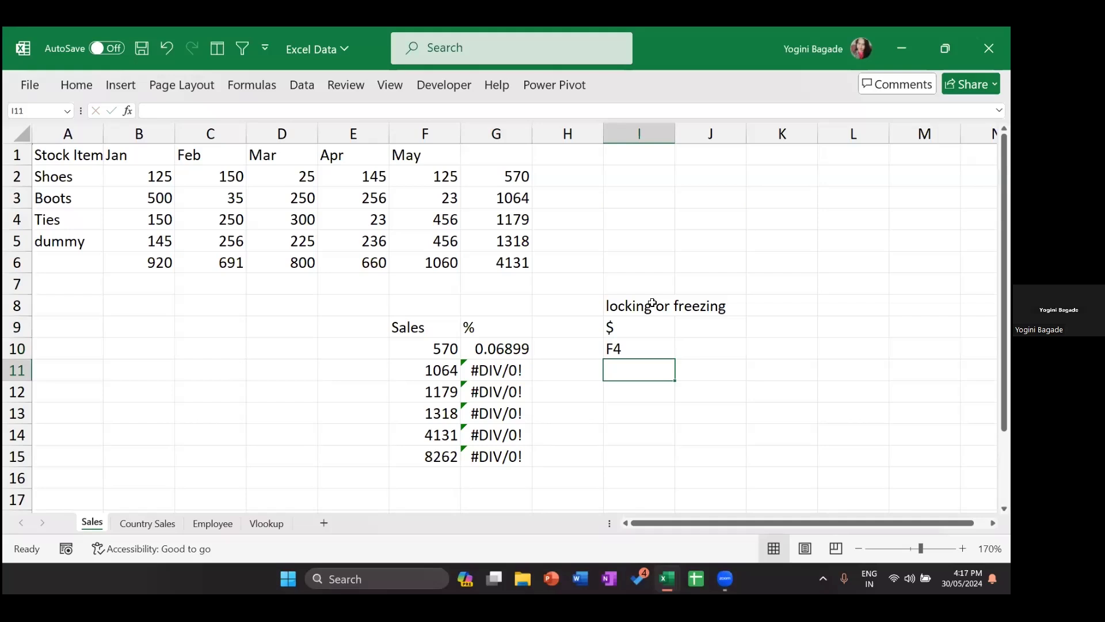
Step: Add the notes 'F2' and 'editing the cell' in K3:K4
{"action": "key", "text": "Up"}
{"action": "key", "text": "Left"}
{"action": "key", "text": "Left"}
{"action": "left_click", "coordinate": [774, 191]}
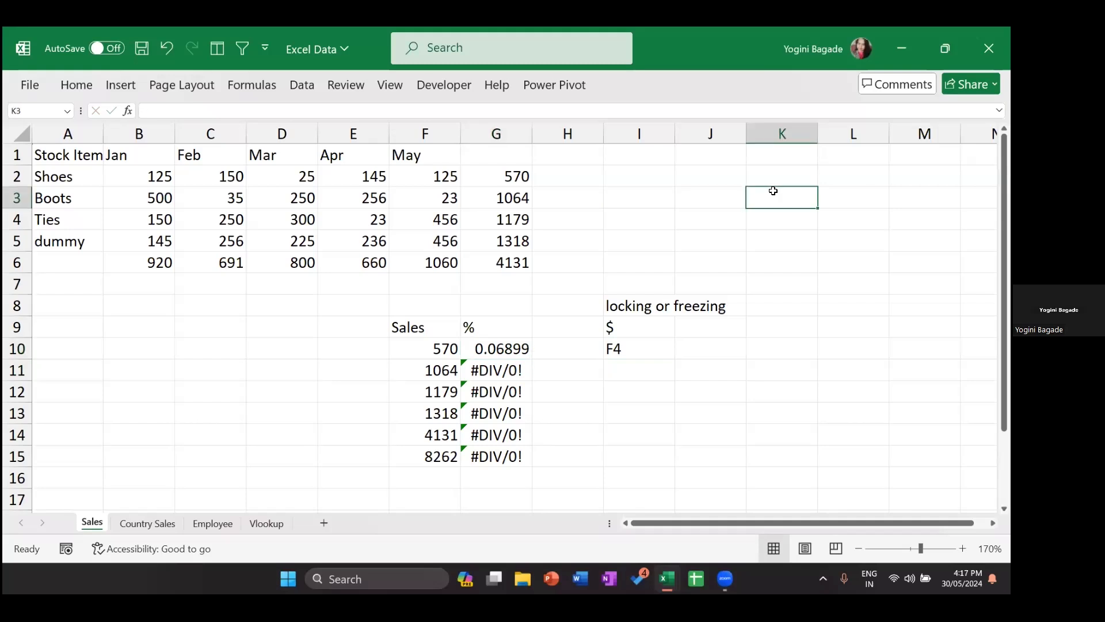
{"action": "type", "text": "F2"}
{"action": "key", "text": "Return"}
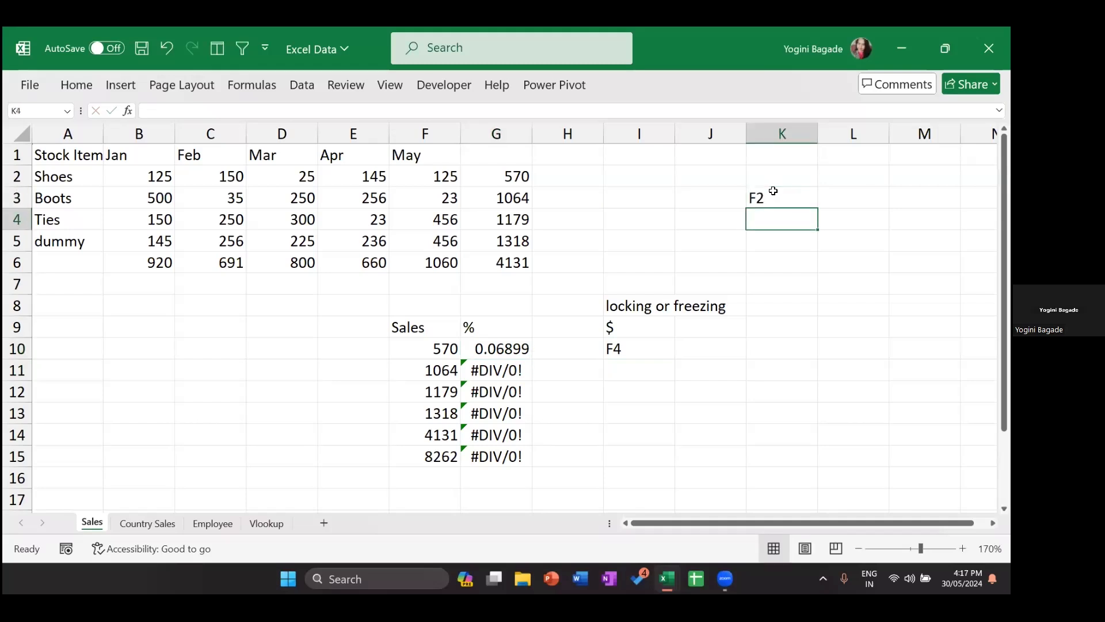
{"action": "type", "text": "editing "}
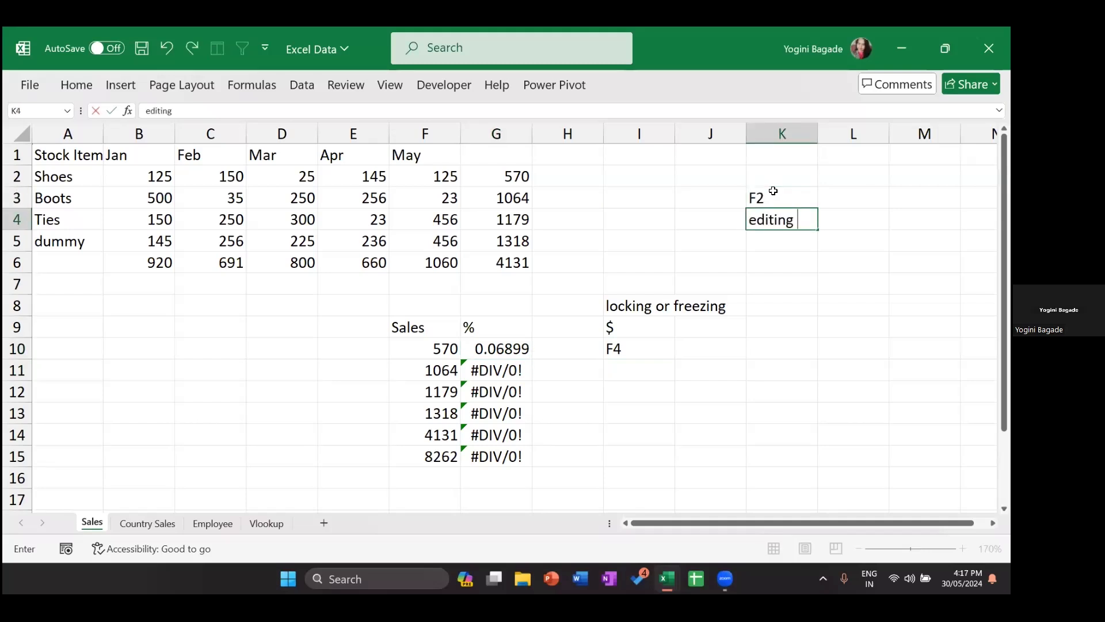
{"action": "type", "text": "the cell"}
{"action": "key", "text": "Return"}
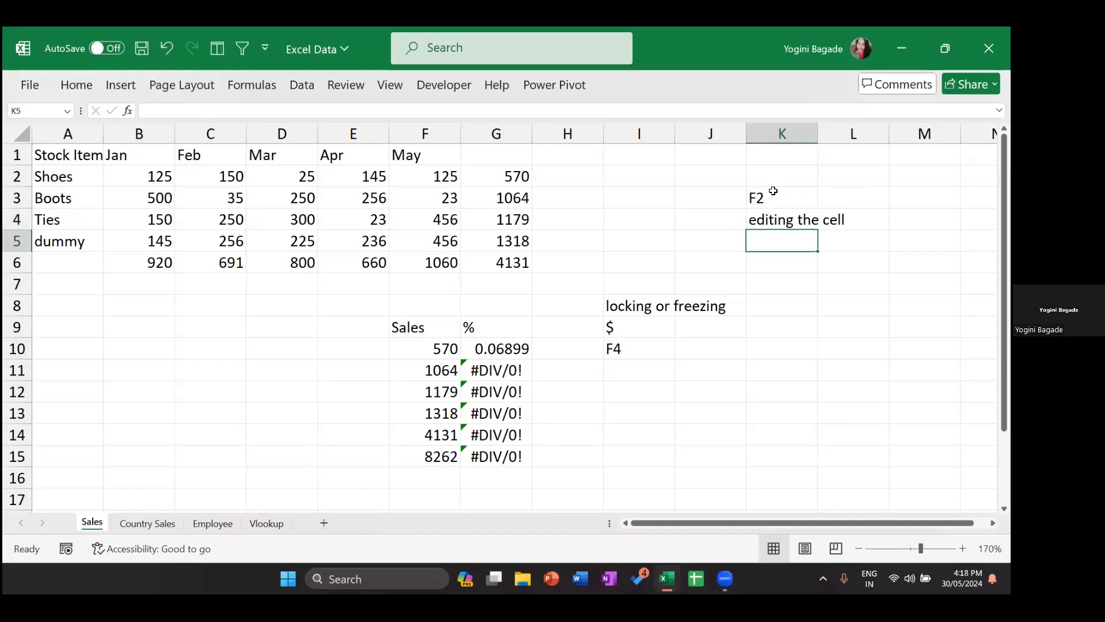
Step: Make G10's total reference absolute so the formula reads =F10/$F$15
{"action": "left_click", "coordinate": [498, 342]}
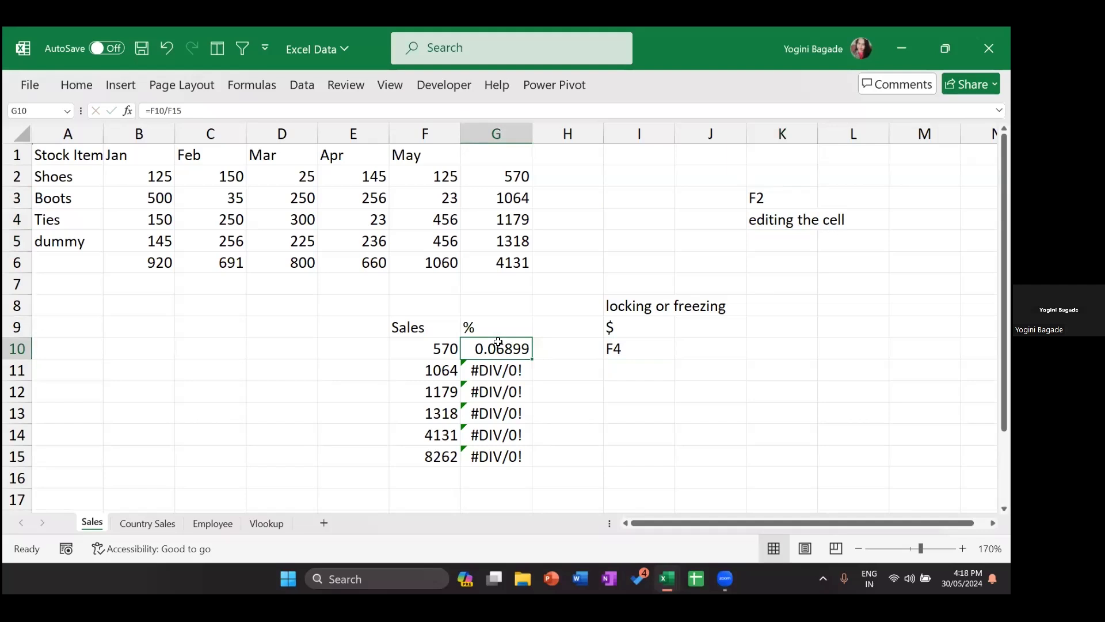
{"action": "key", "text": "F2"}
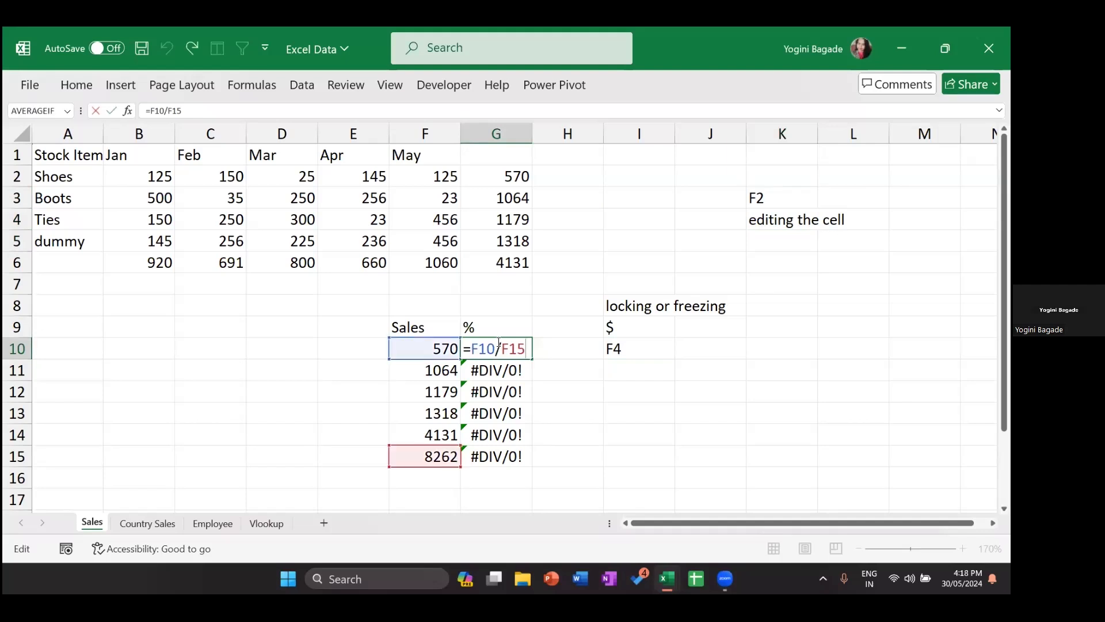
{"action": "right_click", "coordinate": [505, 349]}
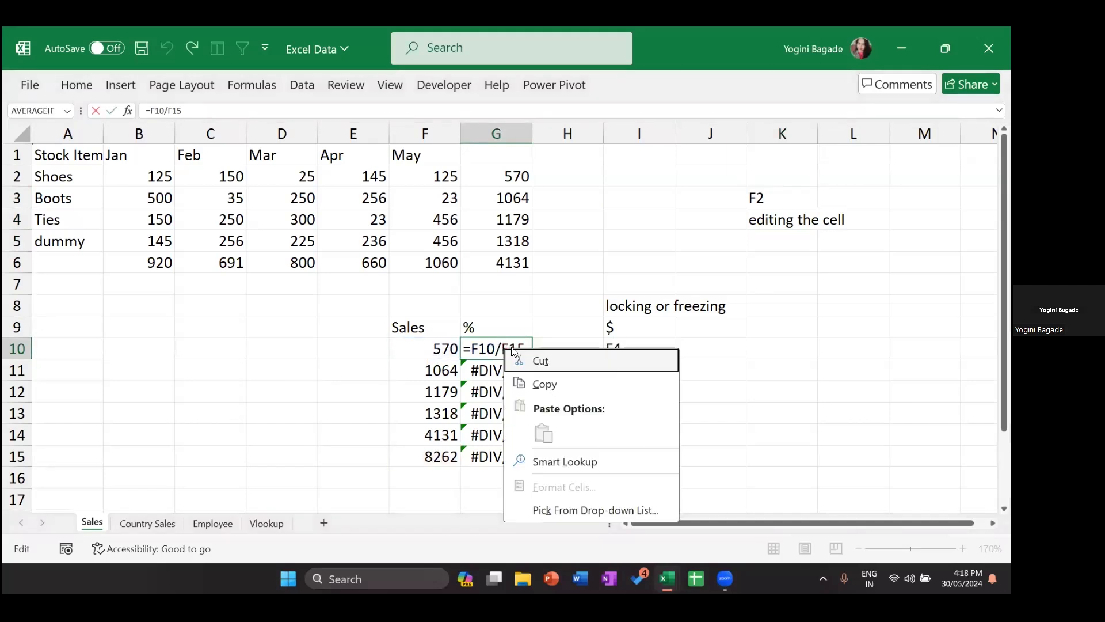
{"action": "key", "text": "Escape"}
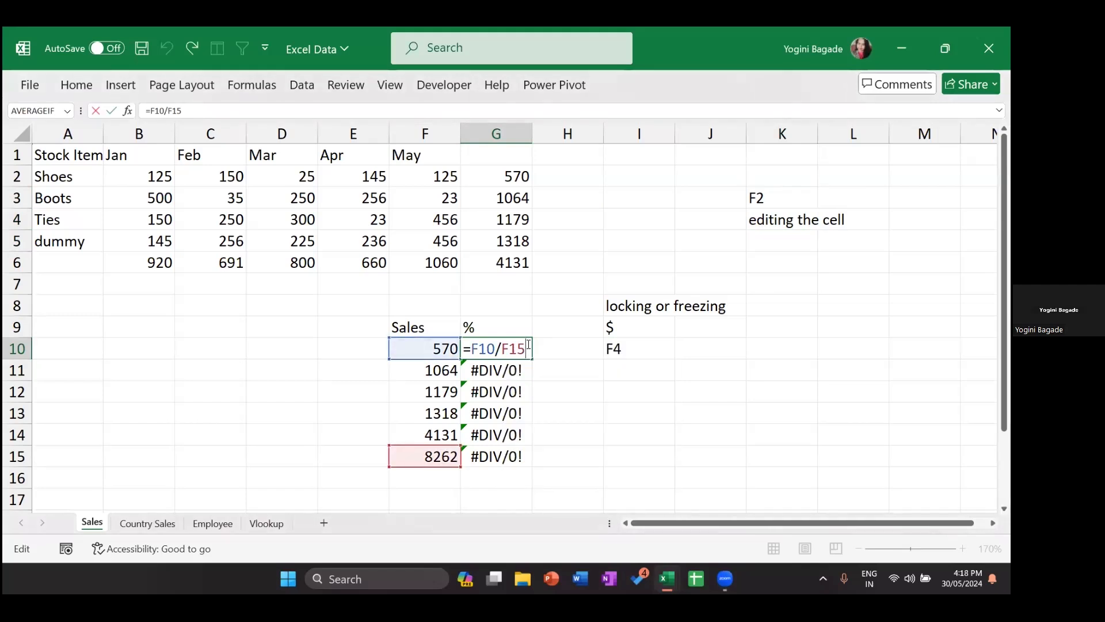
{"action": "key", "text": "shift+Left"}
{"action": "key", "text": "shift+Left"}
{"action": "key", "text": "shift+Left"}
{"action": "key", "text": "F4"}
{"action": "key", "text": "Return"}
Step: Fill the formula down G10:G15 and format the range as Percentage
{"action": "key", "text": "Up"}
{"action": "key", "text": "shift+Down"}
{"action": "key", "text": "shift+Down"}
{"action": "key", "text": "shift+Down"}
{"action": "key", "text": "shift+Down"}
{"action": "key", "text": "shift+Down"}
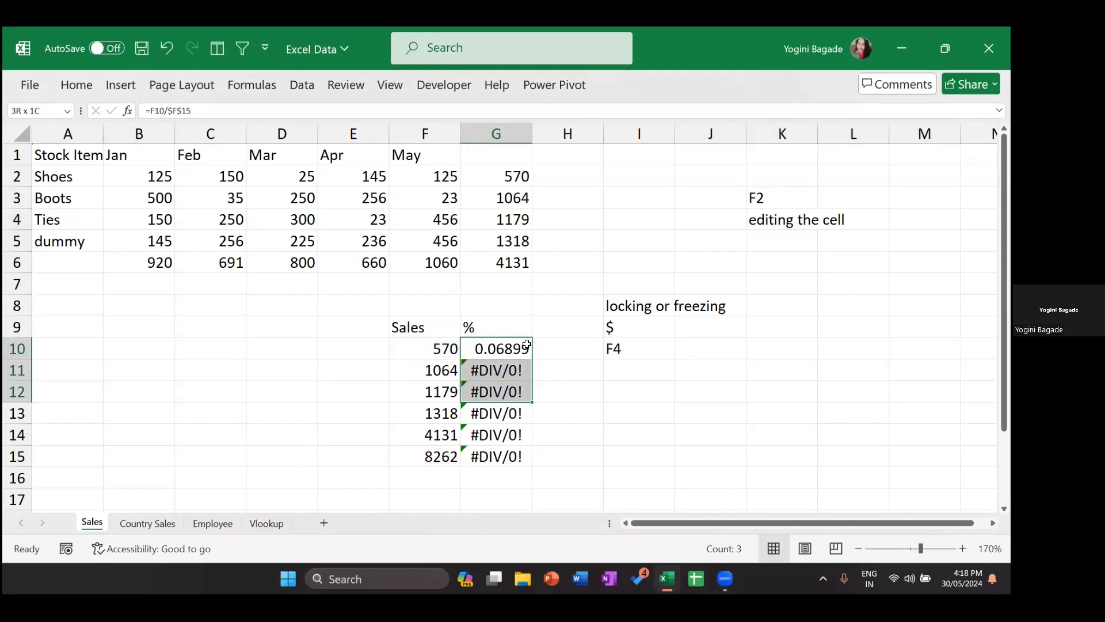
{"action": "key", "text": "ctrl+d"}
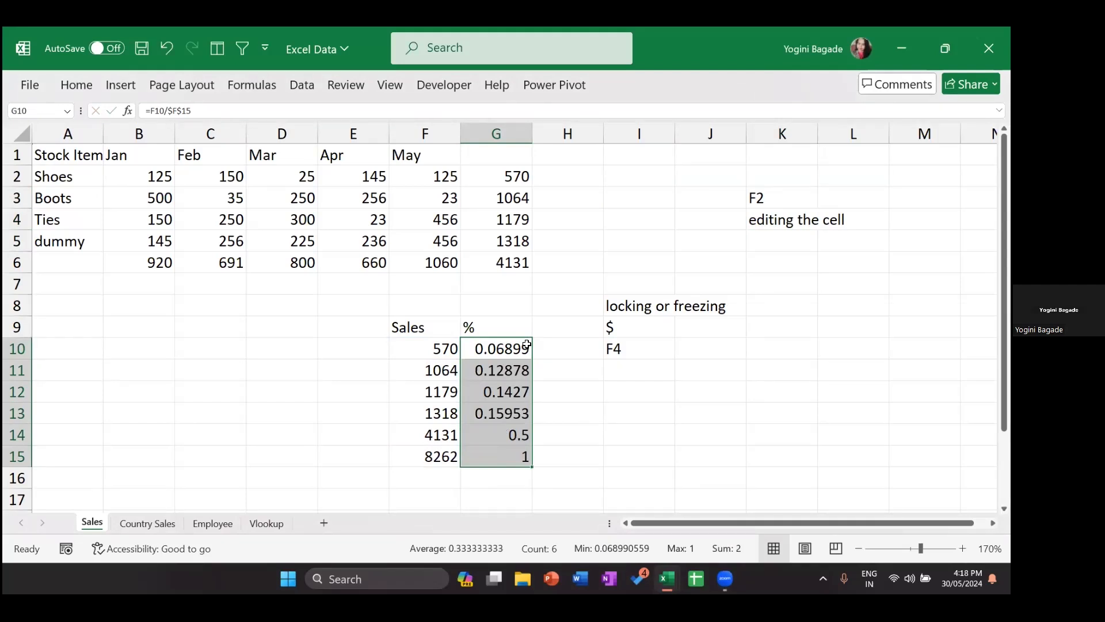
{"action": "key", "text": "ctrl+1"}
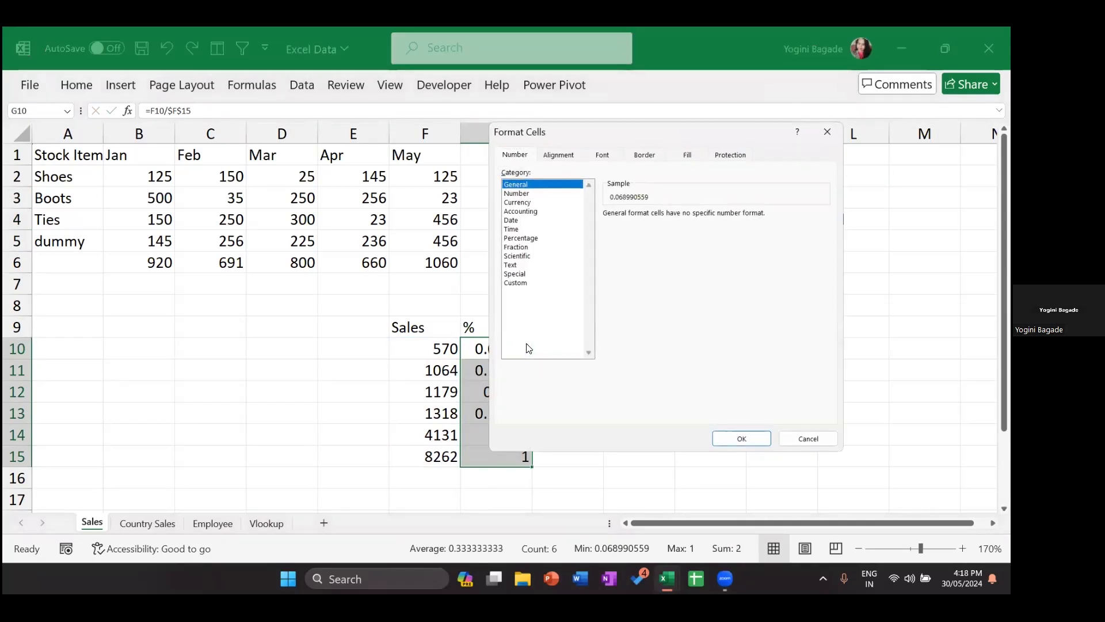
{"action": "key", "text": "p"}
{"action": "key", "text": "Return"}
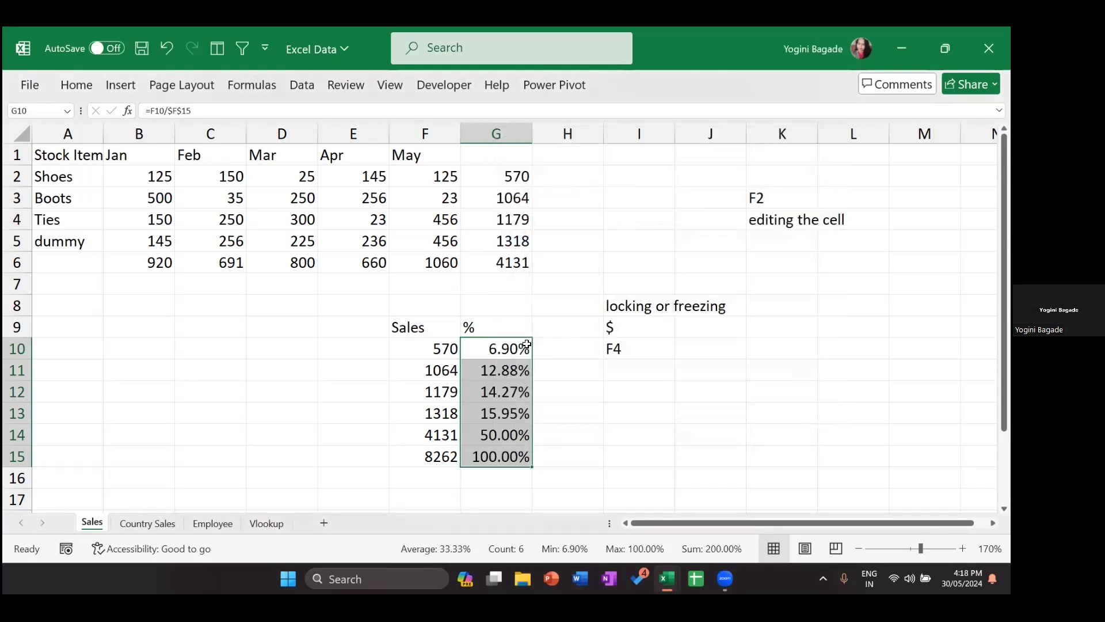
{"action": "double_click", "coordinate": [495, 350]}
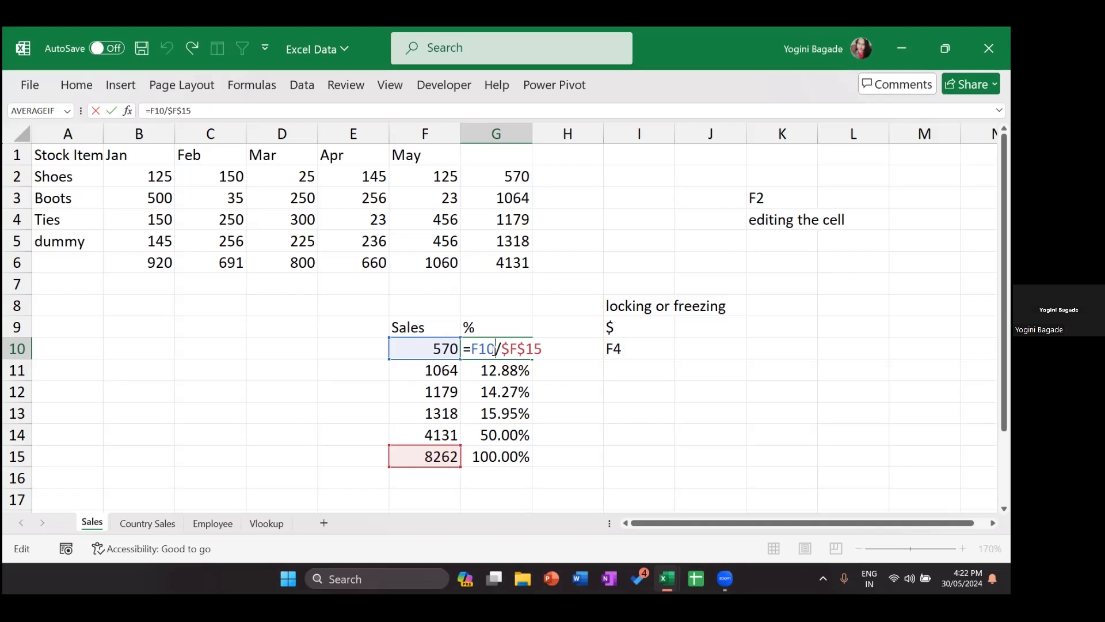
Step: Add the note 'toogle key' in I11 below the F4 note
{"action": "key", "text": "Return"}
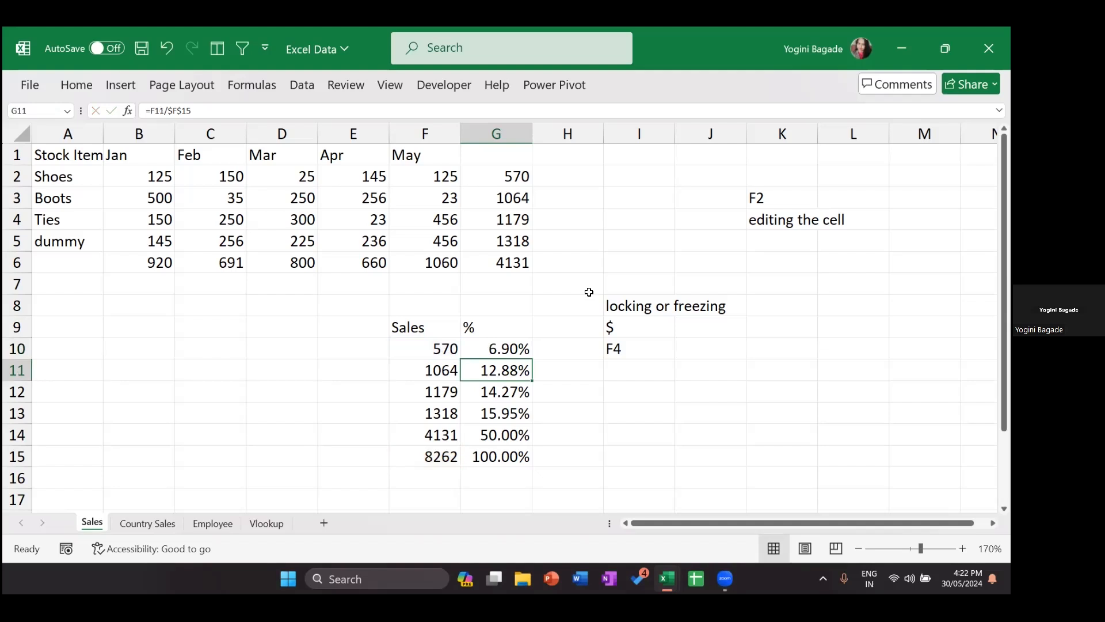
{"action": "left_click", "coordinate": [631, 323]}
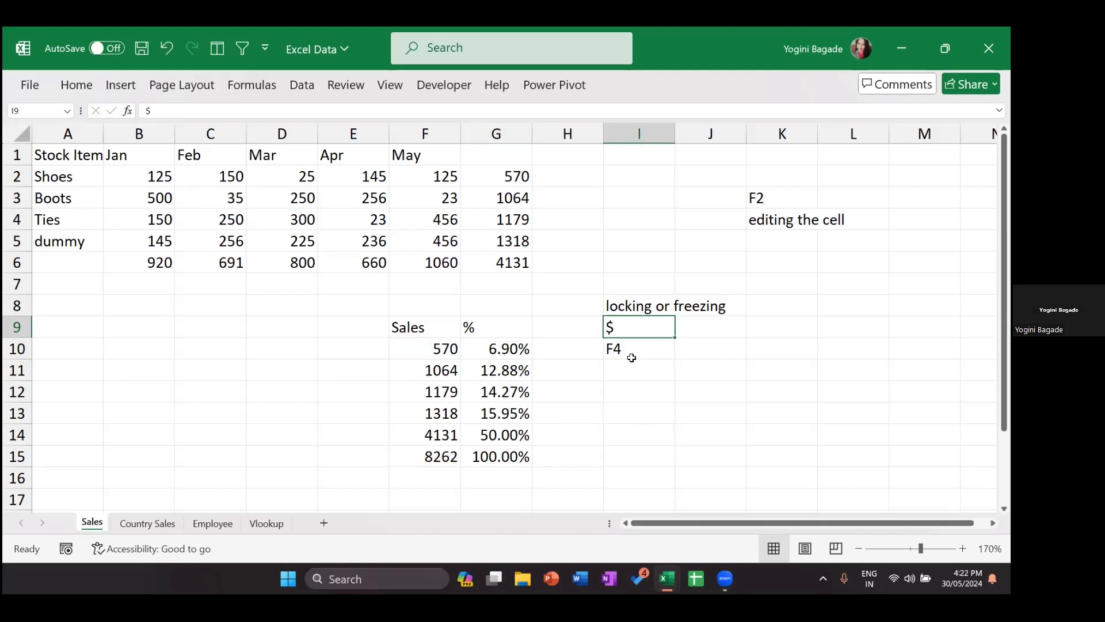
{"action": "left_click", "coordinate": [634, 347]}
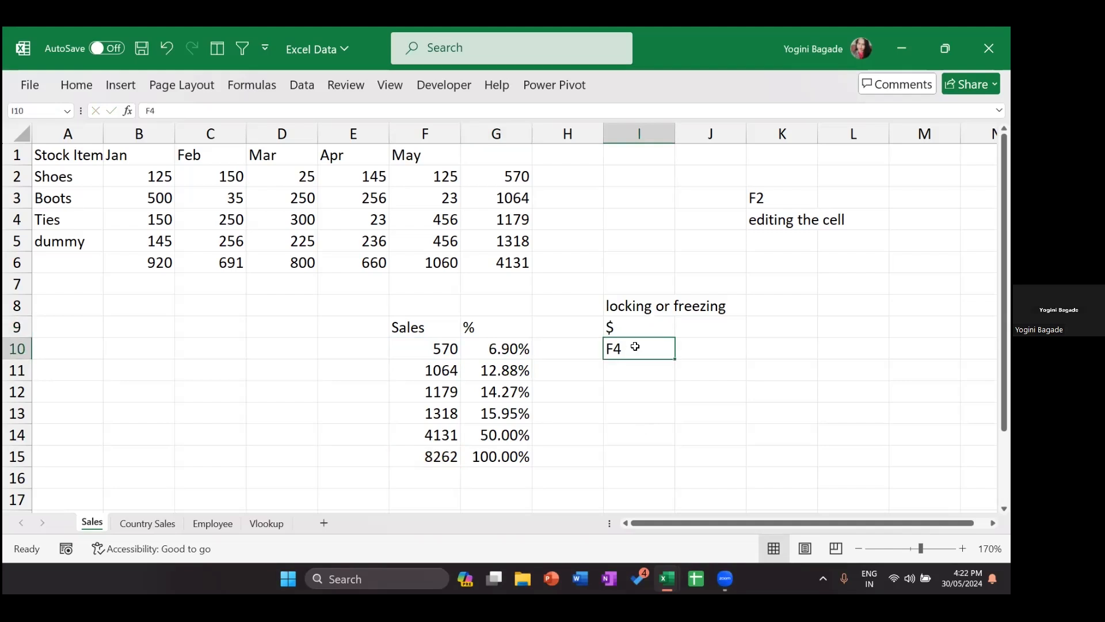
{"action": "key", "text": "Down"}
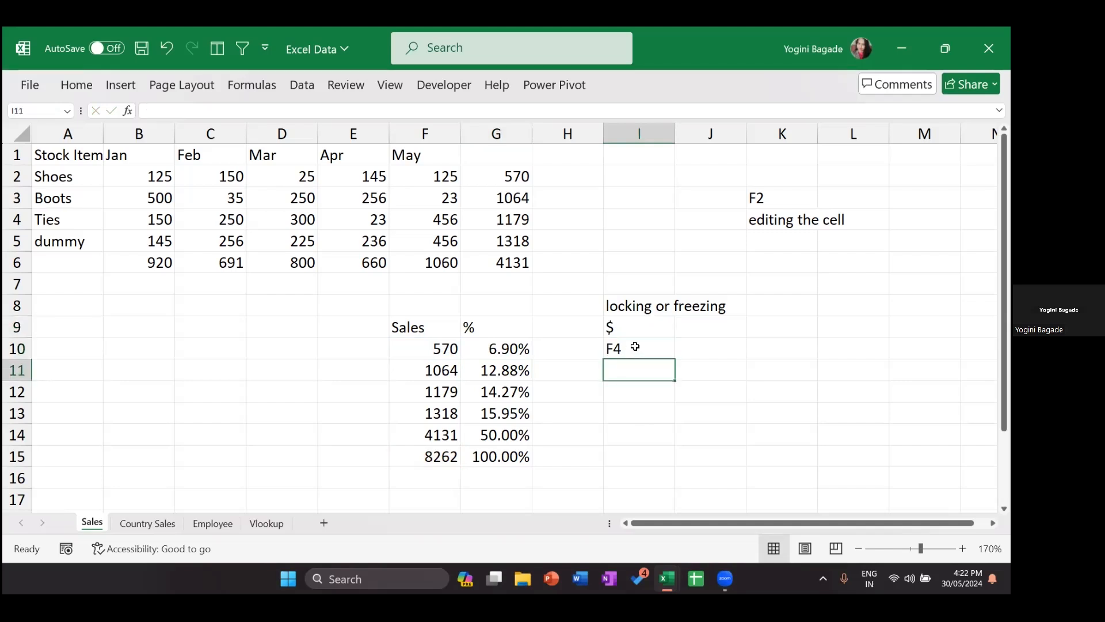
{"action": "type", "text": "toog"}
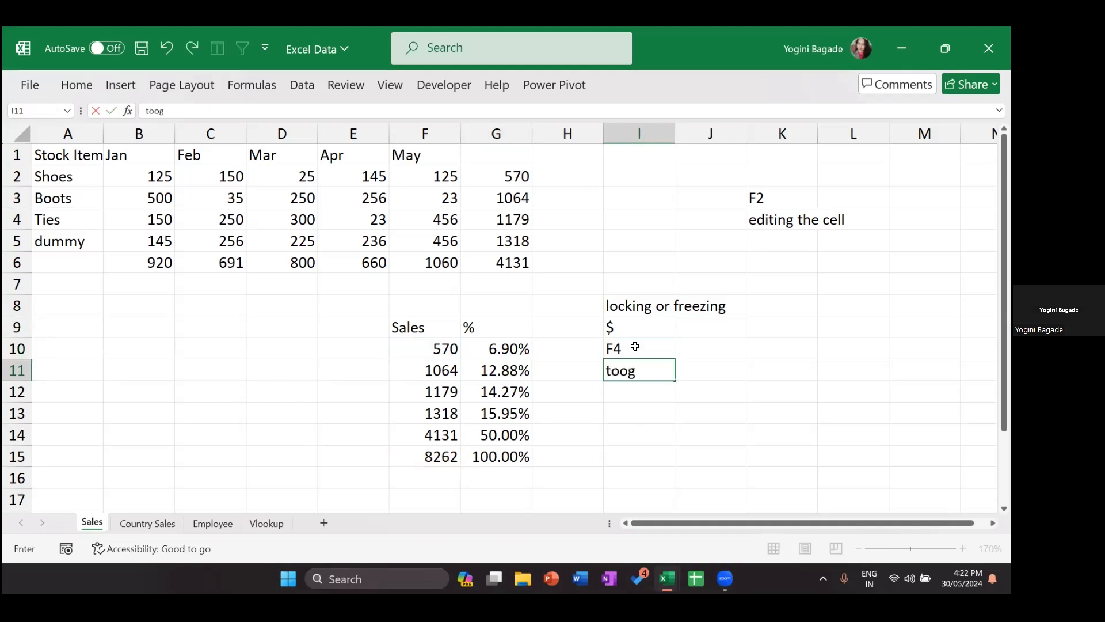
{"action": "type", "text": "le key"}
{"action": "key", "text": "Return"}
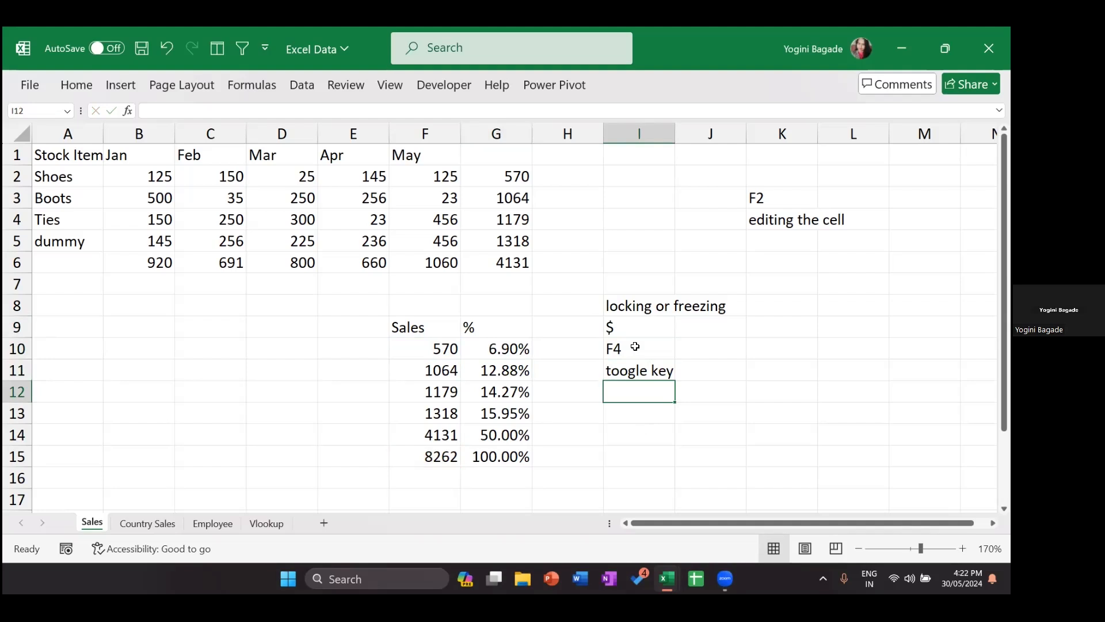
{"action": "key", "text": "Up"}
{"action": "key", "text": "Up"}
{"action": "key", "text": "Up"}
Step: Cycle G10's $F$15 reference through the F4 lock types, settling on =F10/F$15
{"action": "key", "text": "Left"}
{"action": "key", "text": "Down"}
{"action": "key", "text": "Left"}
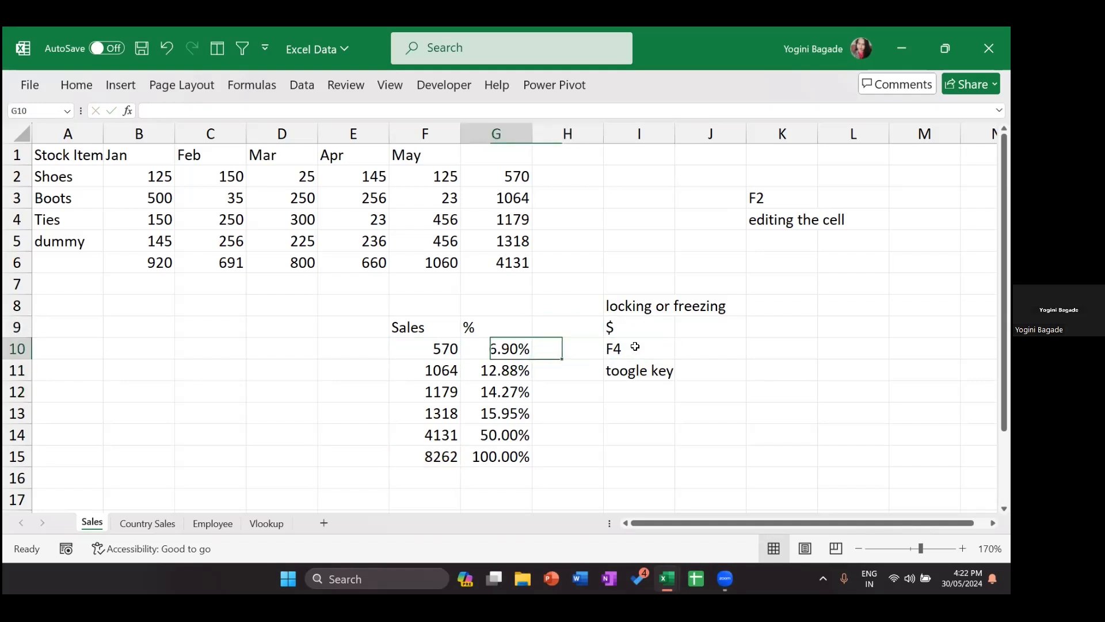
{"action": "key", "text": "F2"}
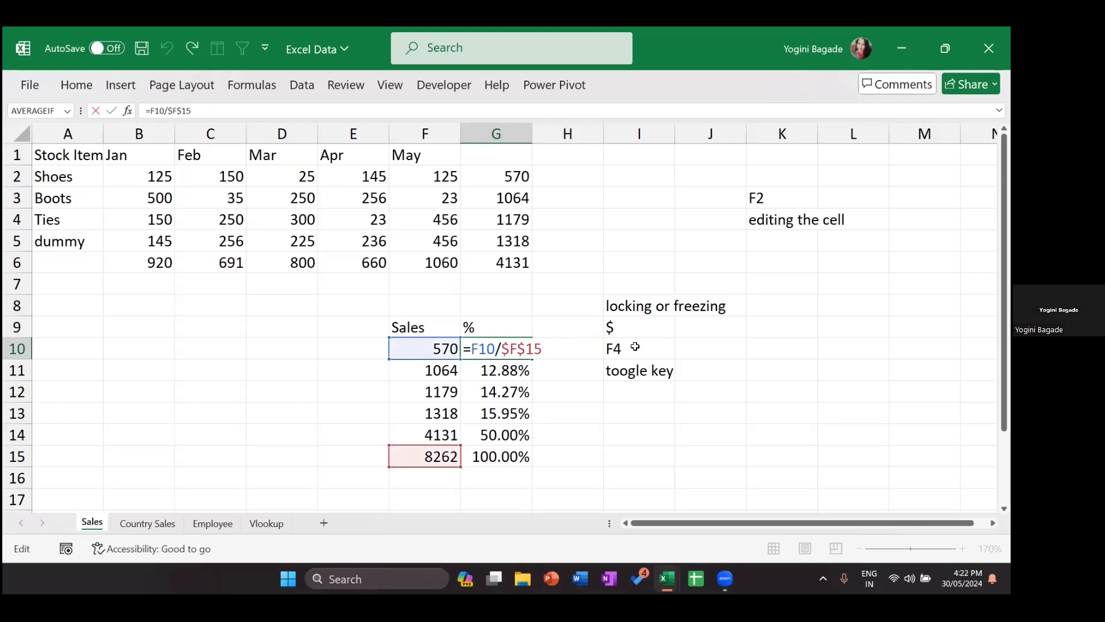
{"action": "left_click", "coordinate": [520, 348]}
{"action": "key", "text": "F4"}
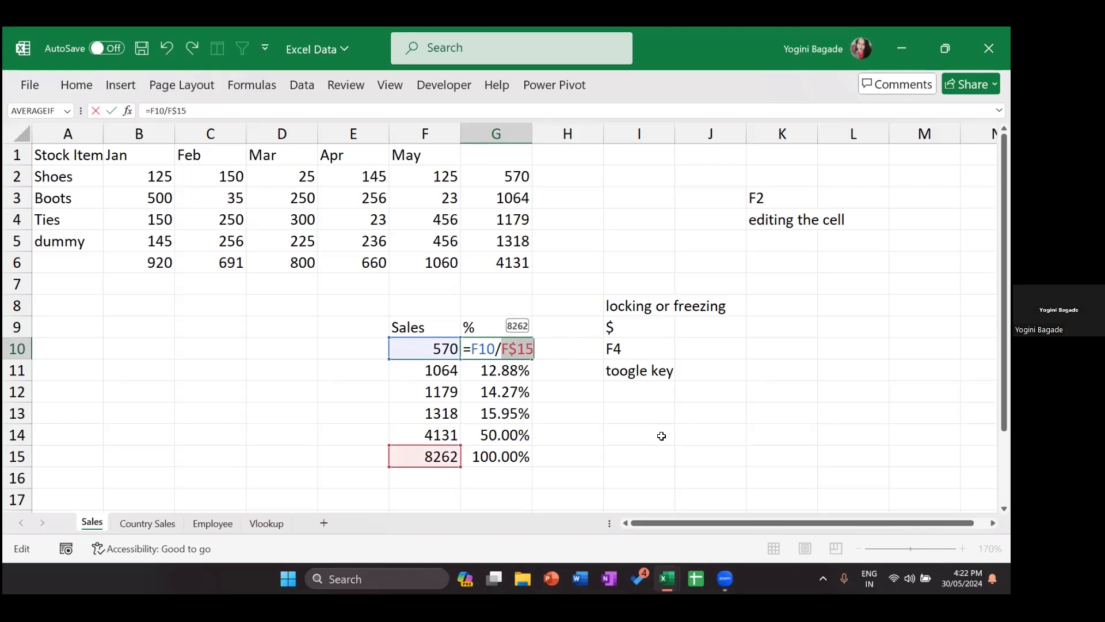
{"action": "key", "text": "F4"}
{"action": "key", "text": "F4"}
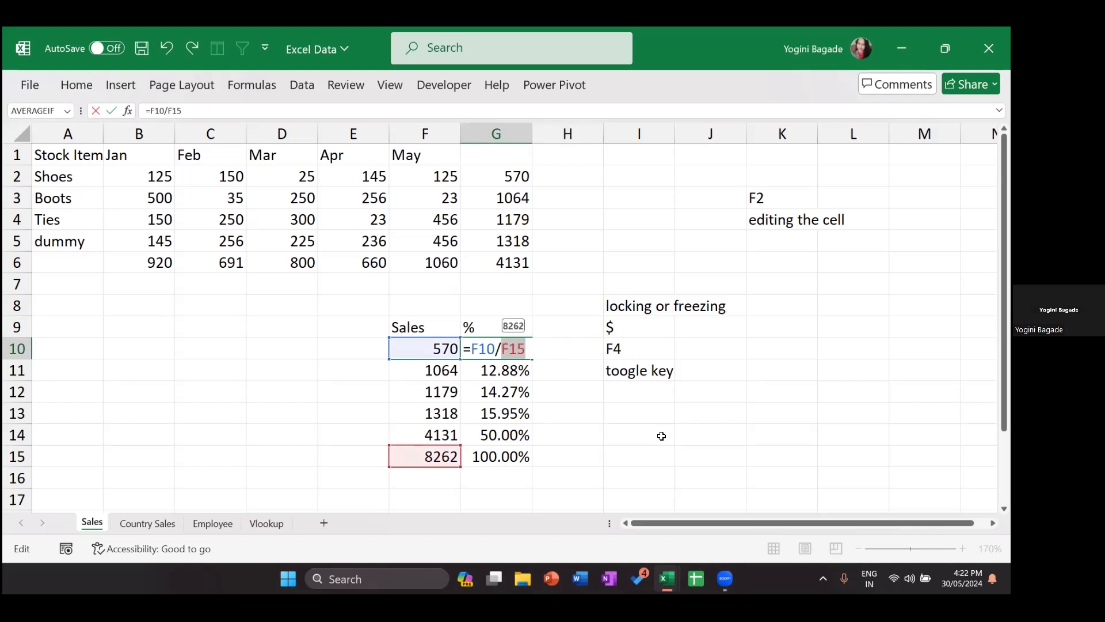
{"action": "key", "text": "F4"}
{"action": "key", "text": "F4"}
{"action": "key", "text": "F4"}
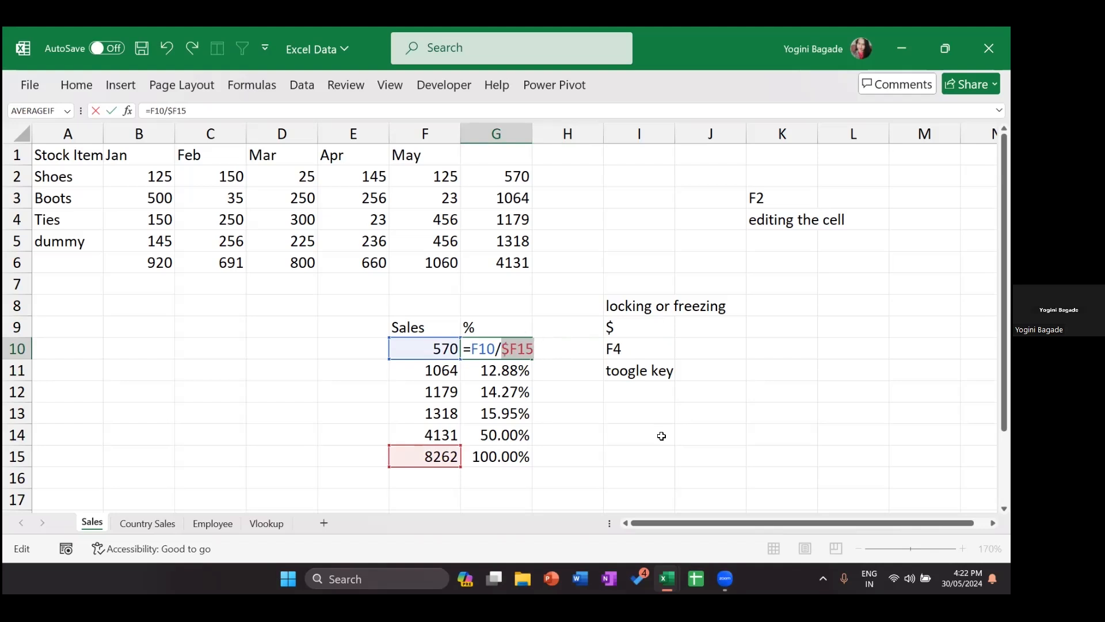
{"action": "key", "text": "F4"}
{"action": "key", "text": "F4"}
{"action": "key", "text": "F4"}
{"action": "key", "text": "F4"}
{"action": "key", "text": "F4"}
{"action": "key", "text": "F4"}
{"action": "key", "text": "F4"}
{"action": "key", "text": "F4"}
{"action": "key", "text": "F4"}
{"action": "key", "text": "F4"}
{"action": "key", "text": "F4"}
{"action": "key", "text": "F4"}
{"action": "key", "text": "F4"}
{"action": "key", "text": "F4"}
{"action": "key", "text": "F4"}
{"action": "key", "text": "F4"}
{"action": "key", "text": "F4"}
{"action": "key", "text": "F4"}
{"action": "key", "text": "F4"}
{"action": "key", "text": "F4"}
{"action": "key", "text": "F4"}
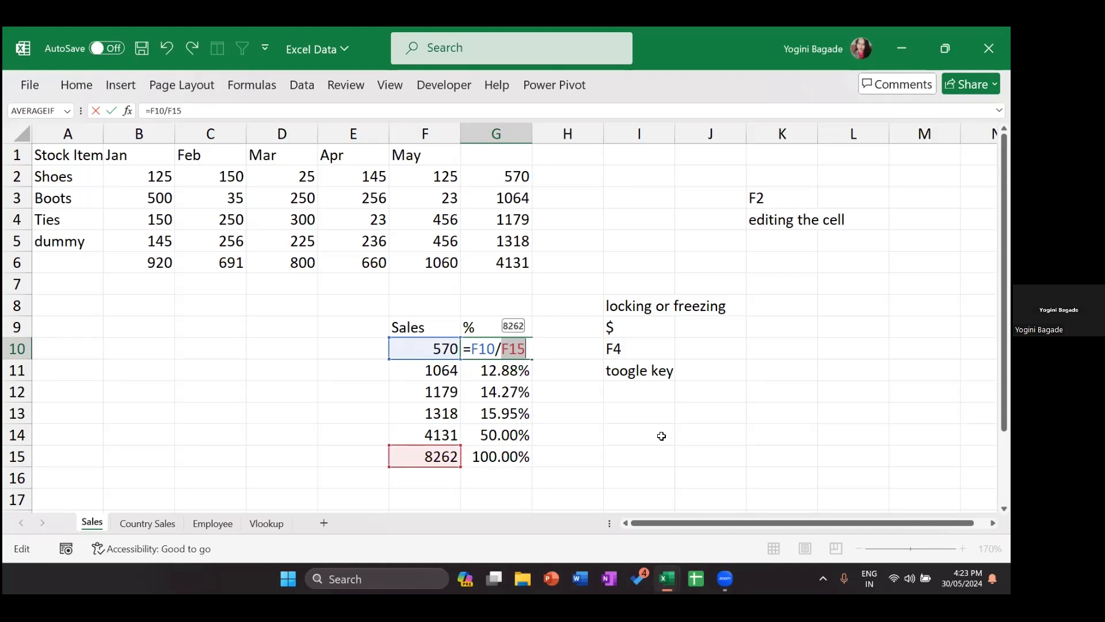
{"action": "key", "text": "F4"}
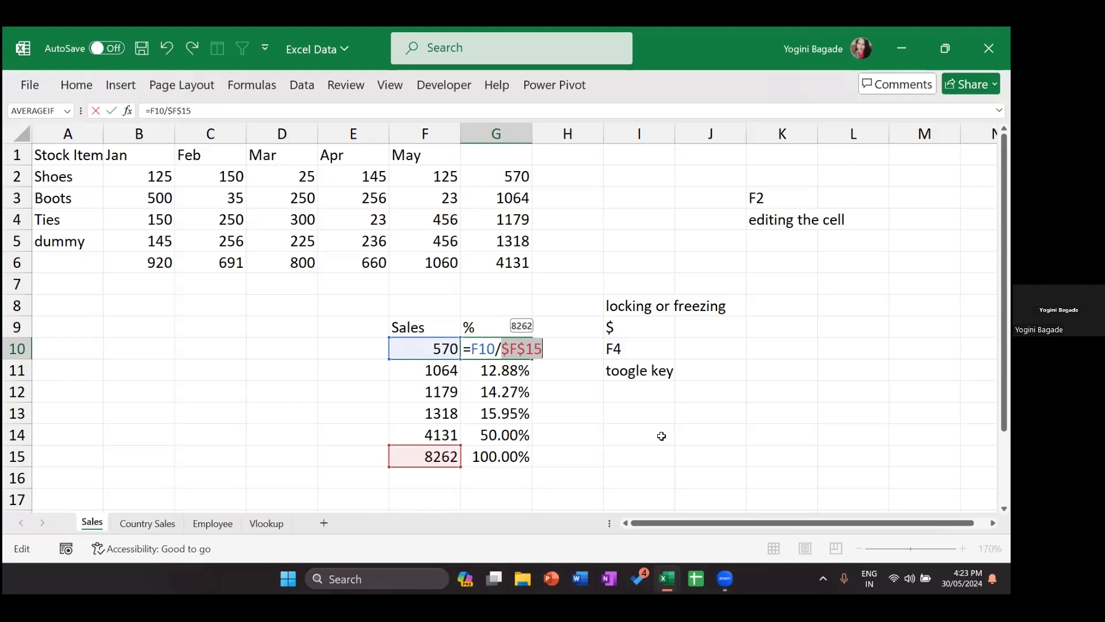
{"action": "key", "text": "F4"}
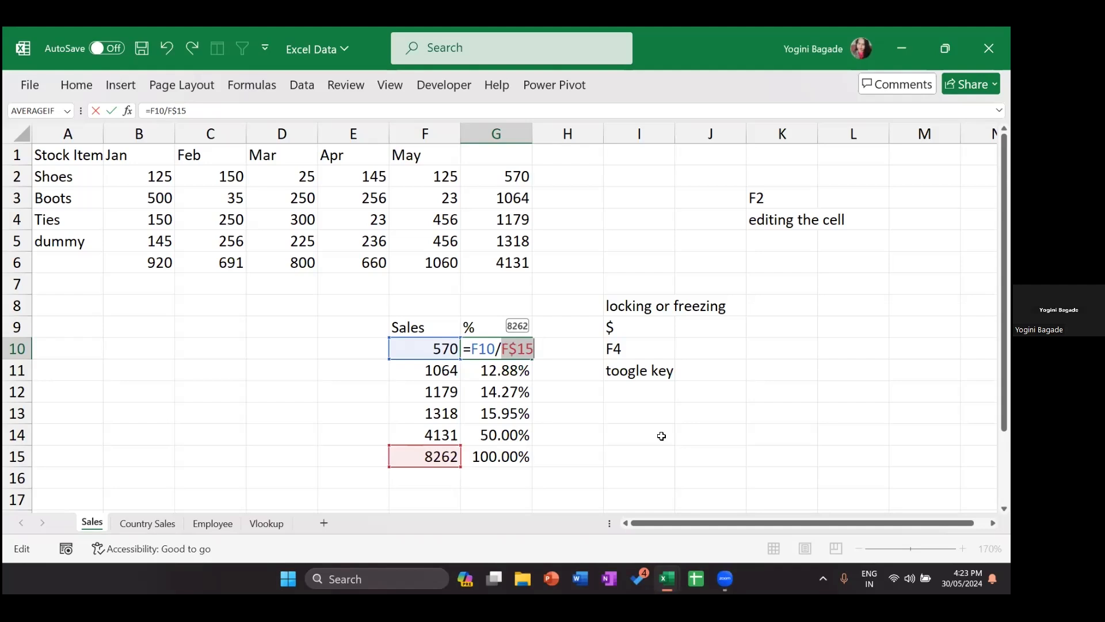
{"action": "key", "text": "Return"}
{"action": "key", "text": "Up"}
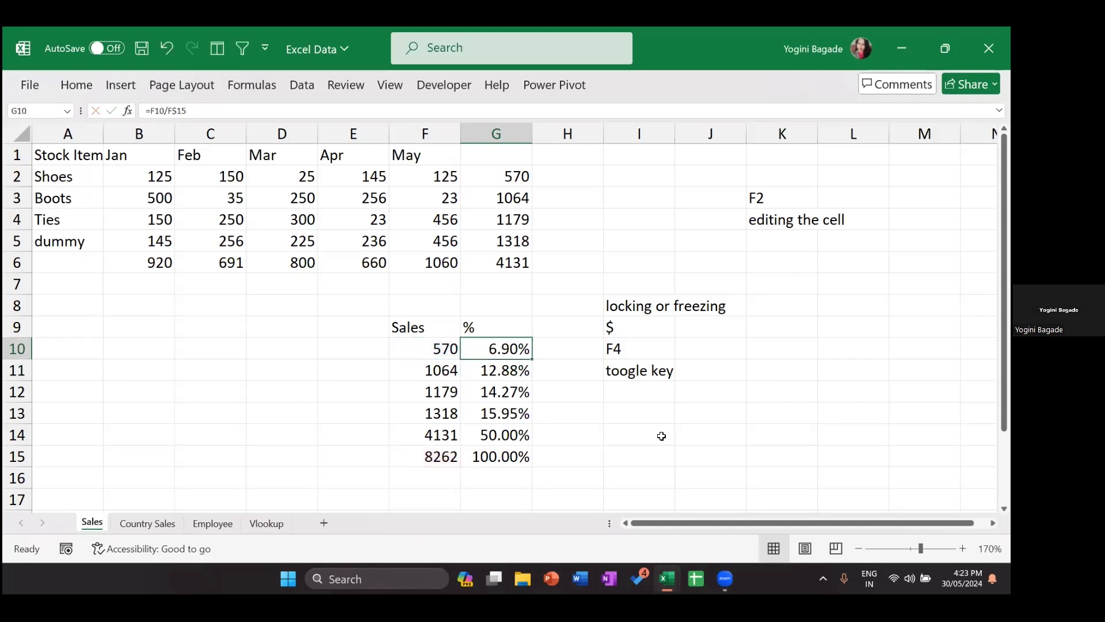
{"action": "key", "text": "shift+Down"}
{"action": "key", "text": "shift+Down"}
{"action": "key", "text": "shift+Down"}
{"action": "key", "text": "shift+Down"}
{"action": "key", "text": "shift+Down"}
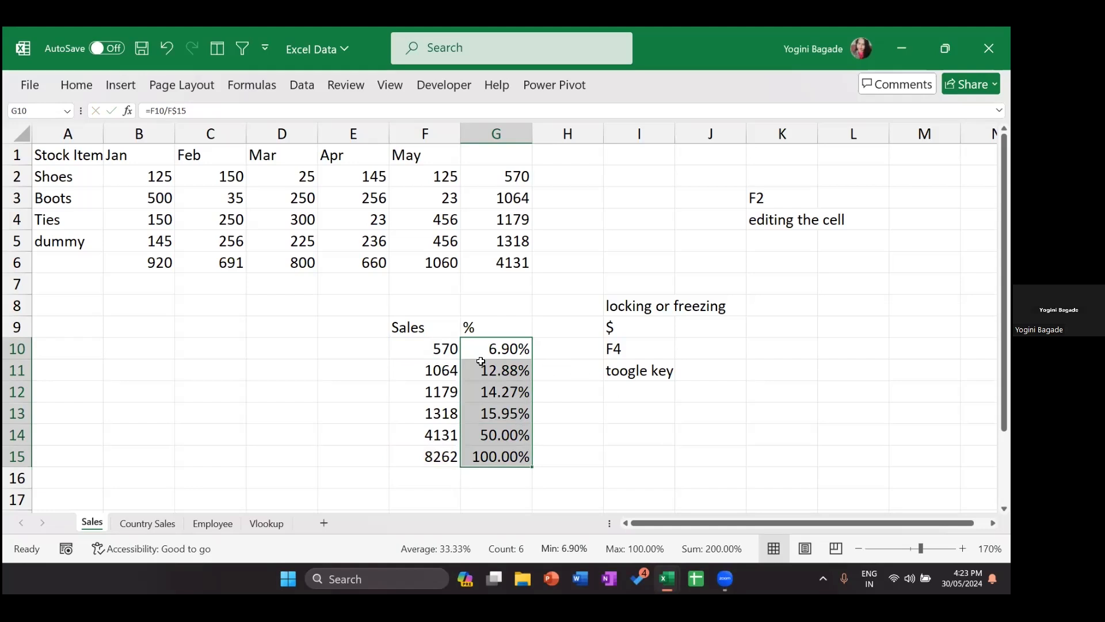
{"action": "left_click", "coordinate": [487, 344]}
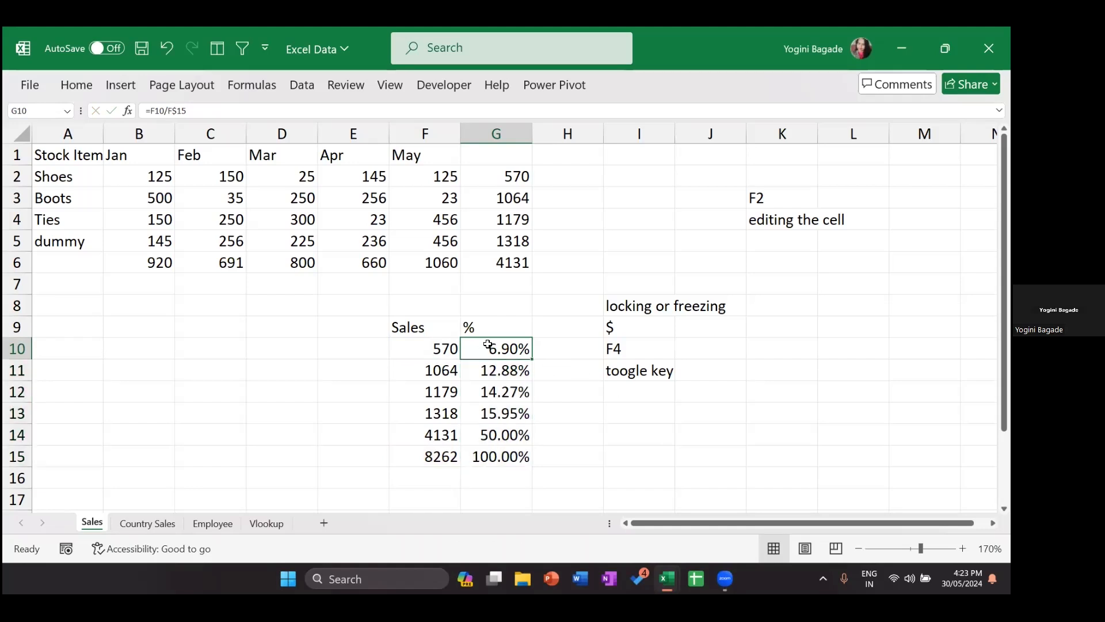
{"action": "key", "text": "F3"}
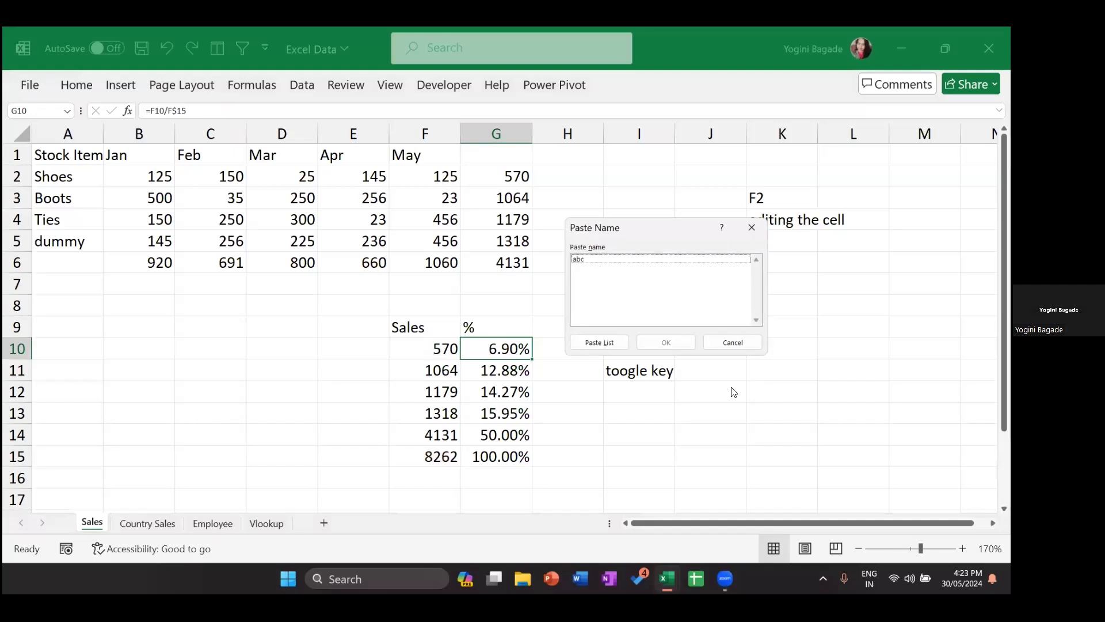
{"action": "key", "text": "Escape"}
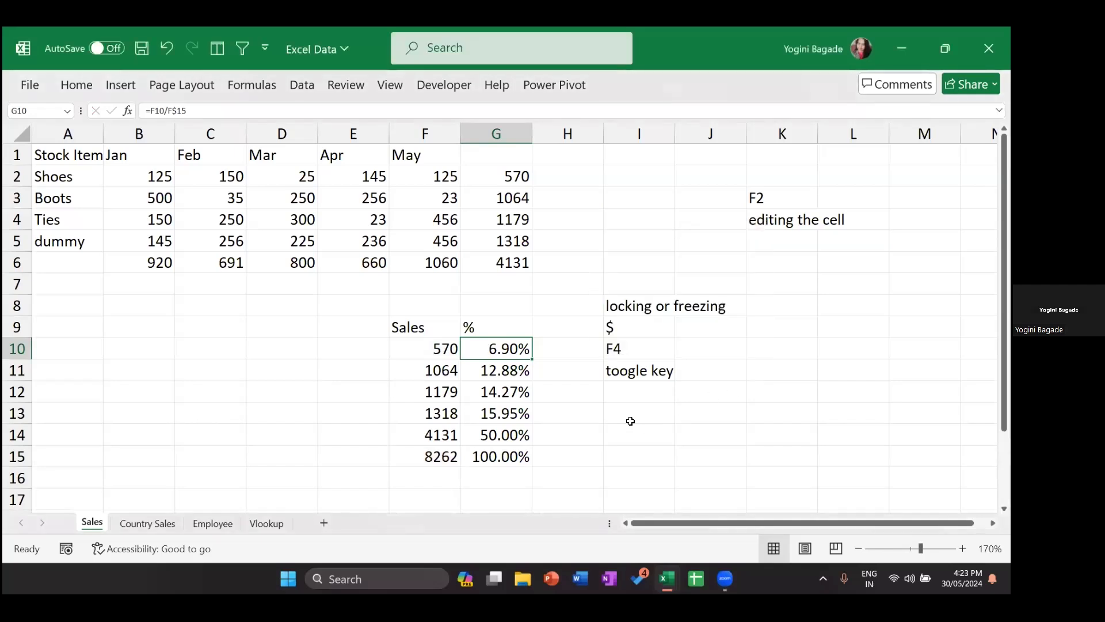
{"action": "key", "text": "F2"}
{"action": "left_click", "coordinate": [517, 349]}
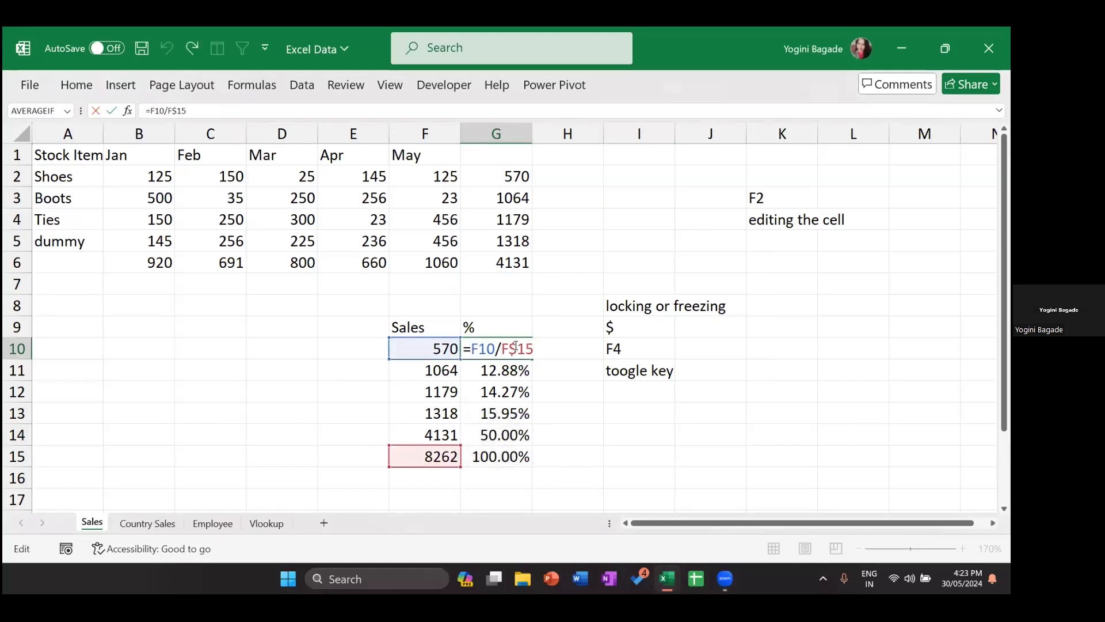
Step: Switch G10's reference to column-locked $F15 and fill the formula down G10:G15
{"action": "key", "text": "F4"}
{"action": "key", "text": "Return"}
{"action": "key", "text": "Up"}
{"action": "key", "text": "shift+Down"}
{"action": "key", "text": "shift+Down"}
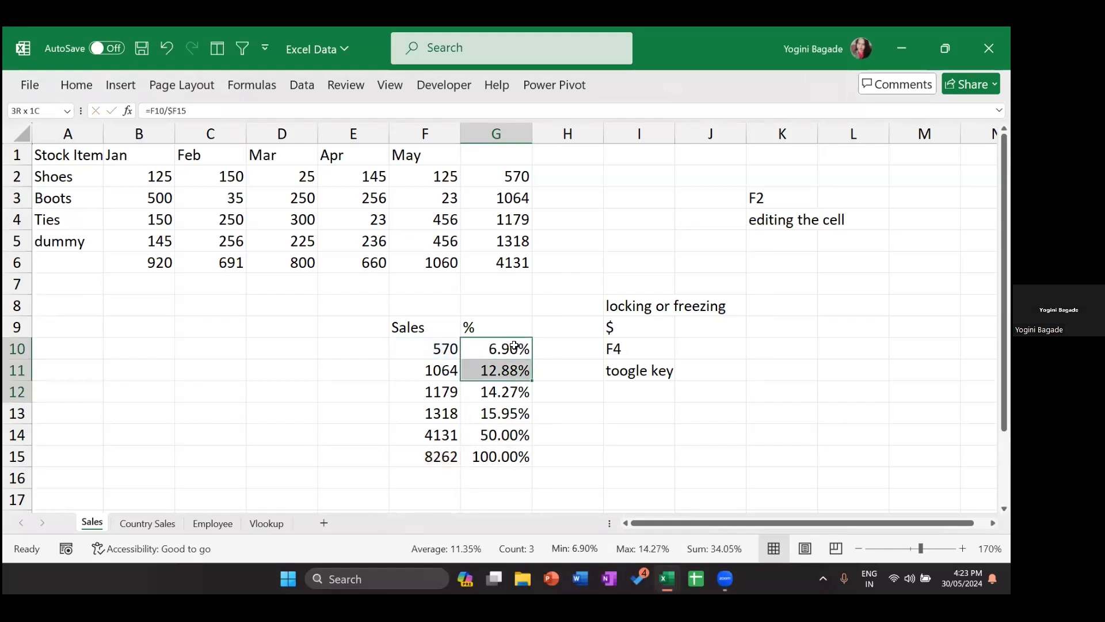
{"action": "key", "text": "shift+Down"}
{"action": "key", "text": "shift+Down"}
{"action": "key", "text": "shift+Down"}
{"action": "key", "text": "ctrl+d"}
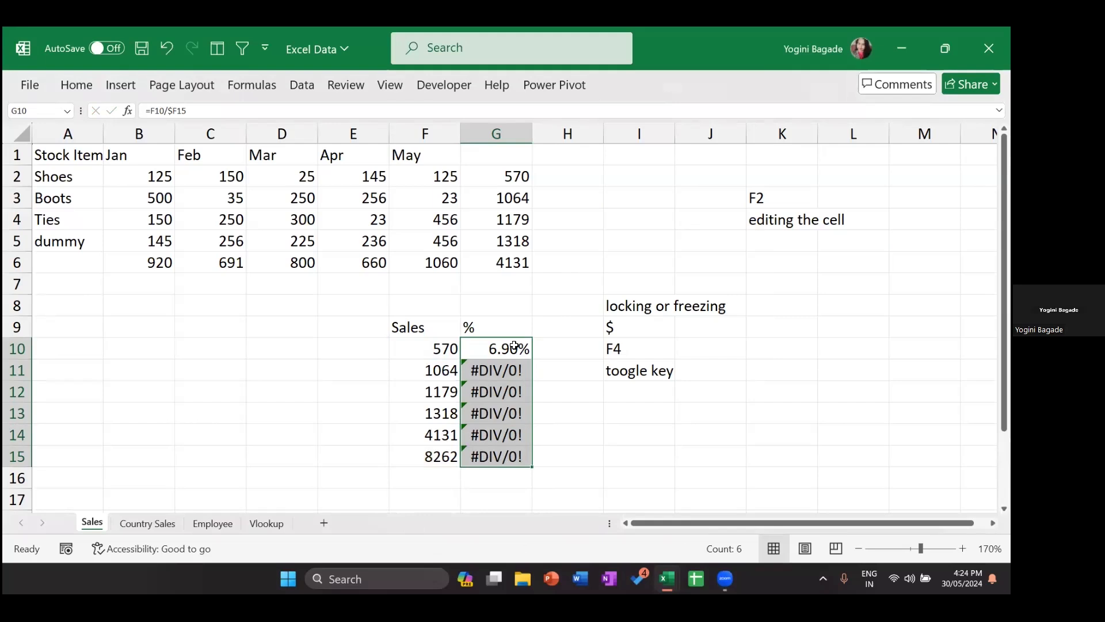
Step: Cycle the $F15 reference in G10 through its lock types, then cancel the edit
{"action": "double_click", "coordinate": [484, 349]}
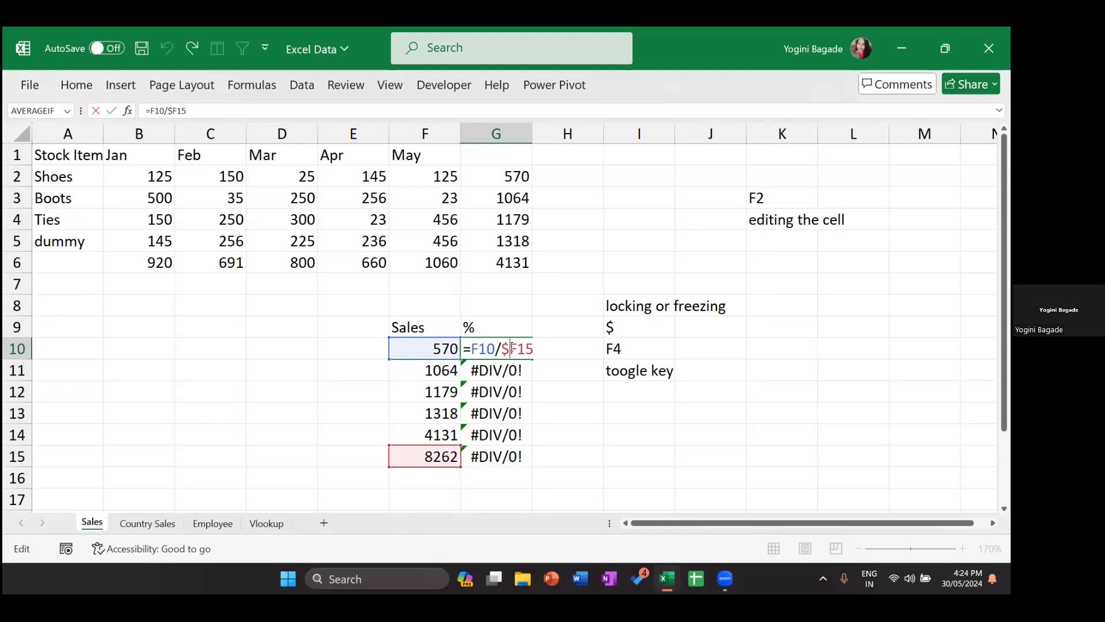
{"action": "double_click", "coordinate": [511, 348]}
{"action": "key", "text": "F4"}
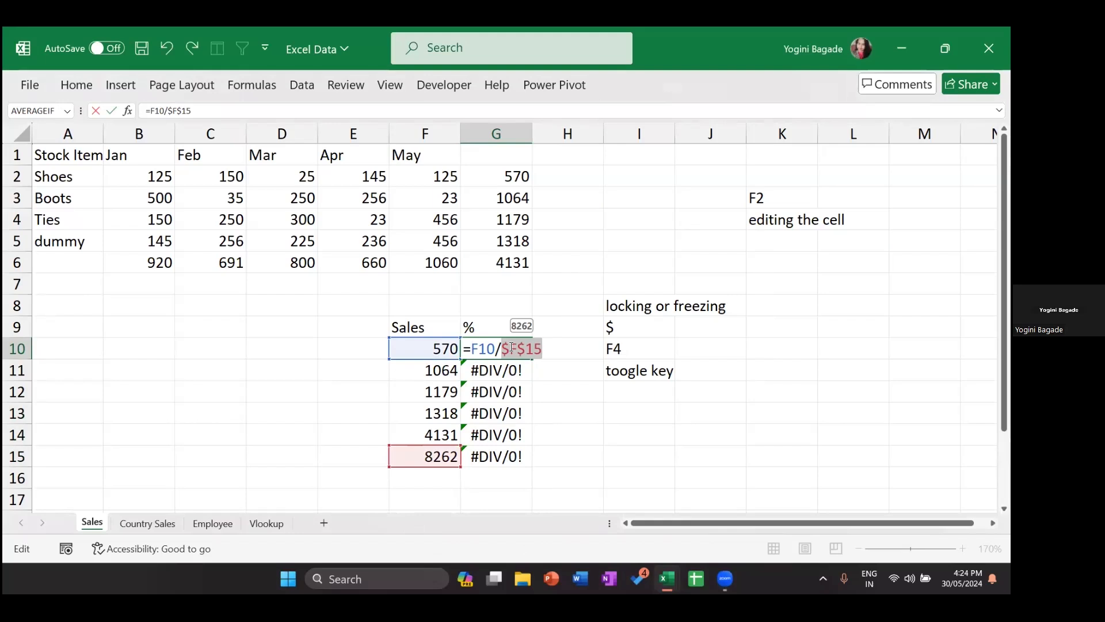
{"action": "key", "text": "F4"}
{"action": "key", "text": "F4"}
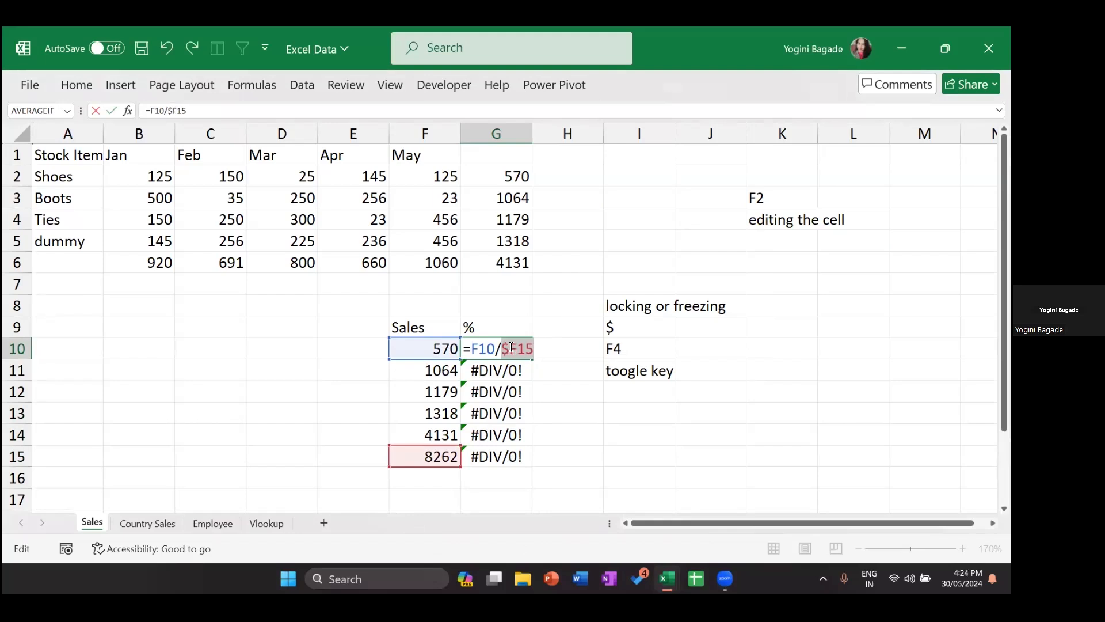
{"action": "key", "text": "F4"}
{"action": "key", "text": "Escape"}
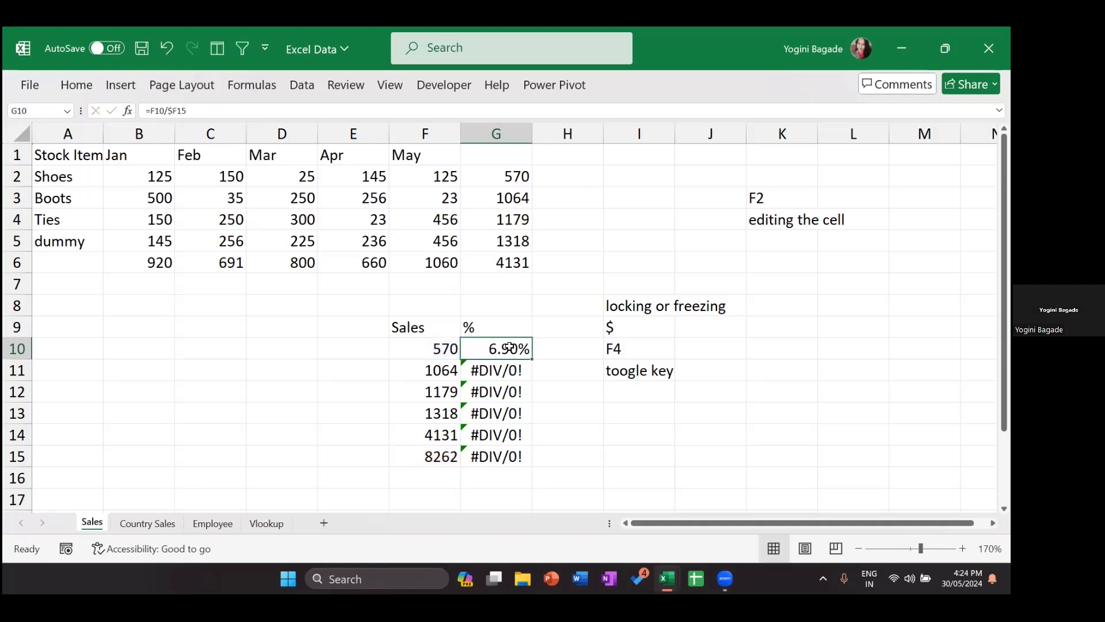
Step: Switch to the Vlookup sheet and inspect Ami's name, Emp Code, Basic and BONUS cells
{"action": "left_click", "coordinate": [267, 523]}
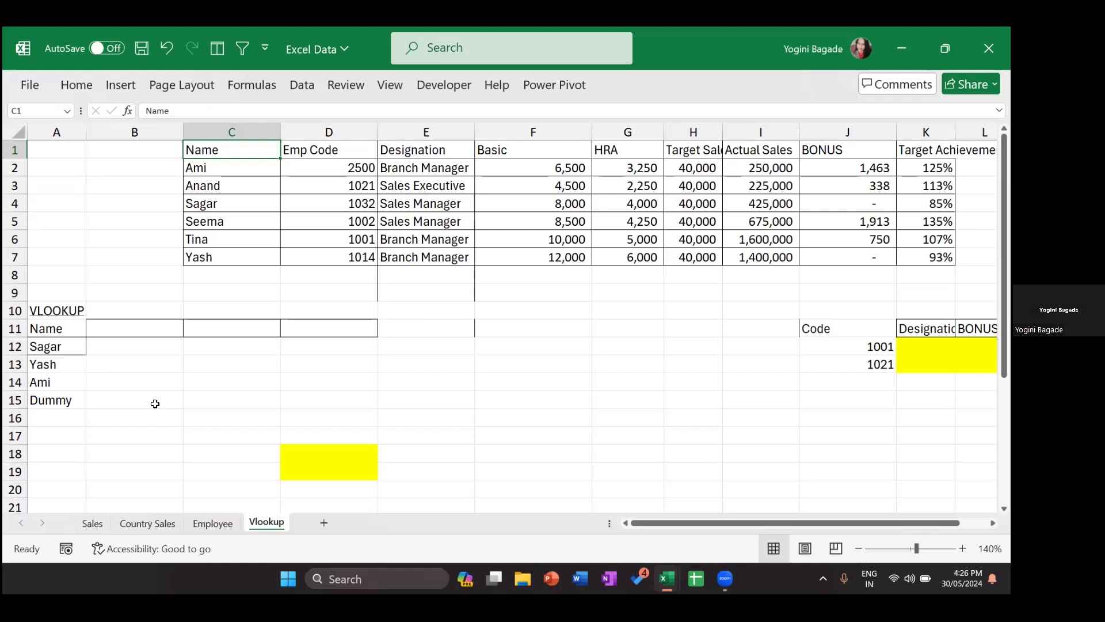
{"action": "left_click", "coordinate": [72, 348]}
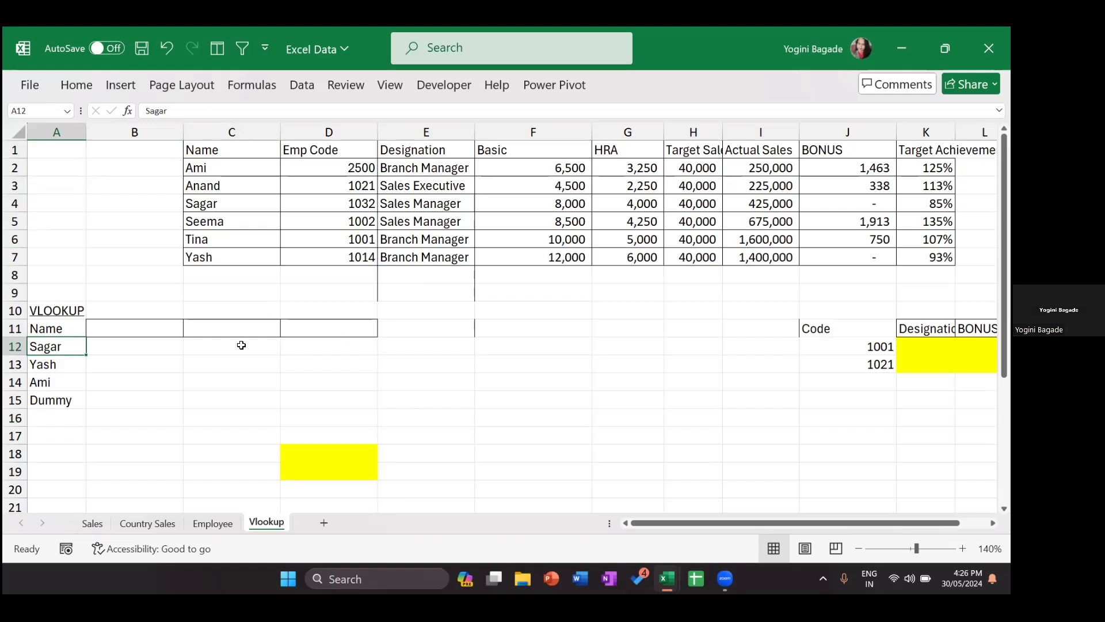
{"action": "left_click", "coordinate": [219, 178]}
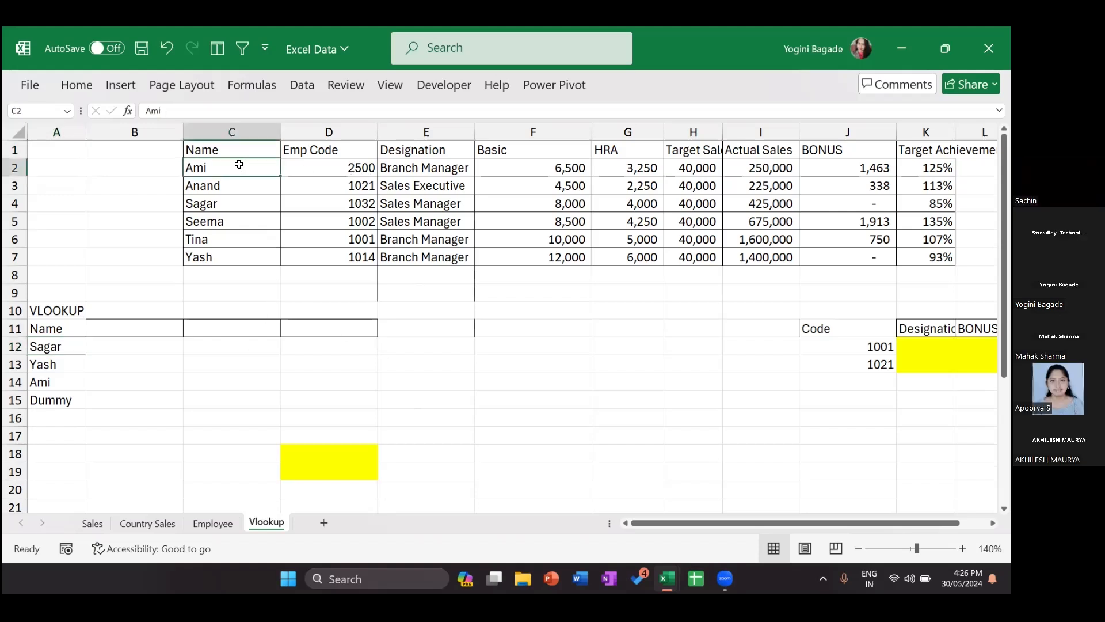
{"action": "left_click", "coordinate": [538, 167]}
{"action": "left_click", "coordinate": [348, 167]}
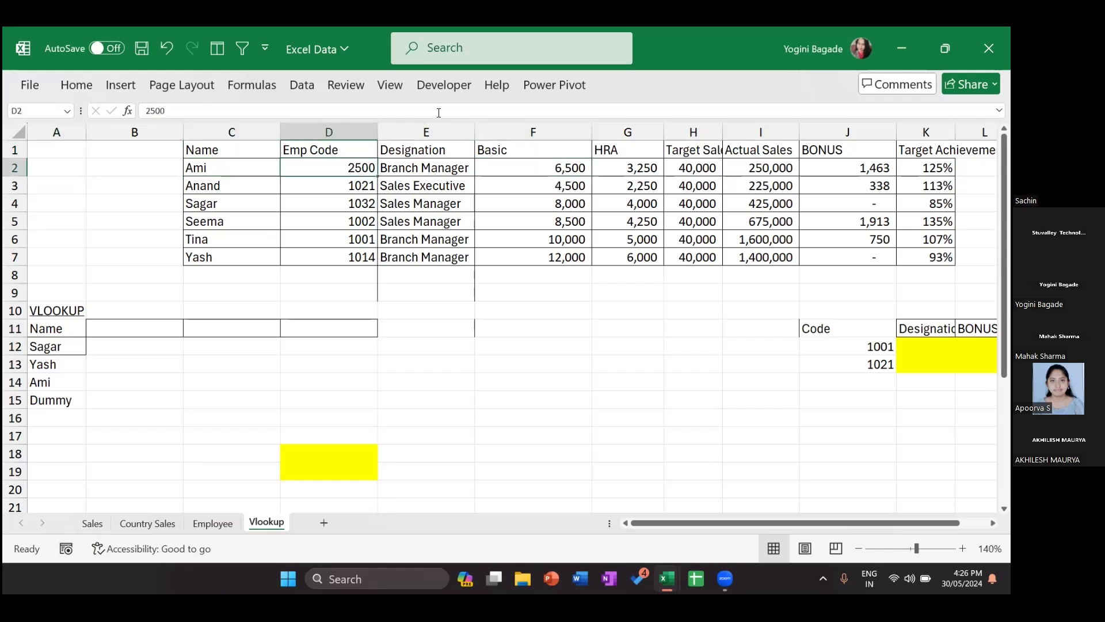
{"action": "left_click", "coordinate": [839, 163]}
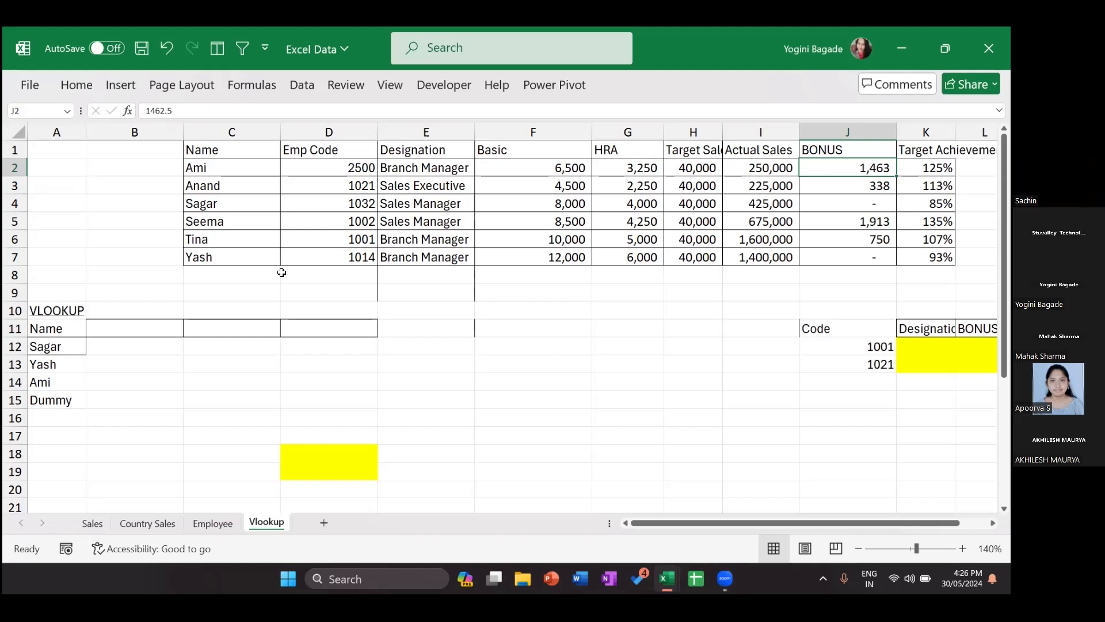
{"action": "left_click", "coordinate": [260, 330]}
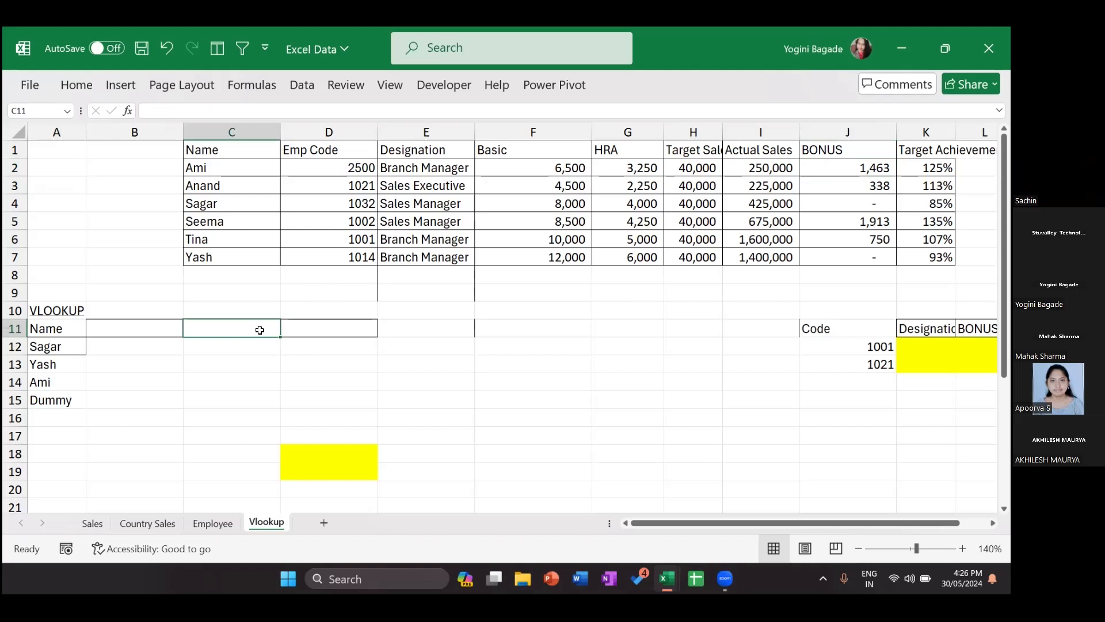
Step: Enter emp id, customer code, vendor code, vehicle code and invoice no in C11:C15
{"action": "type", "text": "emp"}
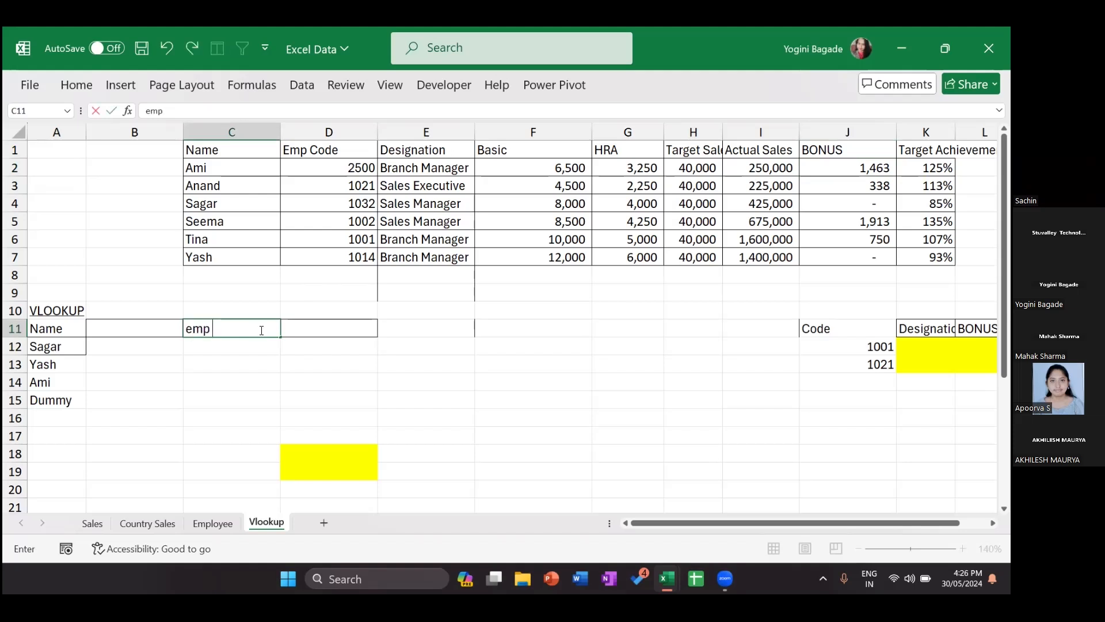
{"action": "type", "text": " id"}
{"action": "key", "text": "Return"}
{"action": "type", "text": "cu"}
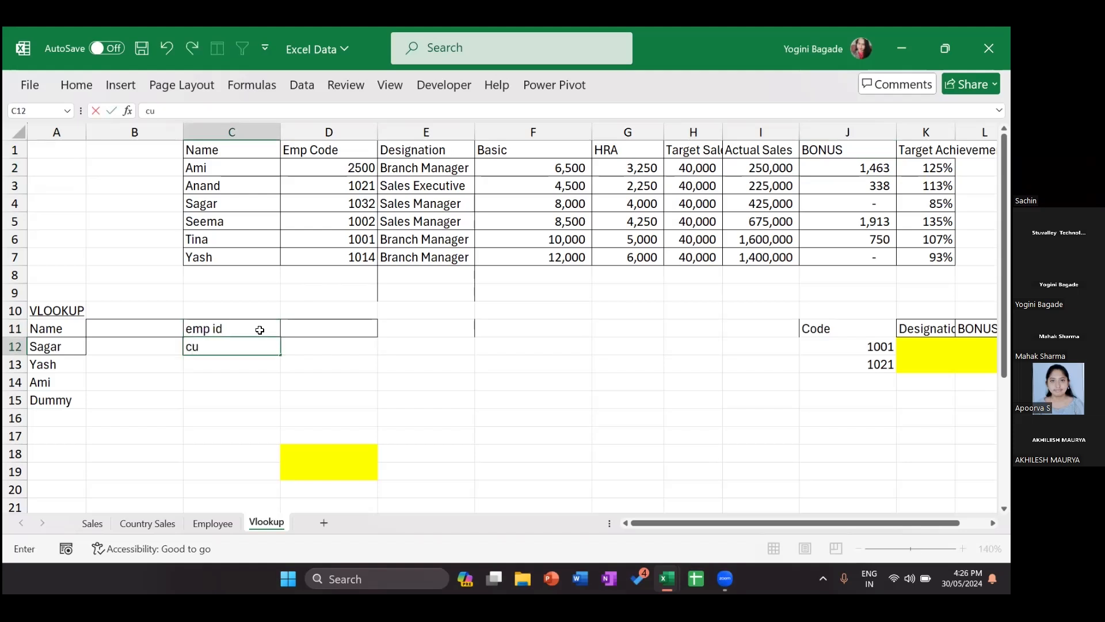
{"action": "type", "text": "stomer code"}
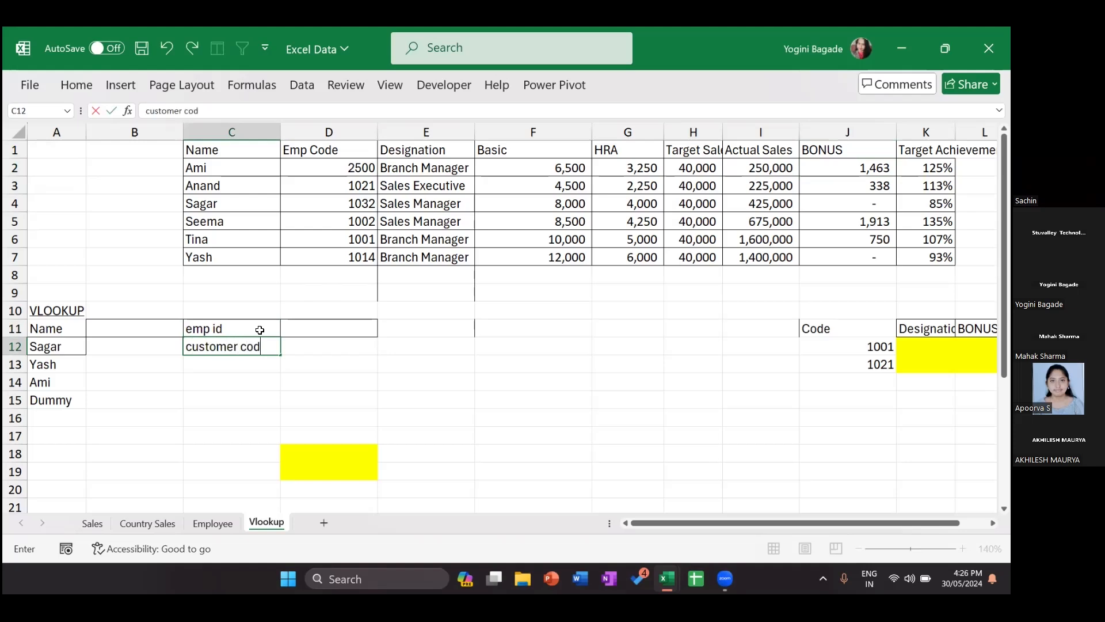
{"action": "key", "text": "Return"}
{"action": "type", "text": "c"}
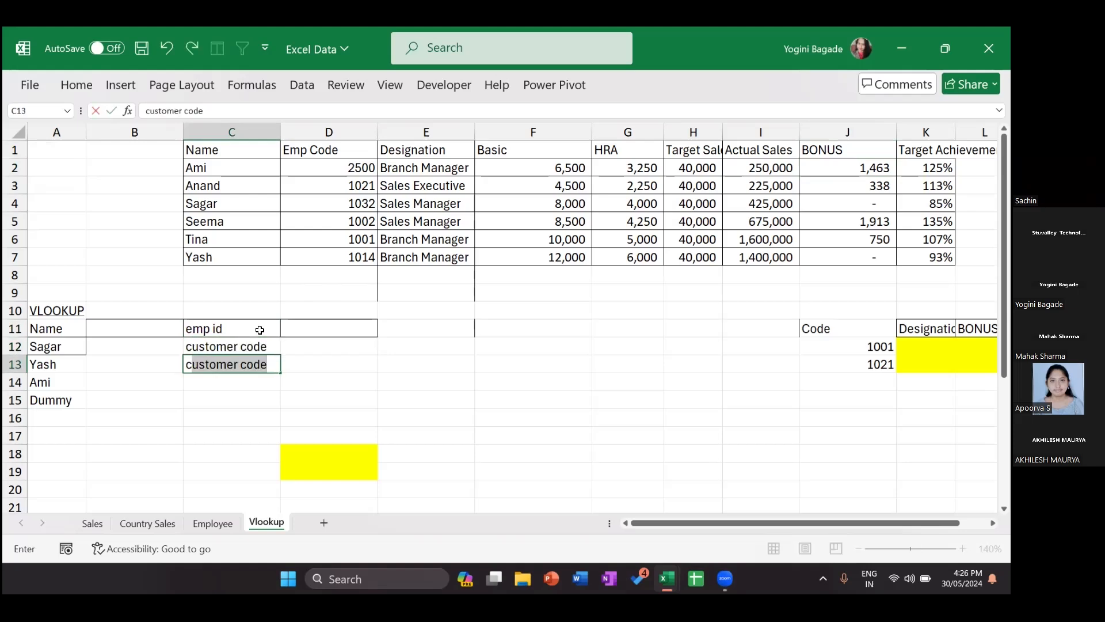
{"action": "key", "text": "BackSpace"}
{"action": "key", "text": "BackSpace"}
{"action": "type", "text": "ven"}
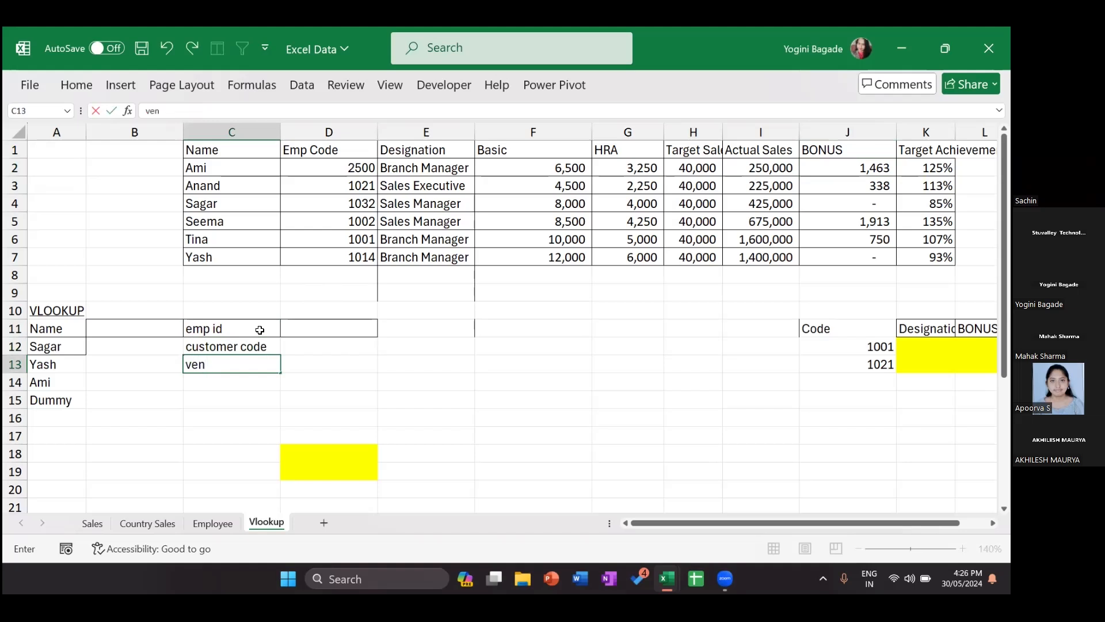
{"action": "type", "text": "dor code"}
{"action": "key", "text": "Return"}
{"action": "type", "text": "vehic"}
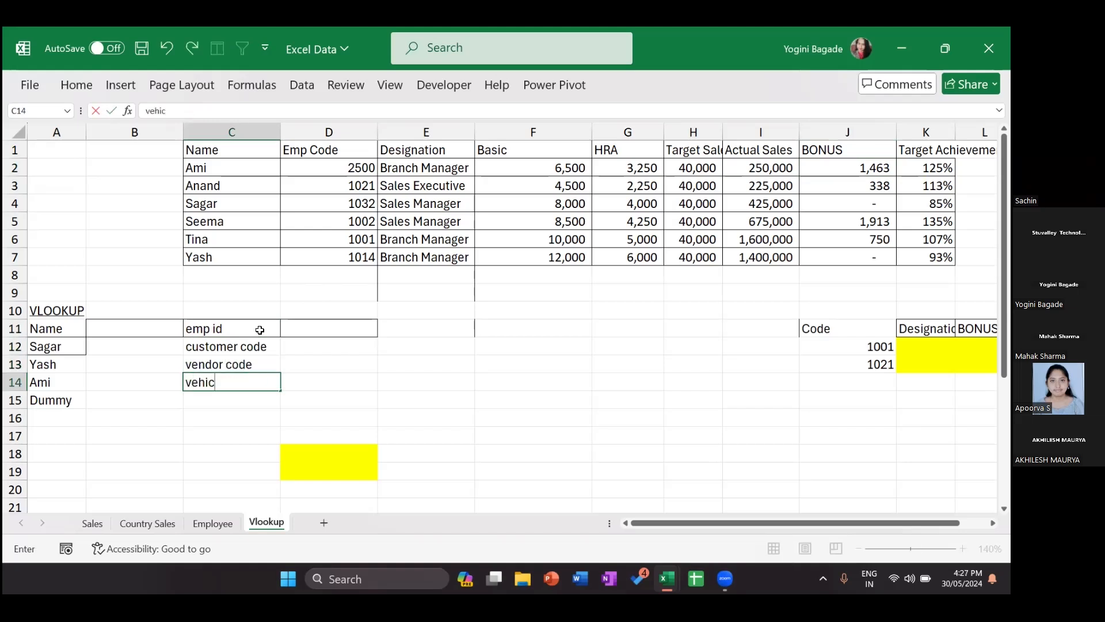
{"action": "type", "text": "le code"}
{"action": "key", "text": "Return"}
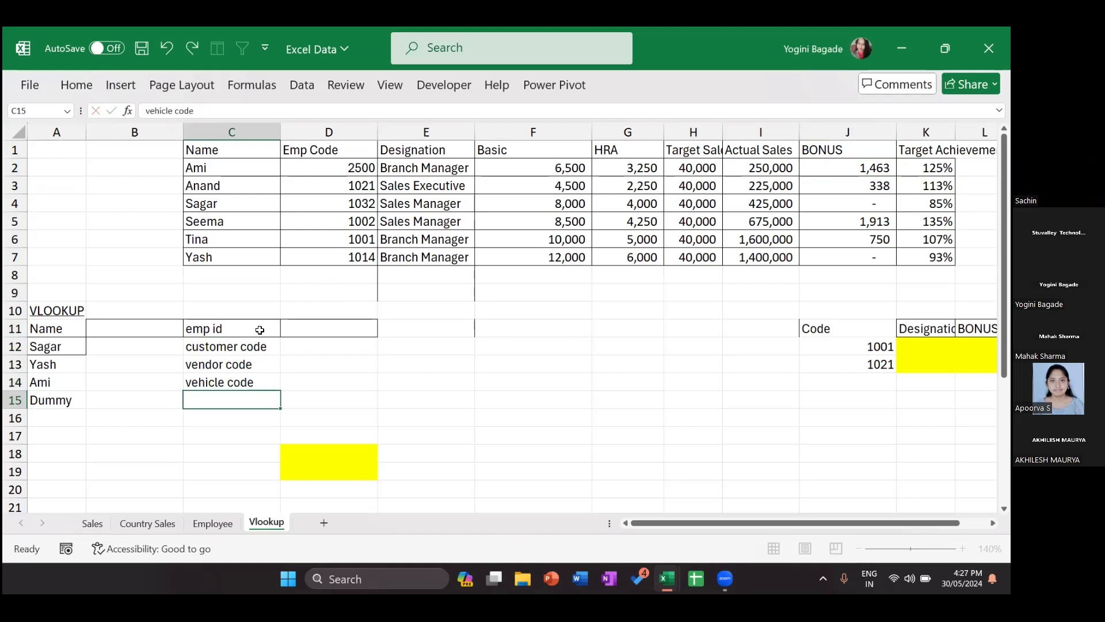
{"action": "type", "text": "invoice no"}
{"action": "key", "text": "Return"}
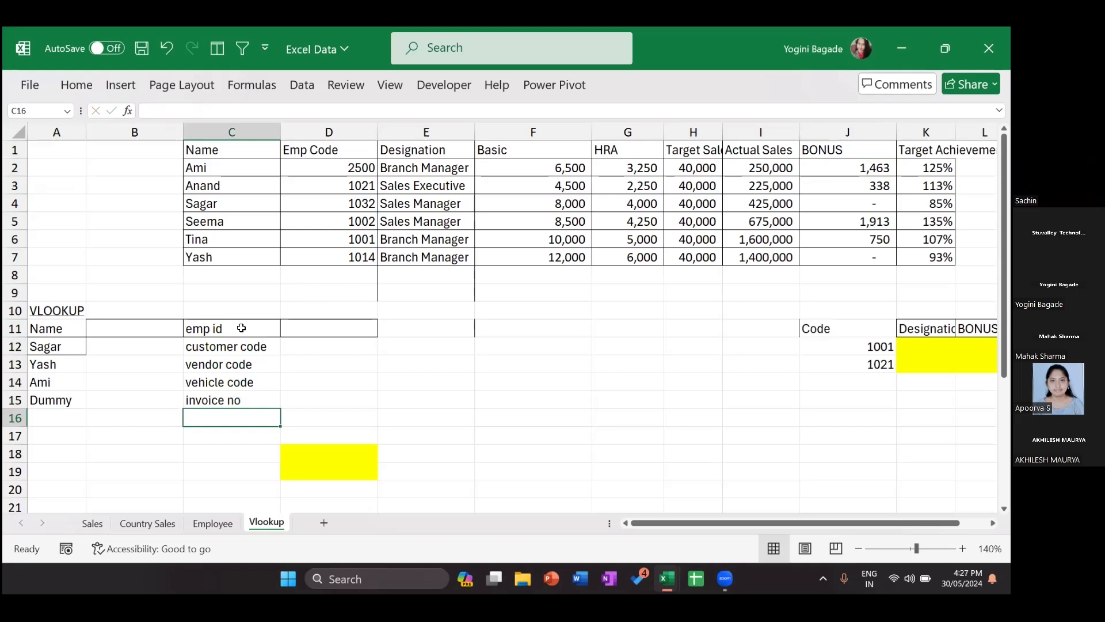
Step: Add the heading 'Unique' in C10 and select the ID list C11:C15
{"action": "left_click", "coordinate": [233, 329]}
{"action": "key", "text": "Up"}
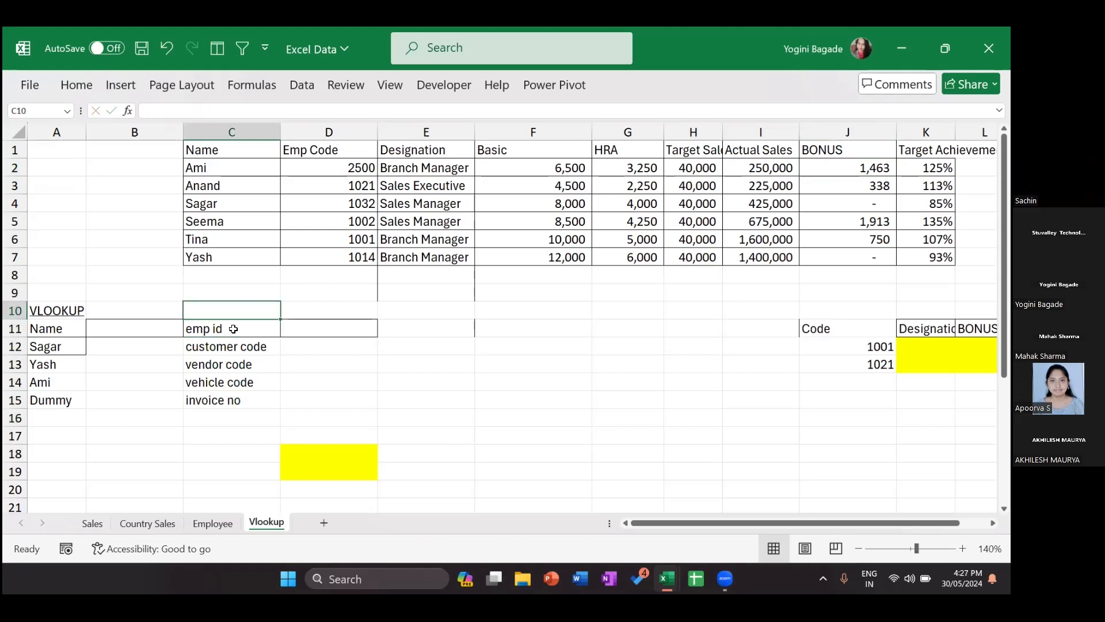
{"action": "type", "text": "Un"}
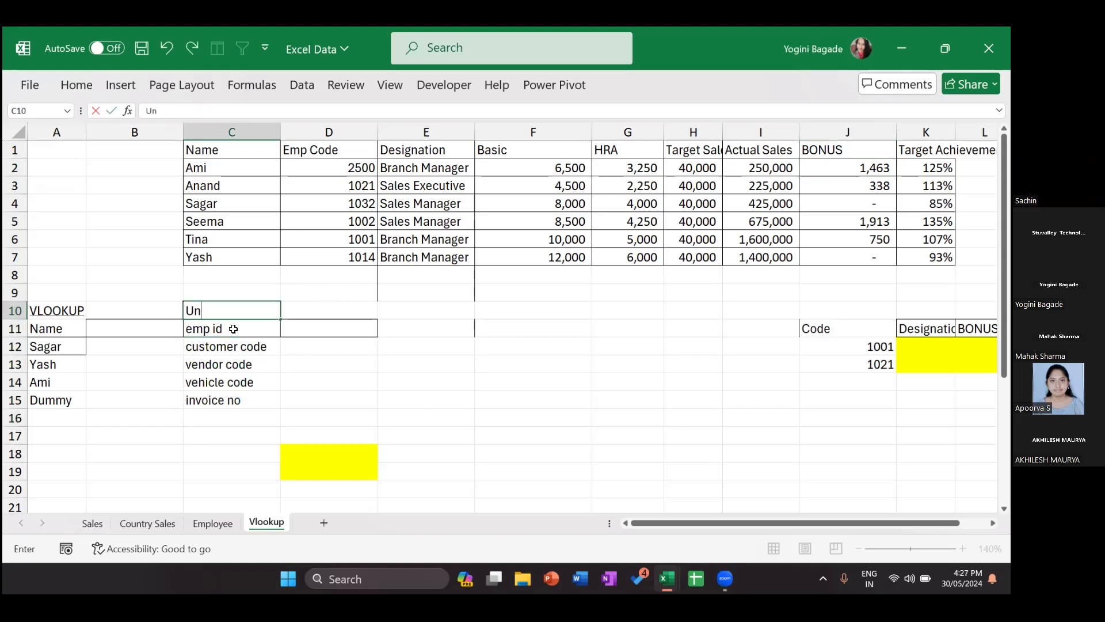
{"action": "type", "text": "ique"}
{"action": "key", "text": "Return"}
{"action": "left_click", "coordinate": [238, 311]}
{"action": "left_click", "coordinate": [226, 333]}
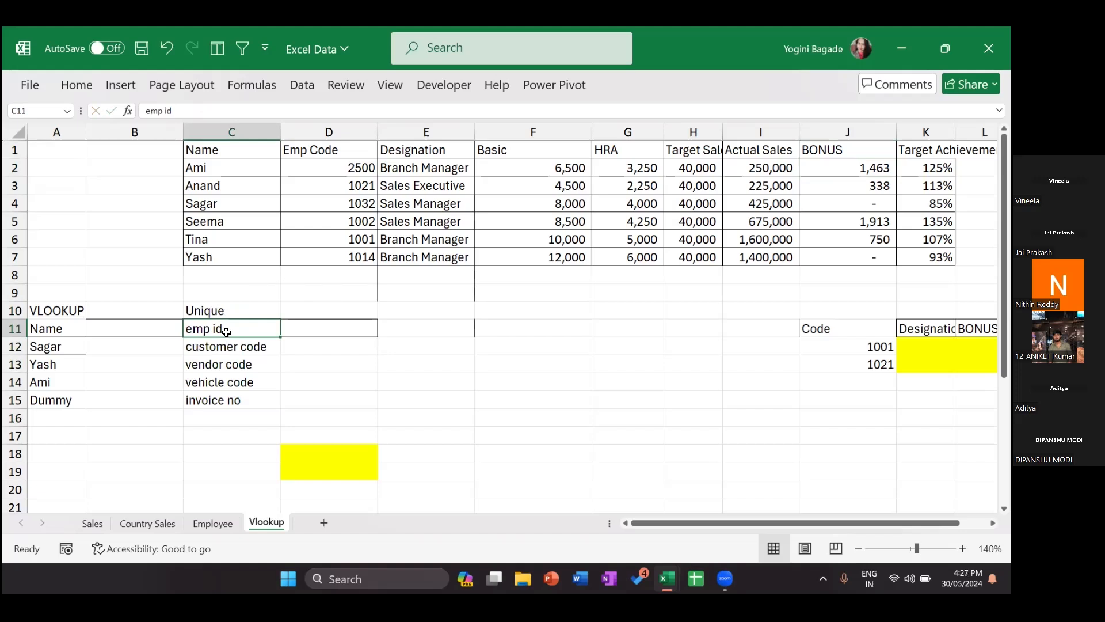
{"action": "key", "text": "ctrl+shift+Down"}
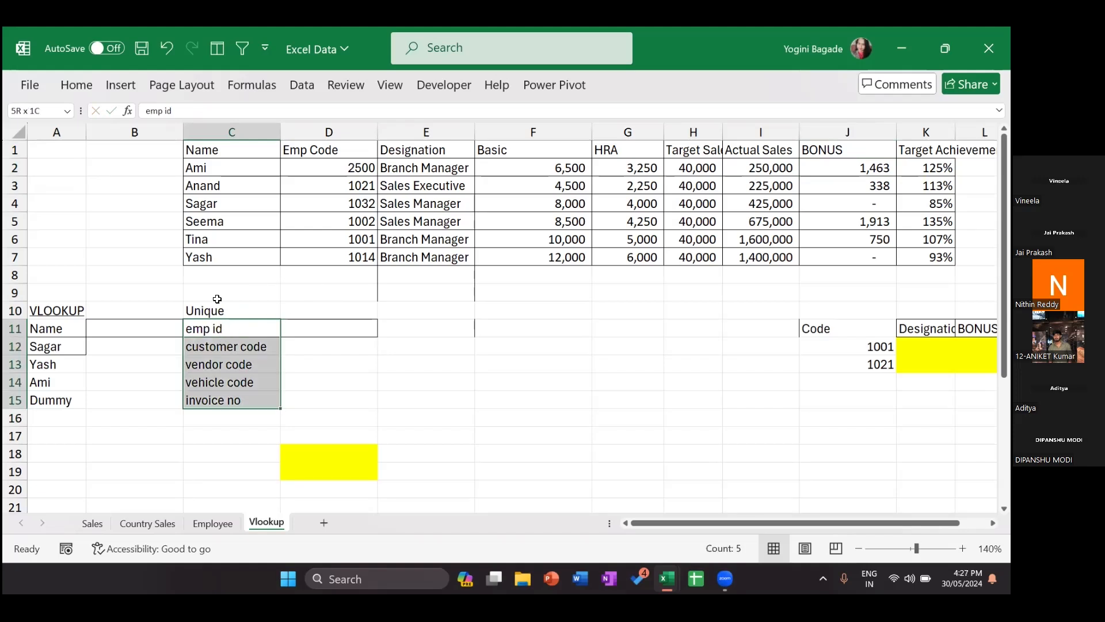
Step: Enter dept and salary in D11:E11, and mobile no and purchased last in D12:E12
{"action": "left_click", "coordinate": [212, 326]}
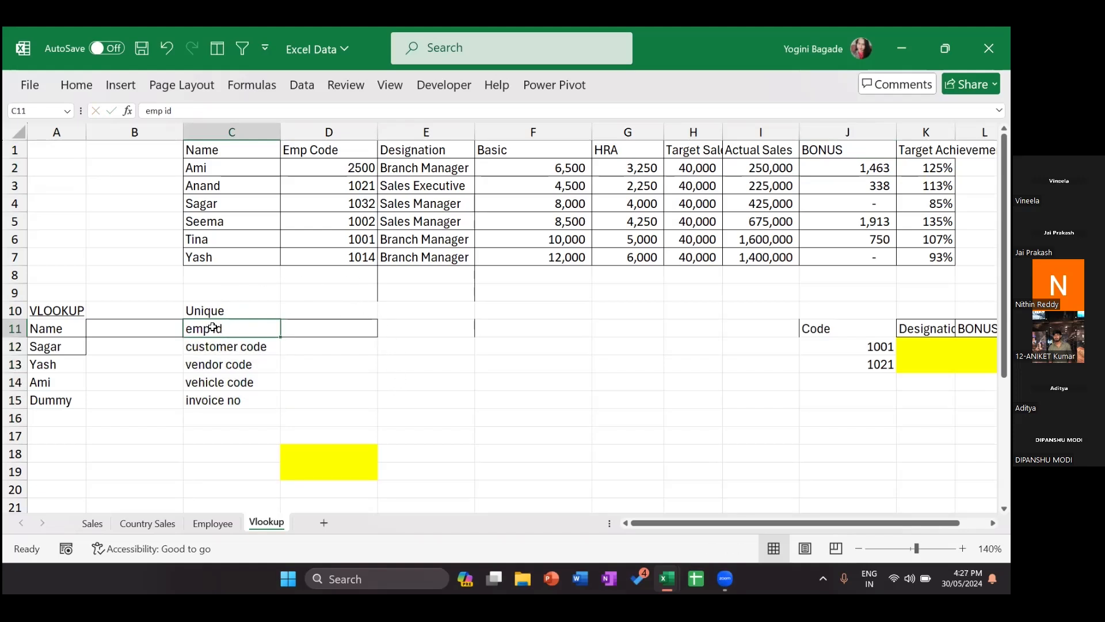
{"action": "left_click", "coordinate": [326, 326]}
{"action": "type", "text": "dpe"}
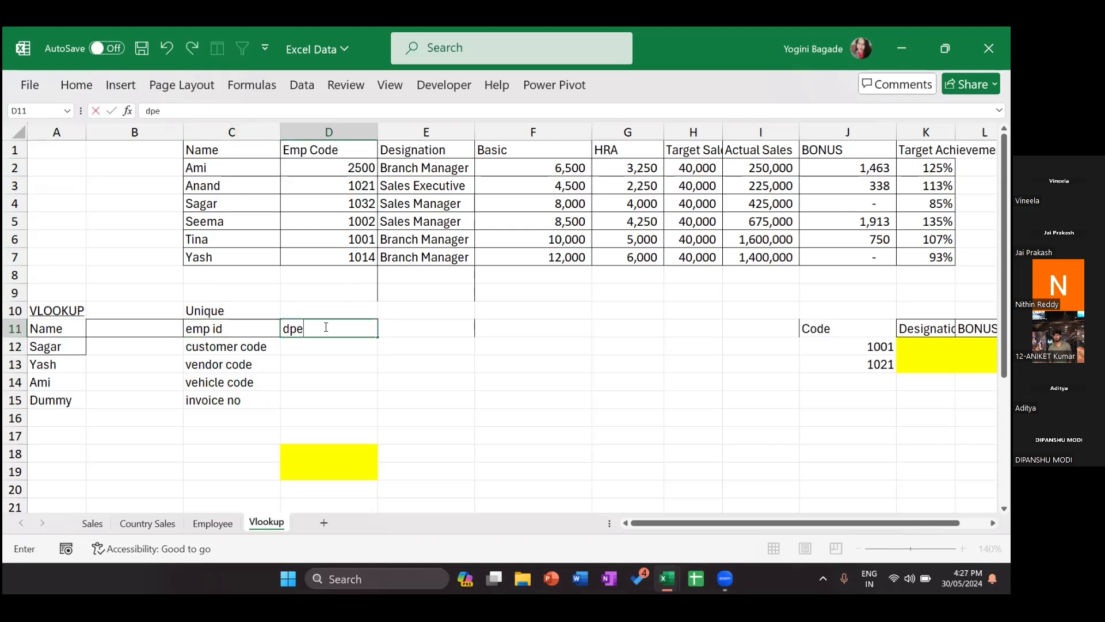
{"action": "type", "text": "t"}
{"action": "key", "text": "BackSpace"}
{"action": "key", "text": "BackSpace"}
{"action": "key", "text": "BackSpace"}
{"action": "type", "text": "ept"}
{"action": "key", "text": "Tab"}
{"action": "type", "text": "salary"}
{"action": "key", "text": "Return"}
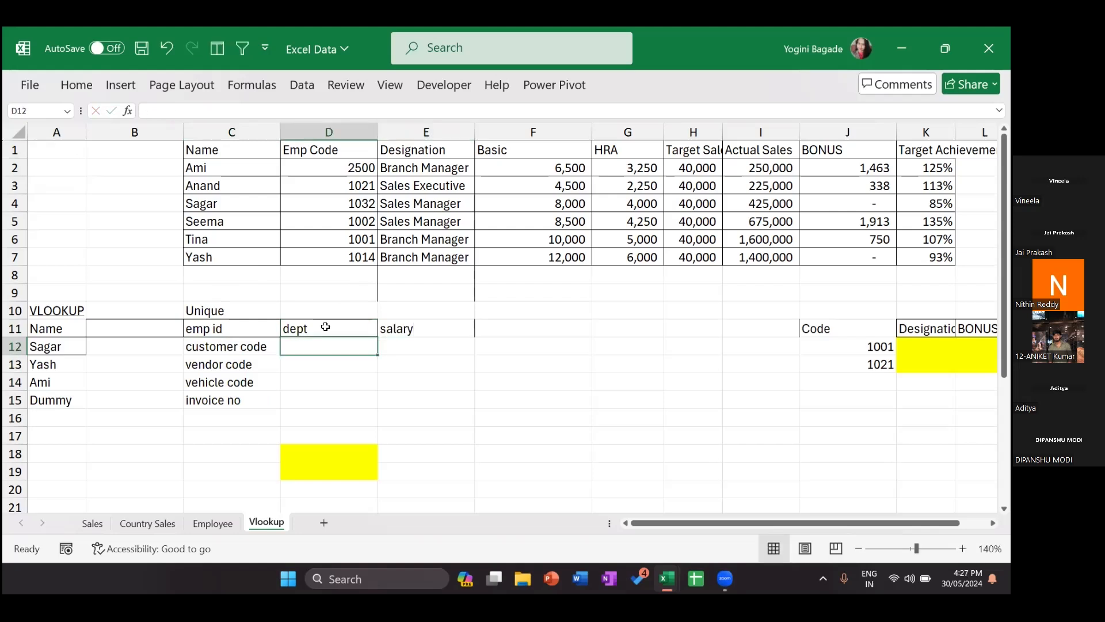
{"action": "type", "text": "mobile no"}
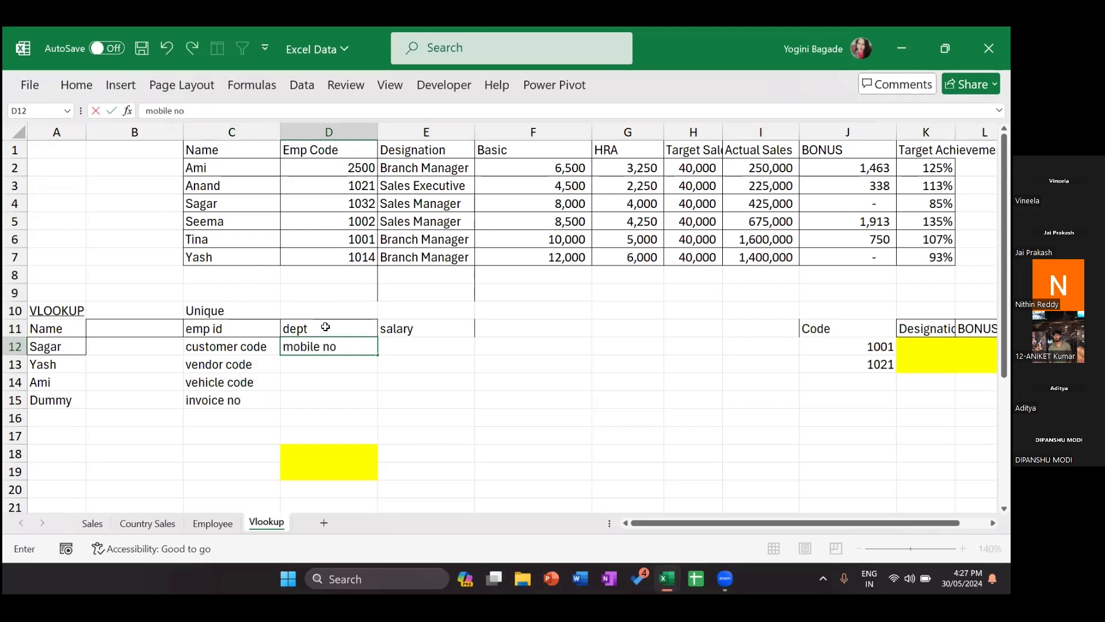
{"action": "key", "text": "Tab"}
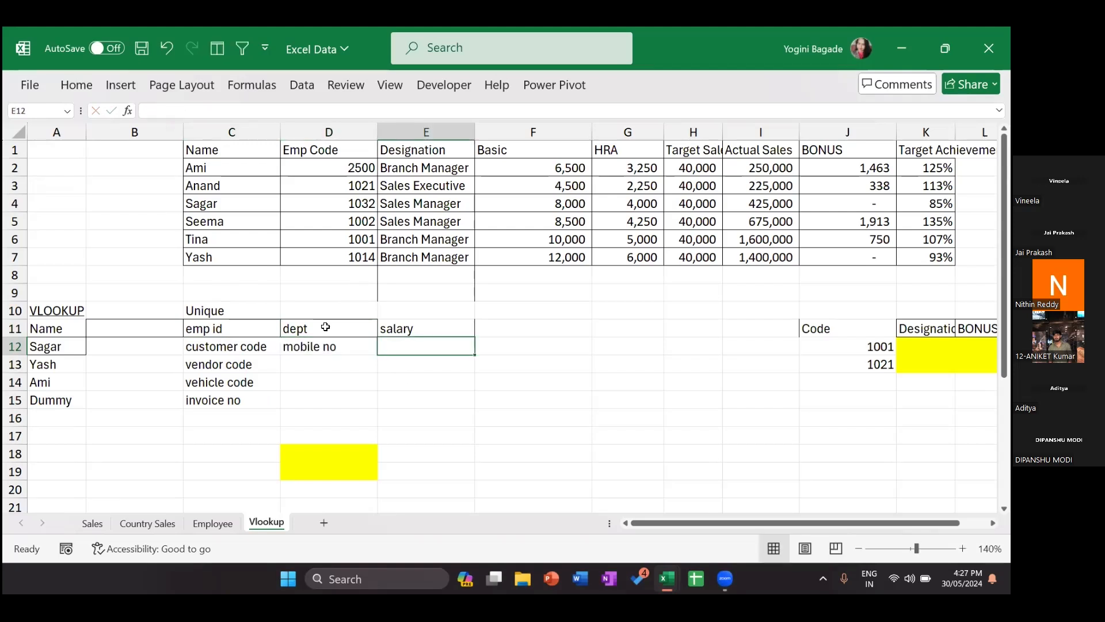
{"action": "type", "text": "pur"}
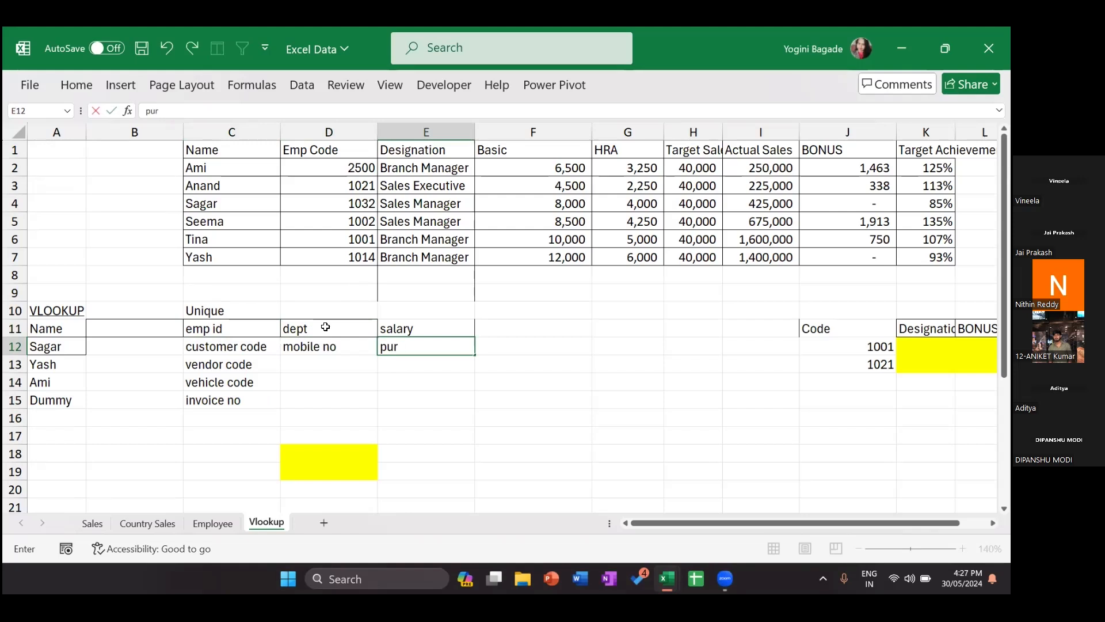
{"action": "type", "text": "chased last"}
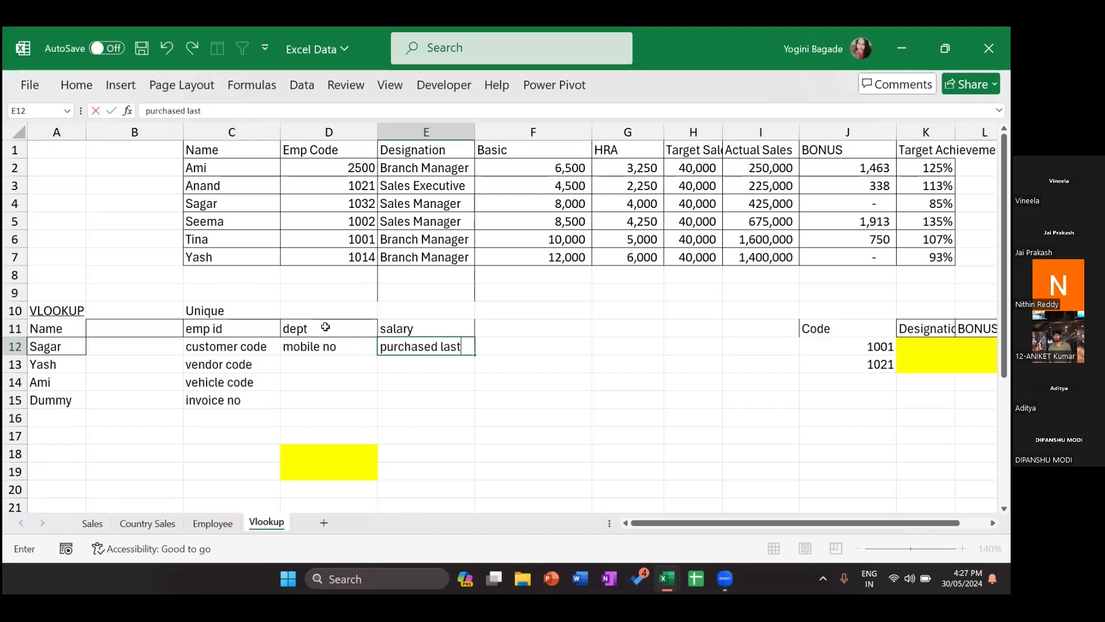
{"action": "key", "text": "ctrl+Return"}
Step: Add supplier, make and amount down D13:D15 beside the IDs
{"action": "key", "text": "Return"}
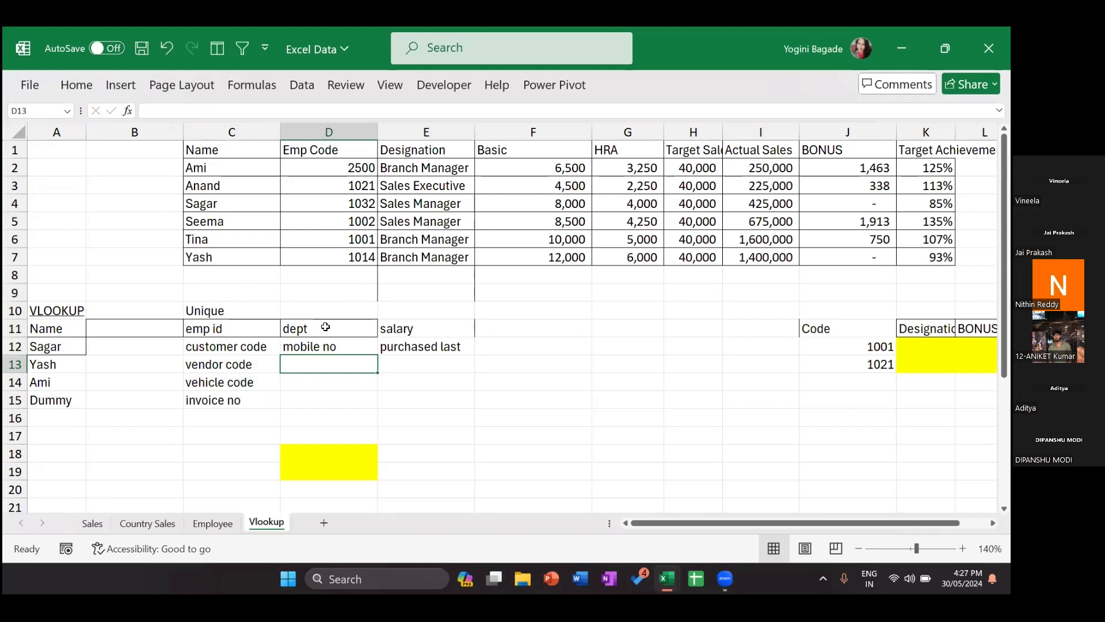
{"action": "type", "text": "supplier"}
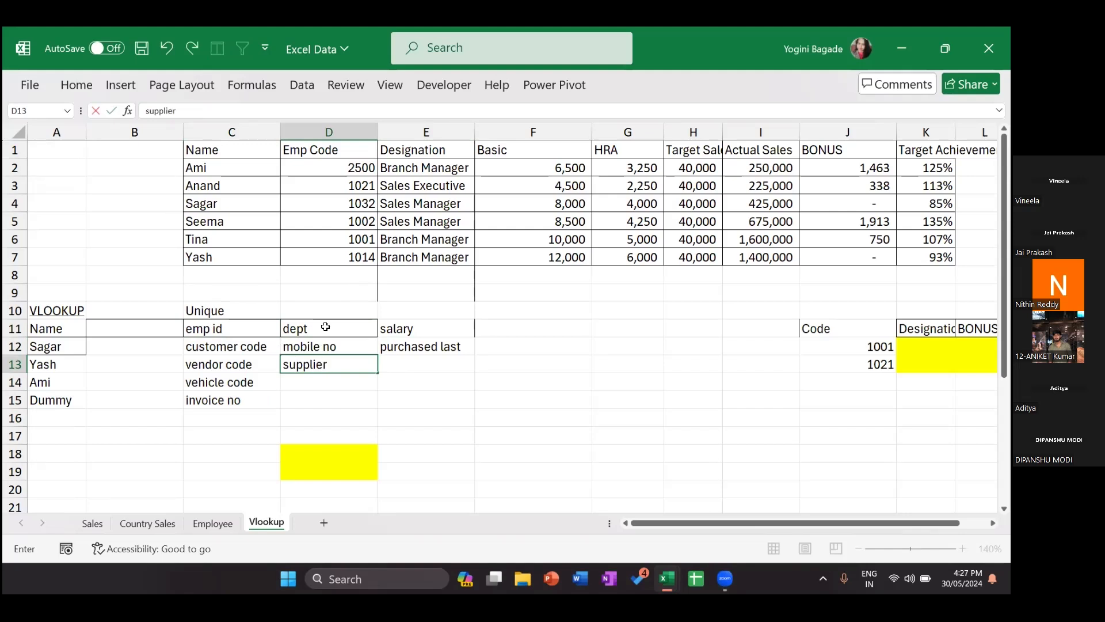
{"action": "key", "text": "Return"}
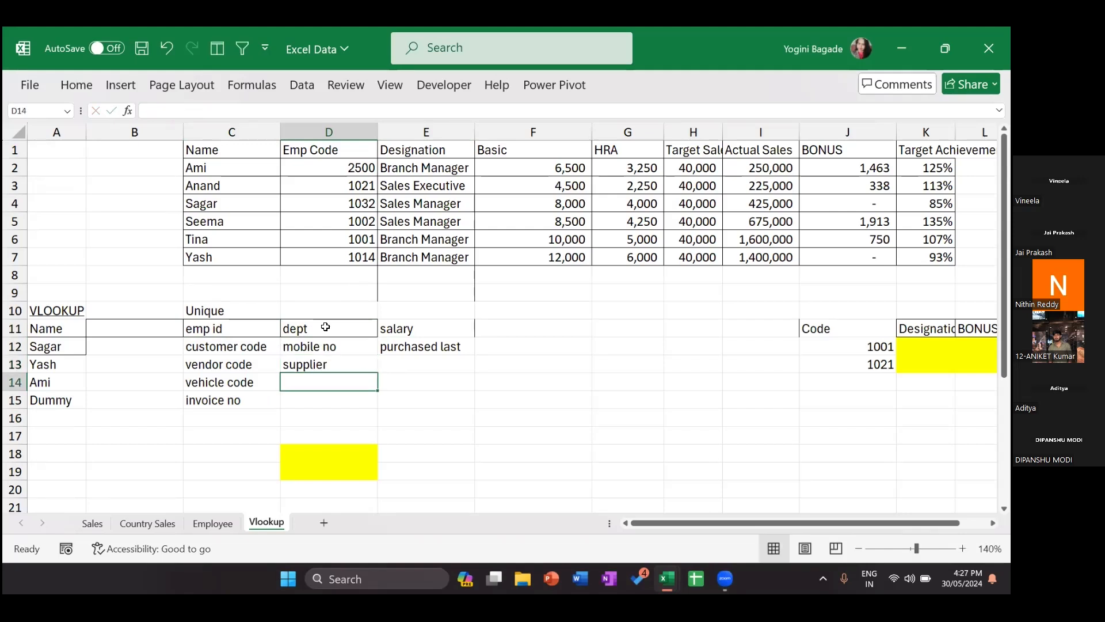
{"action": "type", "text": "mak"}
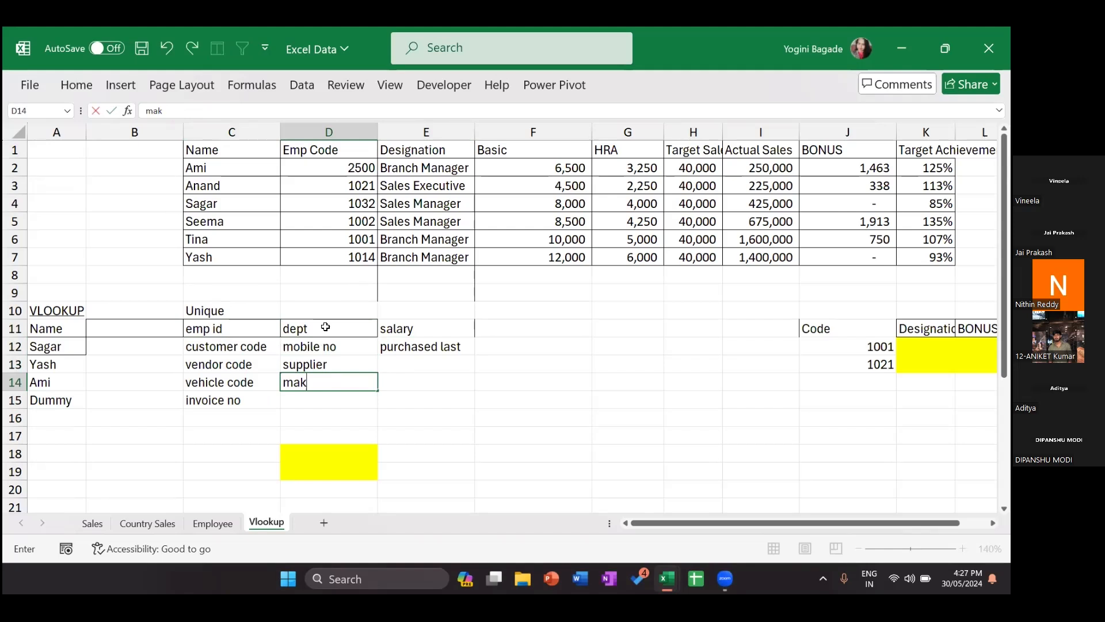
{"action": "type", "text": "e"}
{"action": "key", "text": "Return"}
{"action": "type", "text": "amount"}
{"action": "left_click", "coordinate": [192, 322]}
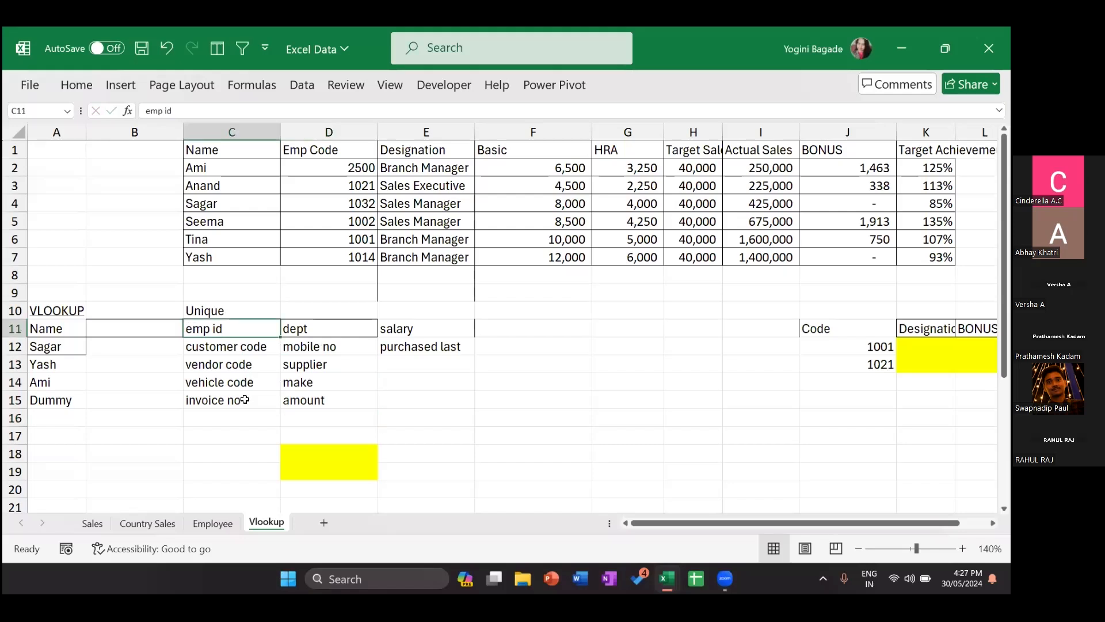
{"action": "left_click", "coordinate": [244, 399], "text": "shift"}
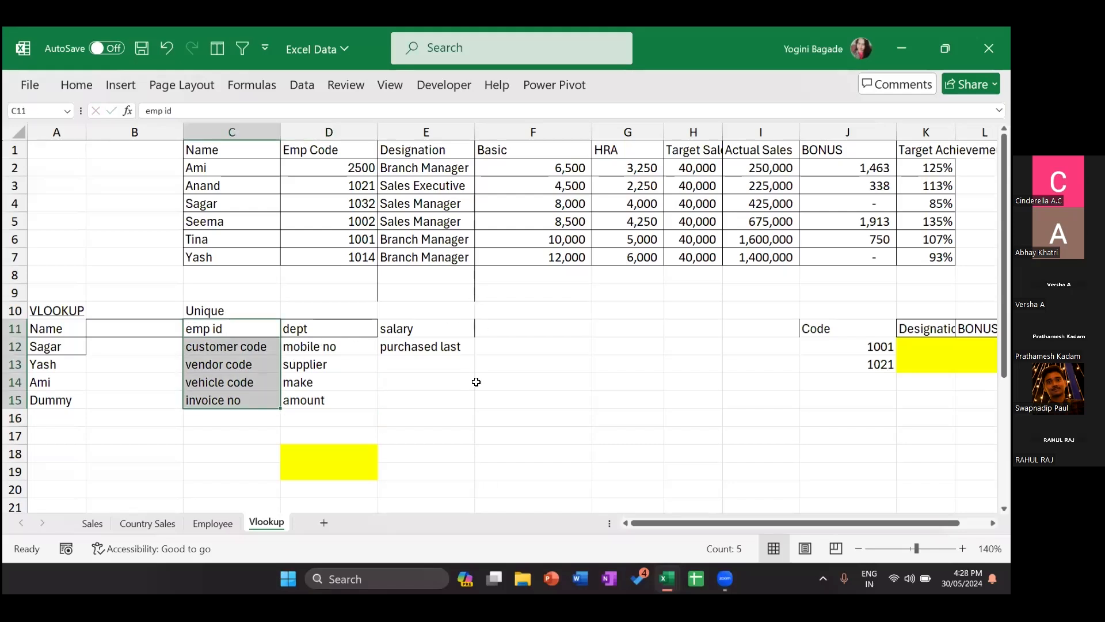
{"action": "left_click", "coordinate": [603, 340]}
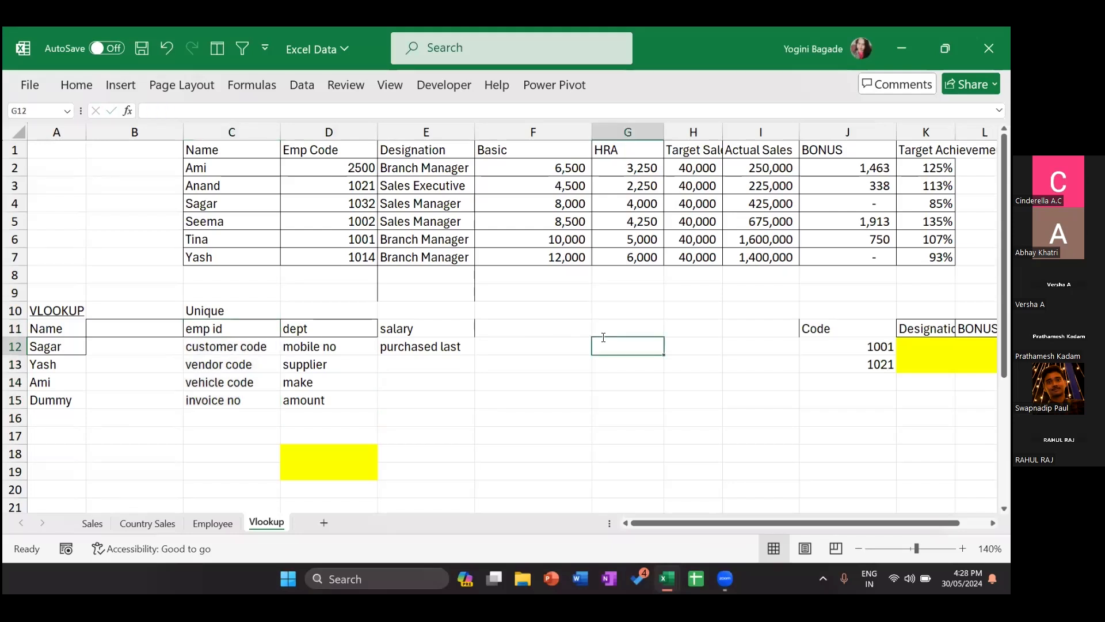
Step: Enter 'lookup' in G12, then step around the emp id heading and its values
{"action": "type", "text": "lookup"}
{"action": "key", "text": "Return"}
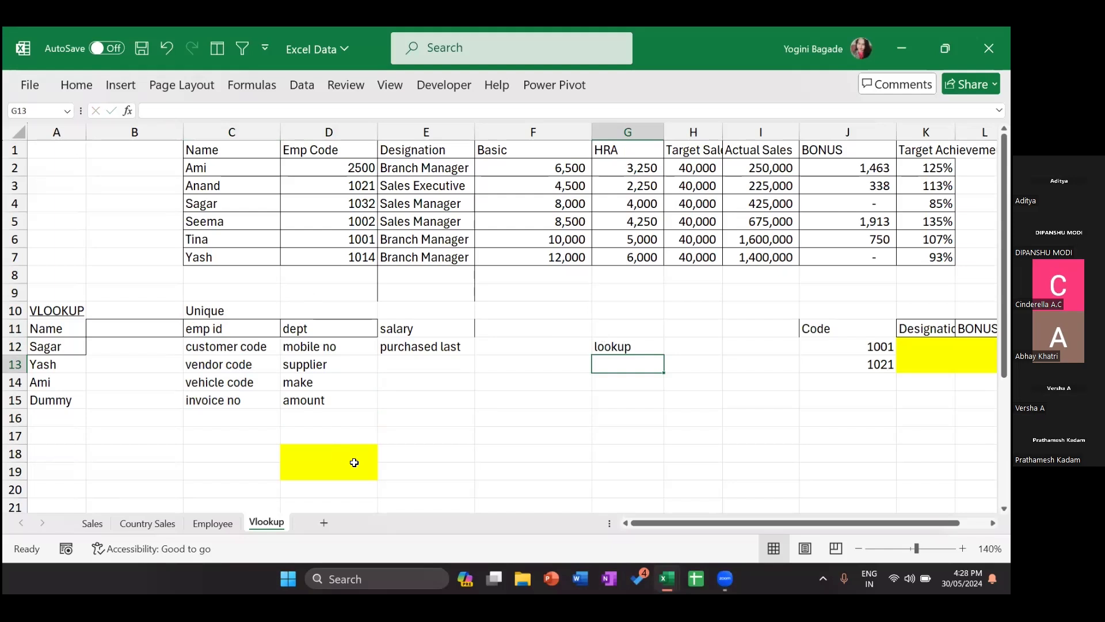
{"action": "left_click", "coordinate": [229, 323]}
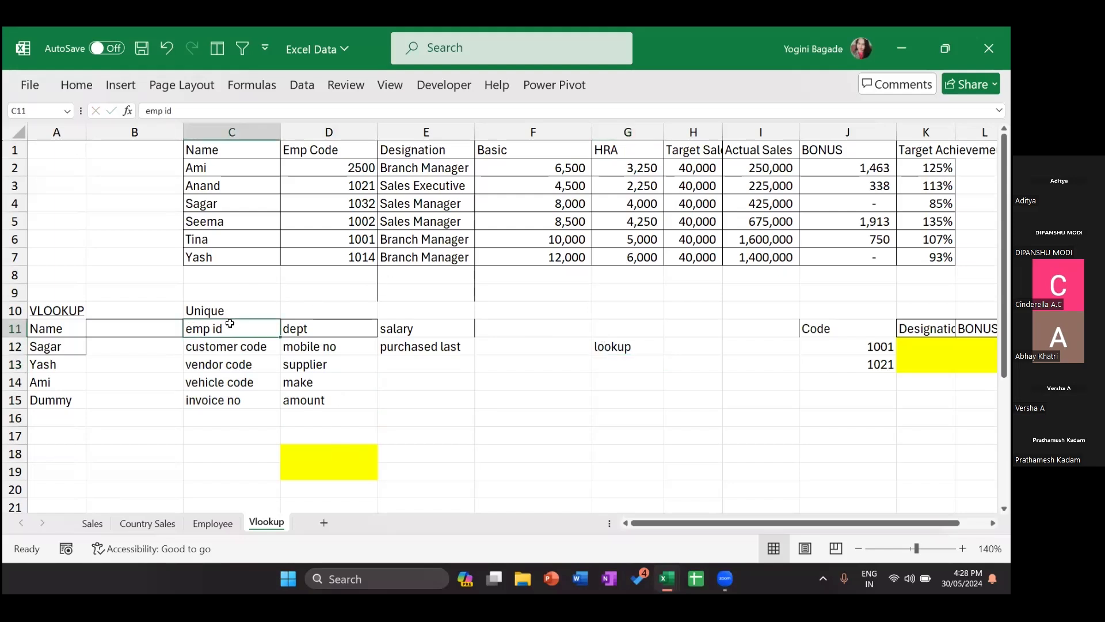
{"action": "key", "text": "Left"}
{"action": "key", "text": "Left"}
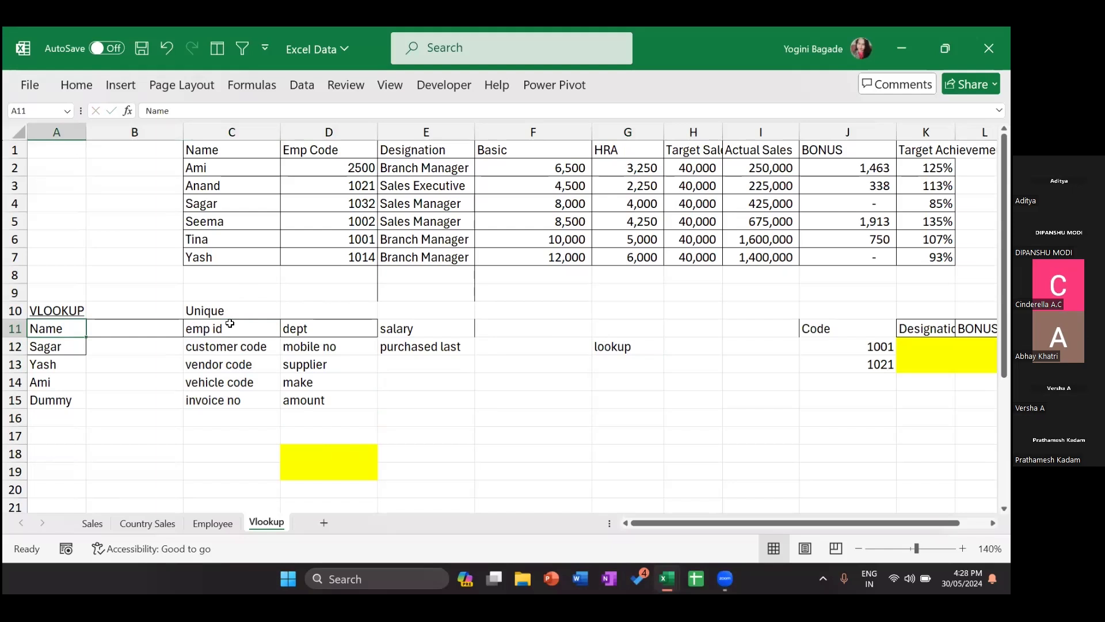
{"action": "key", "text": "Right"}
{"action": "key", "text": "Down"}
{"action": "key", "text": "Down"}
{"action": "key", "text": "Up"}
{"action": "key", "text": "Right"}
{"action": "key", "text": "Up"}
{"action": "key", "text": "Down"}
{"action": "key", "text": "Down"}
{"action": "key", "text": "Down"}
{"action": "key", "text": "Down"}
{"action": "key", "text": "Down"}
{"action": "key", "text": "Up"}
{"action": "key", "text": "Up"}
{"action": "key", "text": "Up"}
{"action": "key", "text": "Up"}
{"action": "key", "text": "Up"}
Step: Walk each ID row to its related field: dept, salary, mobile no, supplier, make, amount
{"action": "key", "text": "Right"}
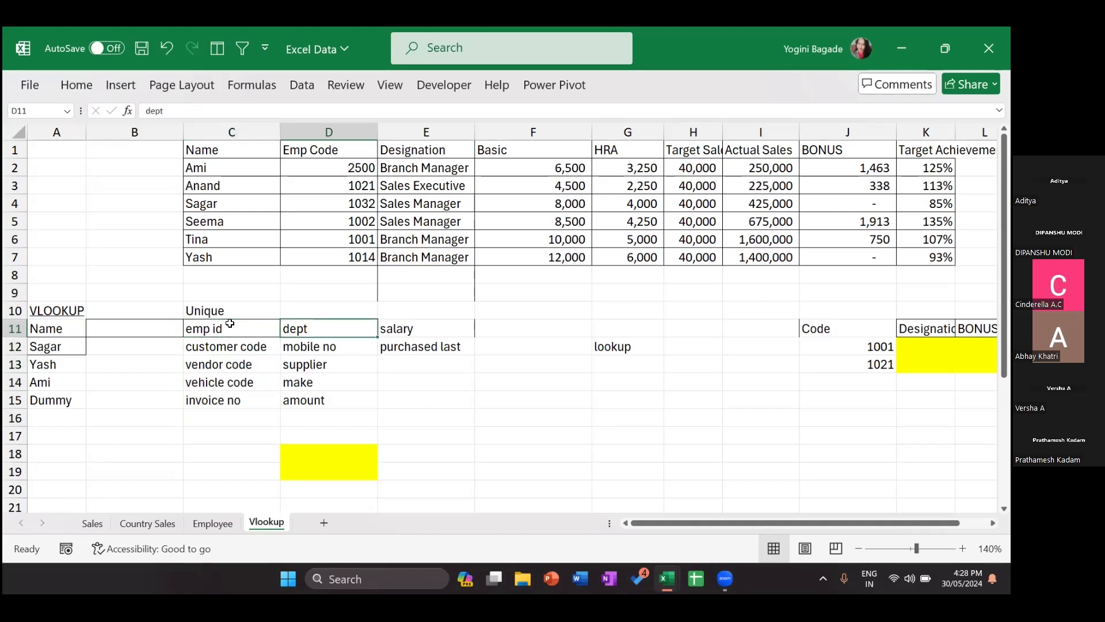
{"action": "key", "text": "Right"}
{"action": "key", "text": "Down"}
{"action": "key", "text": "Left"}
{"action": "key", "text": "Left"}
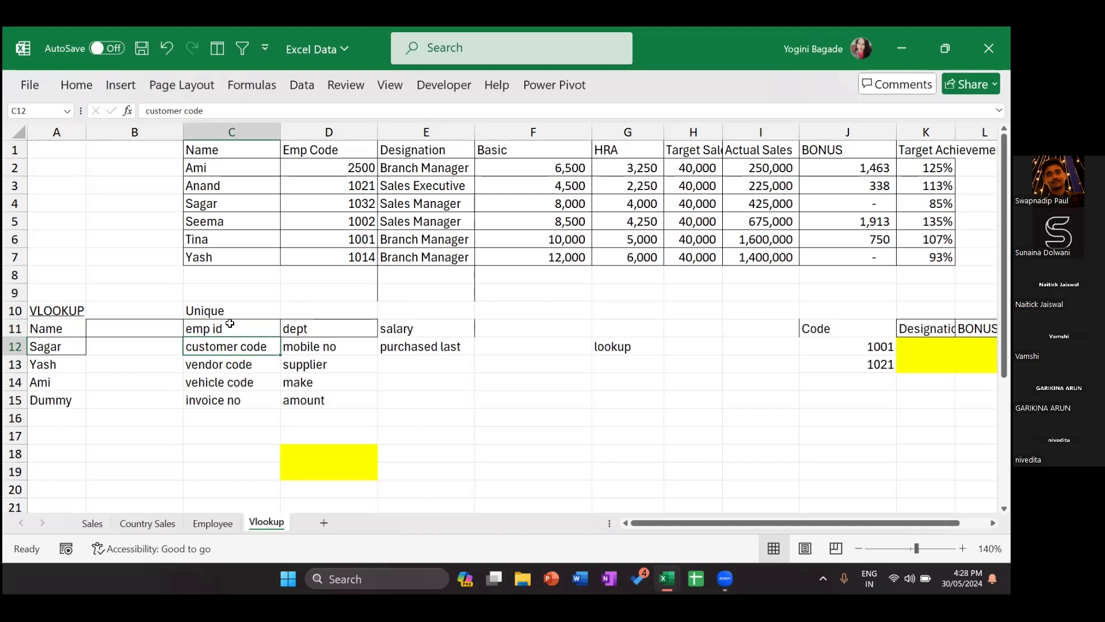
{"action": "key", "text": "Right"}
{"action": "key", "text": "Right"}
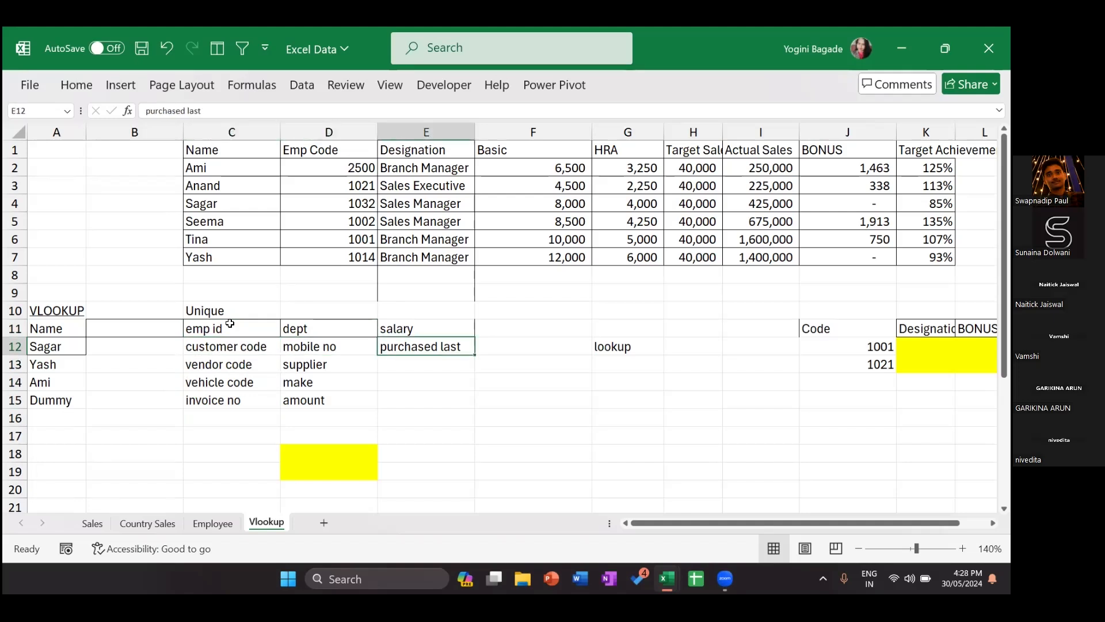
{"action": "key", "text": "Down"}
{"action": "key", "text": "Left"}
{"action": "key", "text": "Left"}
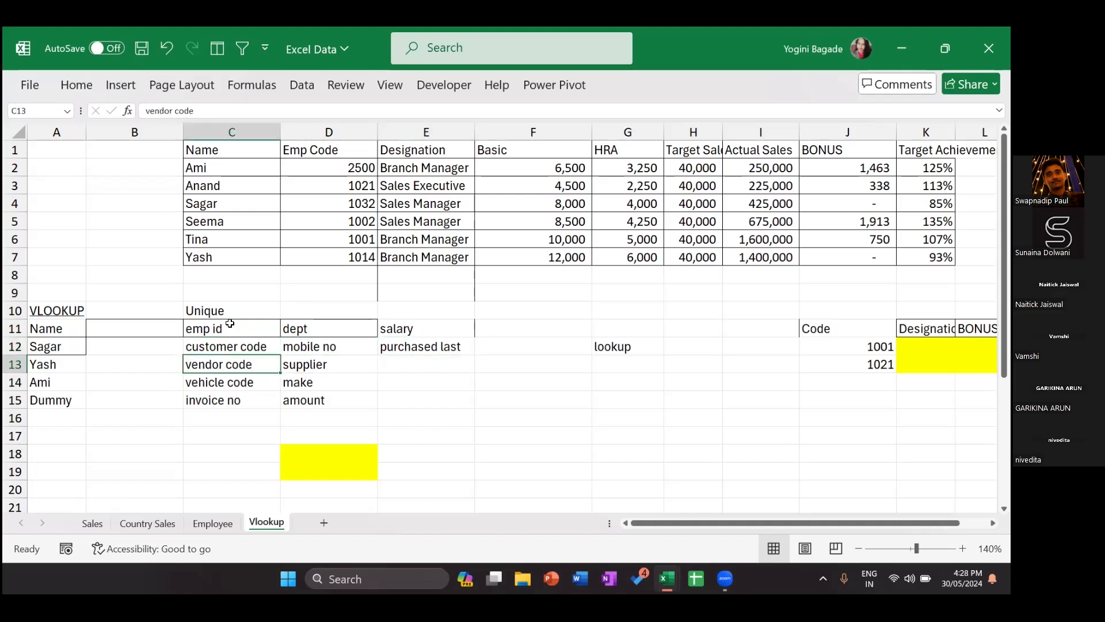
{"action": "key", "text": "Right"}
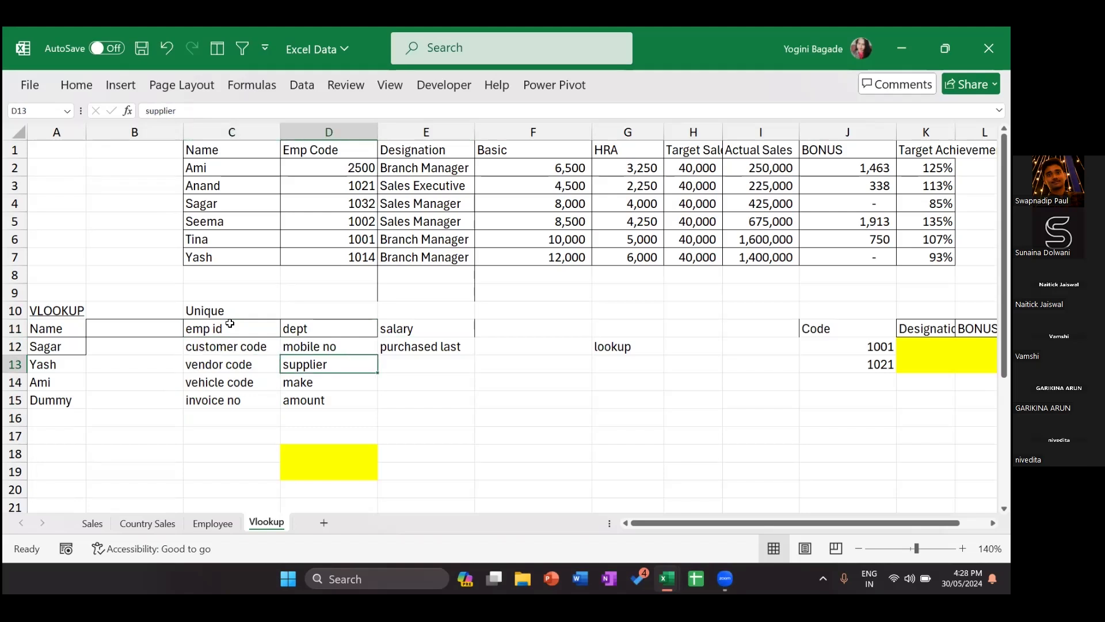
{"action": "key", "text": "Down"}
{"action": "key", "text": "Left"}
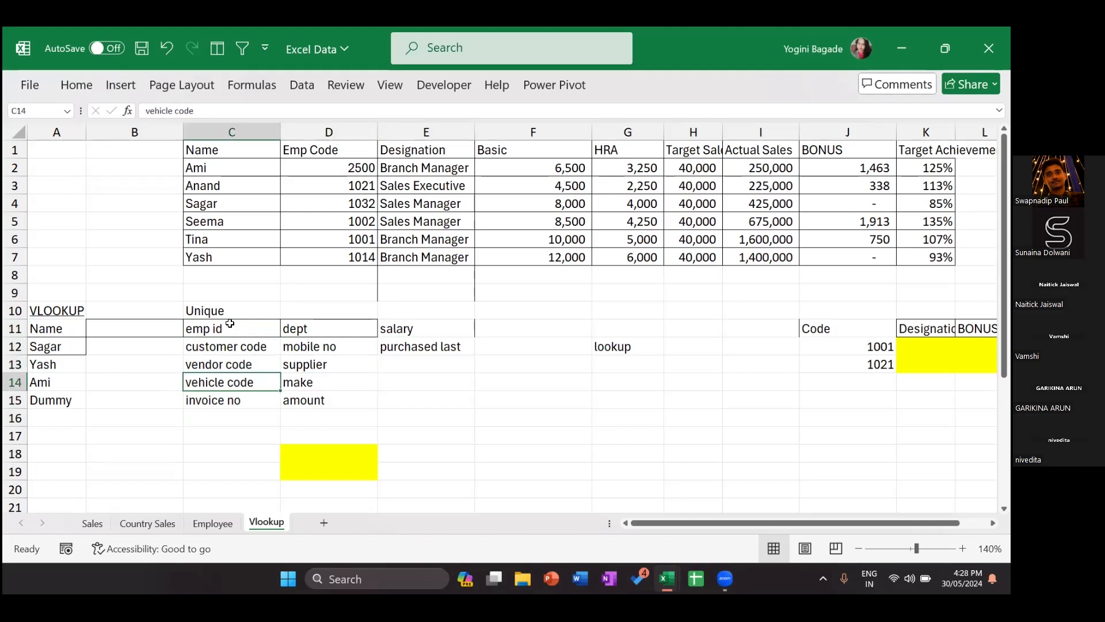
{"action": "key", "text": "Right"}
{"action": "key", "text": "Down"}
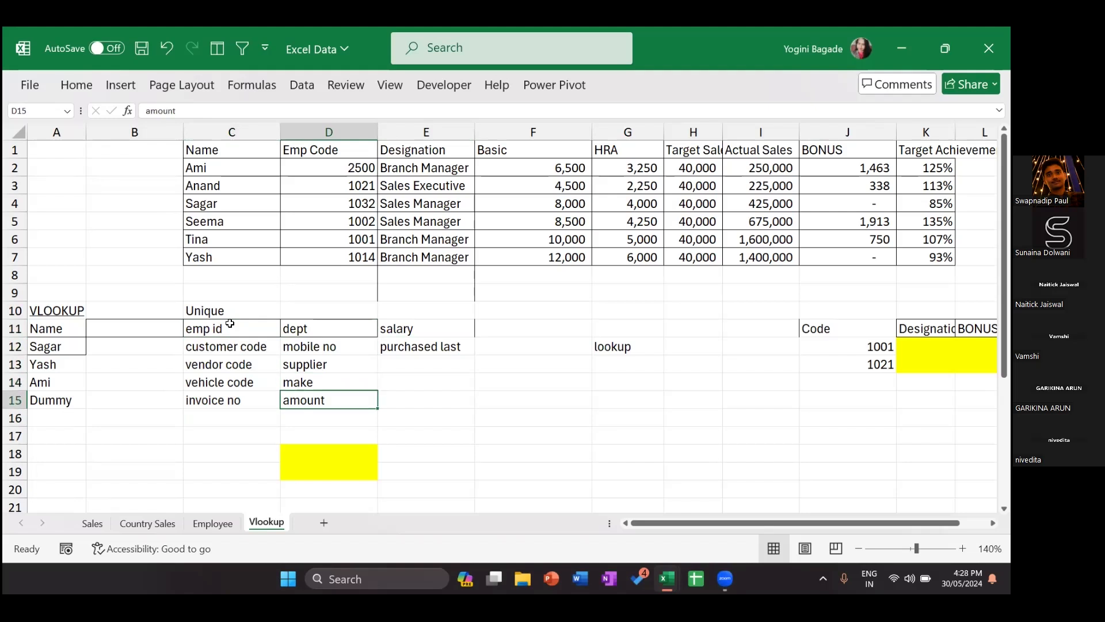
{"action": "key", "text": "Left"}
{"action": "key", "text": "Right"}
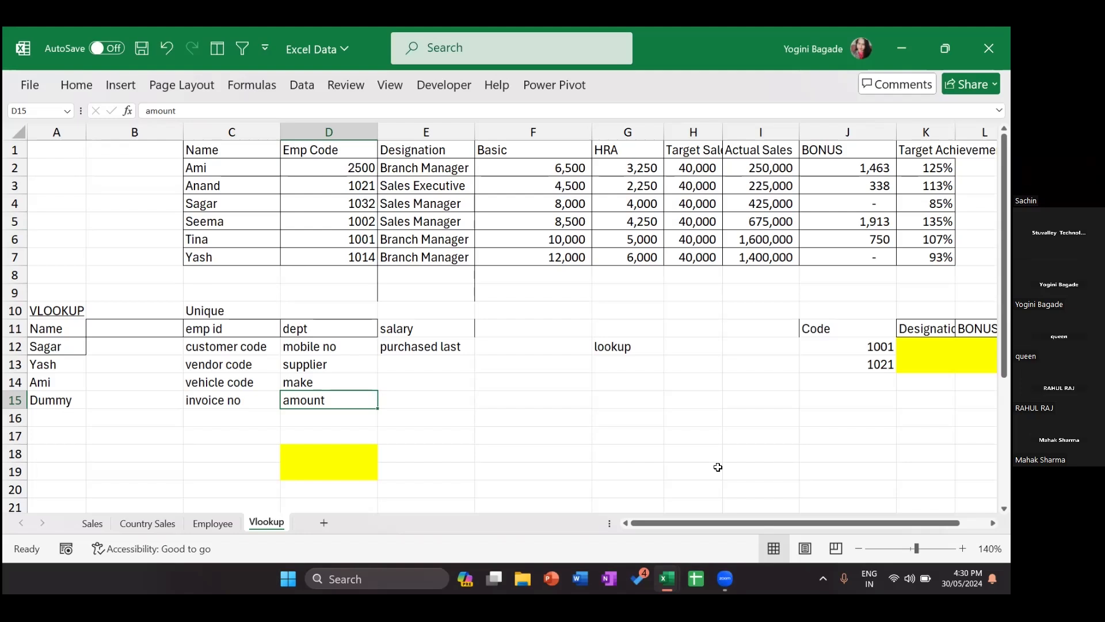
Step: Enter the notes 'Vlookup' in F14 and 'vertical lookup' in F15
{"action": "left_click", "coordinate": [477, 381]}
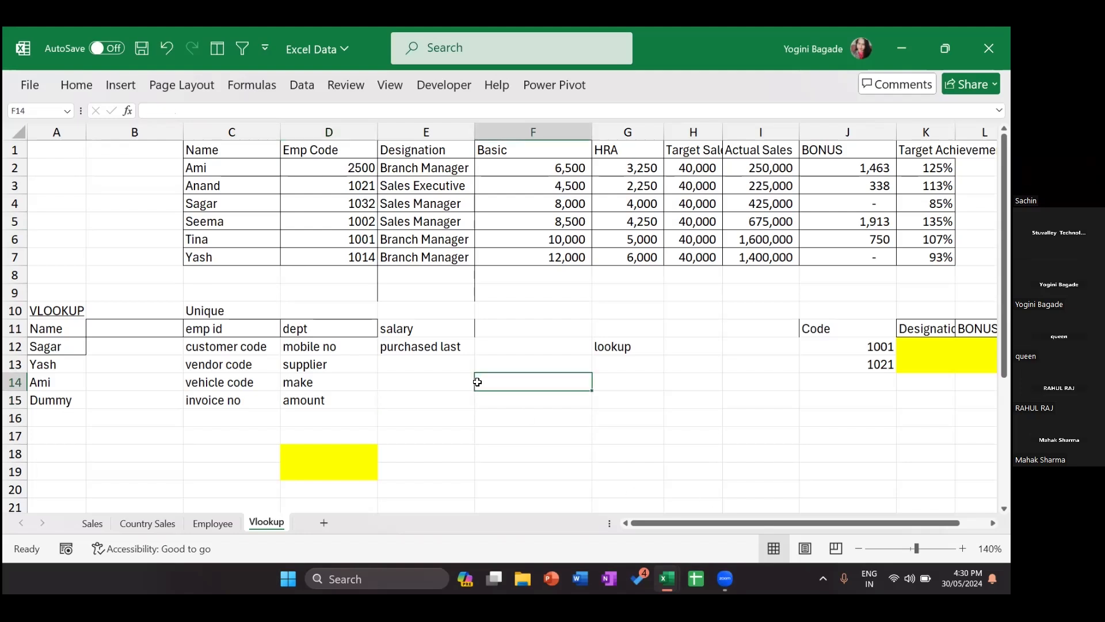
{"action": "type", "text": "Vlookup"}
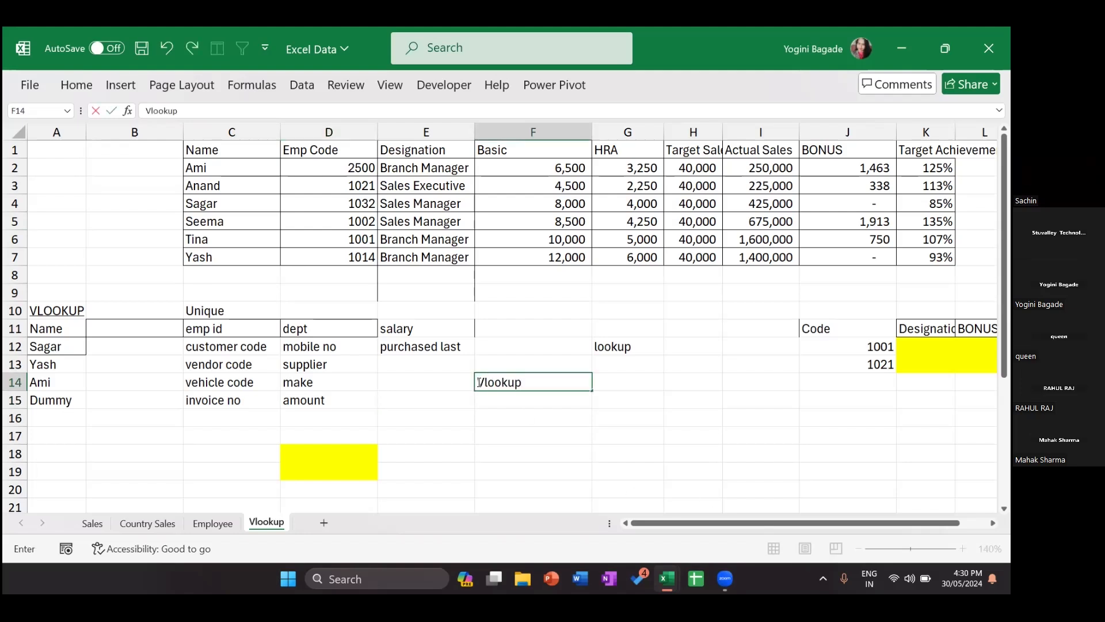
{"action": "key", "text": "Return"}
{"action": "type", "text": "vertical lookup"}
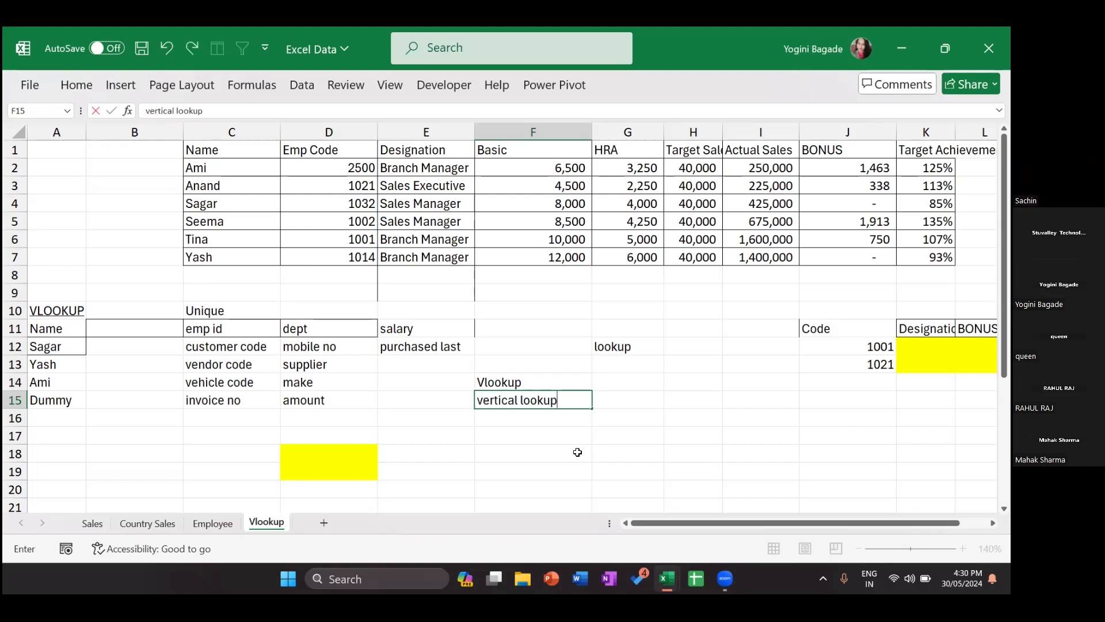
{"action": "key", "text": "Return"}
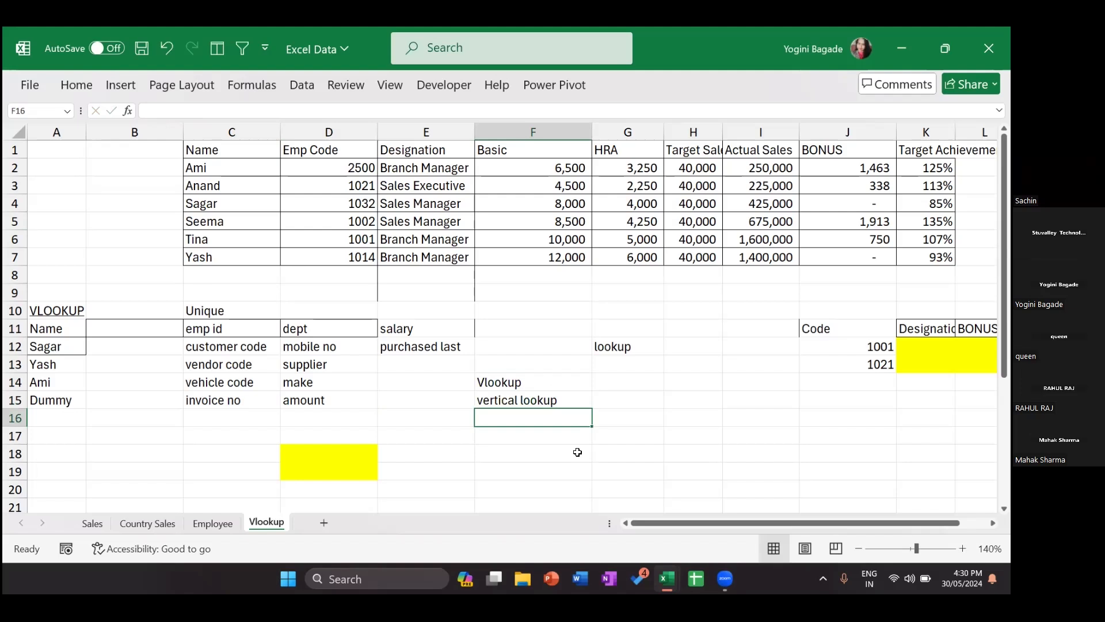
Step: Browse the Name and Emp Code columns of the employee table from C1
{"action": "left_click", "coordinate": [239, 150]}
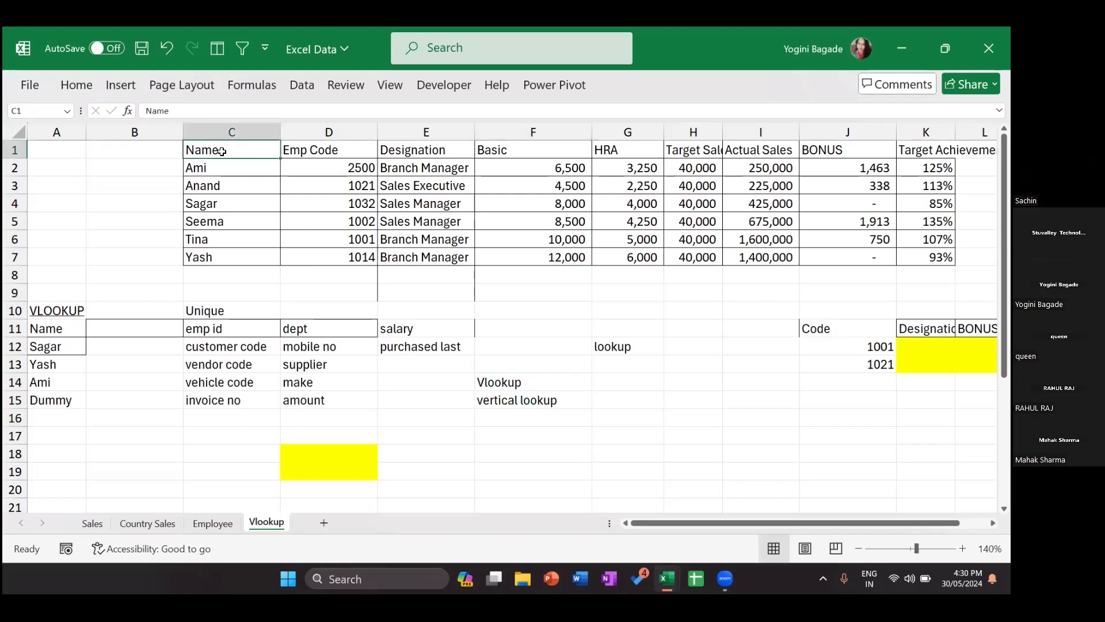
{"action": "key", "text": "Down"}
{"action": "key", "text": "Down"}
{"action": "key", "text": "Down"}
{"action": "key", "text": "Down"}
{"action": "key", "text": "Down"}
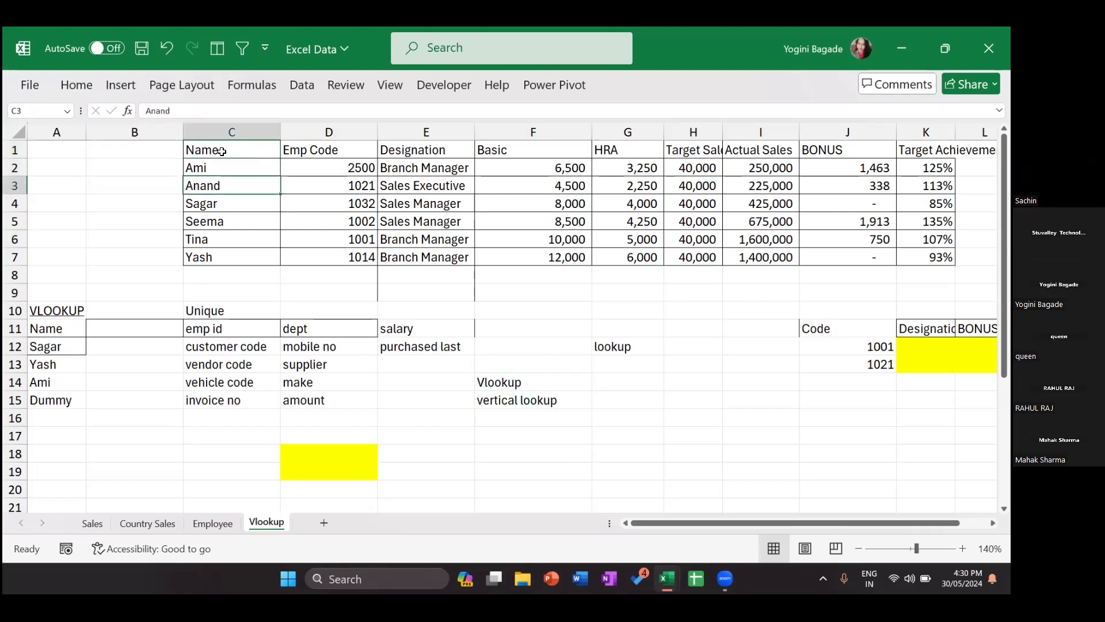
{"action": "key", "text": "Up"}
{"action": "key", "text": "Up"}
{"action": "key", "text": "Up"}
{"action": "key", "text": "Up"}
{"action": "key", "text": "Up"}
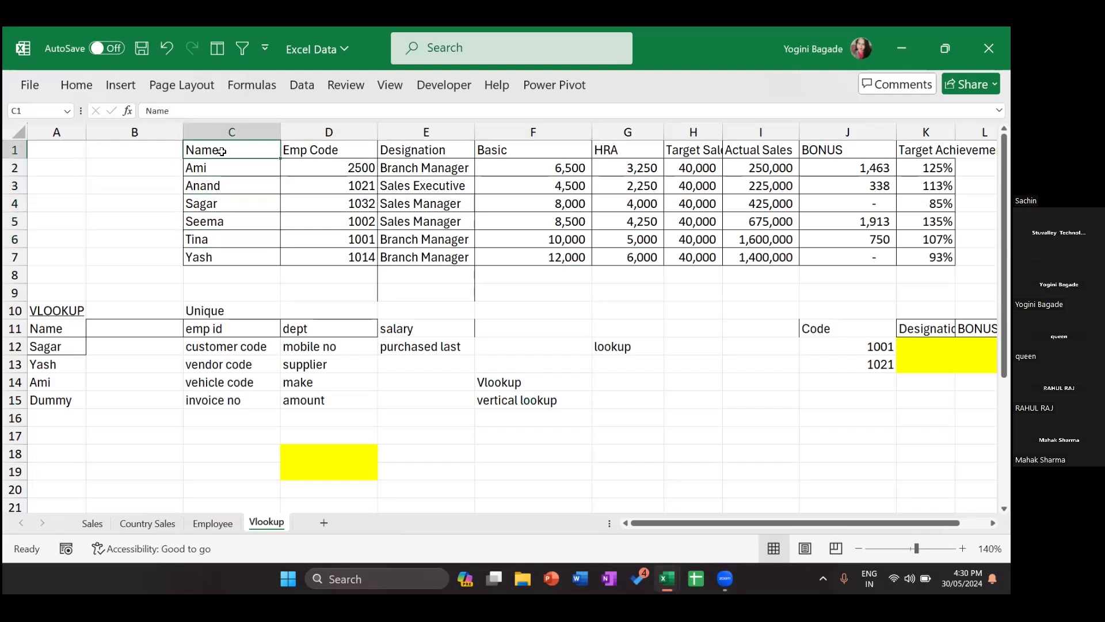
{"action": "key", "text": "Right"}
{"action": "key", "text": "Left"}
{"action": "key", "text": "Down"}
{"action": "key", "text": "Down"}
{"action": "key", "text": "Up"}
{"action": "key", "text": "Up"}
{"action": "key", "text": "Right"}
{"action": "key", "text": "Down"}
{"action": "key", "text": "Down"}
{"action": "key", "text": "Down"}
{"action": "key", "text": "Up"}
{"action": "key", "text": "Up"}
{"action": "key", "text": "Up"}
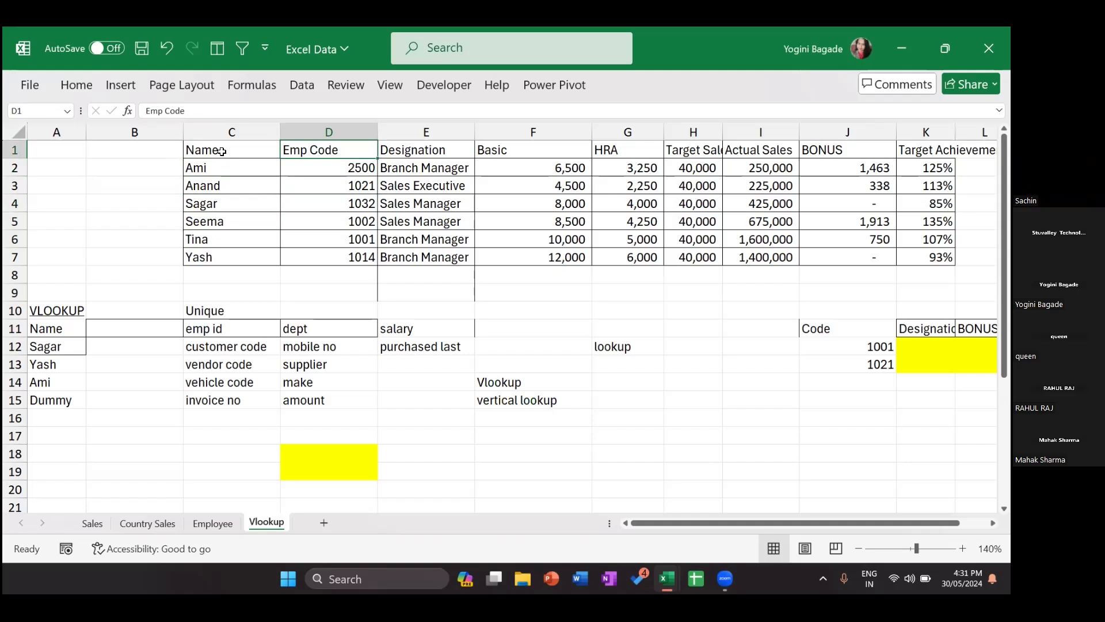
Step: Copy the whole employee table C1:K7
{"action": "left_click", "coordinate": [219, 151]}
{"action": "key", "text": "ctrl+shift+Right"}
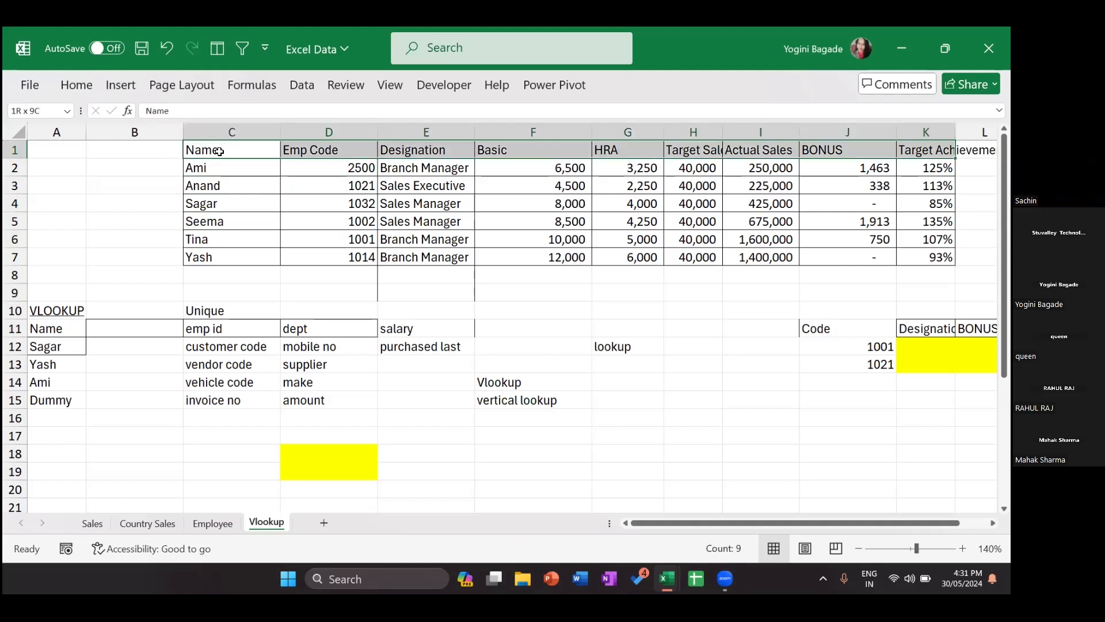
{"action": "key", "text": "ctrl+shift+Down"}
{"action": "key", "text": "ctrl+c"}
Step: Paste the employee table transposed into A1 of a new sheet
{"action": "left_click", "coordinate": [324, 522]}
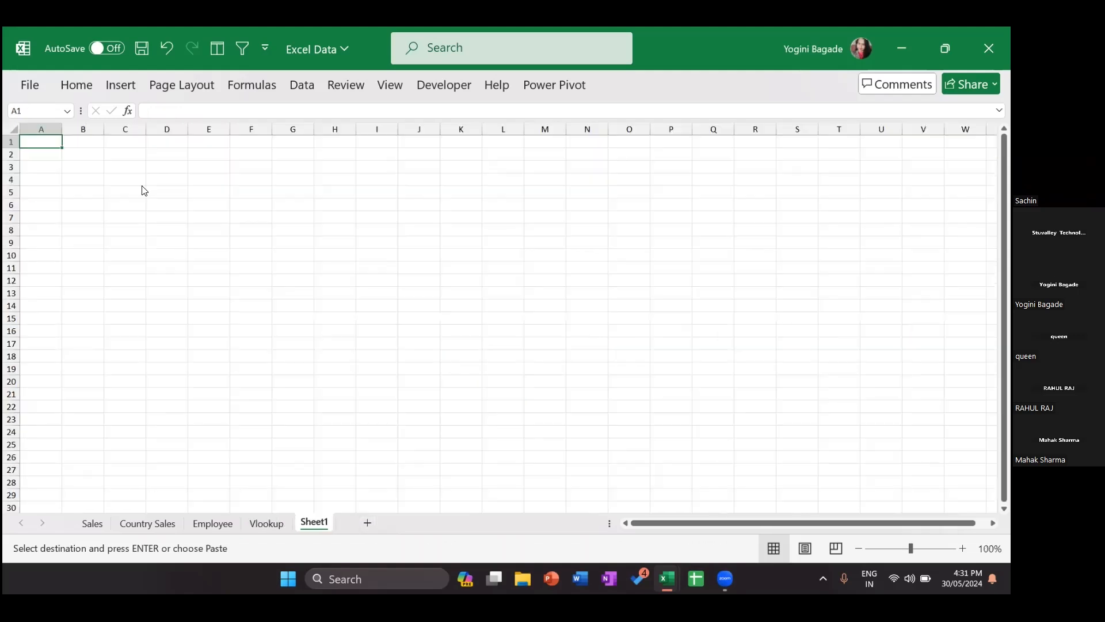
{"action": "key", "text": "ctrl+alt+v"}
{"action": "key", "text": "alt+e"}
{"action": "key", "text": "Return"}
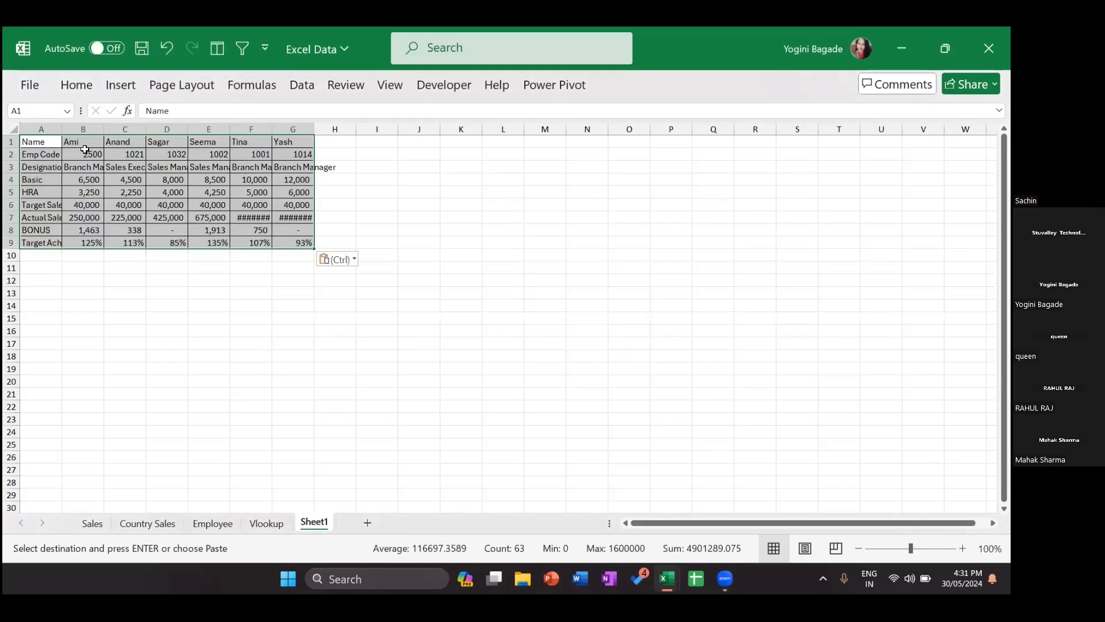
Step: Autofit column A to its longest label and return to the Vlookup sheet
{"action": "double_click", "coordinate": [62, 128]}
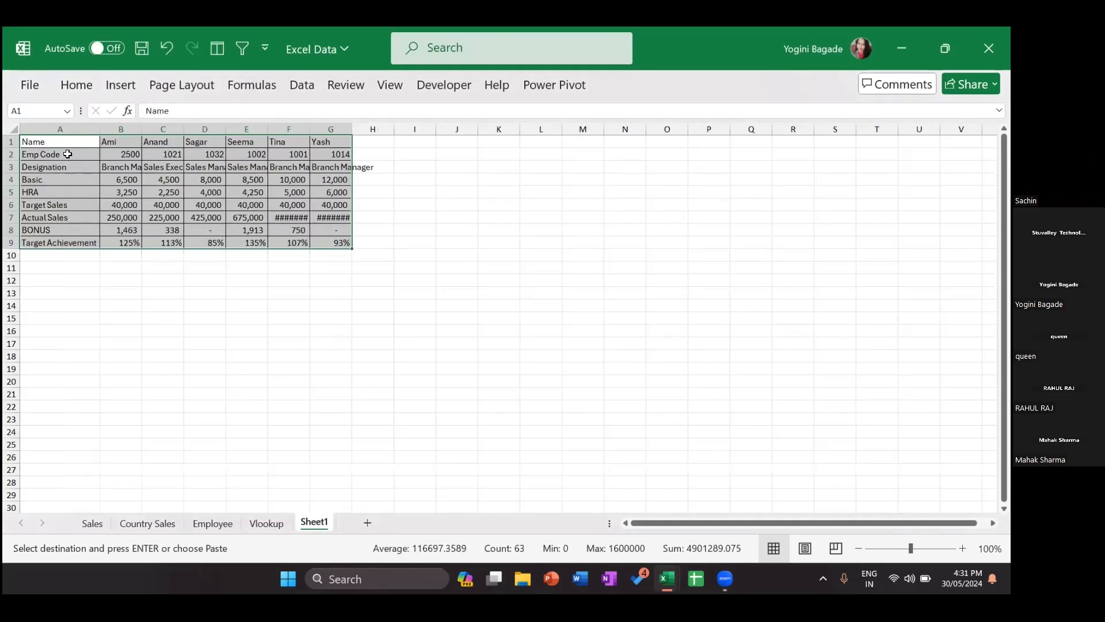
{"action": "key", "text": "Down"}
{"action": "key", "text": "Up"}
{"action": "key", "text": "Right"}
{"action": "key", "text": "Right"}
{"action": "key", "text": "Right"}
{"action": "key", "text": "Right"}
{"action": "key", "text": "Right"}
{"action": "key", "text": "Right"}
{"action": "key", "text": "Right"}
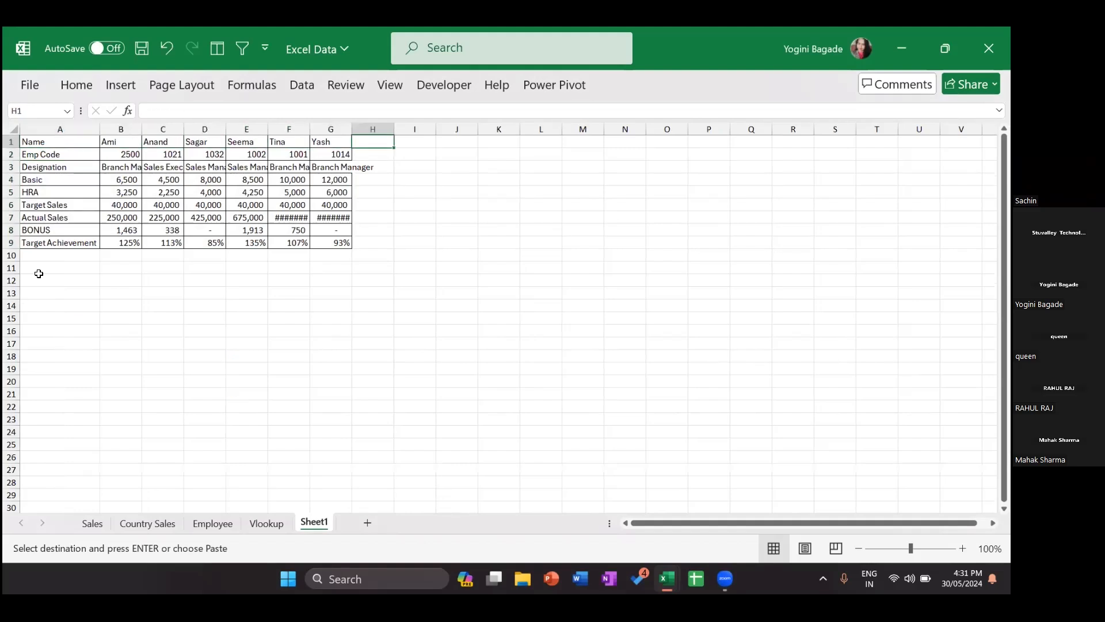
{"action": "left_click", "coordinate": [264, 524]}
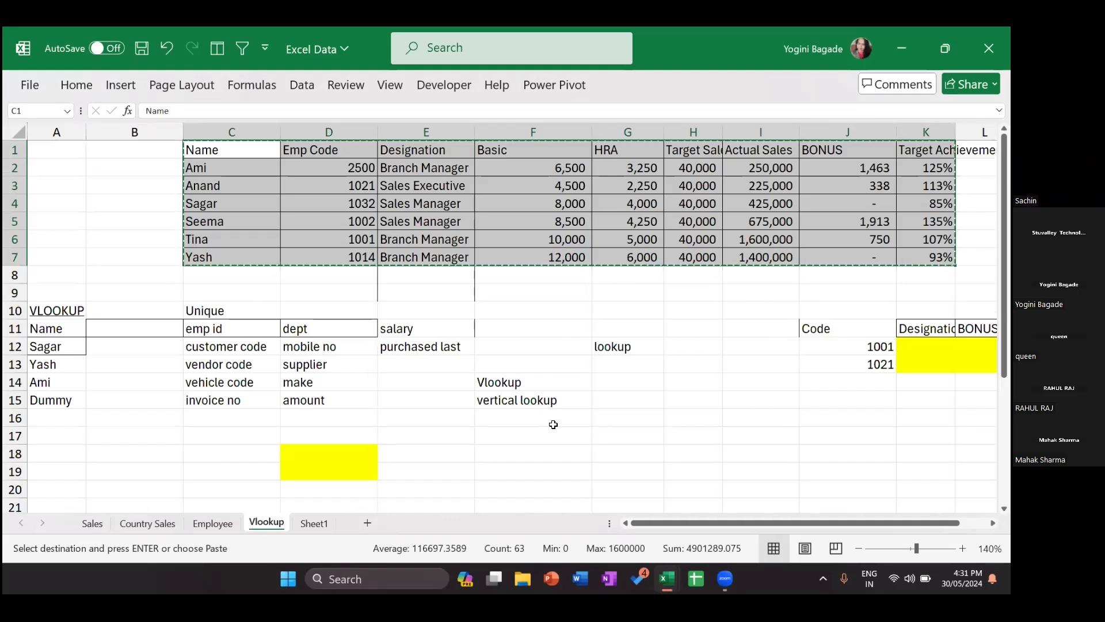
{"action": "key", "text": "Escape"}
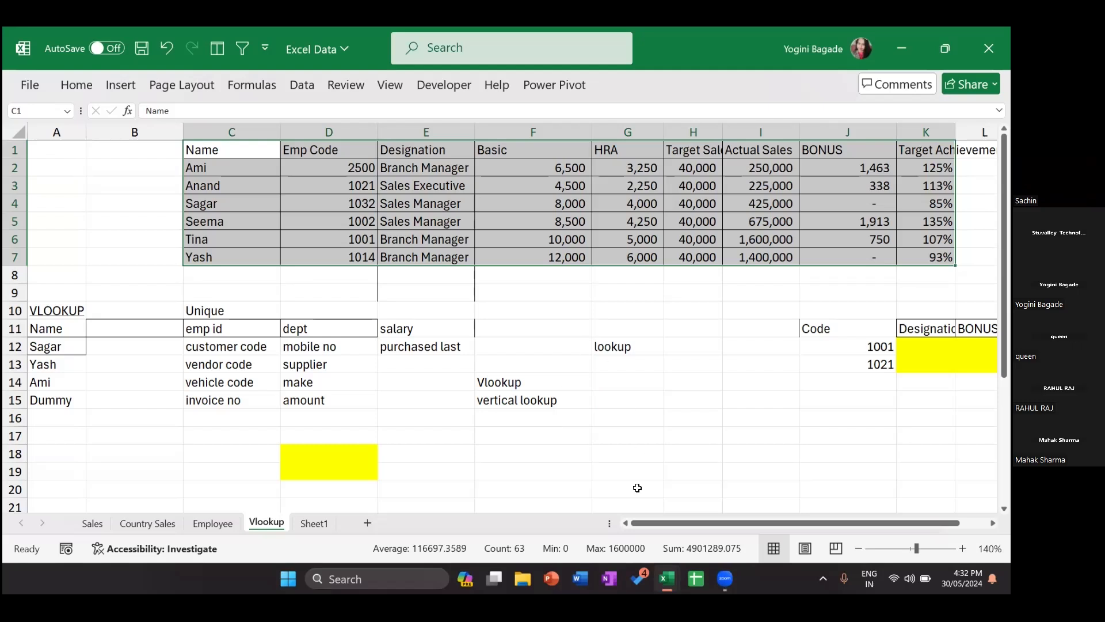
{"action": "left_click", "coordinate": [600, 482]}
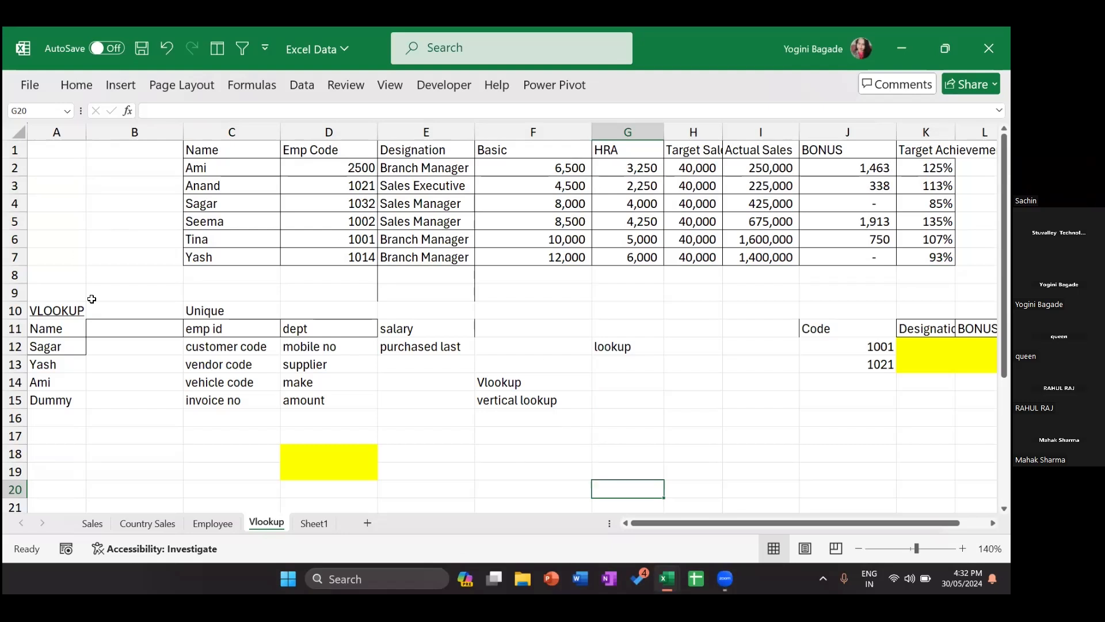
Step: Delete the example notes in C10:G15
{"action": "left_click", "coordinate": [226, 310]}
{"action": "key", "text": "shift+Right"}
{"action": "key", "text": "shift+Right"}
{"action": "key", "text": "shift+Right"}
{"action": "key", "text": "shift+Right"}
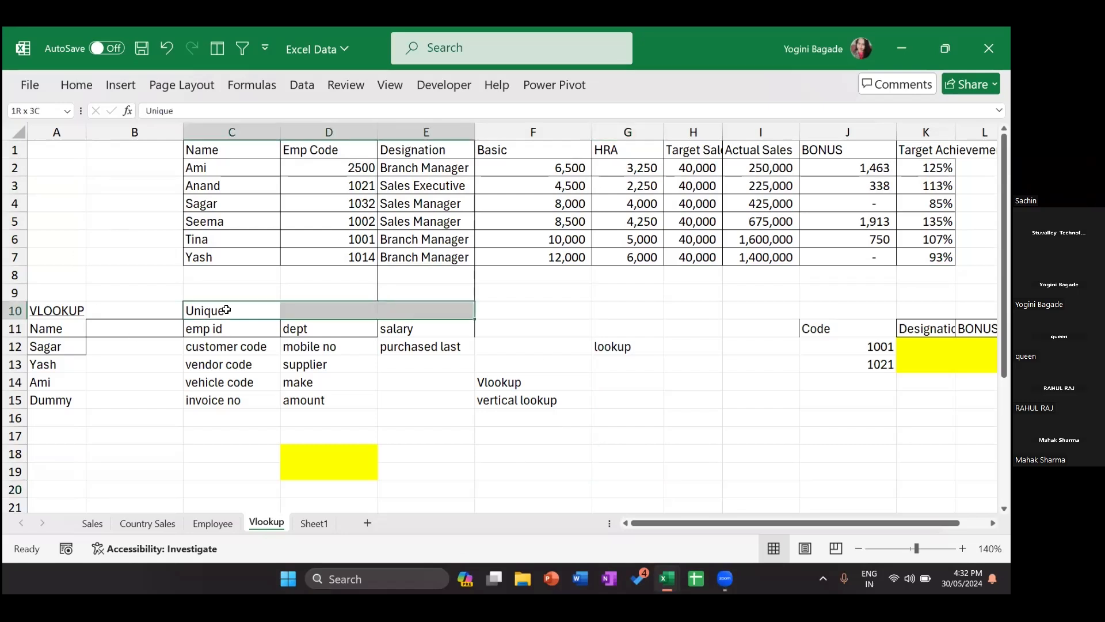
{"action": "key", "text": "shift+Down"}
{"action": "key", "text": "shift+Down"}
{"action": "key", "text": "shift+Down"}
{"action": "key", "text": "shift+Down"}
{"action": "key", "text": "shift+Down"}
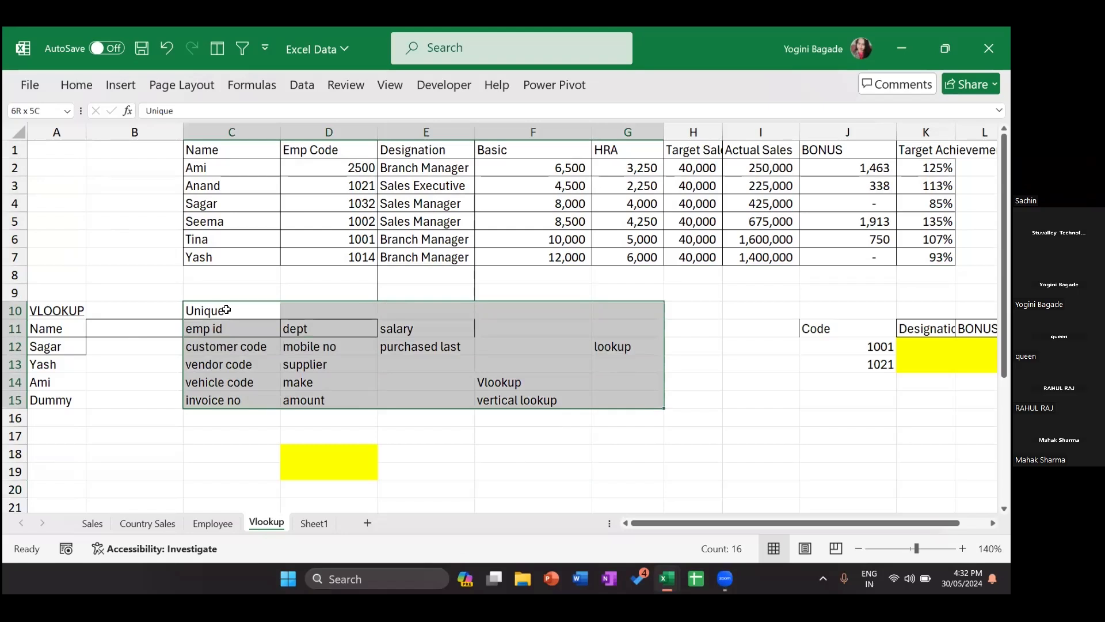
{"action": "key", "text": "Delete"}
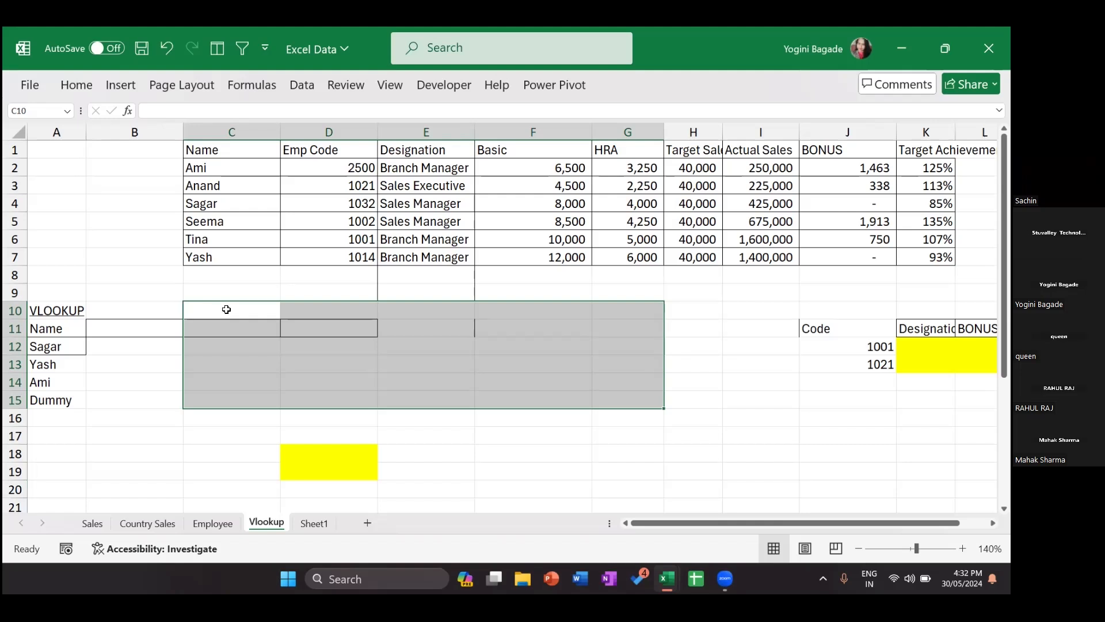
Step: Review the name list from Sagar and move to B11 beside the Name heading
{"action": "left_click", "coordinate": [69, 349]}
{"action": "key", "text": "Down"}
{"action": "key", "text": "Down"}
{"action": "key", "text": "Down"}
{"action": "key", "text": "Up"}
{"action": "key", "text": "Up"}
{"action": "key", "text": "Up"}
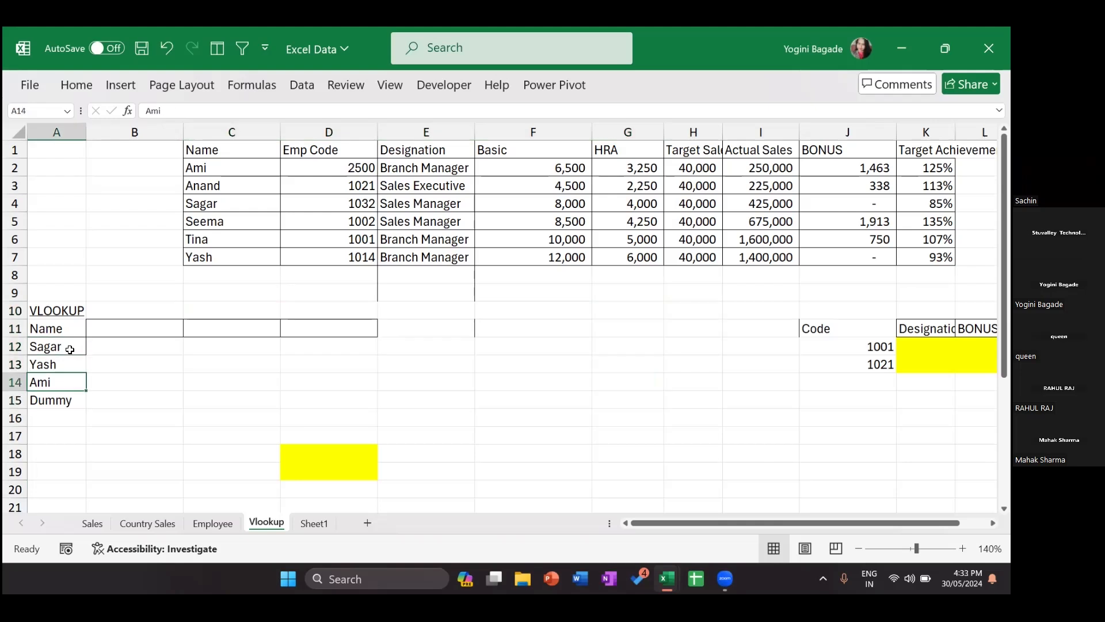
{"action": "key", "text": "Up"}
{"action": "key", "text": "Right"}
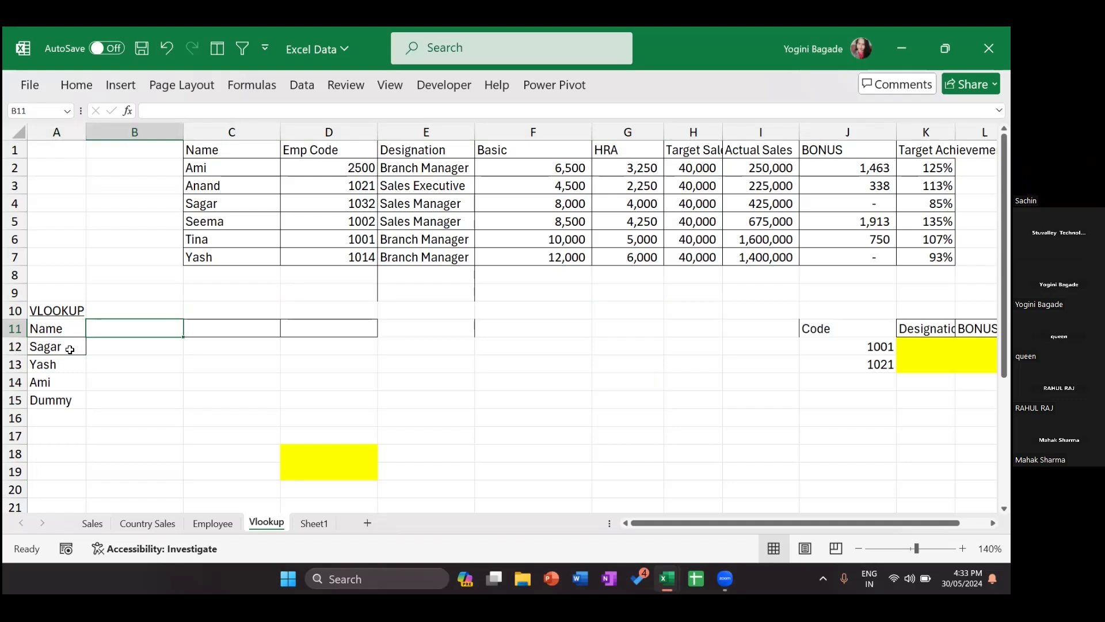
Step: Enter 'Designation' in B11 and 'Bonus' in C11 as lookup-result headings
{"action": "type", "text": "De"}
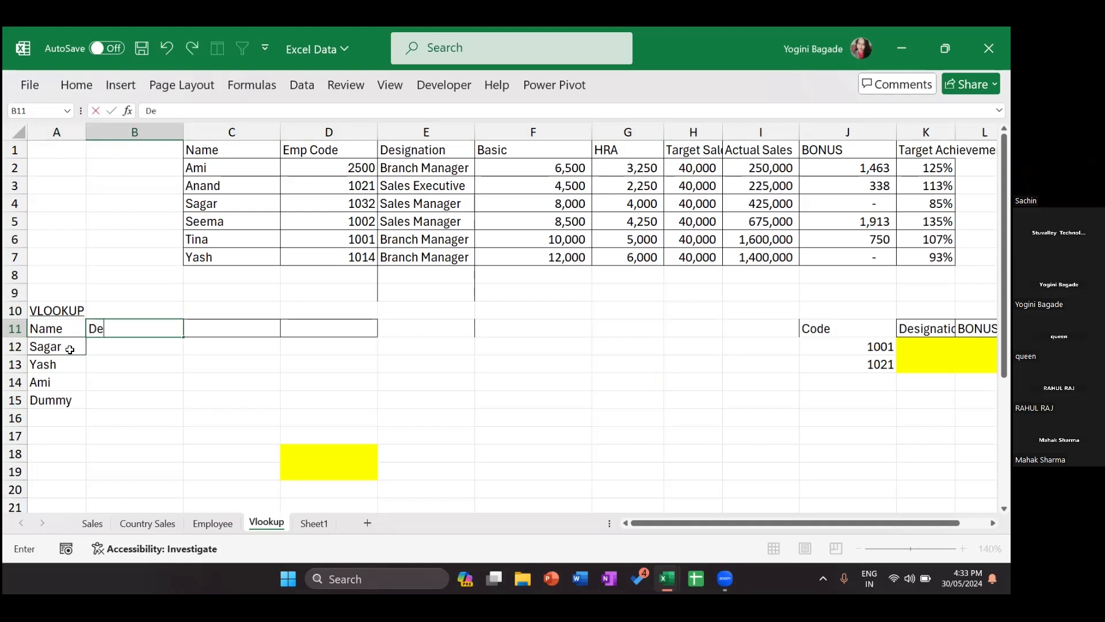
{"action": "type", "text": "signation"}
{"action": "key", "text": "Tab"}
{"action": "type", "text": "Bonus"}
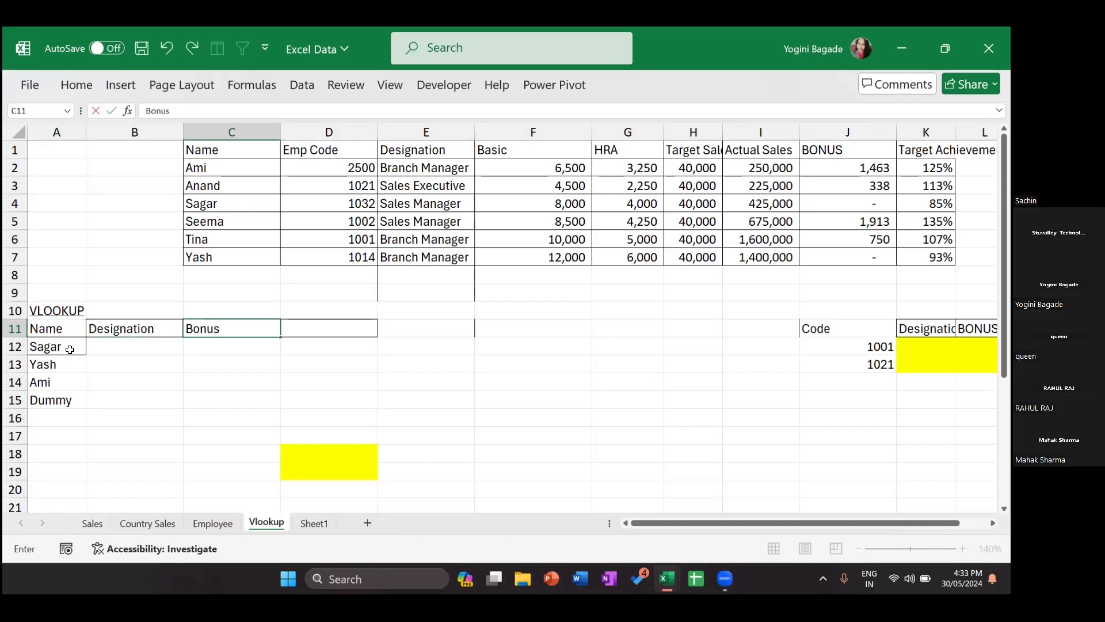
{"action": "key", "text": "Return"}
{"action": "left_click", "coordinate": [416, 217]}
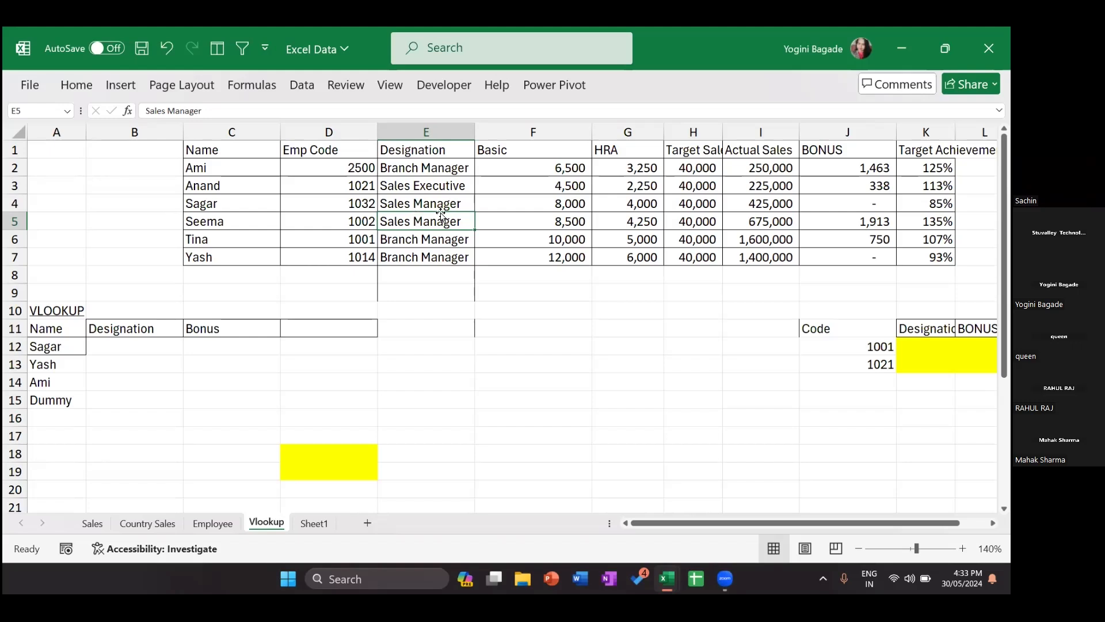
{"action": "left_click", "coordinate": [136, 352]}
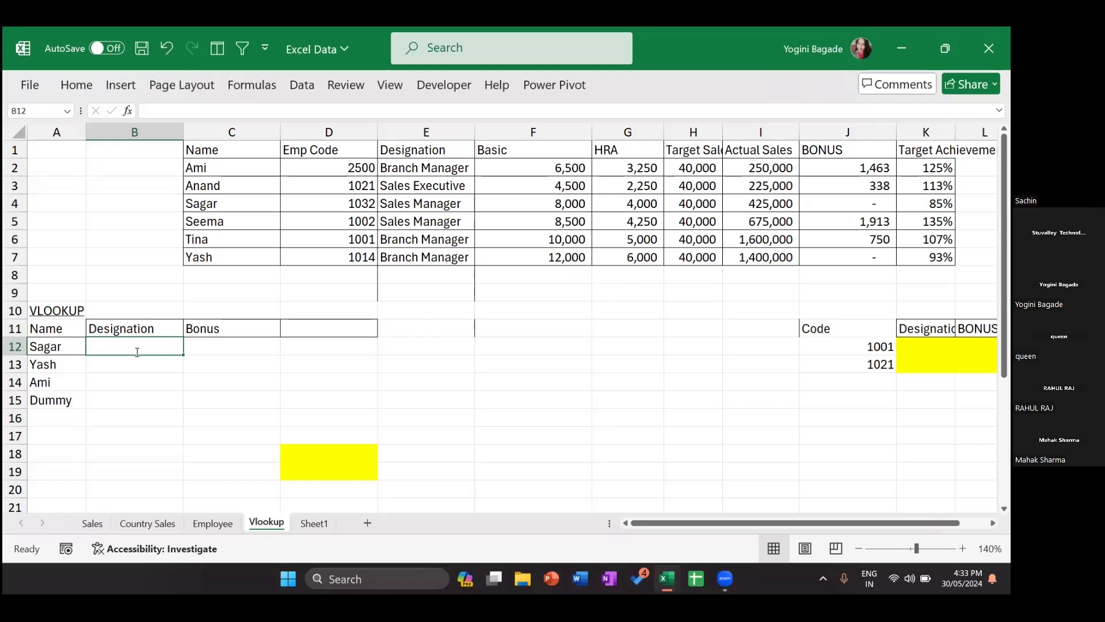
Step: Begin a VLOOKUP in B12 reading =VLOOKUP(A12, with Sagar as lookup value
{"action": "type", "text": "=vl"}
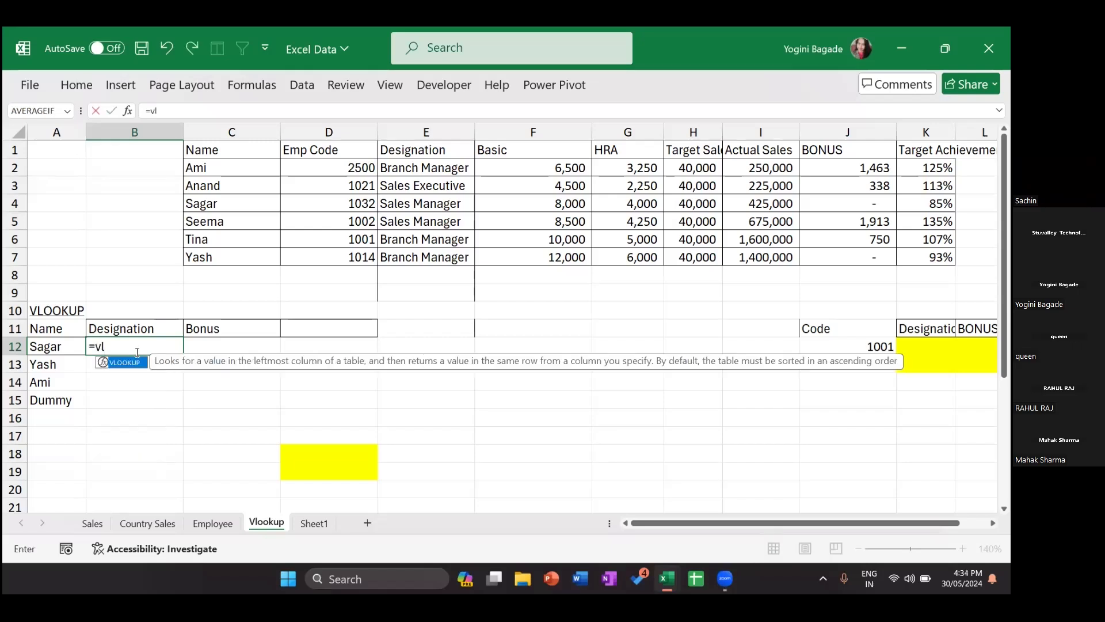
{"action": "key", "text": "Tab"}
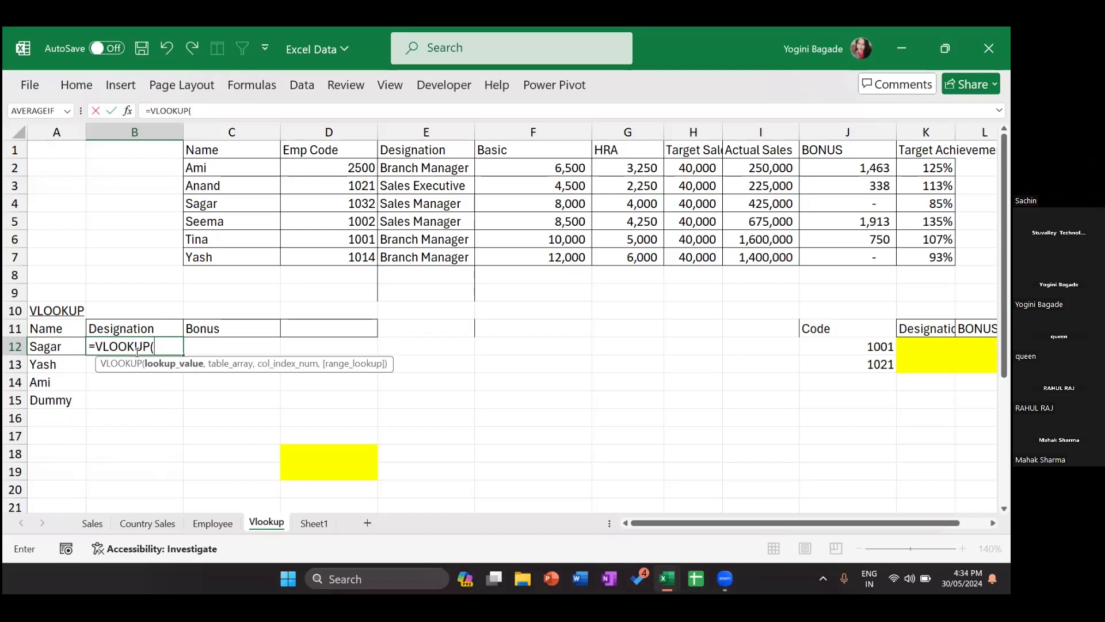
{"action": "left_click", "coordinate": [51, 344]}
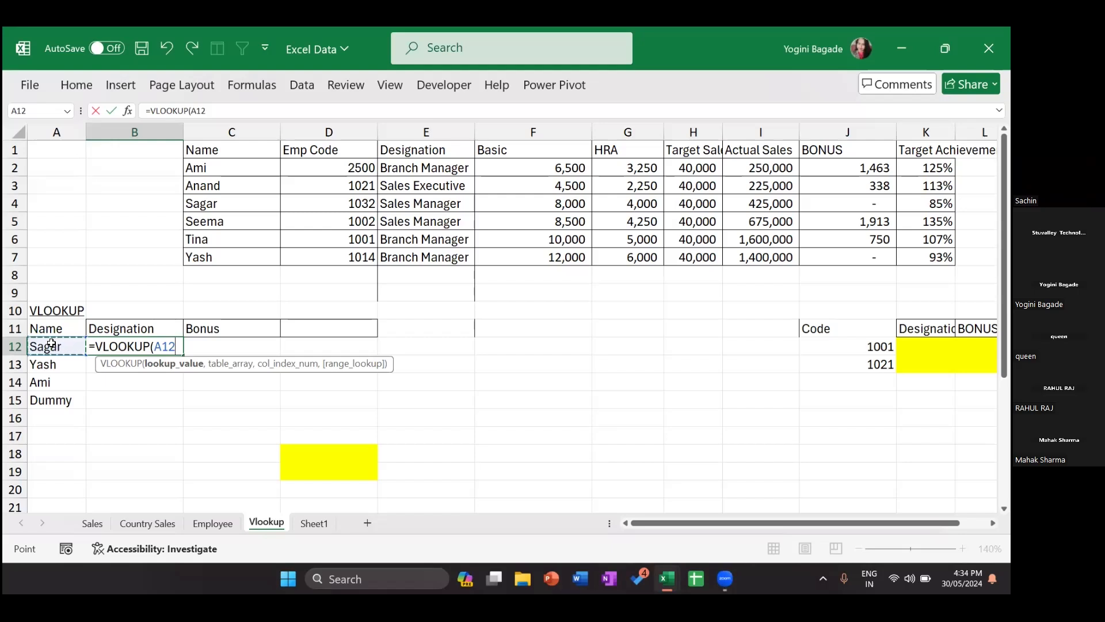
{"action": "type", "text": ","}
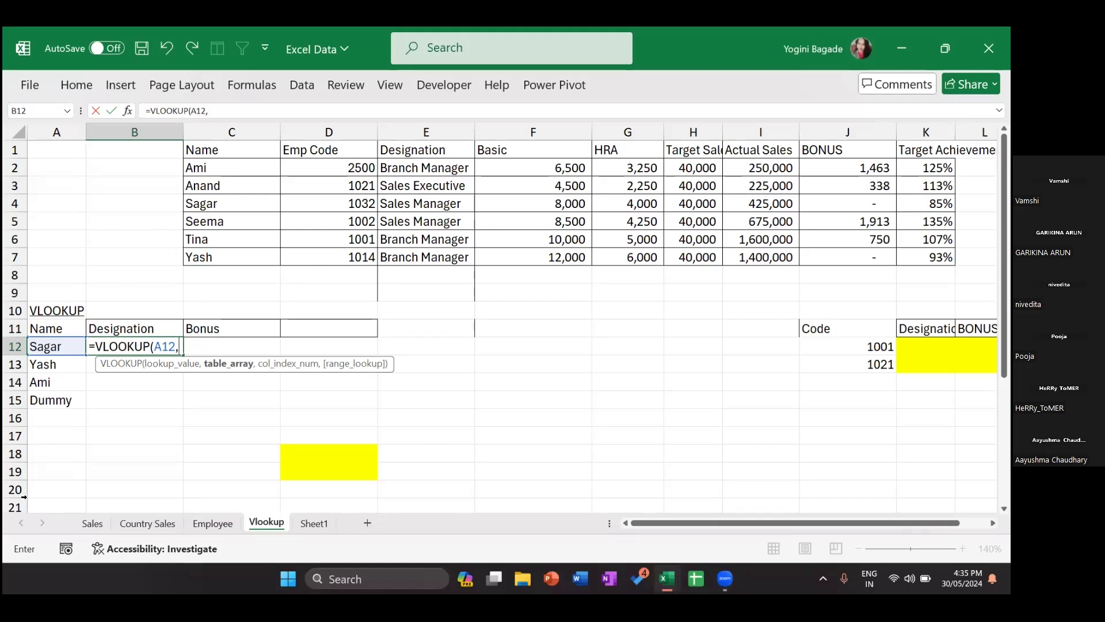
Step: Set the employee table C1:K7 as the table array: =VLOOKUP(A12,C1:K7,
{"action": "left_click", "coordinate": [225, 149]}
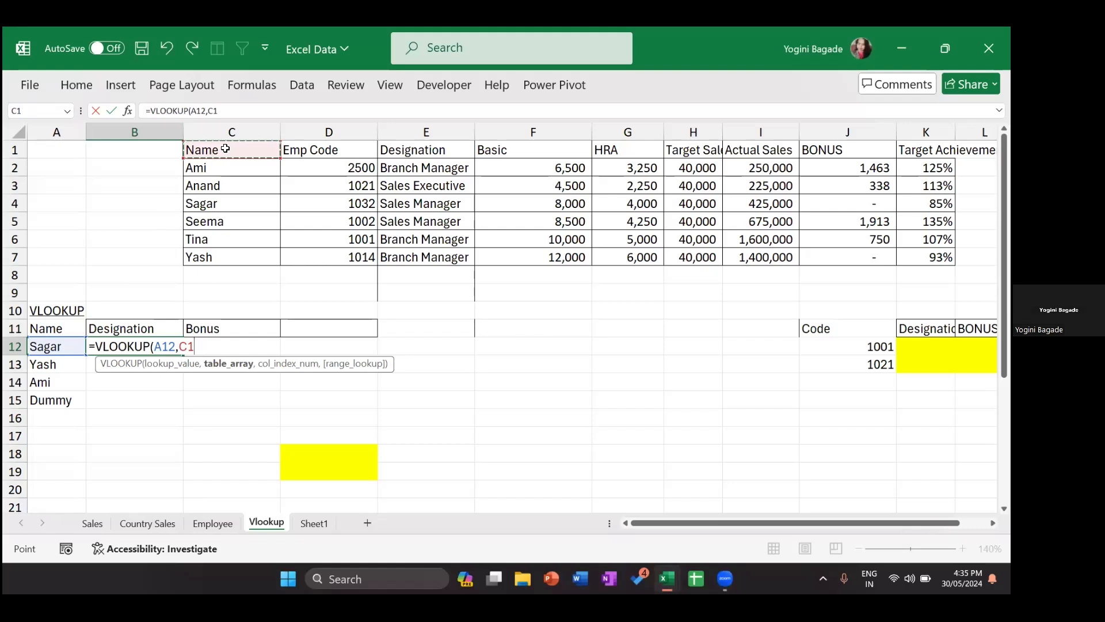
{"action": "key", "text": "ctrl+shift+Right"}
{"action": "key", "text": "ctrl+shift+Down"}
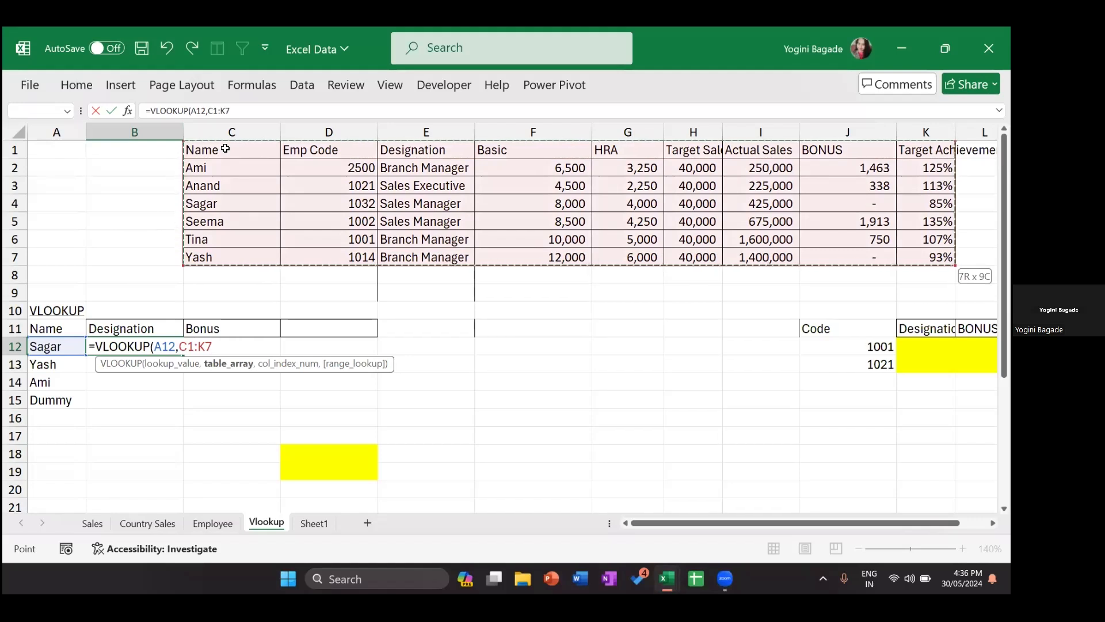
{"action": "left_click", "coordinate": [225, 149]}
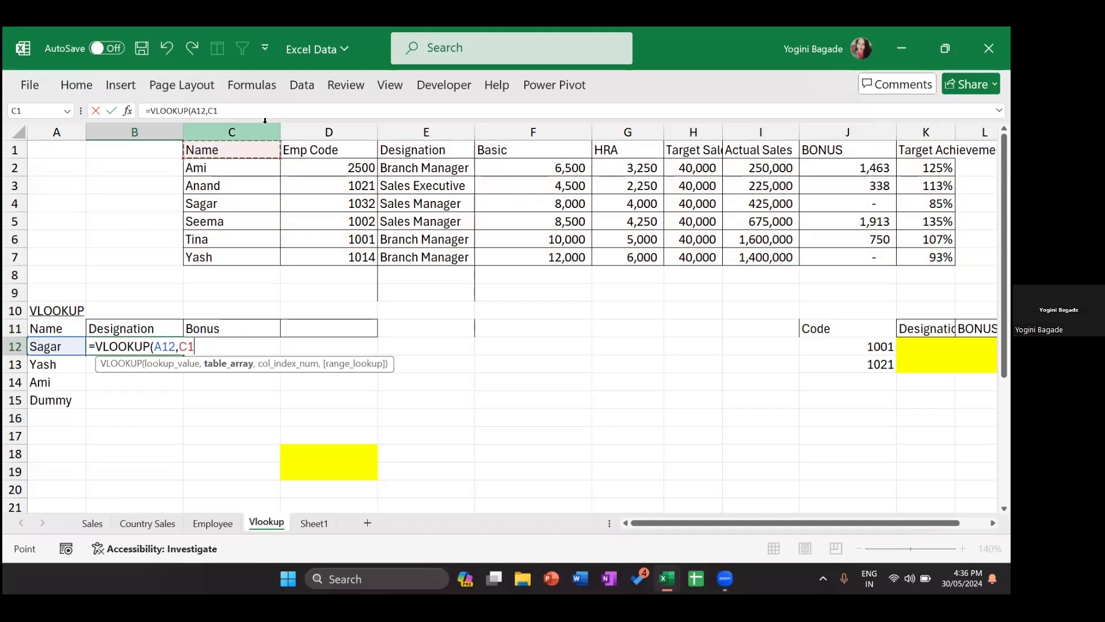
{"action": "key", "text": "ctrl+shift+Right"}
{"action": "key", "text": "ctrl+shift+Down"}
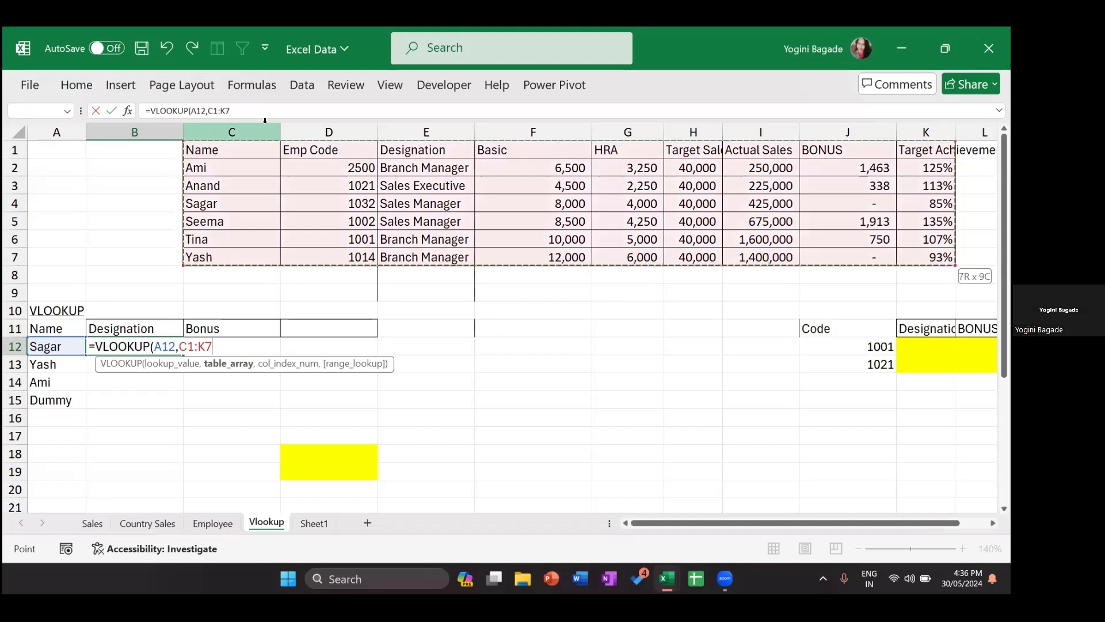
{"action": "type", "text": ","}
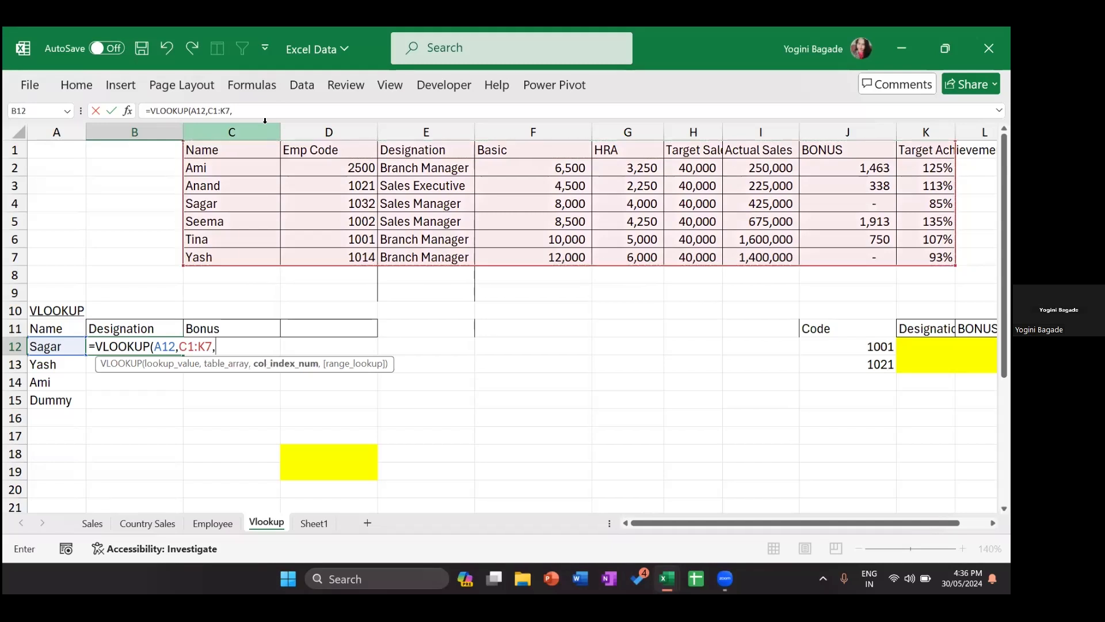
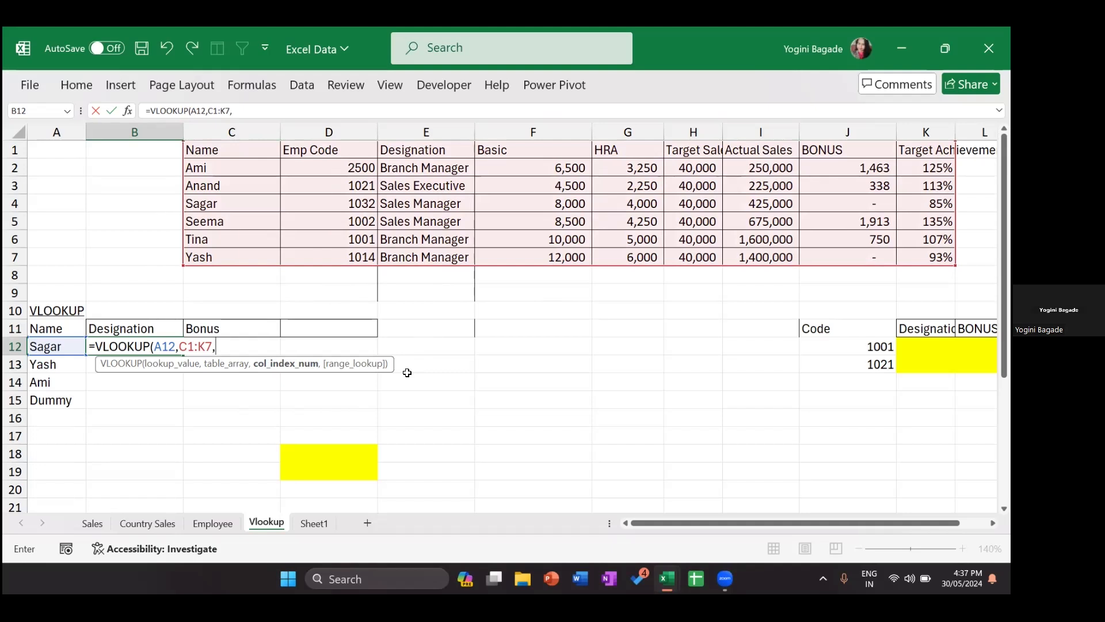
Step: Complete B12's formula as =VLOOKUP(A12,C1:K7,3,0) for an exact-match designation lookup
{"action": "scroll", "coordinate": [263, 454], "scroll_direction": "down", "scroll_amount": 7}
{"action": "left_click", "coordinate": [409, 380]}
{"action": "key", "text": "Up"}
{"action": "key", "text": "Up"}
{"action": "key", "text": "Up"}
{"action": "key", "text": "Up"}
{"action": "key", "text": "Up"}
{"action": "key", "text": "Up"}
{"action": "key", "text": "Up"}
{"action": "key", "text": "Up"}
{"action": "key", "text": "Up"}
{"action": "key", "text": "Up"}
{"action": "key", "text": "Up"}
{"action": "key", "text": "Up"}
{"action": "key", "text": "Up"}
{"action": "key", "text": "Up"}
{"action": "key", "text": "Up"}
{"action": "key", "text": "Up"}
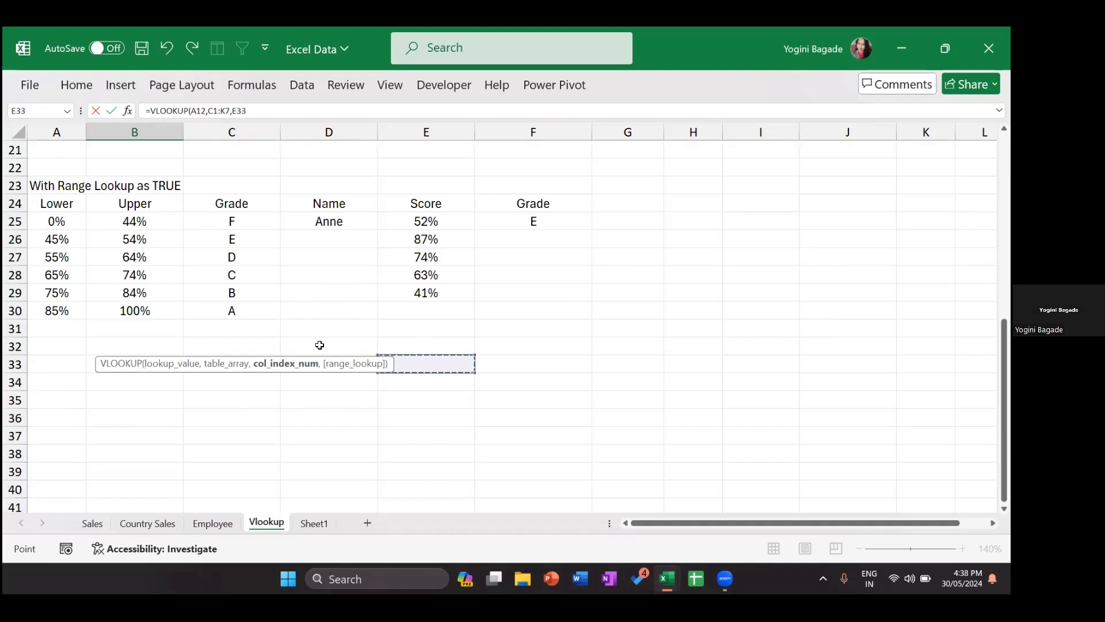
{"action": "key", "text": "Up"}
{"action": "key", "text": "Up"}
{"action": "key", "text": "Up"}
{"action": "key", "text": "Up"}
{"action": "key", "text": "Up"}
{"action": "key", "text": "Up"}
{"action": "key", "text": "Up"}
{"action": "key", "text": "Up"}
{"action": "key", "text": "Up"}
{"action": "key", "text": "Up"}
{"action": "key", "text": "Up"}
{"action": "key", "text": "Up"}
{"action": "key", "text": "Up"}
{"action": "key", "text": "Up"}
{"action": "key", "text": "Up"}
{"action": "key", "text": "Up"}
{"action": "key", "text": "Up"}
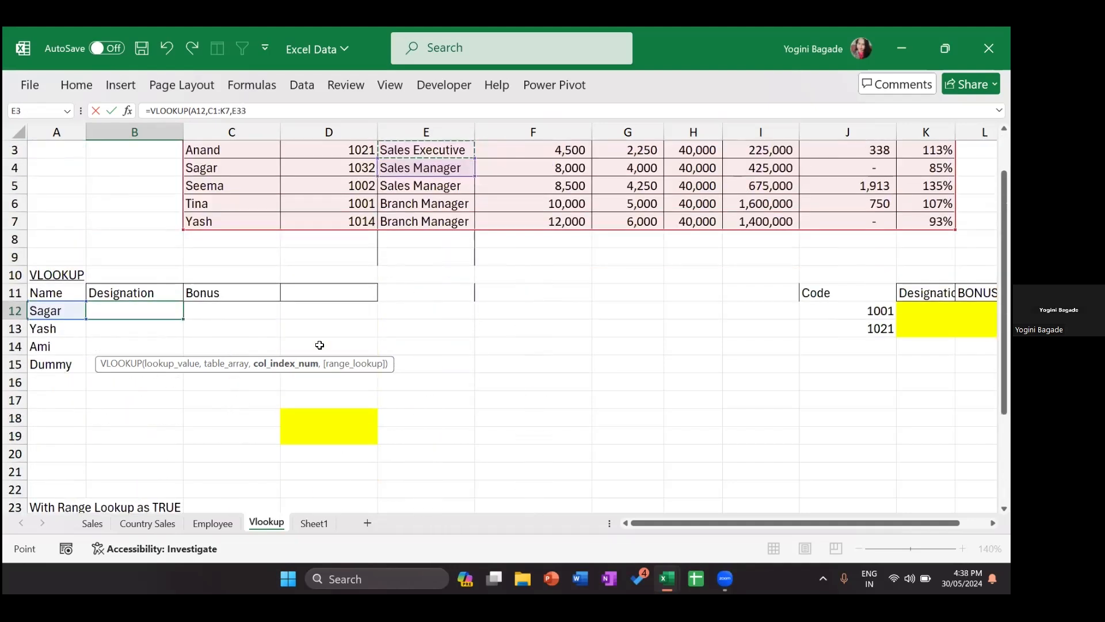
{"action": "left_click", "coordinate": [319, 345]}
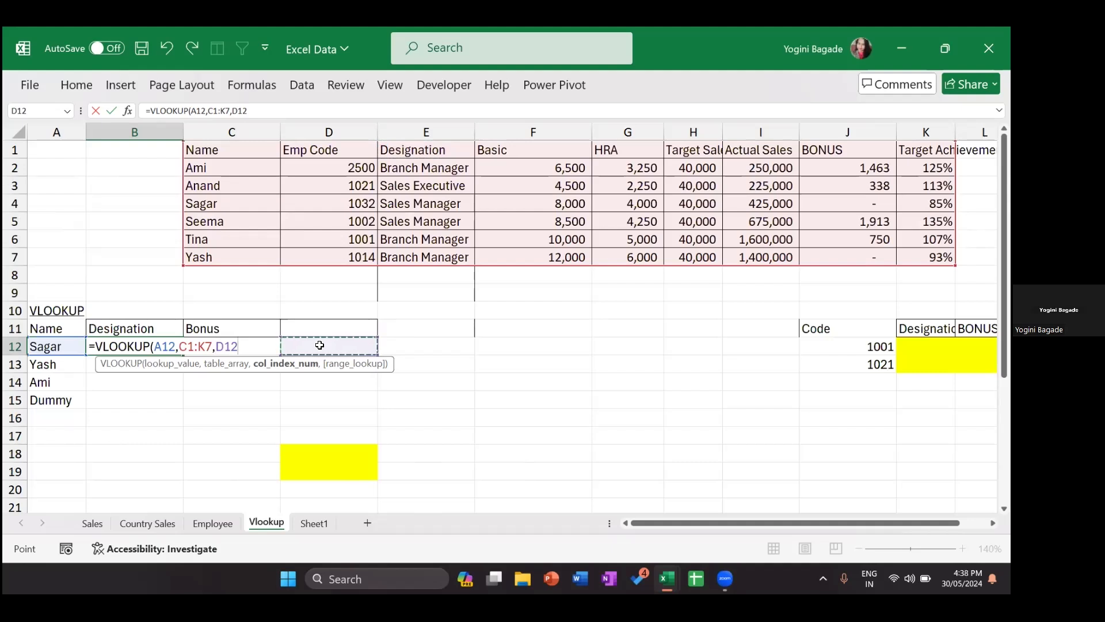
{"action": "key", "text": "BackSpace"}
{"action": "key", "text": "BackSpace"}
{"action": "key", "text": "BackSpace"}
{"action": "type", "text": "3"}
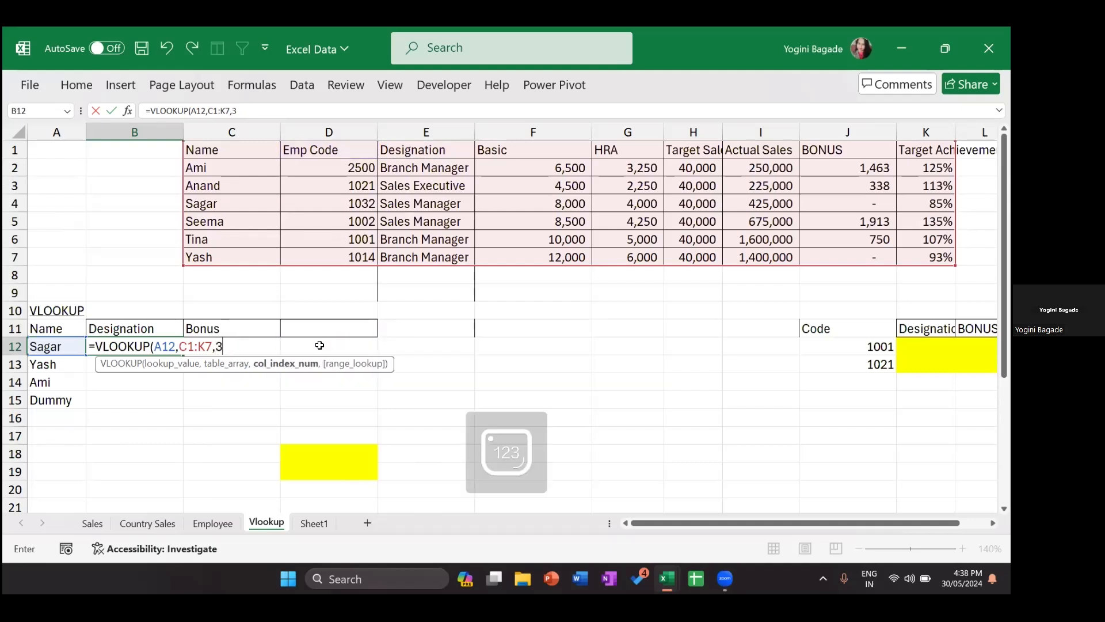
{"action": "type", "text": ","}
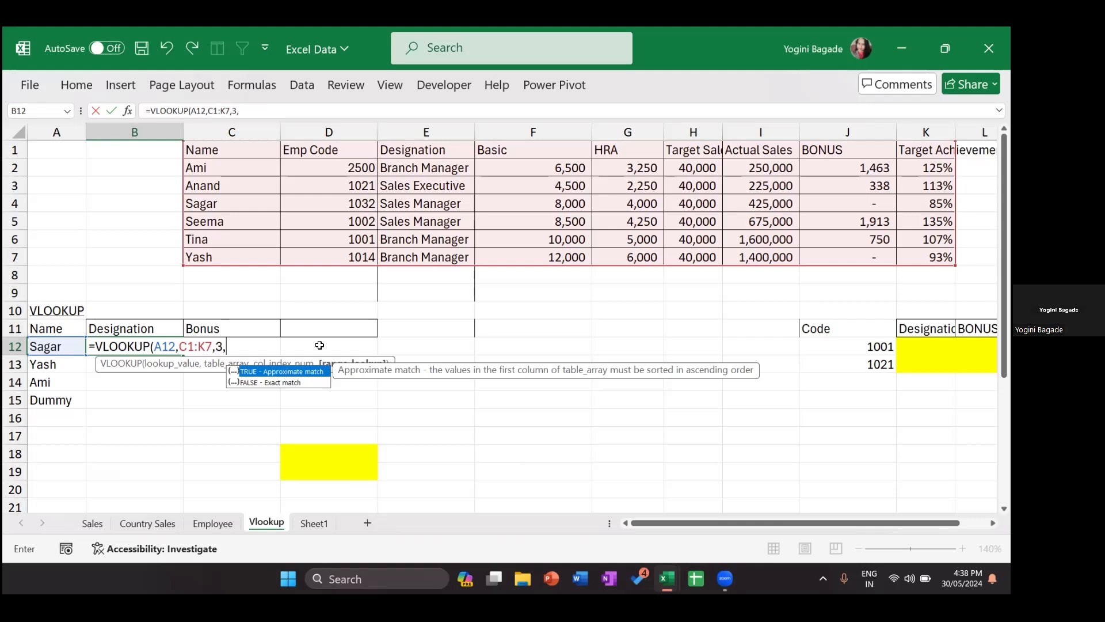
{"action": "type", "text": "0)"}
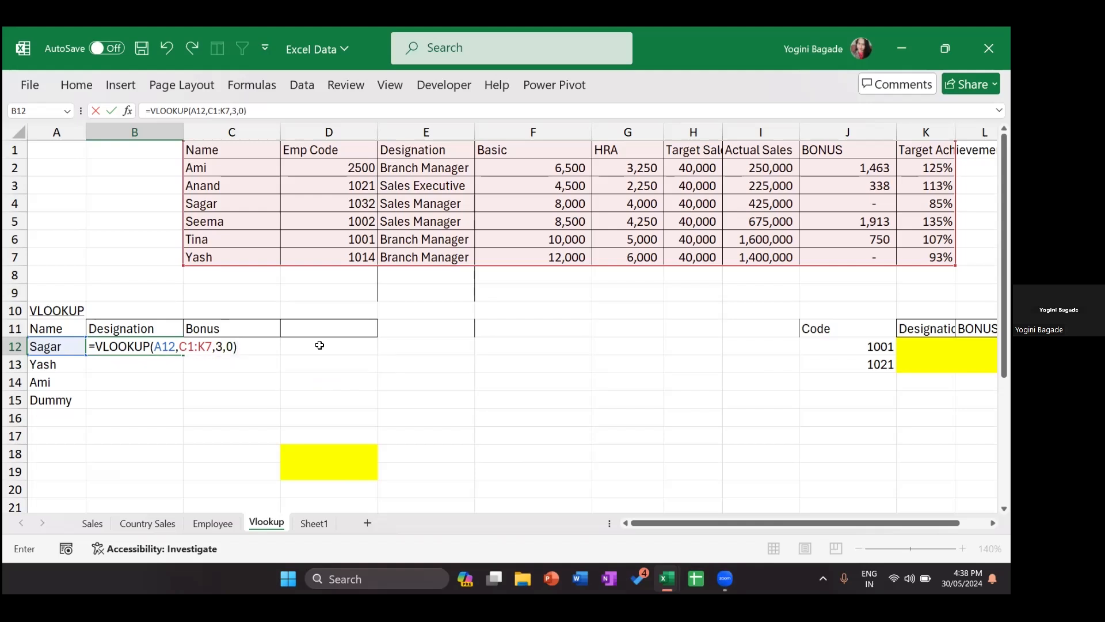
Step: Confirm B12's lookup (Sales Manager) and fill it down to B15
{"action": "key", "text": "Return"}
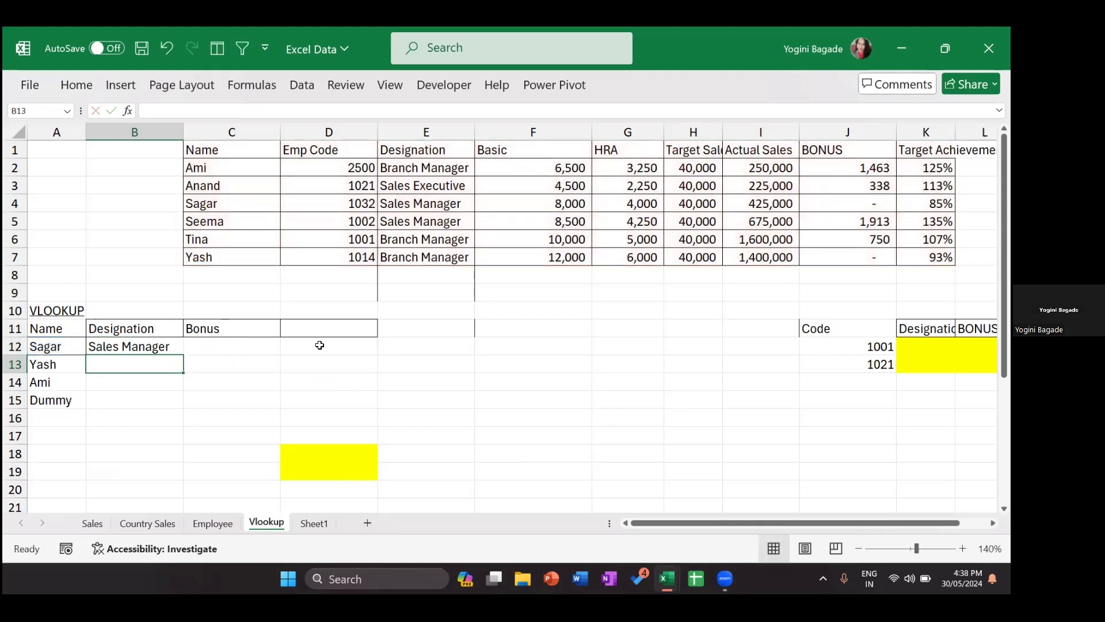
{"action": "key", "text": "Up"}
{"action": "key", "text": "shift+Down"}
{"action": "key", "text": "shift+Down"}
{"action": "key", "text": "shift+Down"}
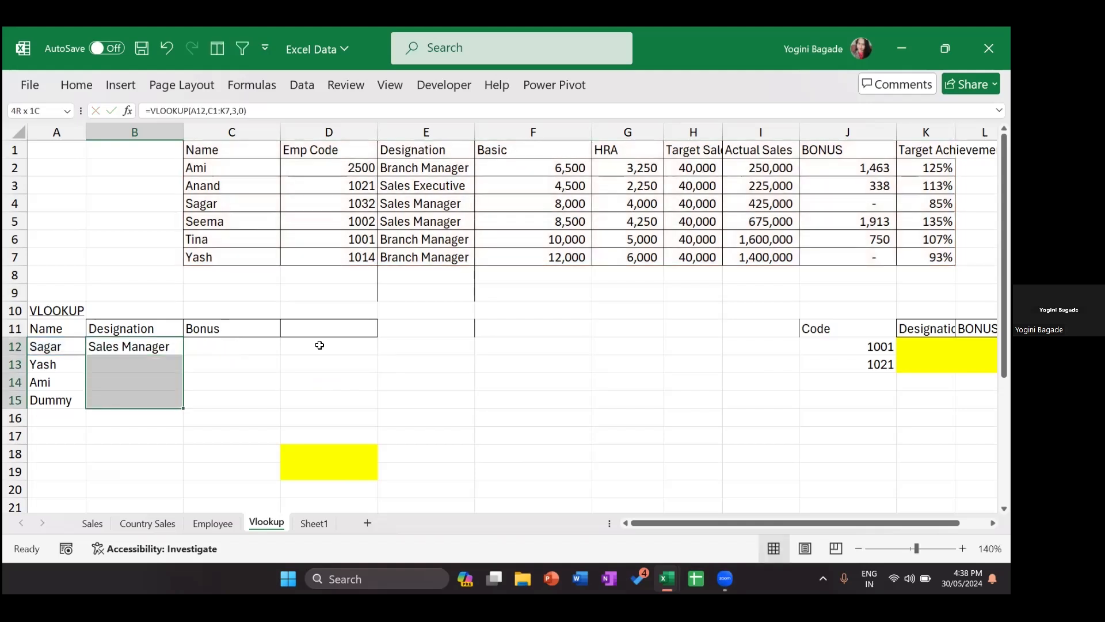
{"action": "key", "text": "ctrl+d"}
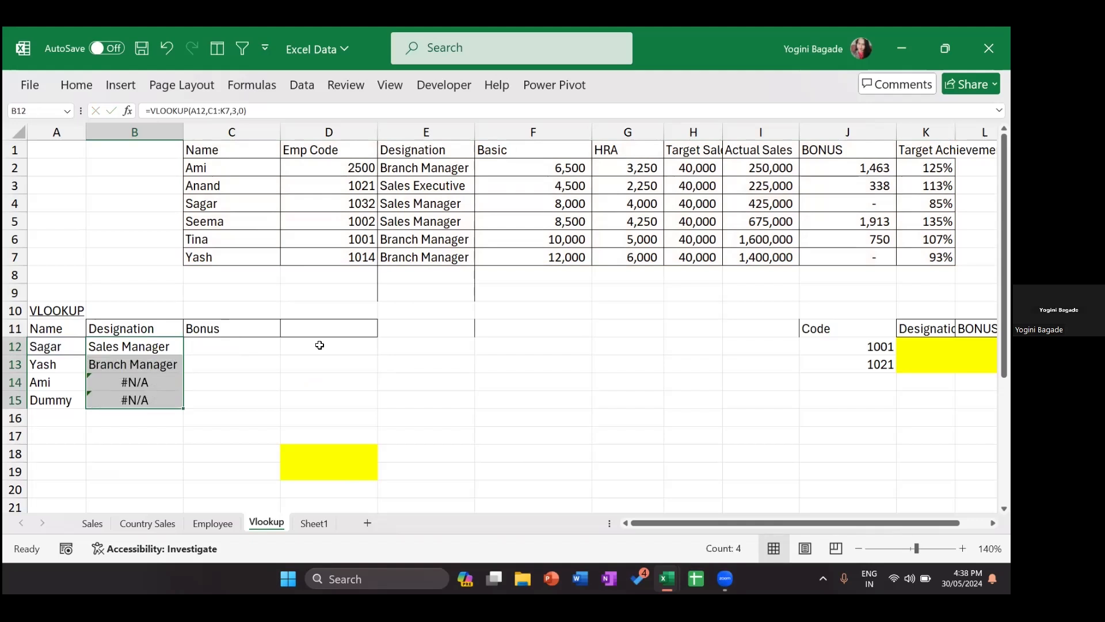
Step: Inspect the copied formulas in B13:B15, whose table range has shifted downward
{"action": "key", "text": "Down"}
{"action": "key", "text": "F2"}
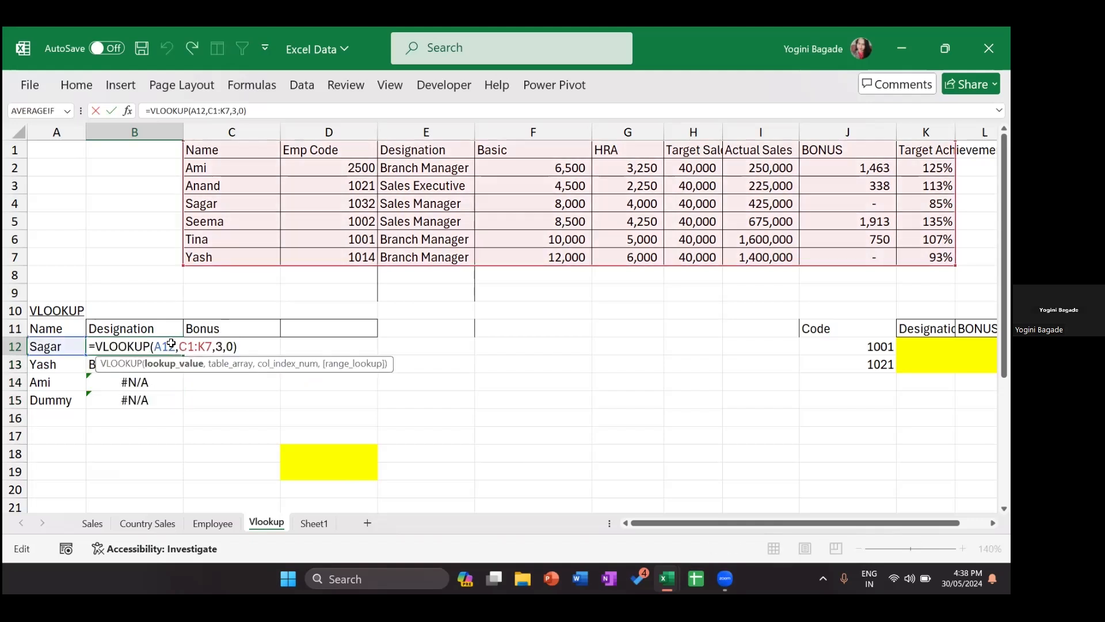
{"action": "key", "text": "Escape"}
{"action": "key", "text": "F2"}
{"action": "key", "text": "Escape"}
{"action": "key", "text": "Down"}
{"action": "key", "text": "F2"}
{"action": "key", "text": "Escape"}
{"action": "key", "text": "Down"}
{"action": "key", "text": "F2"}
{"action": "key", "text": "Return"}
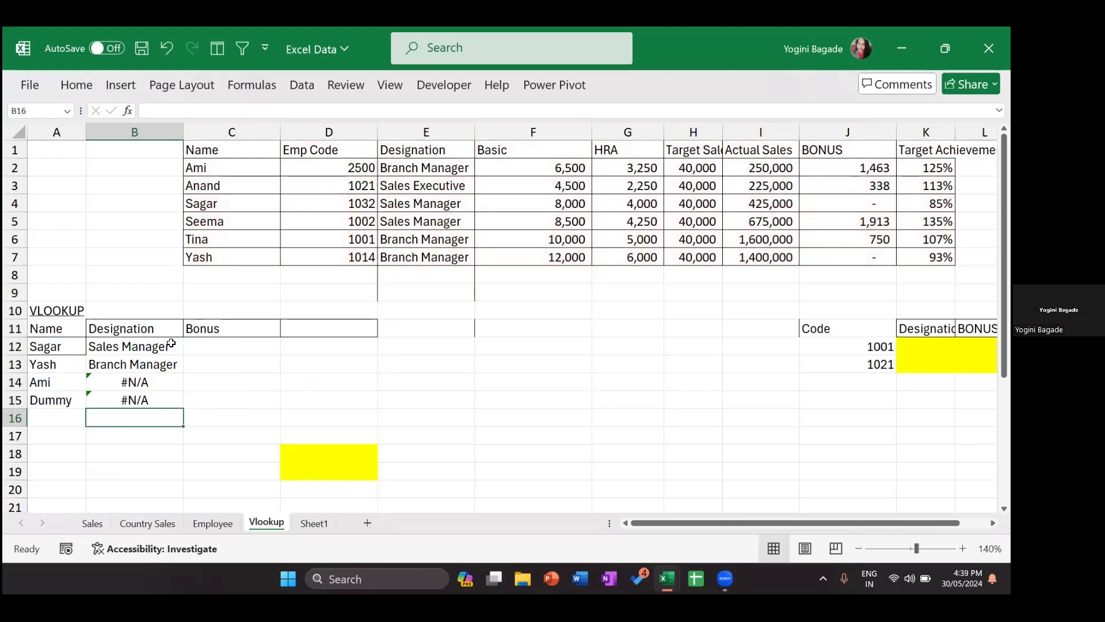
Step: Re-examine each formula from B12 to B15 to compare their table ranges
{"action": "left_click", "coordinate": [122, 348]}
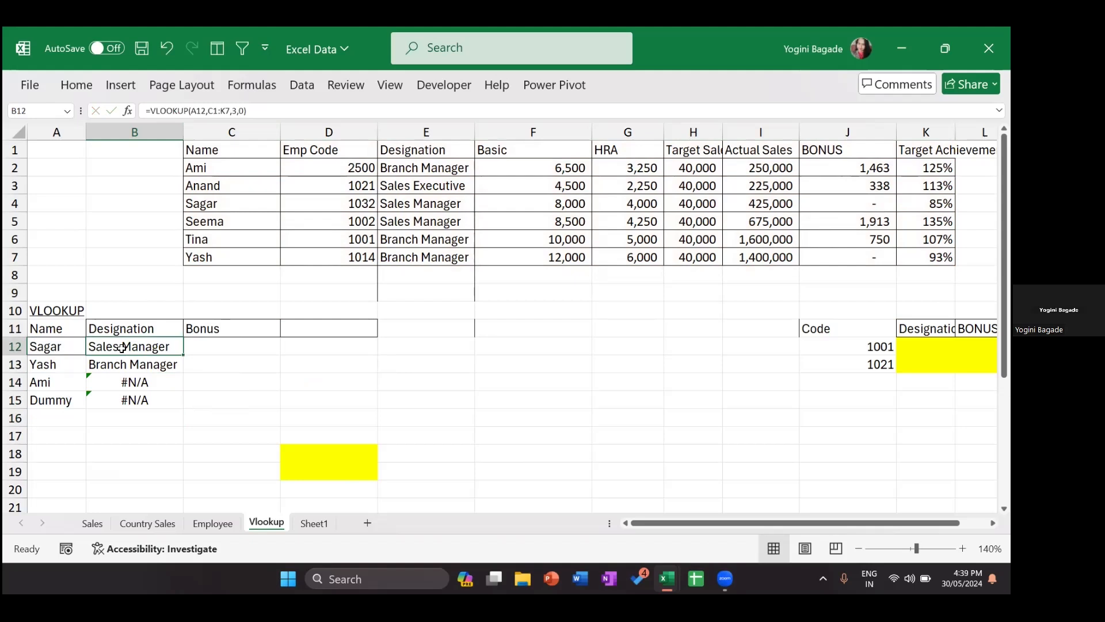
{"action": "double_click", "coordinate": [122, 348]}
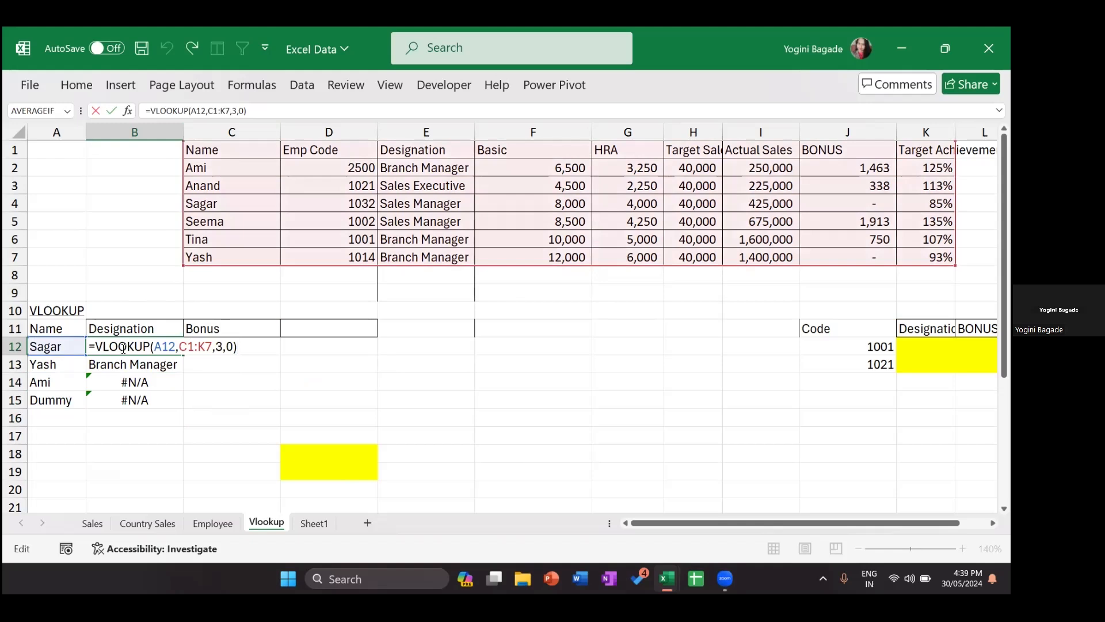
{"action": "key", "text": "Return"}
{"action": "key", "text": "F2"}
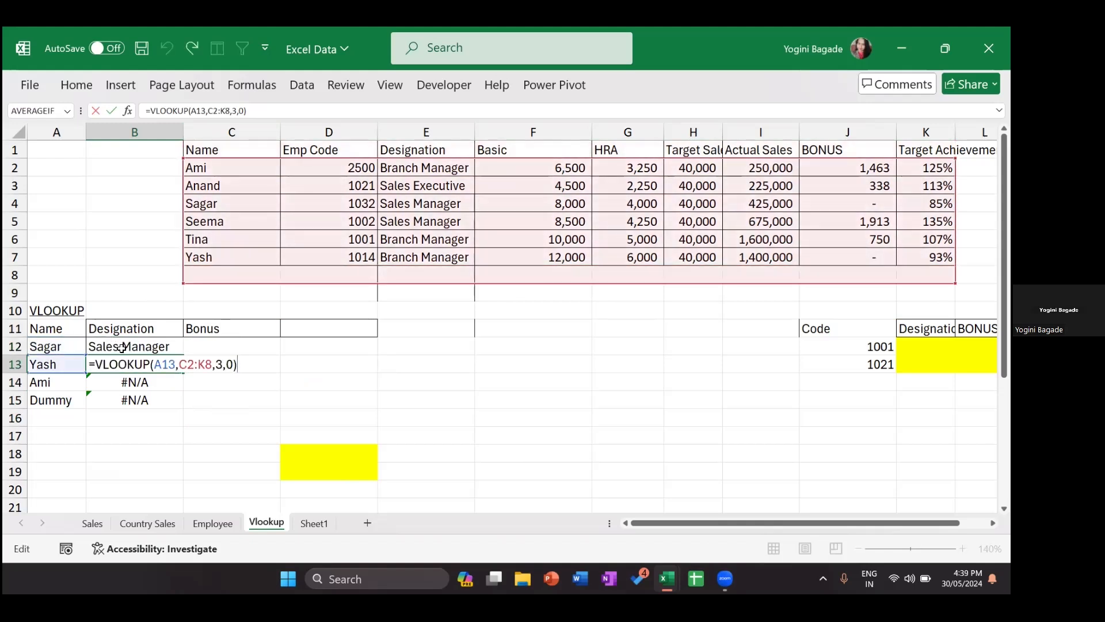
{"action": "key", "text": "Return"}
{"action": "key", "text": "F2"}
{"action": "key", "text": "Return"}
{"action": "key", "text": "F2"}
{"action": "key", "text": "Return"}
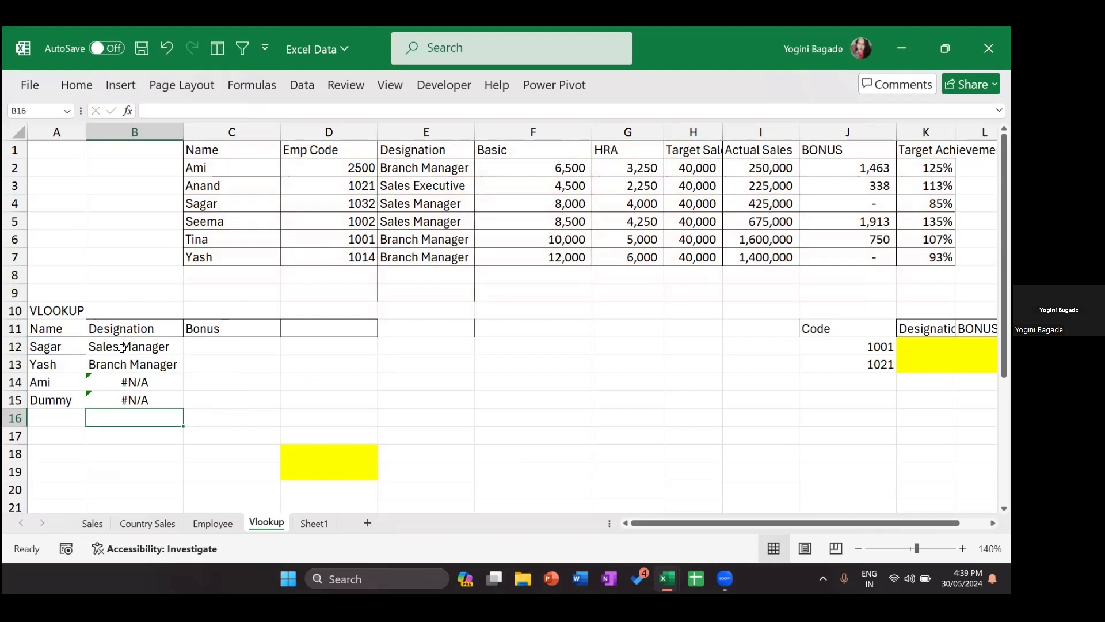
Step: Lock B12's table range as $C$1:$K$7 and refill B12:B15
{"action": "double_click", "coordinate": [122, 348]}
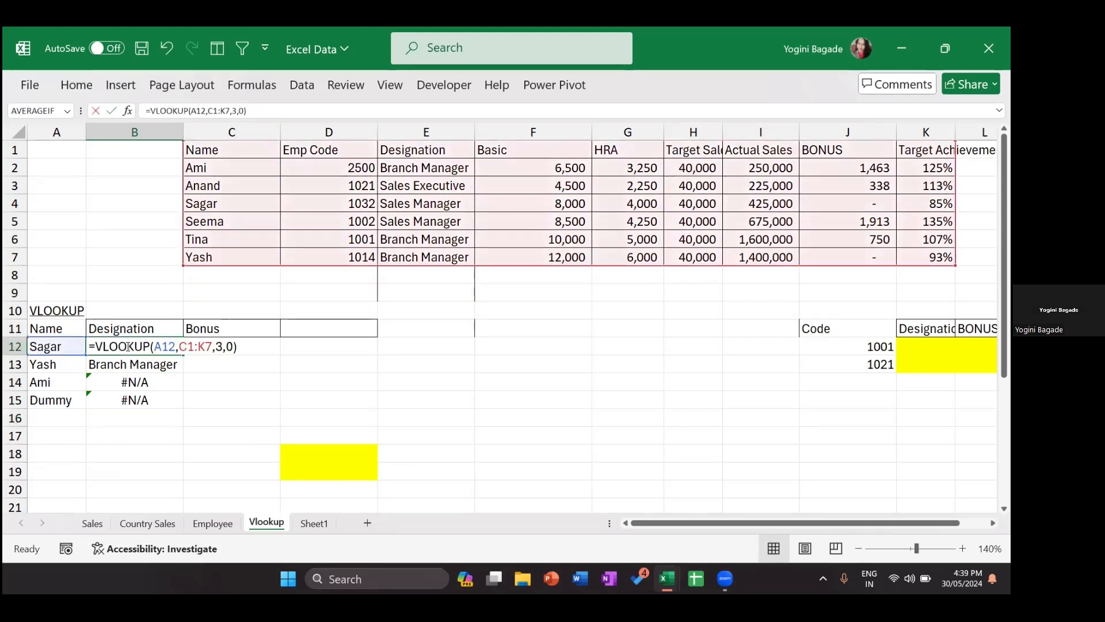
{"action": "left_click_drag", "start_coordinate": [212, 344], "coordinate": [181, 340]}
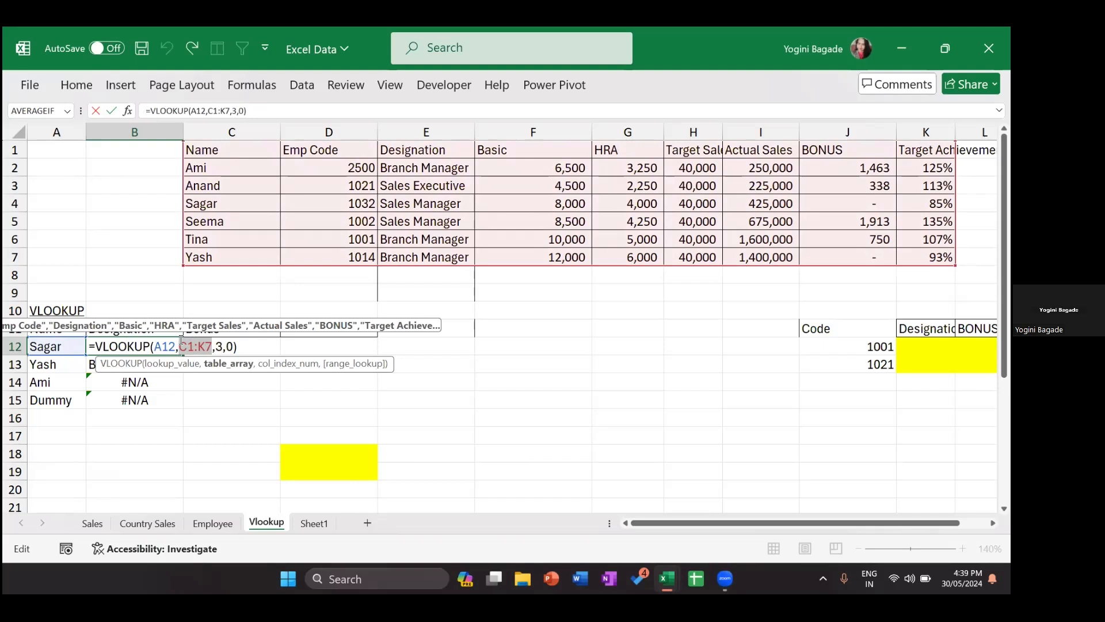
{"action": "key", "text": "Return"}
{"action": "left_click_drag", "start_coordinate": [179, 339], "coordinate": [173, 399]}
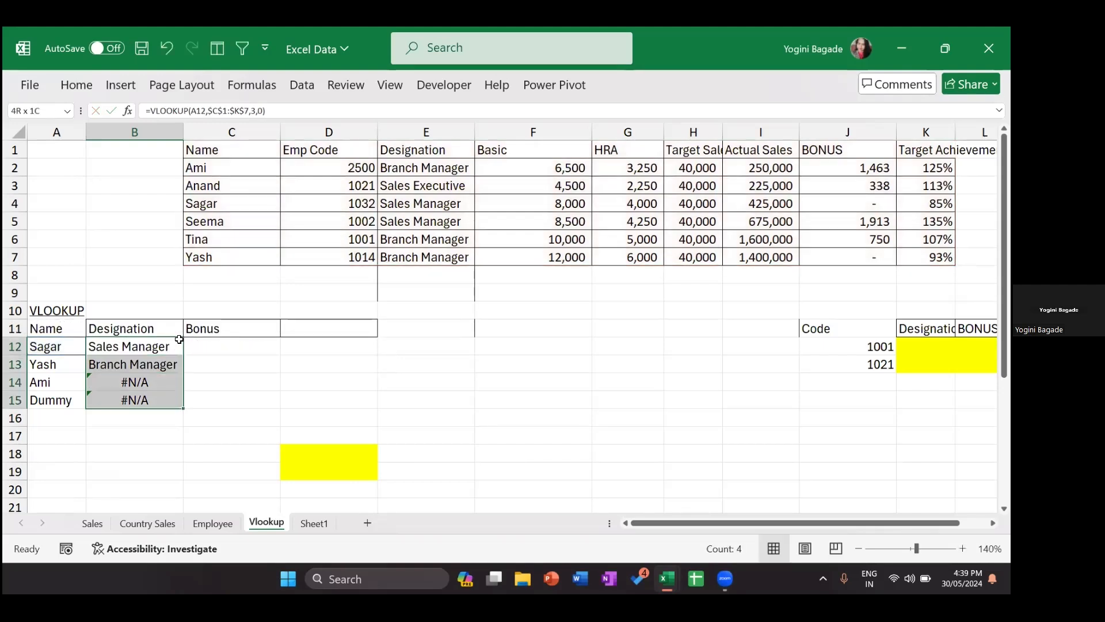
{"action": "key", "text": "ctrl+d"}
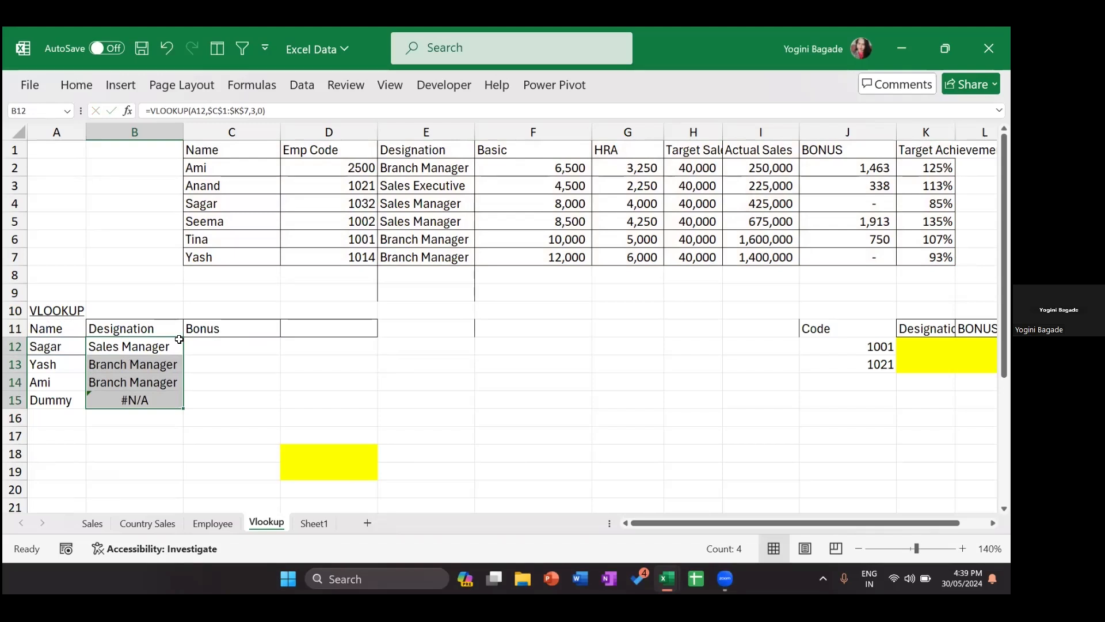
Step: Review the corrected formulas: Ami now shows Branch Manager, Dummy stays #N/A
{"action": "double_click", "coordinate": [120, 383]}
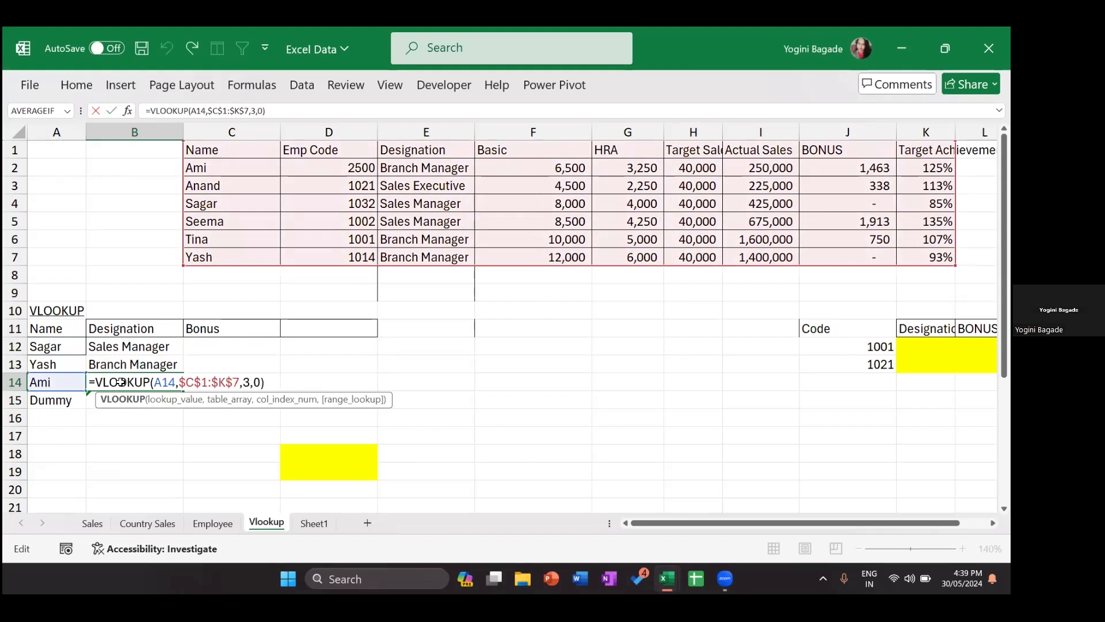
{"action": "key", "text": "Return"}
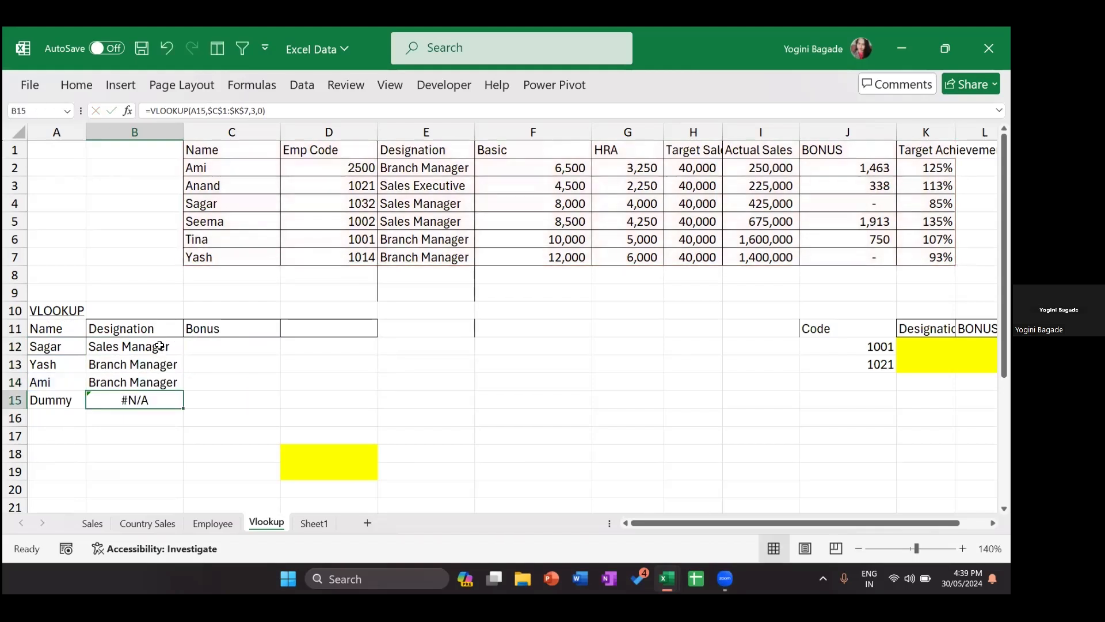
{"action": "double_click", "coordinate": [160, 346]}
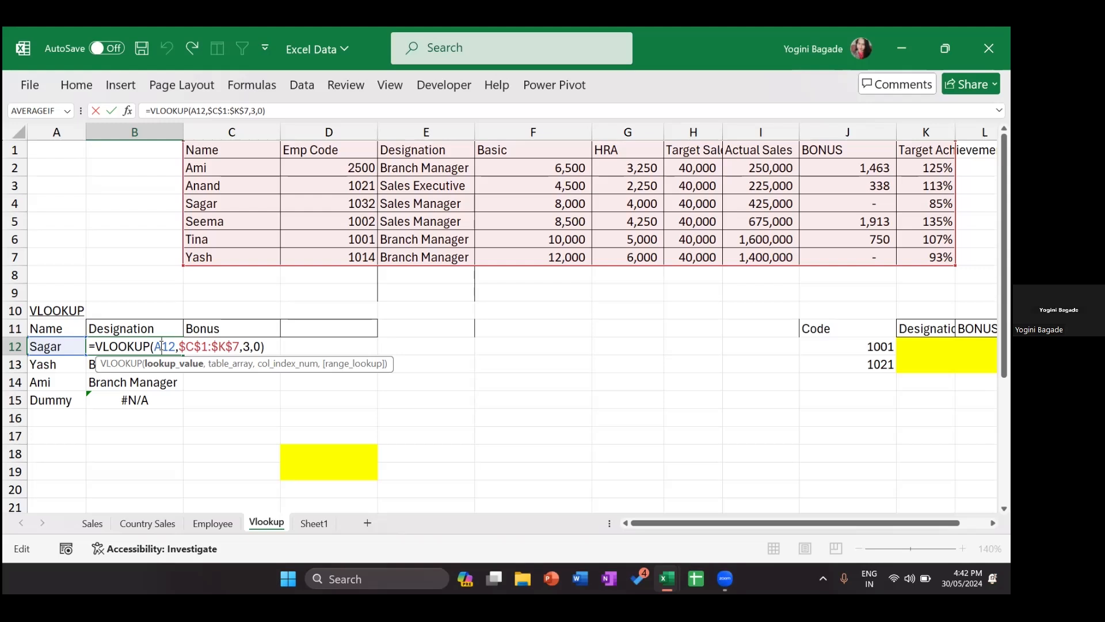
{"action": "key", "text": "Return"}
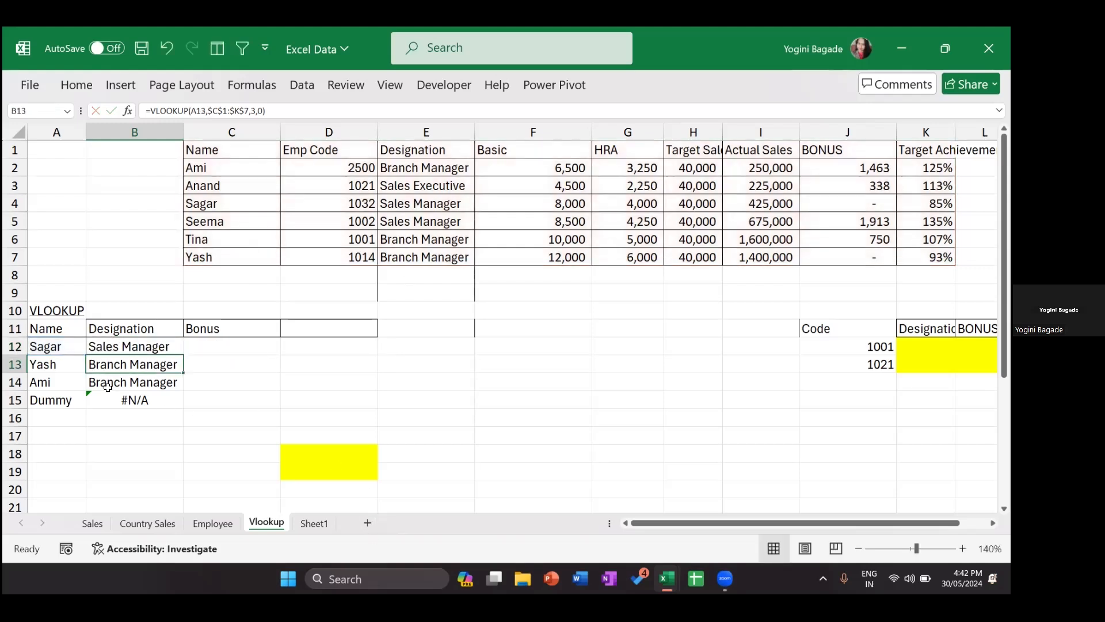
{"action": "left_click", "coordinate": [129, 398]}
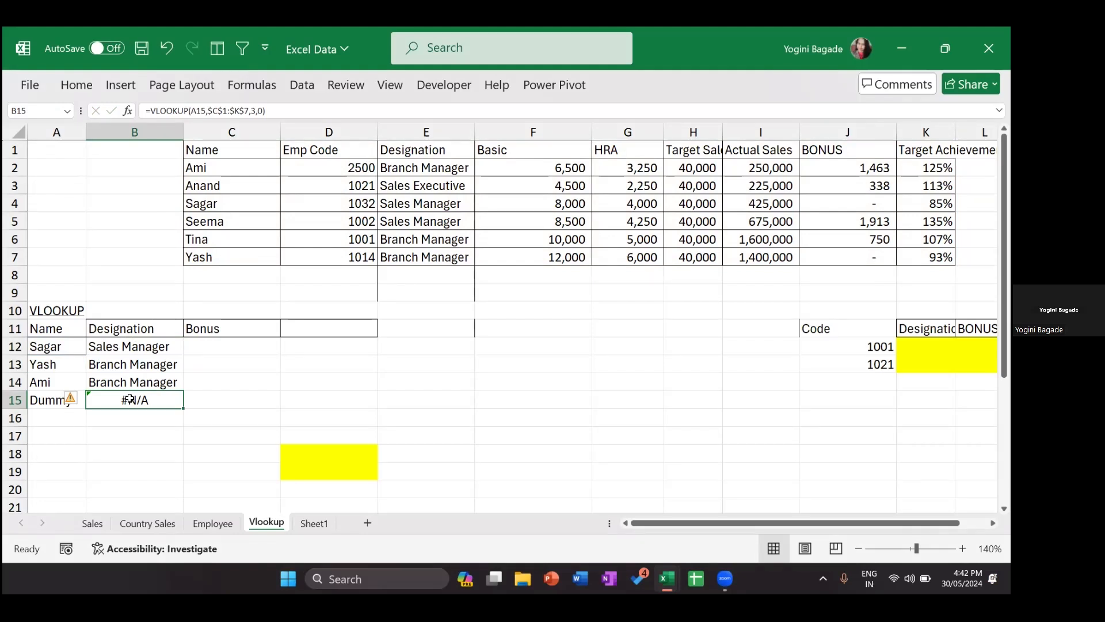
Step: Enter a trial =IFERROR(B12,"no data") formula in D12
{"action": "left_click", "coordinate": [306, 355]}
{"action": "type", "text": "="}
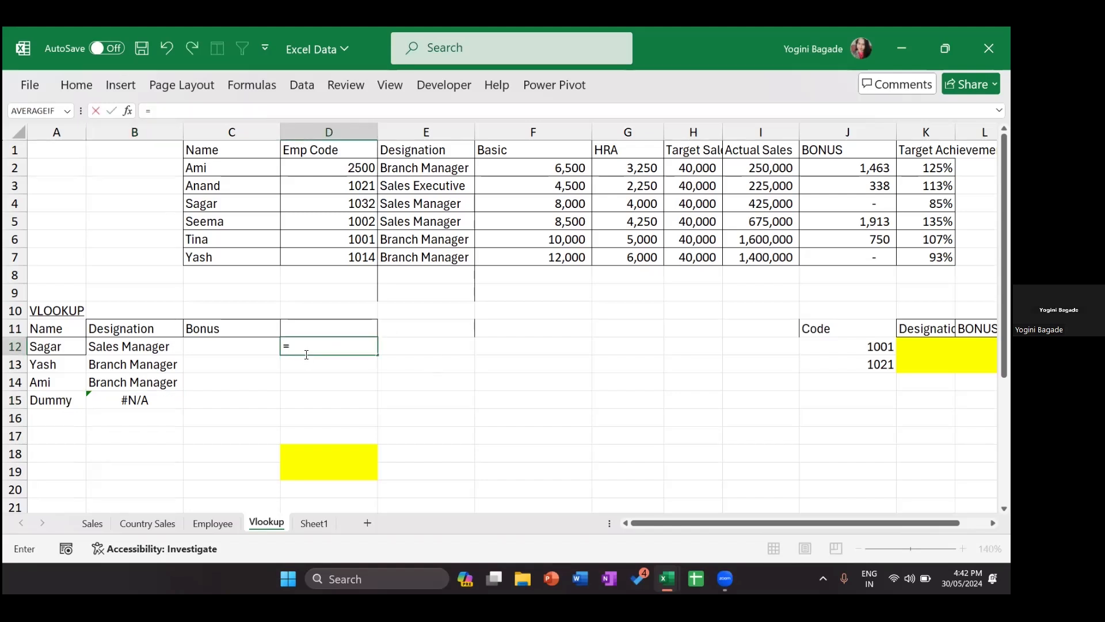
{"action": "type", "text": "if"}
{"action": "key", "text": "Down"}
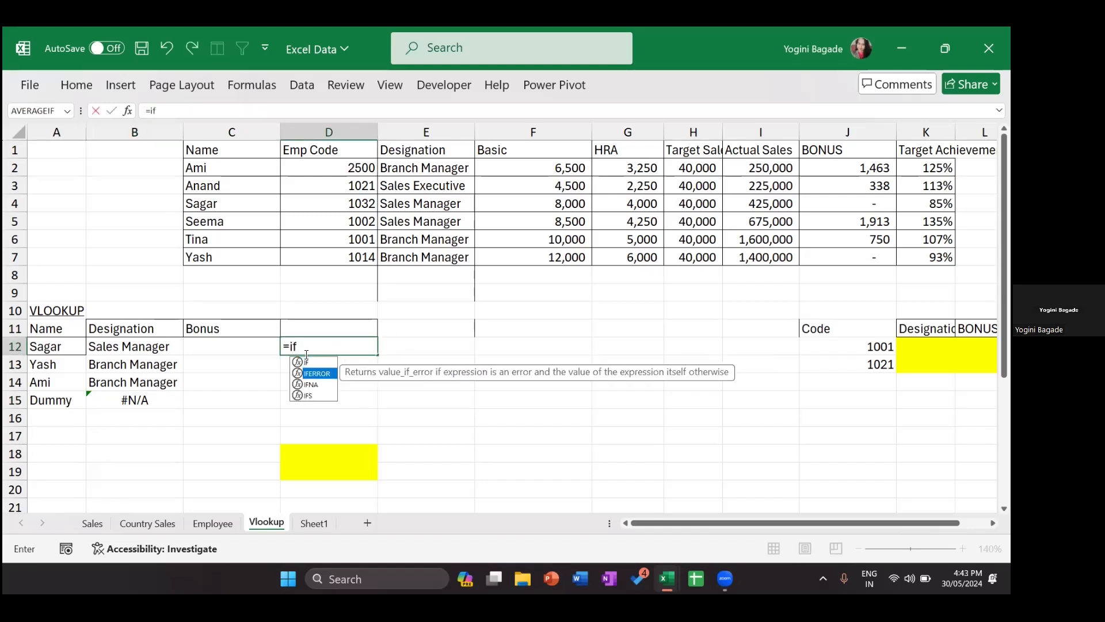
{"action": "key", "text": "Tab"}
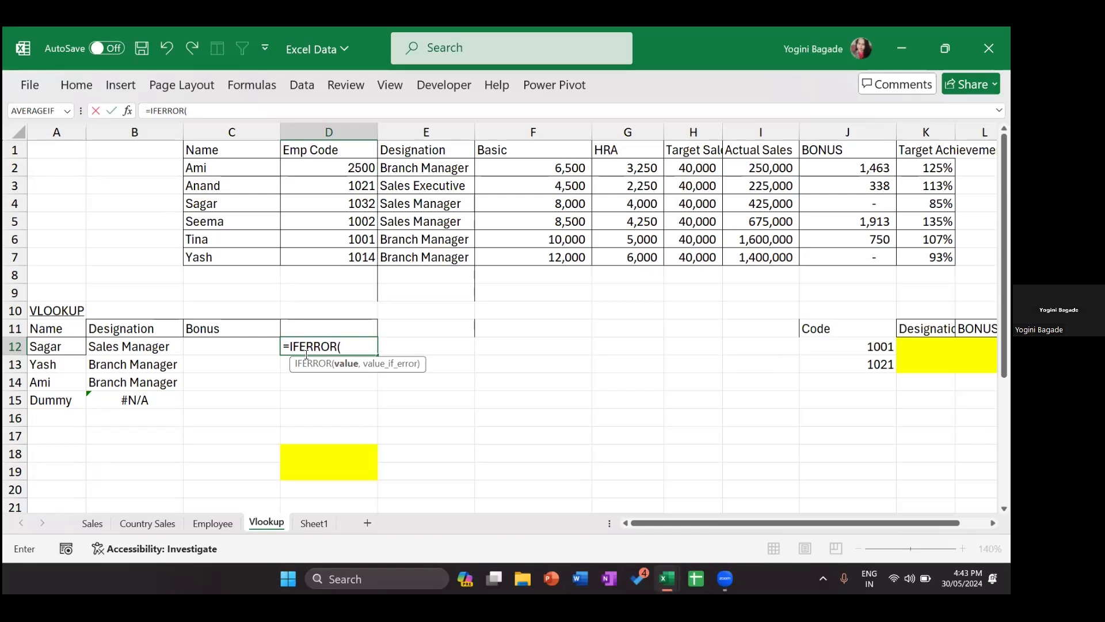
{"action": "left_click", "coordinate": [139, 344]}
{"action": "type", "text": ","}
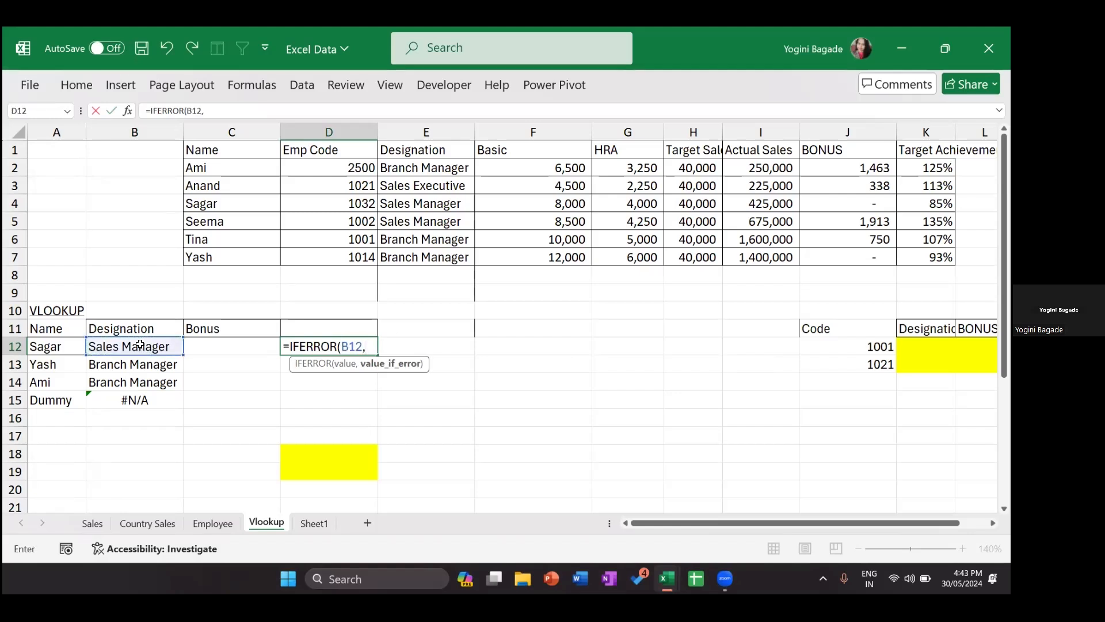
{"action": "type", "text": "\"no data\")"}
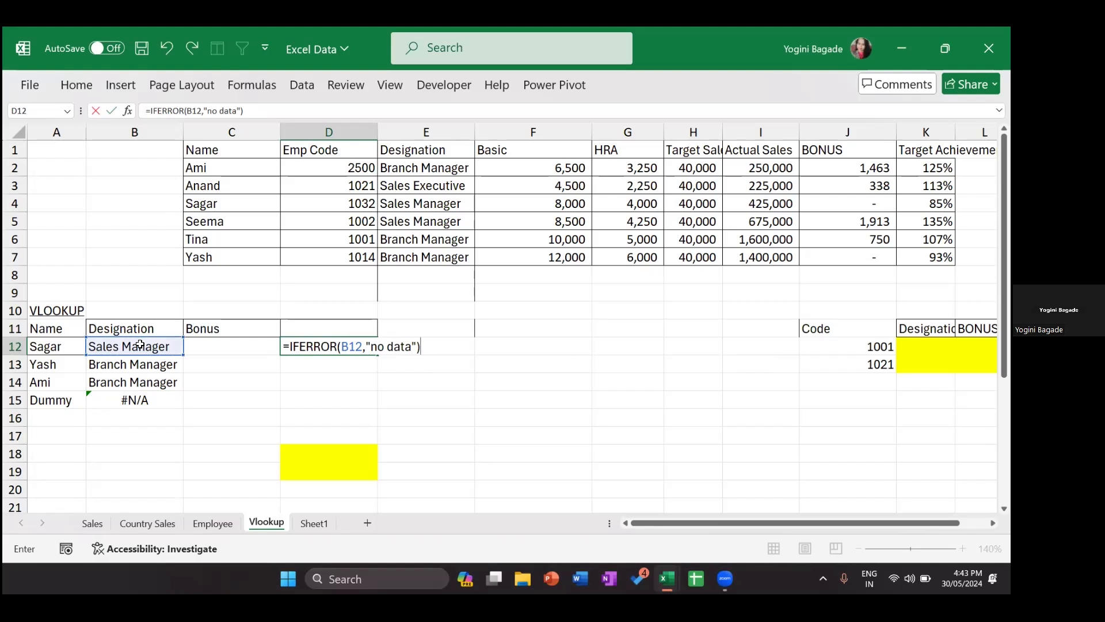
{"action": "key", "text": "Return"}
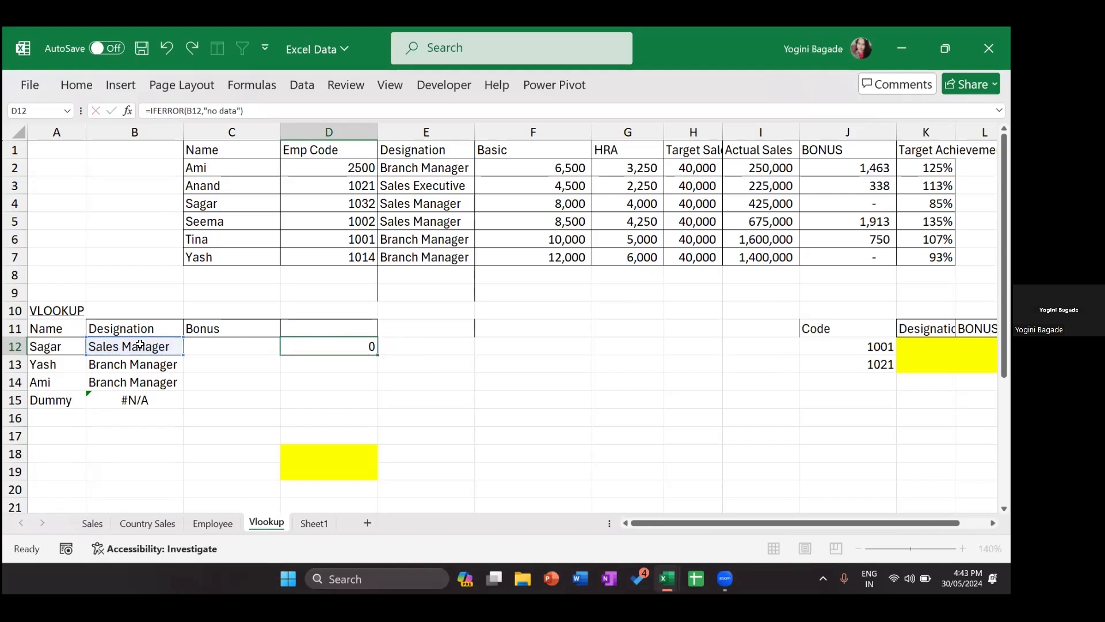
Step: Fill the trial IFERROR formula down to D15, then clear D12:D15
{"action": "left_click", "coordinate": [334, 348]}
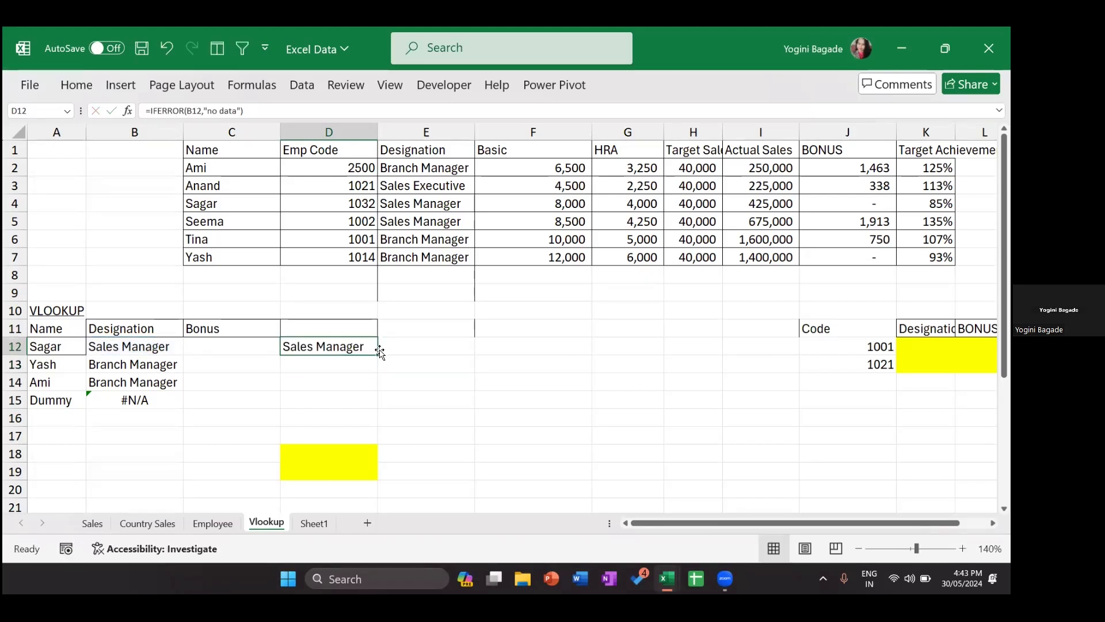
{"action": "left_click_drag", "start_coordinate": [377, 353], "coordinate": [373, 412]}
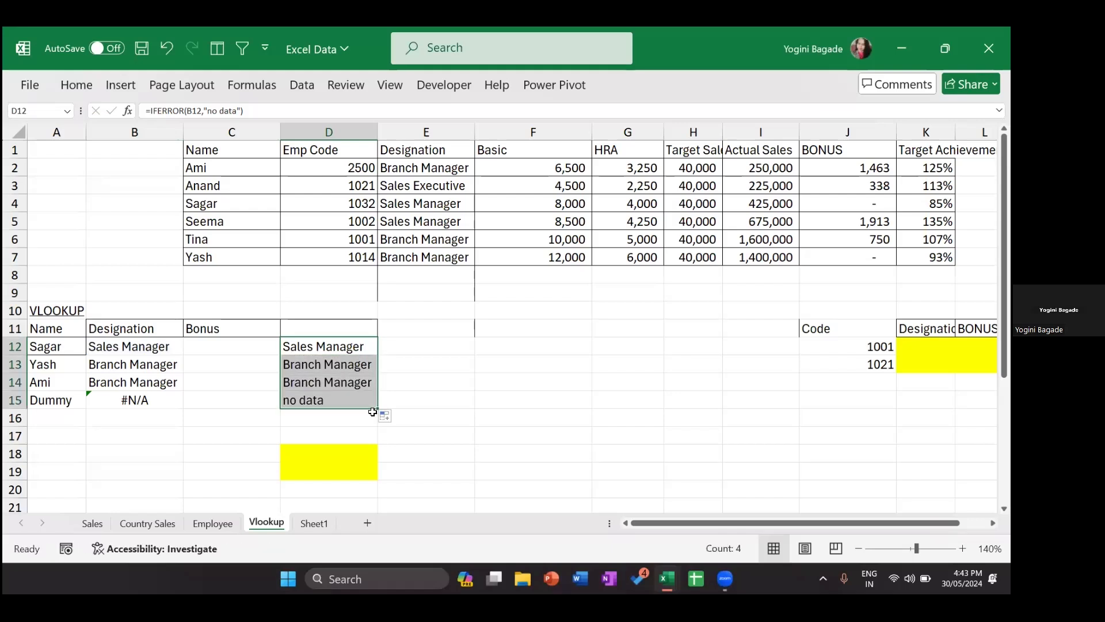
{"action": "double_click", "coordinate": [345, 349]}
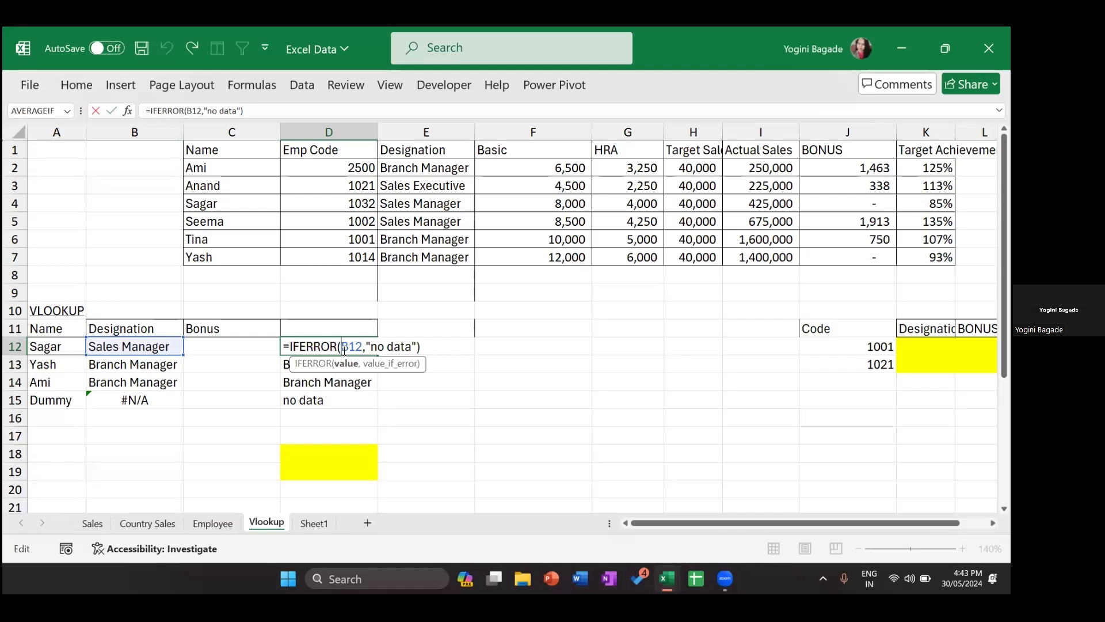
{"action": "key", "text": "Return"}
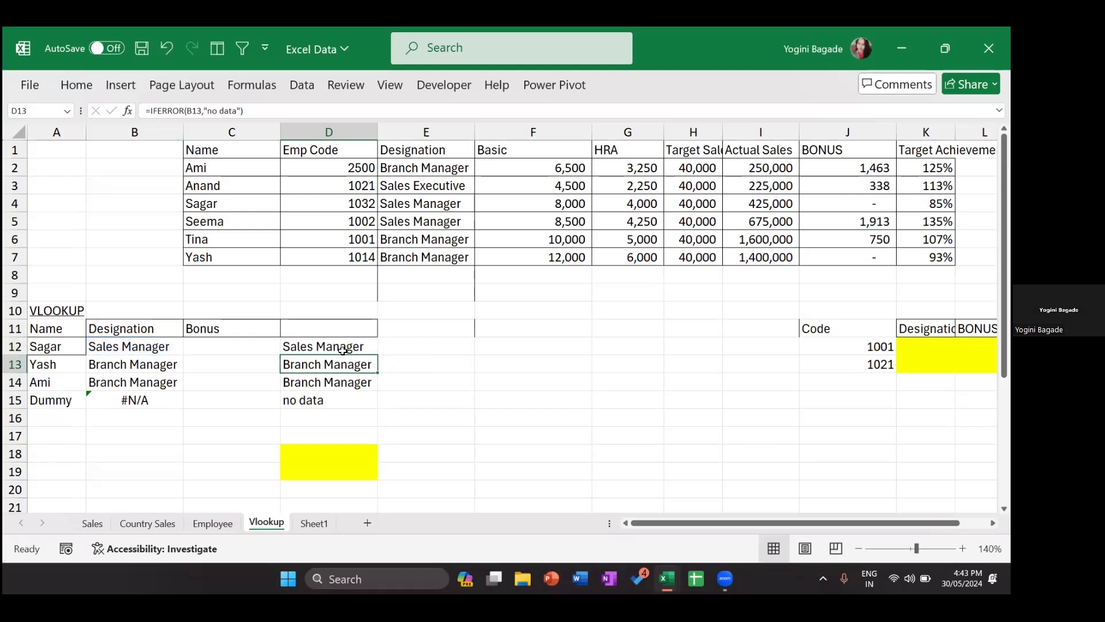
{"action": "left_click", "coordinate": [342, 350]}
{"action": "key", "text": "ctrl+shift+Down"}
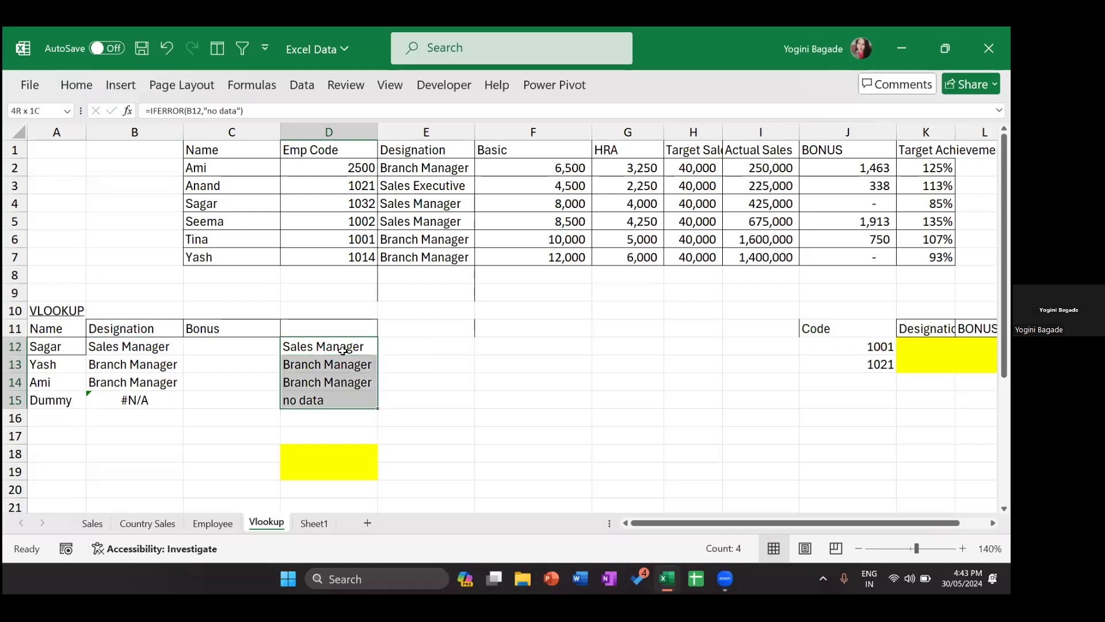
{"action": "key", "text": "Delete"}
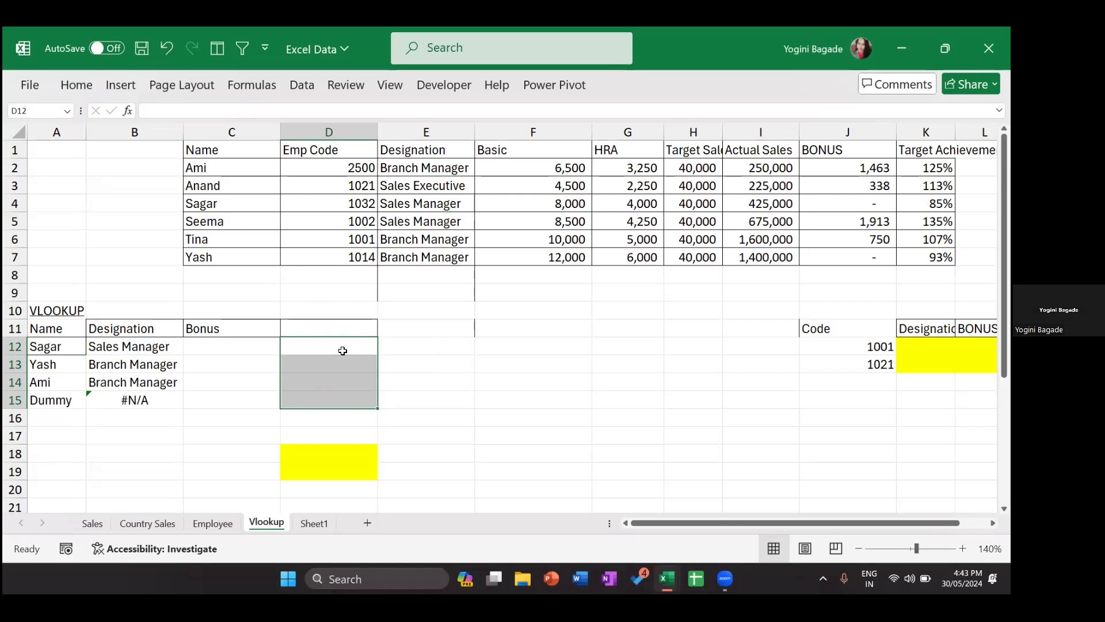
Step: Wrap B12's VLOOKUP in IFERROR with a "no data" fallback
{"action": "double_click", "coordinate": [112, 345]}
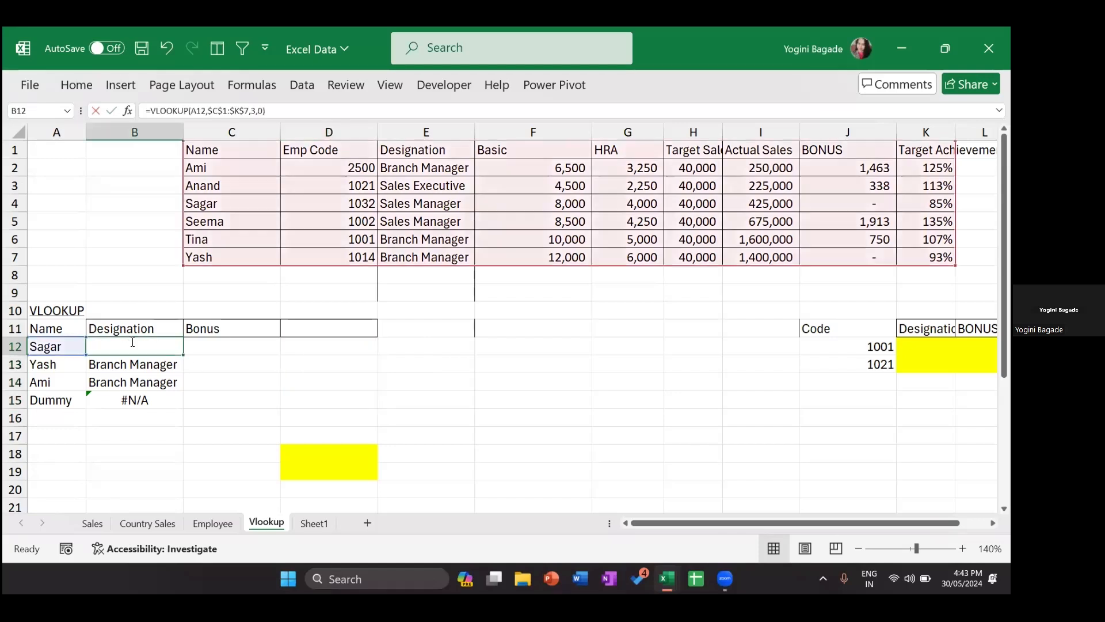
{"action": "left_click", "coordinate": [93, 343]}
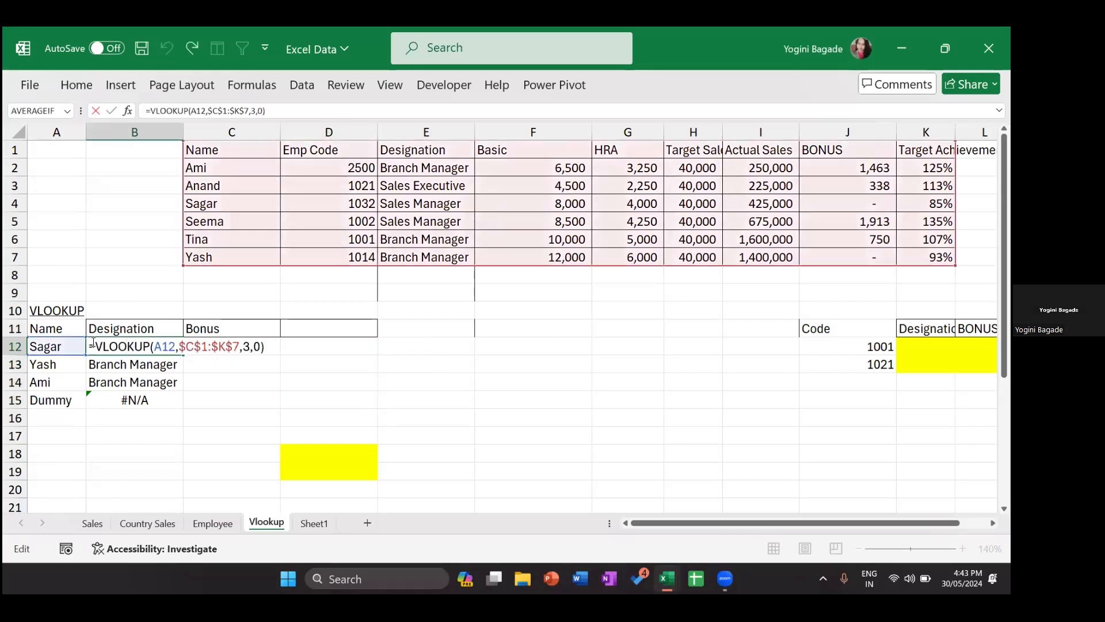
{"action": "type", "text": "if"}
{"action": "key", "text": "Down"}
{"action": "key", "text": "Tab"}
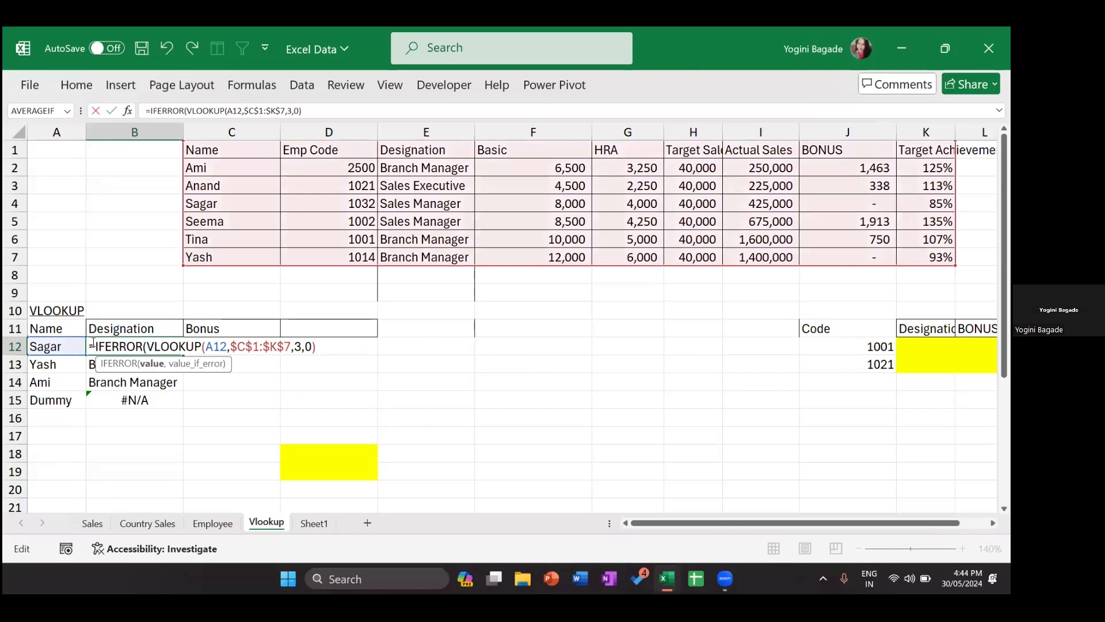
{"action": "type", "text": ",\"no data\")"}
{"action": "key", "text": "Return"}
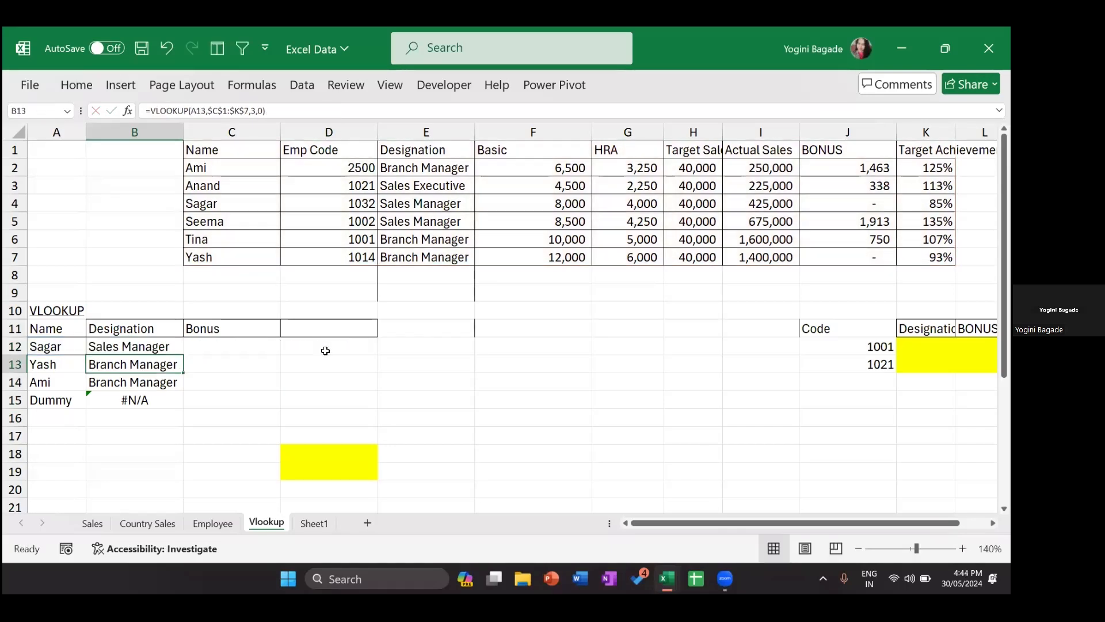
Step: Fill the IFERROR lookup down to B15 and review B12's formula
{"action": "key", "text": "shift+Down"}
{"action": "key", "text": "shift+Down"}
{"action": "key", "text": "shift+Down"}
{"action": "key", "text": "ctrl+d"}
{"action": "left_click", "coordinate": [162, 348]}
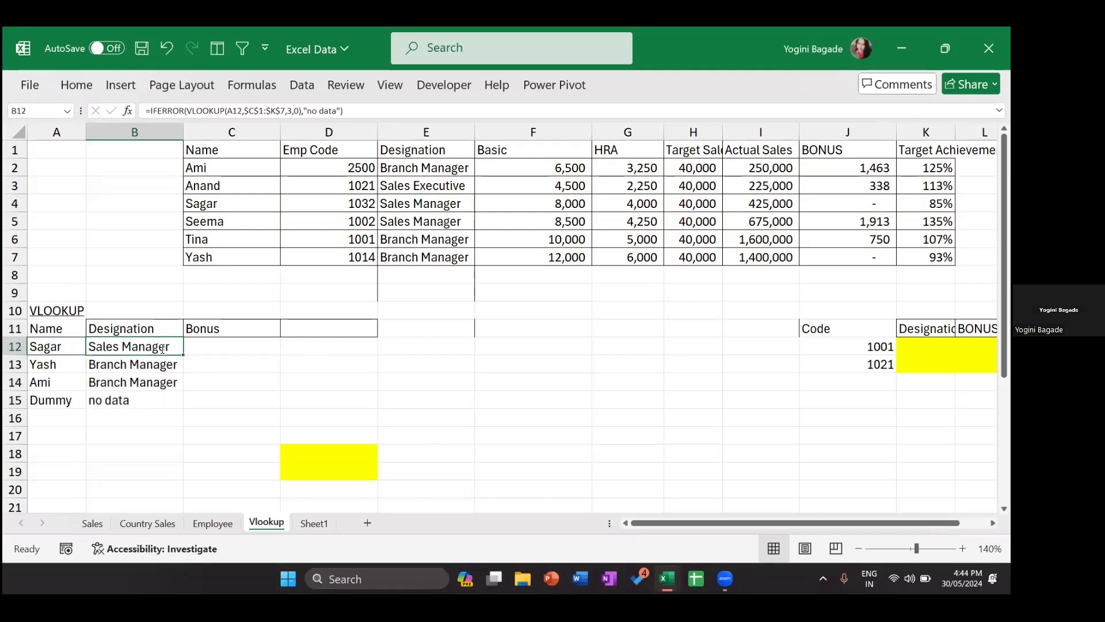
{"action": "double_click", "coordinate": [162, 348]}
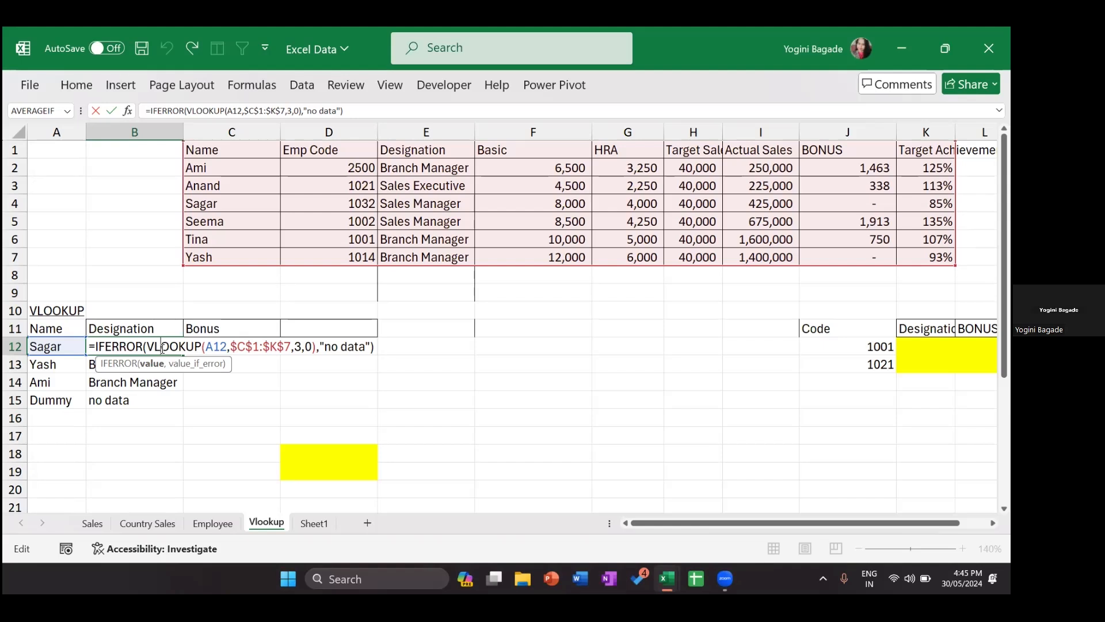
{"action": "key", "text": "Return"}
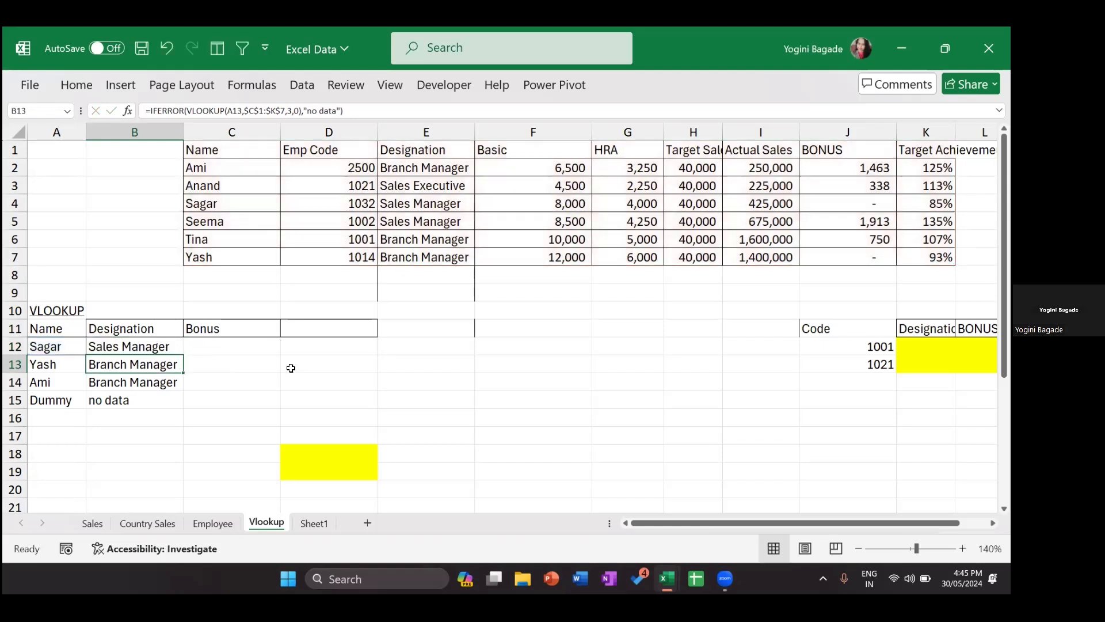
{"action": "left_click", "coordinate": [175, 347]}
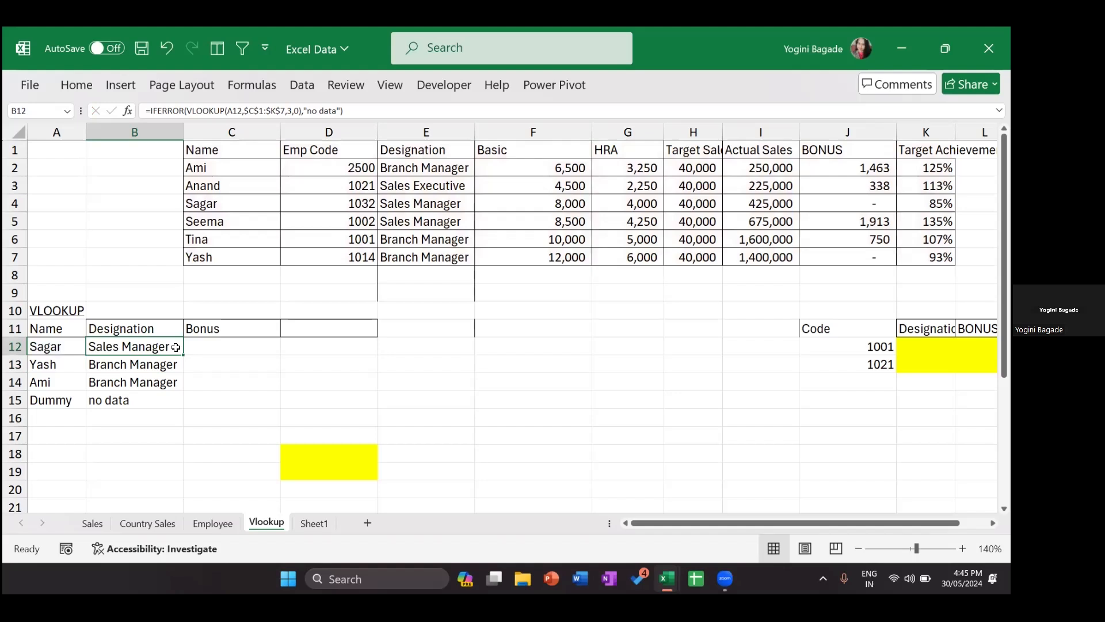
{"action": "left_click", "coordinate": [230, 346]}
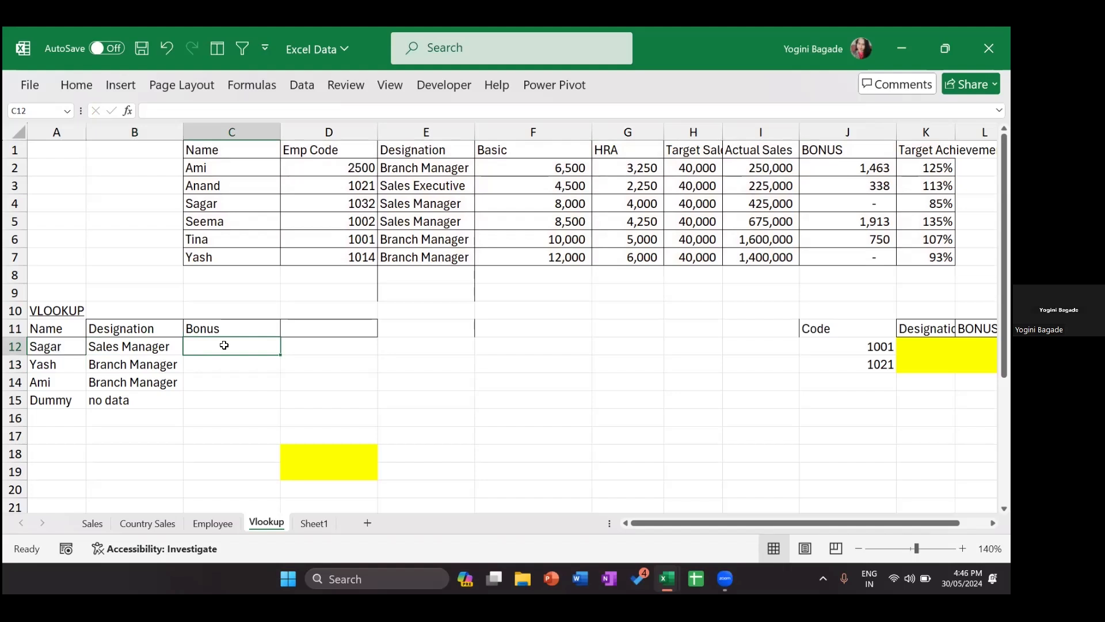
{"action": "left_click", "coordinate": [157, 351]}
{"action": "left_click_drag", "start_coordinate": [183, 355], "coordinate": [248, 353]}
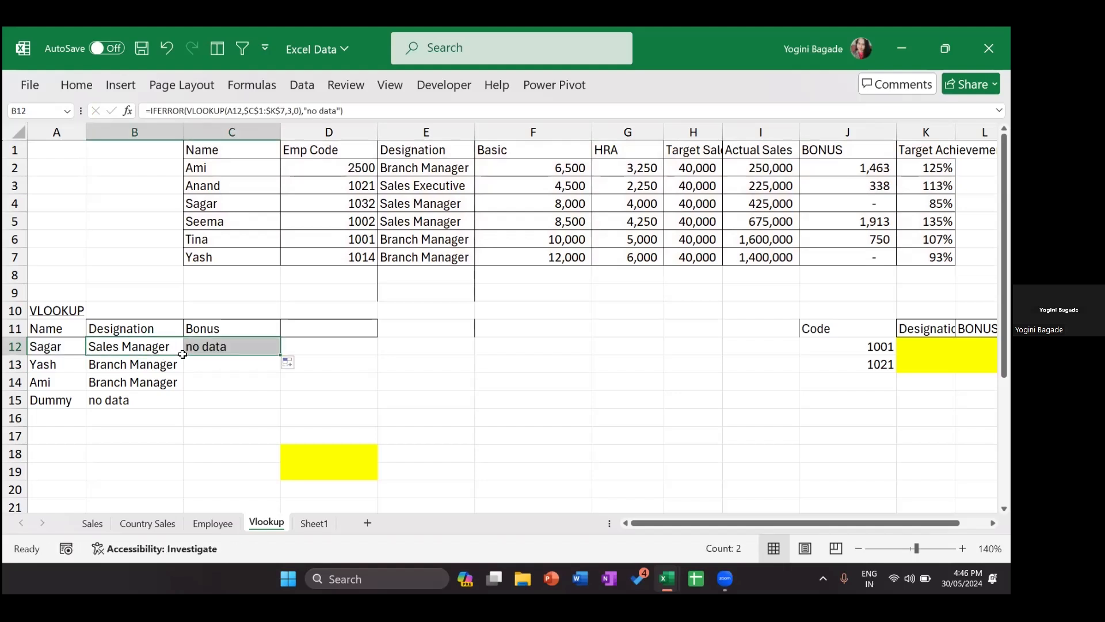
{"action": "double_click", "coordinate": [141, 346]}
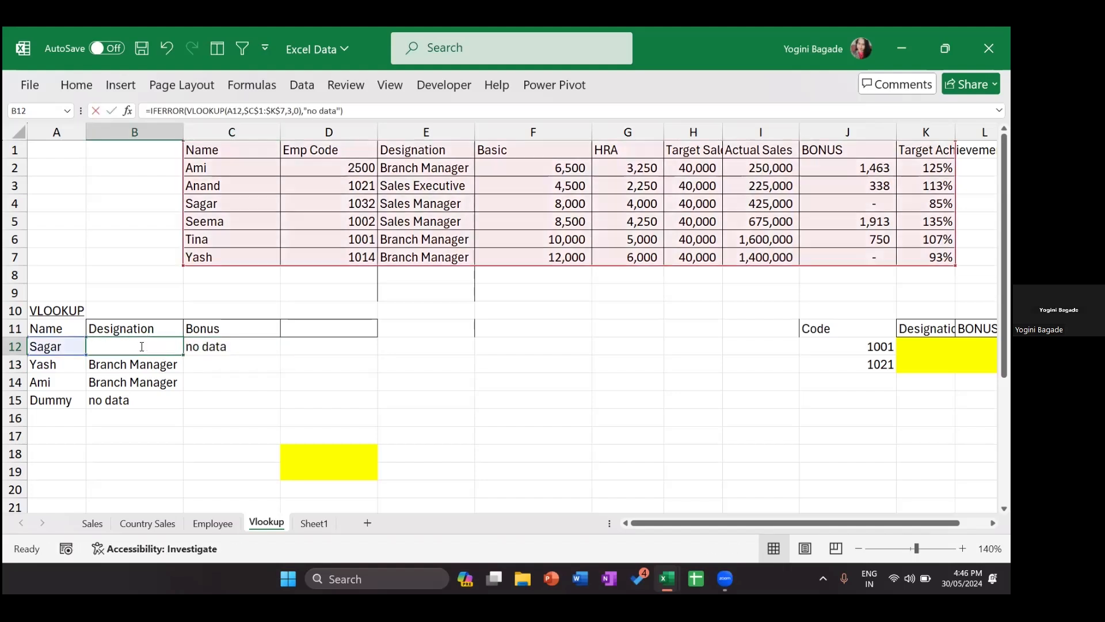
{"action": "key", "text": "Return"}
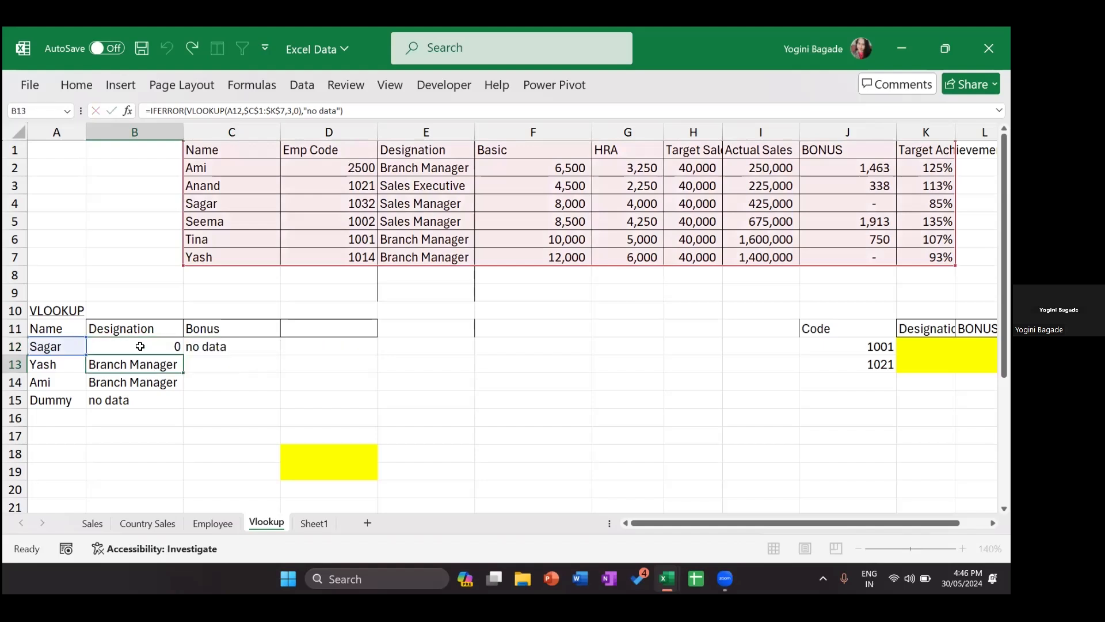
{"action": "left_click", "coordinate": [80, 346]}
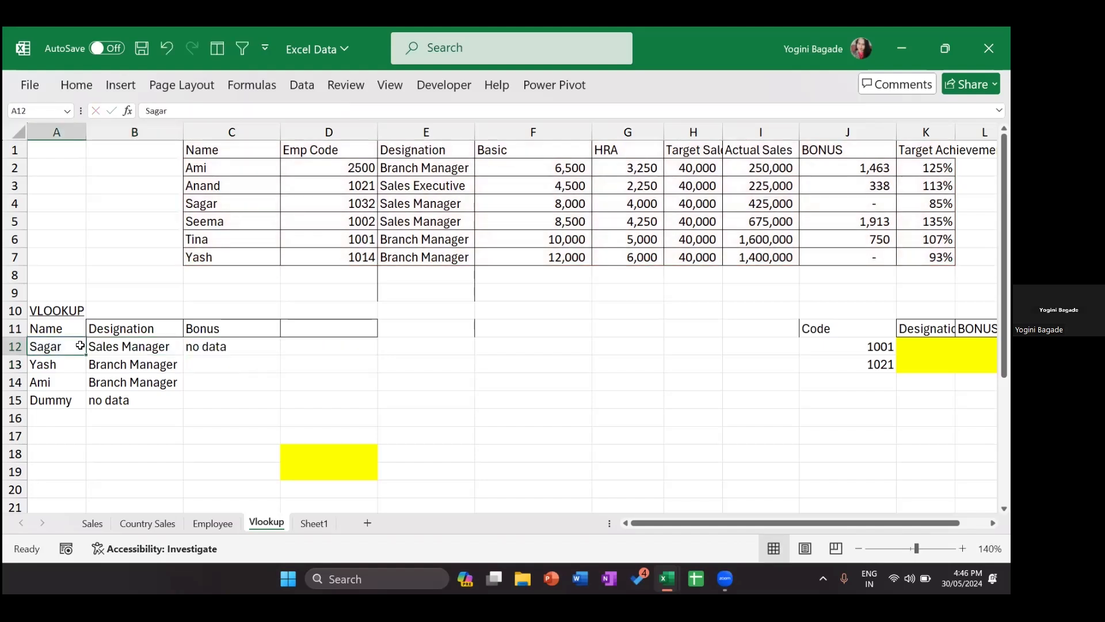
{"action": "left_click", "coordinate": [127, 348]}
{"action": "left_click", "coordinate": [236, 349]}
{"action": "double_click", "coordinate": [236, 349]}
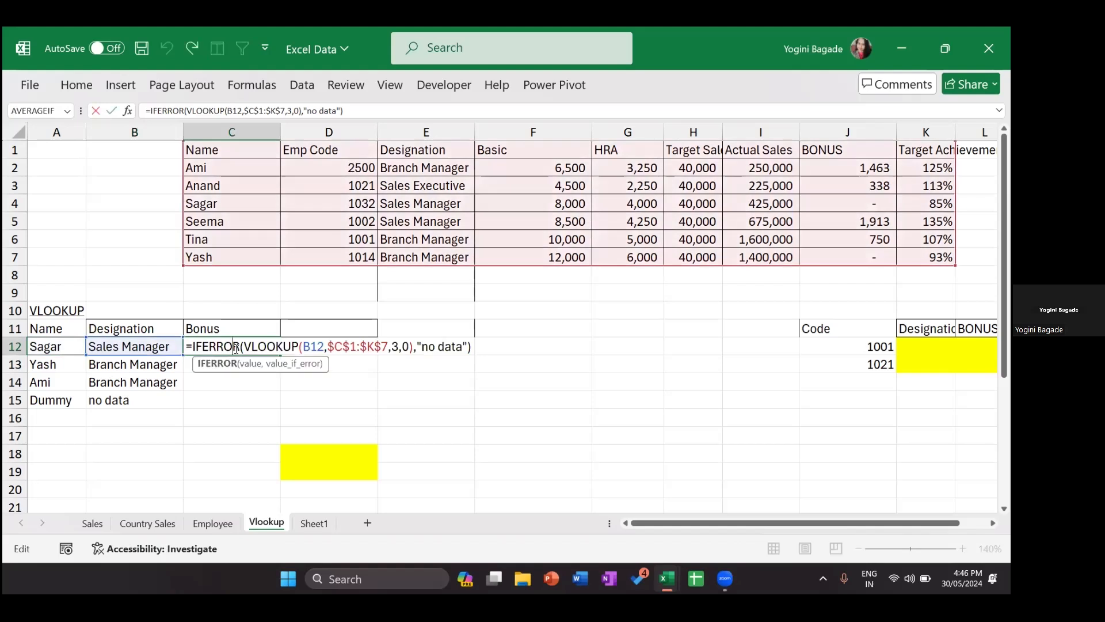
{"action": "key", "text": "Return"}
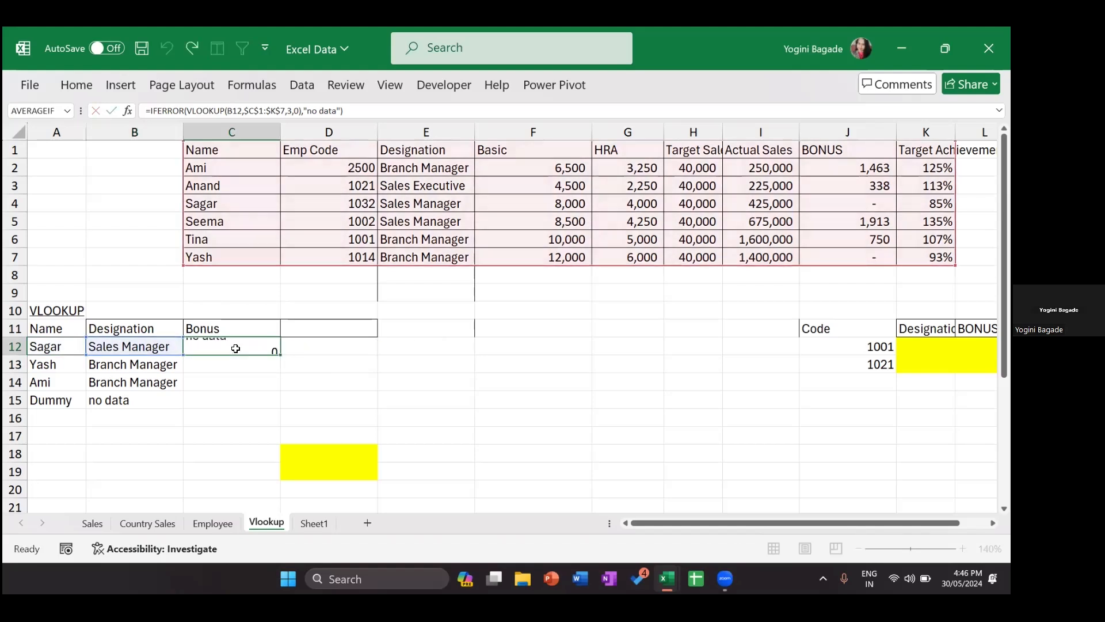
{"action": "left_click", "coordinate": [235, 347]}
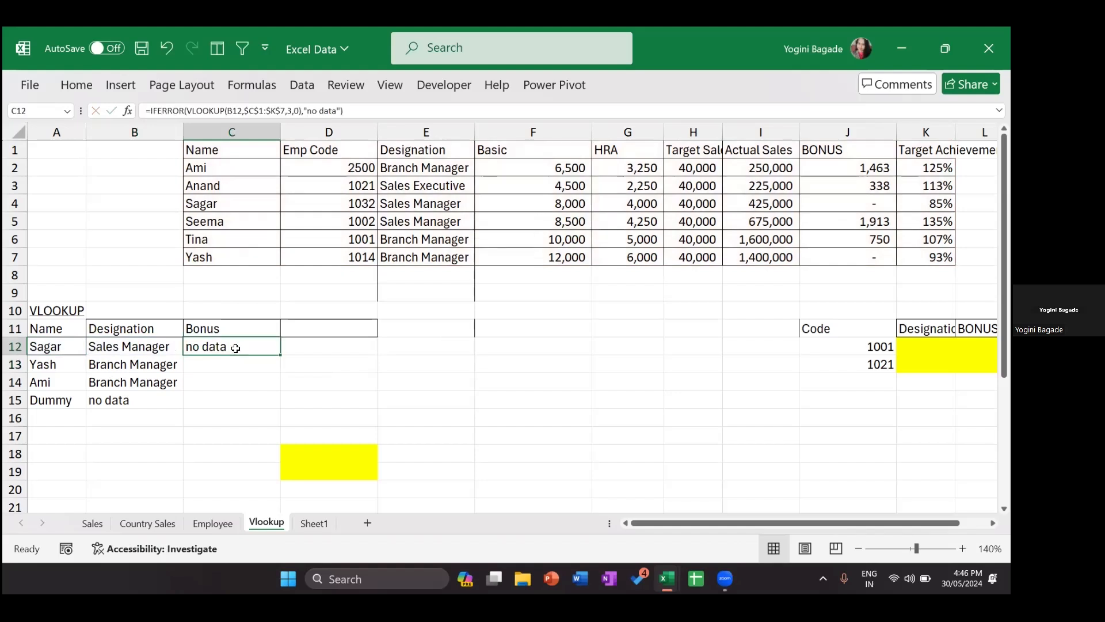
{"action": "key", "text": "Delete"}
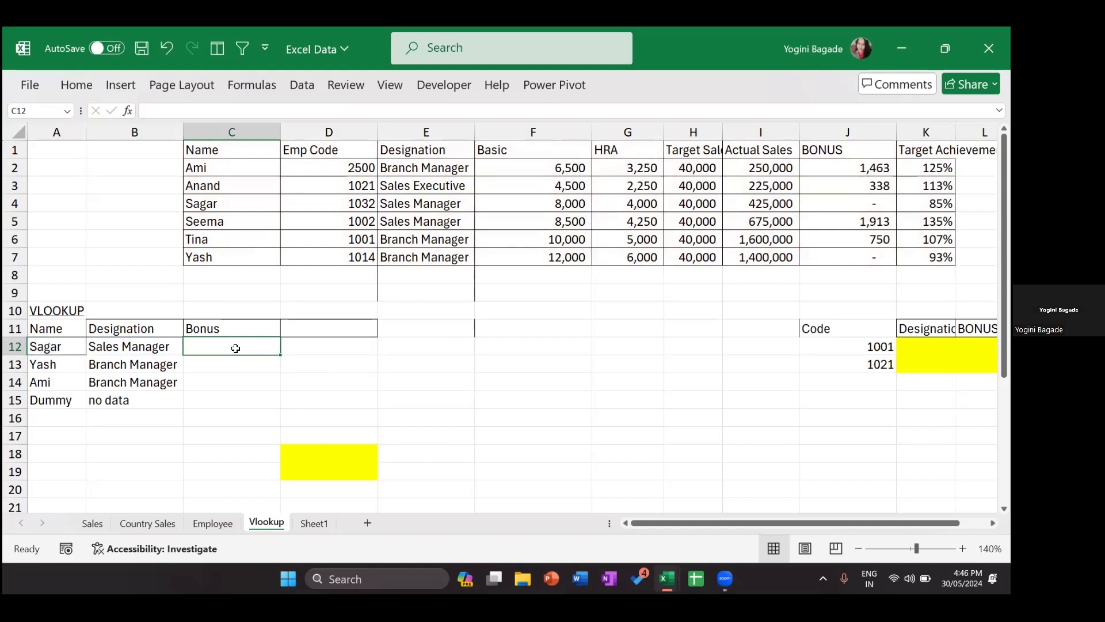
Step: Highlight rows 12–15 (Sagar, Yash, Ami, Dummy) and open B12's IFERROR(VLOOKUP) formula
{"action": "left_click", "coordinate": [111, 349]}
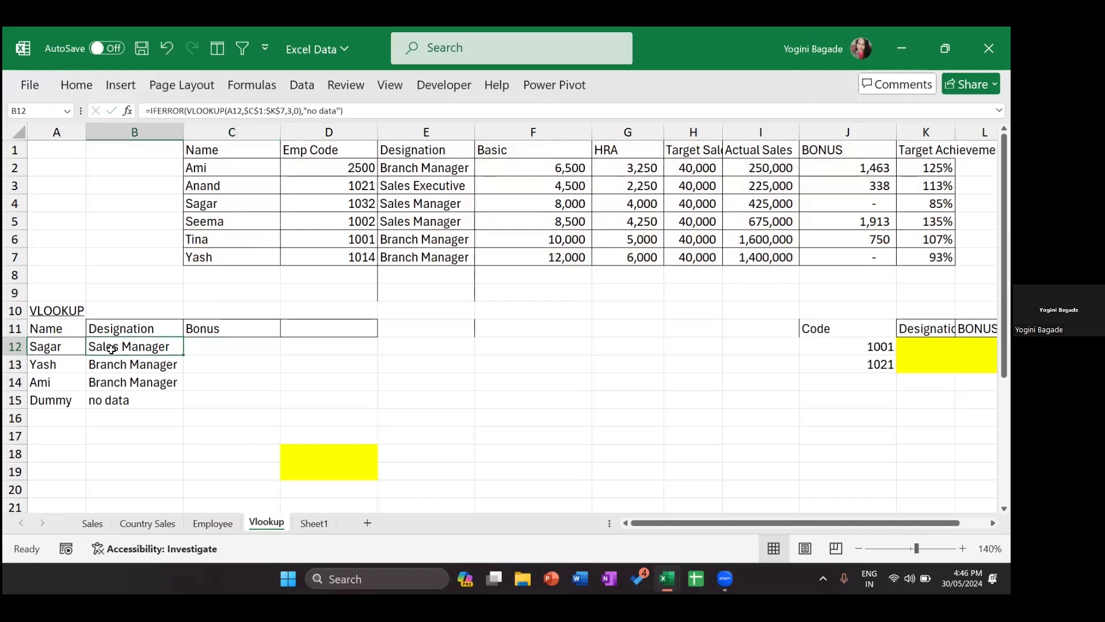
{"action": "left_click", "coordinate": [207, 347]}
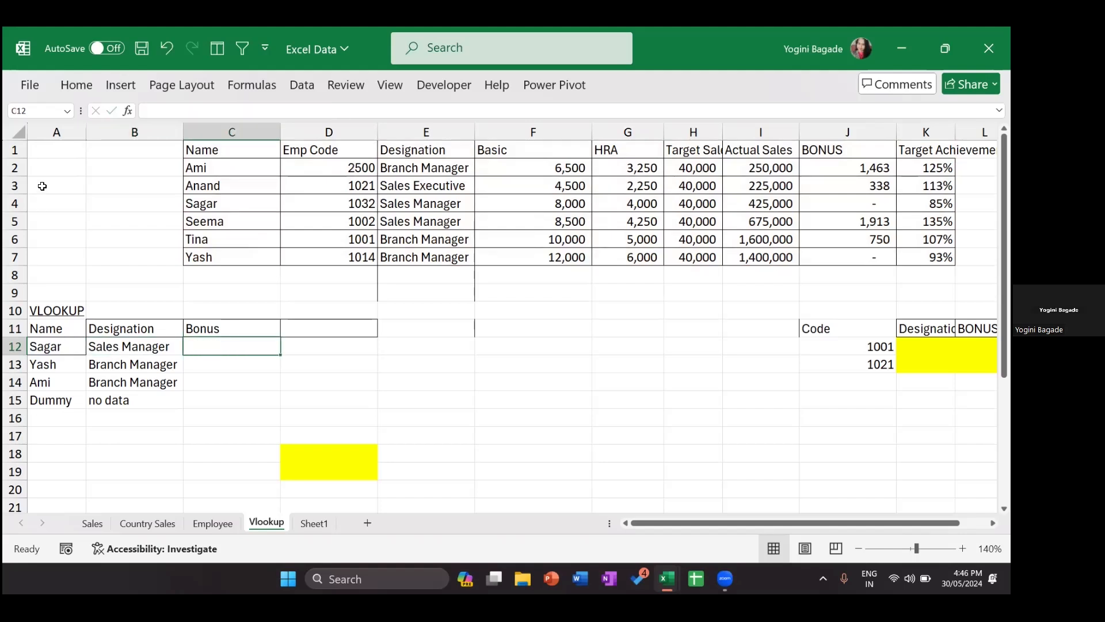
{"action": "left_click", "coordinate": [57, 133]}
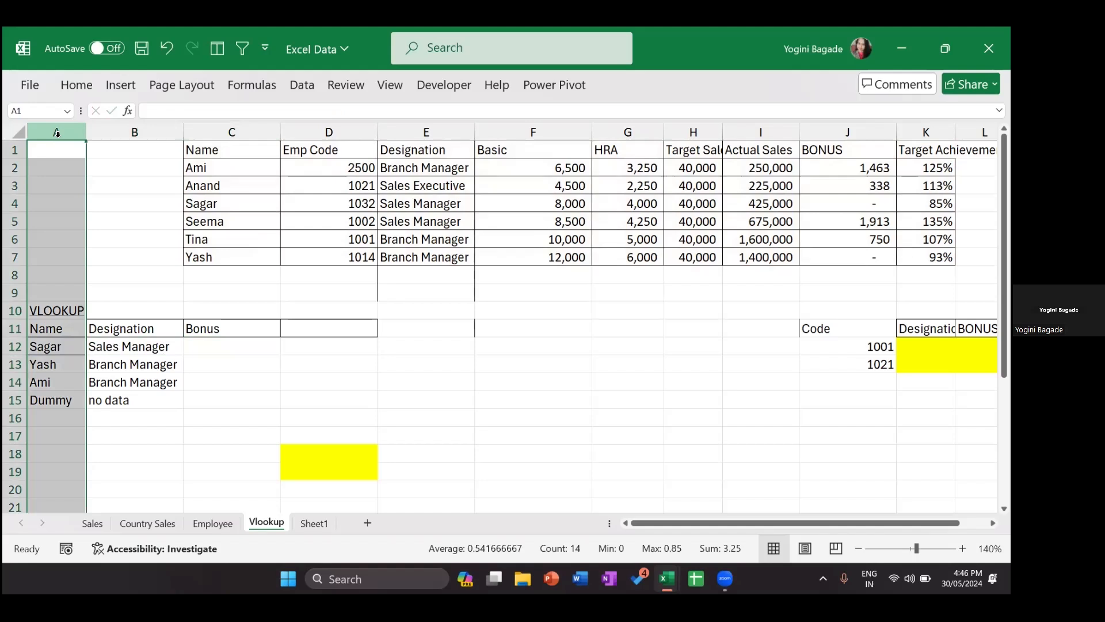
{"action": "left_click", "coordinate": [12, 346]}
{"action": "left_click", "coordinate": [12, 367], "text": "ctrl"}
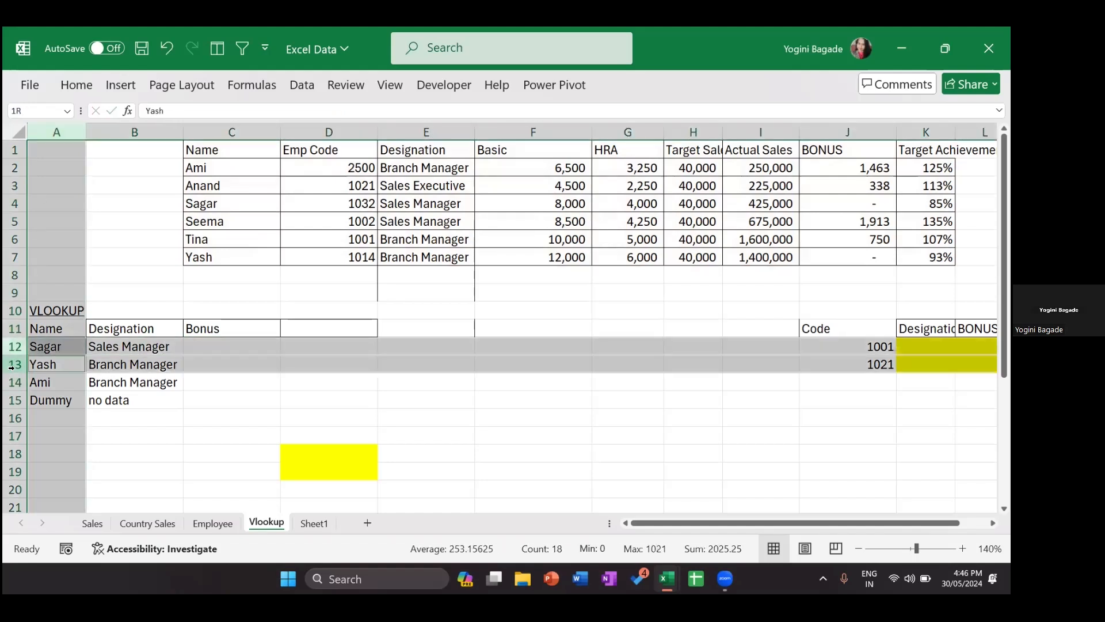
{"action": "left_click", "coordinate": [9, 382], "text": "ctrl"}
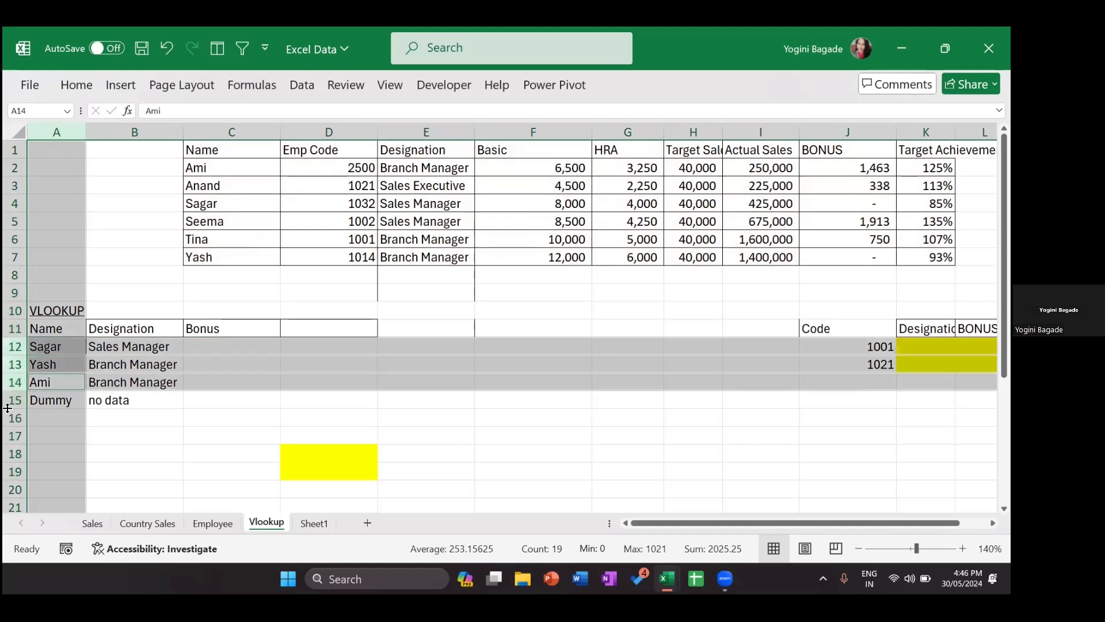
{"action": "left_click", "coordinate": [12, 399], "text": "ctrl"}
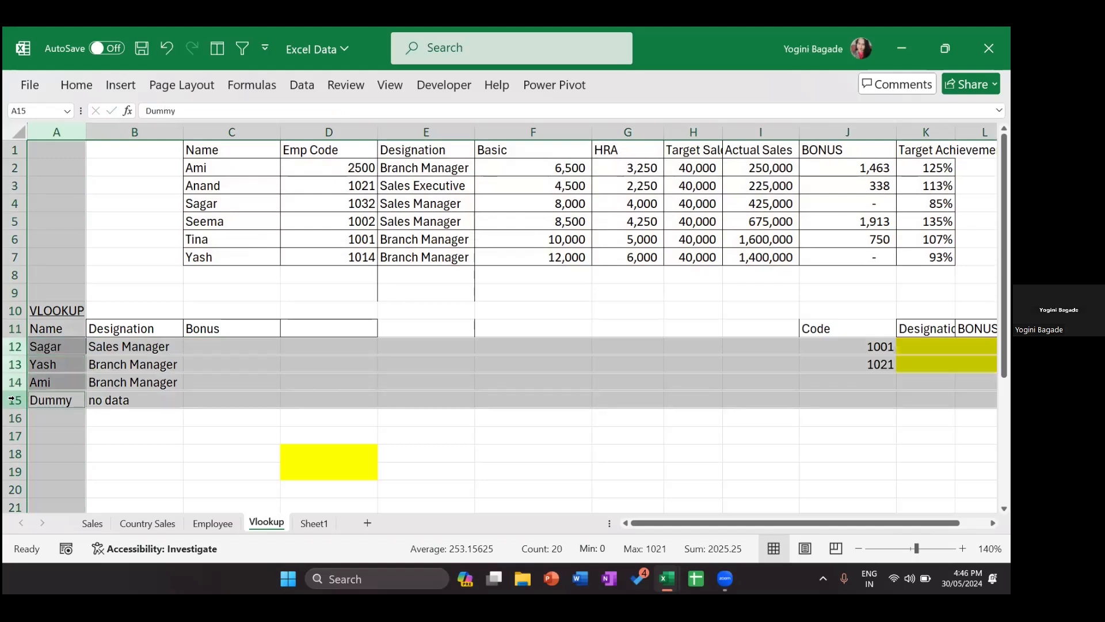
{"action": "double_click", "coordinate": [133, 346]}
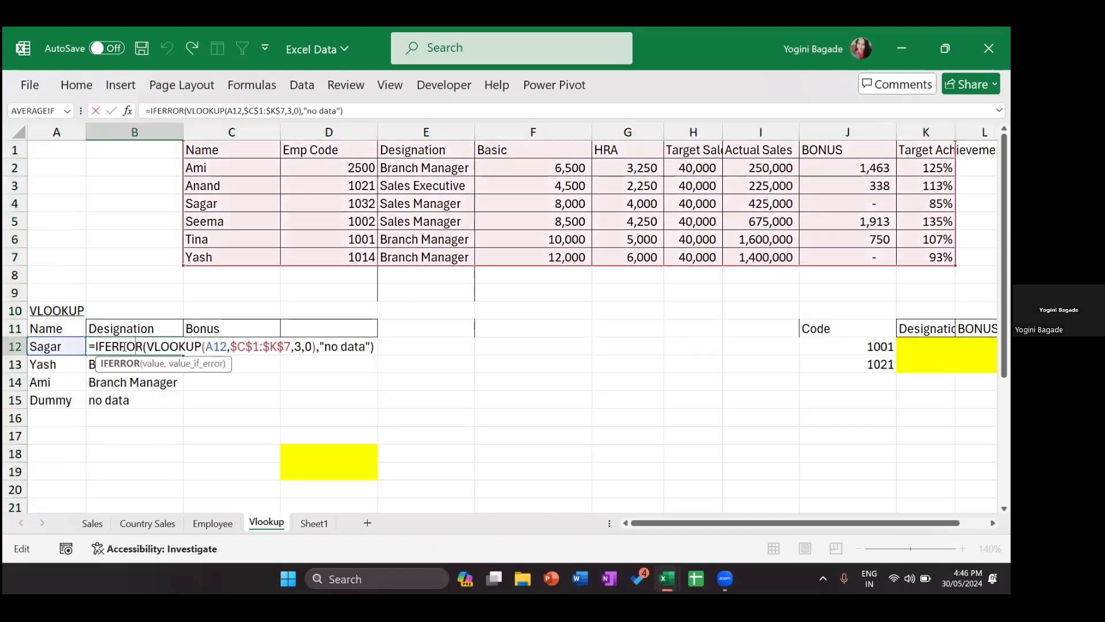
Step: Lock B12's lookup value as $A12 and copy the formula across into C12
{"action": "left_click", "coordinate": [218, 345]}
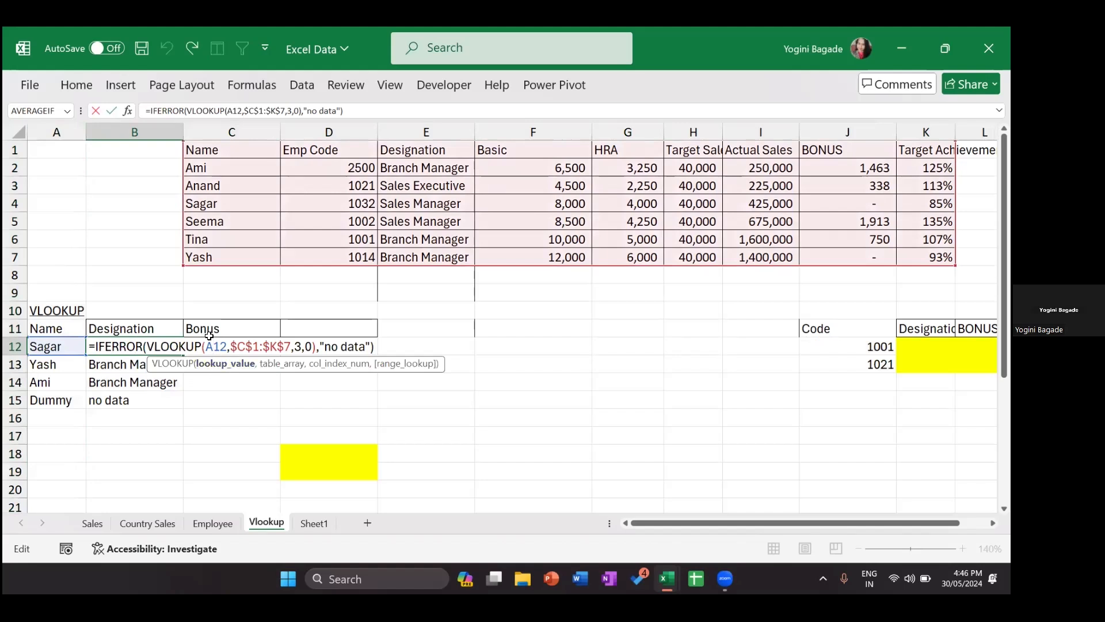
{"action": "key", "text": "F4"}
{"action": "key", "text": "F4"}
{"action": "key", "text": "F4"}
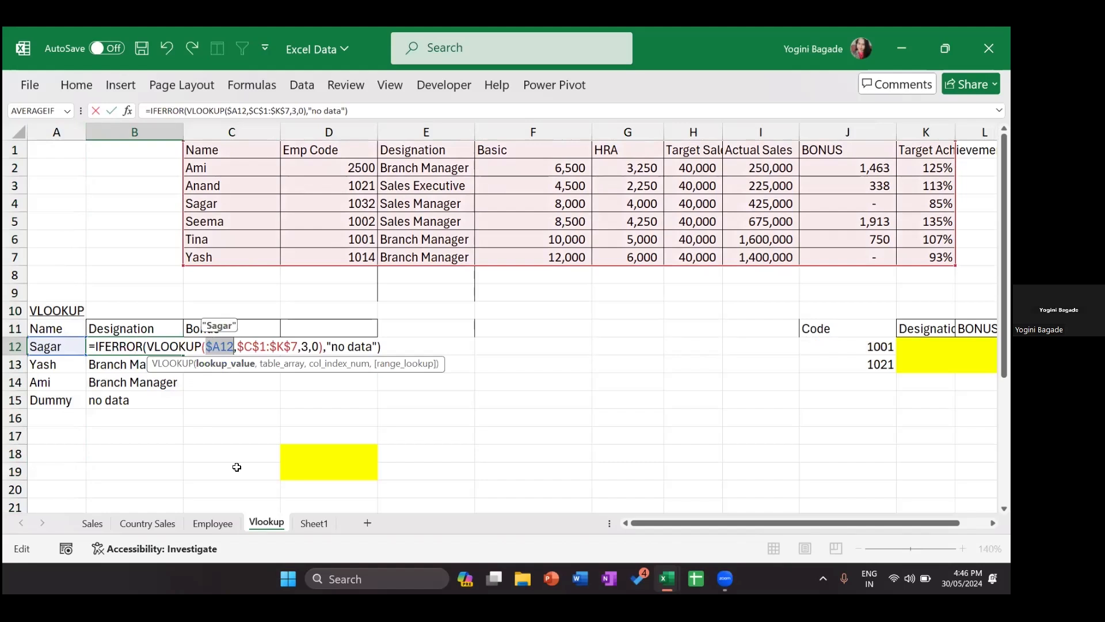
{"action": "key", "text": "Return"}
{"action": "key", "text": "Up"}
{"action": "key", "text": "shift+Right"}
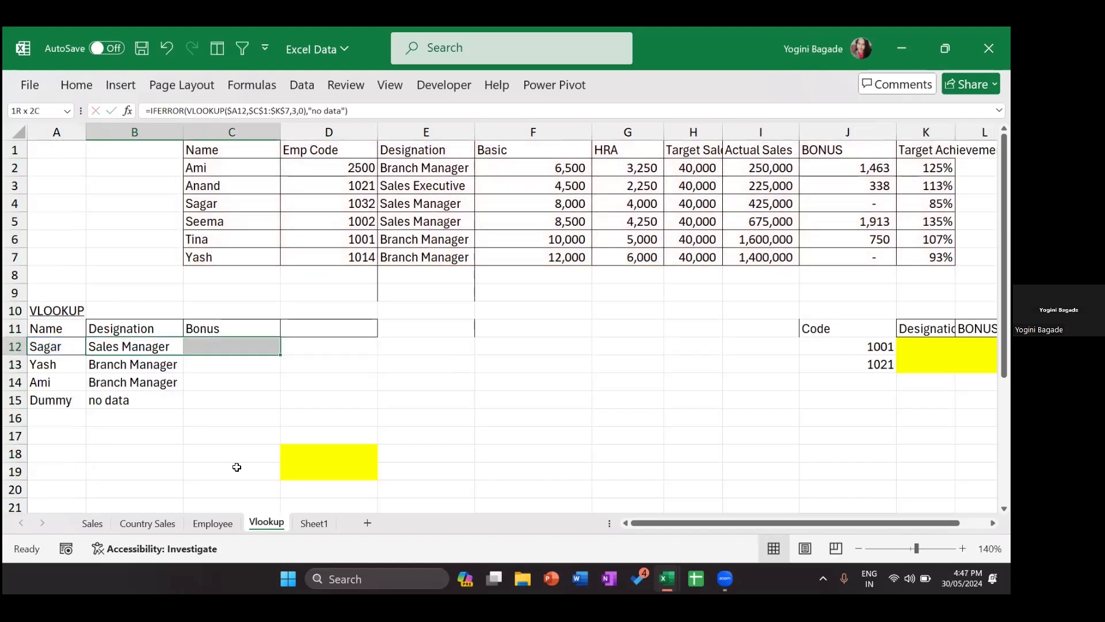
{"action": "key", "text": "ctrl+r"}
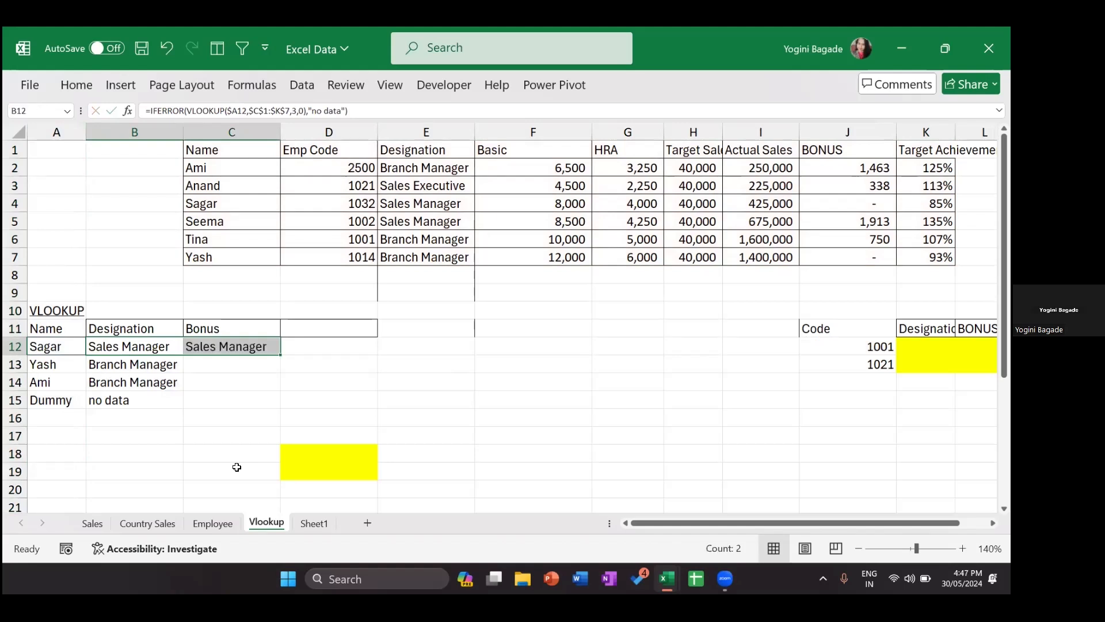
Step: Change C12's column index from 3 to 7, then to 8, so it returns 0
{"action": "double_click", "coordinate": [258, 347]}
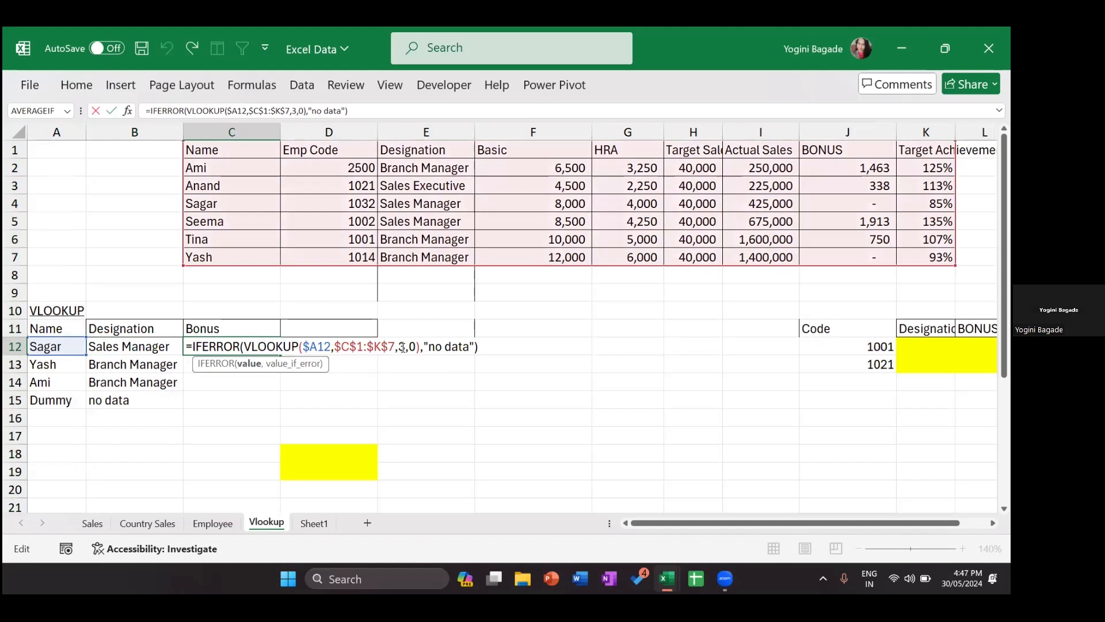
{"action": "left_click", "coordinate": [402, 347]}
{"action": "key", "text": "BackSpace"}
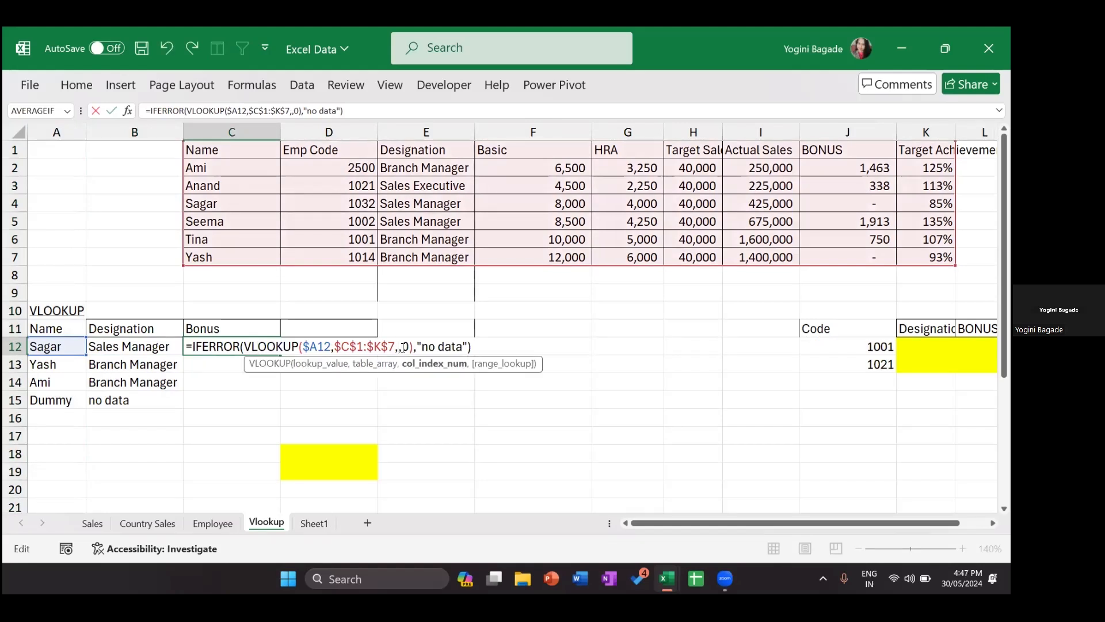
{"action": "type", "text": "7"}
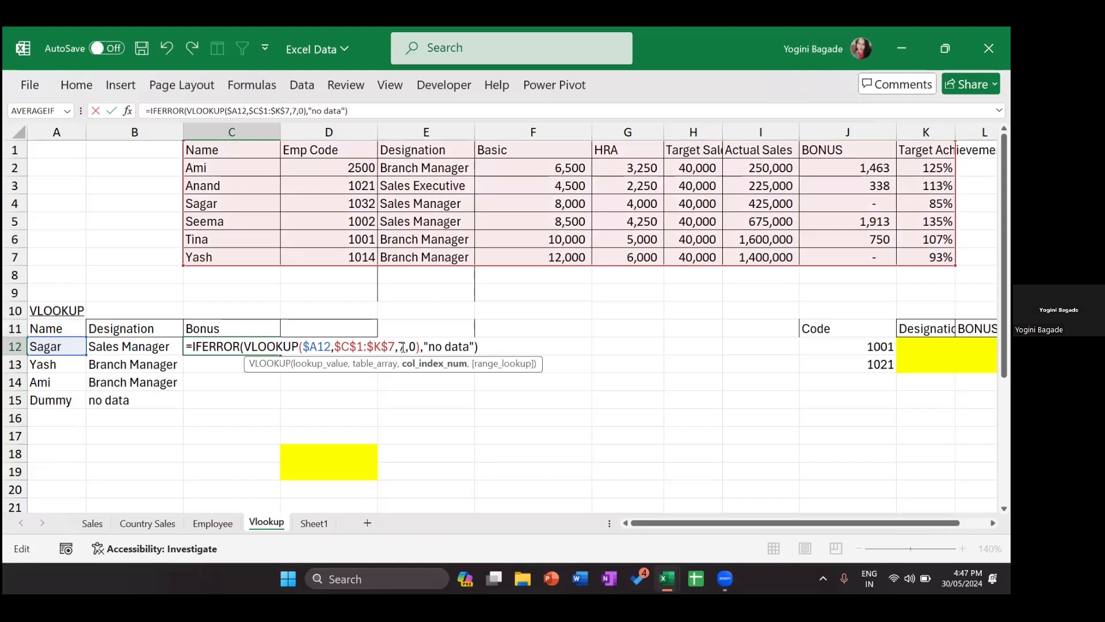
{"action": "key", "text": "Return"}
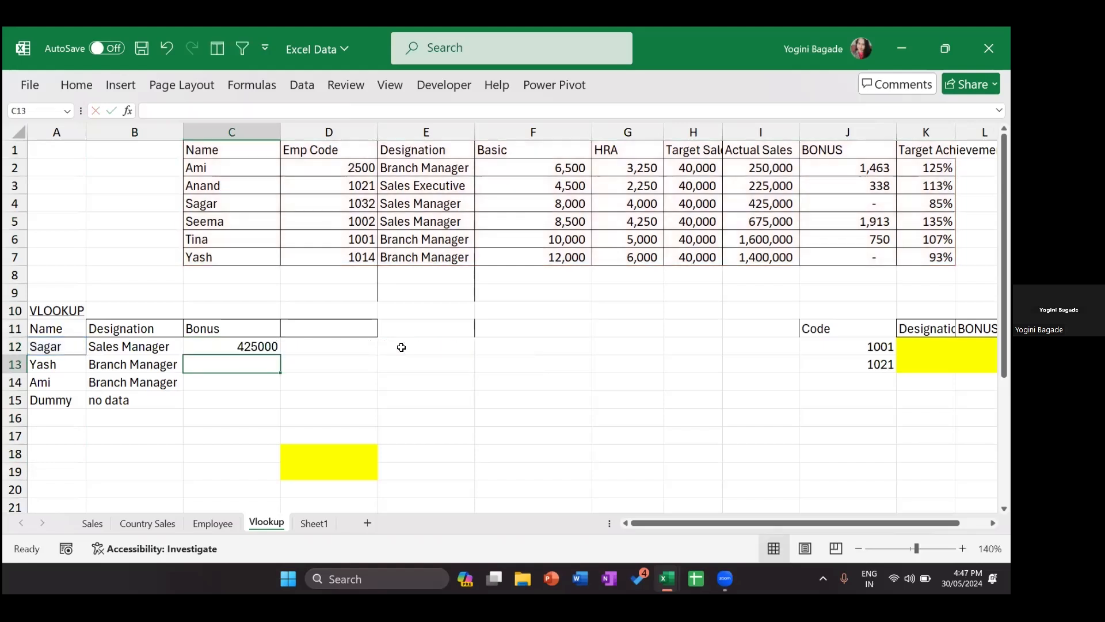
{"action": "left_click", "coordinate": [260, 344]}
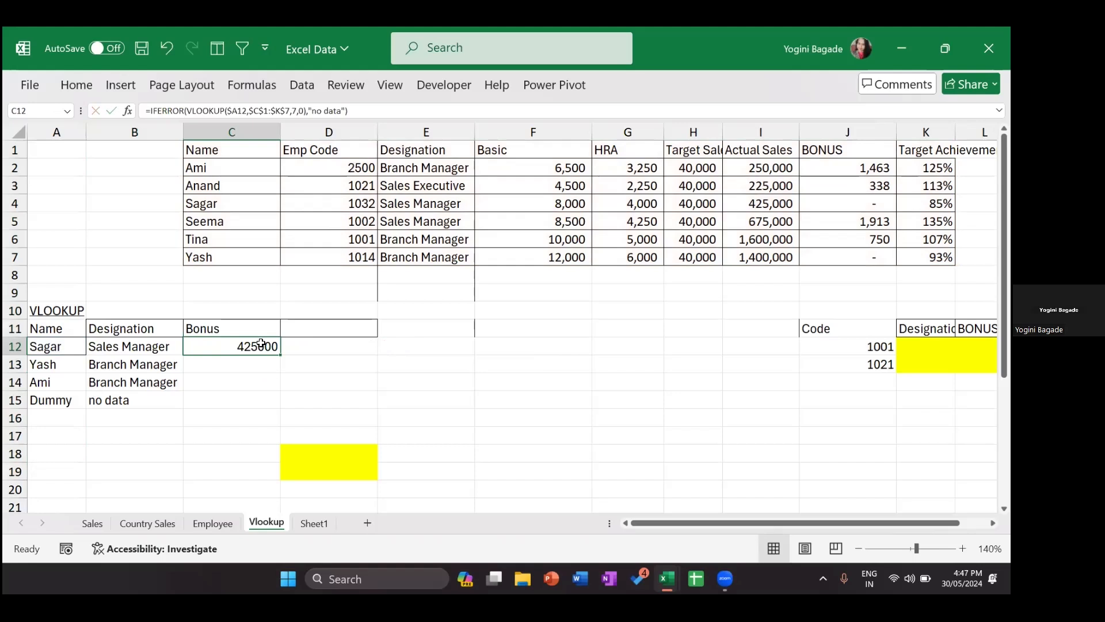
{"action": "double_click", "coordinate": [260, 345]}
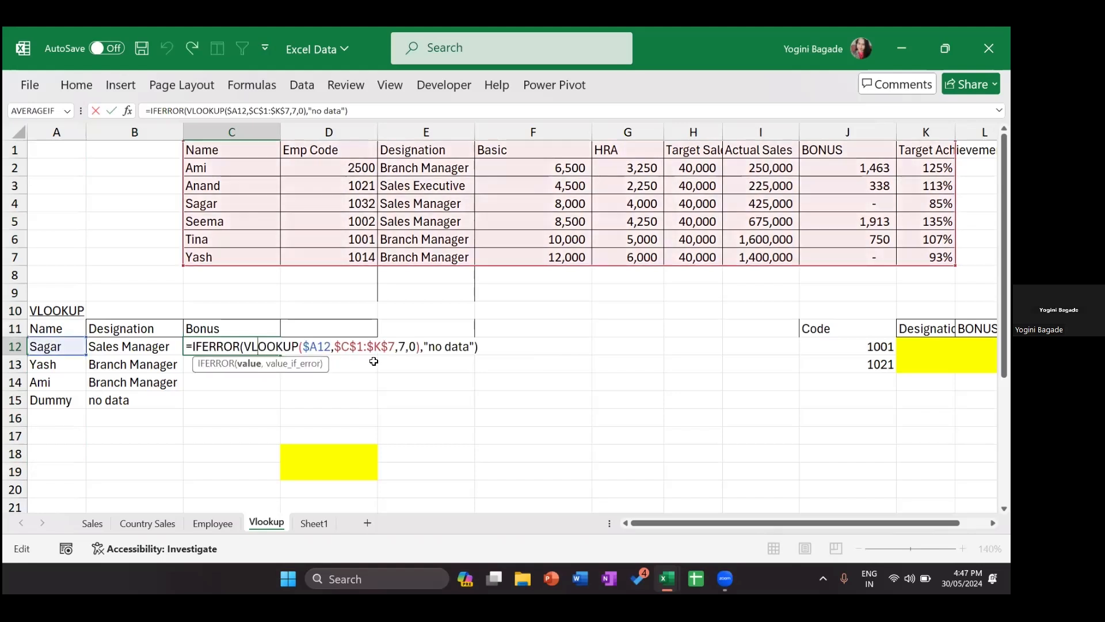
{"action": "left_click", "coordinate": [405, 346]}
{"action": "key", "text": "BackSpace"}
{"action": "type", "text": "8"}
{"action": "key", "text": "Return"}
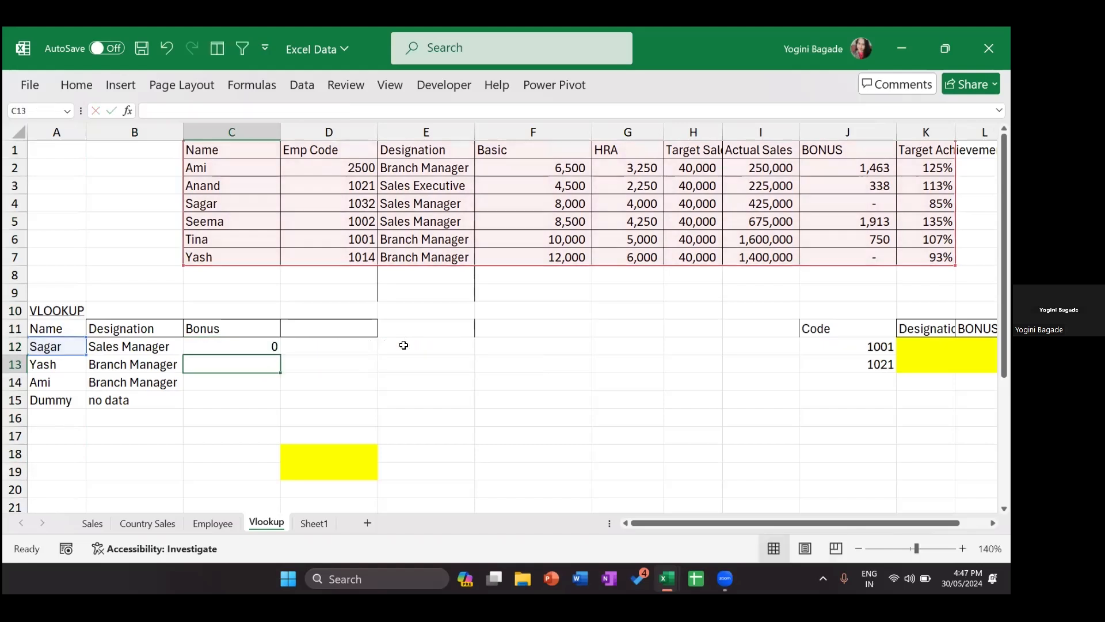
Step: Check the B12 and C12 formulas and highlight column A and rows 12–15
{"action": "left_click", "coordinate": [111, 341]}
{"action": "left_click", "coordinate": [209, 341]}
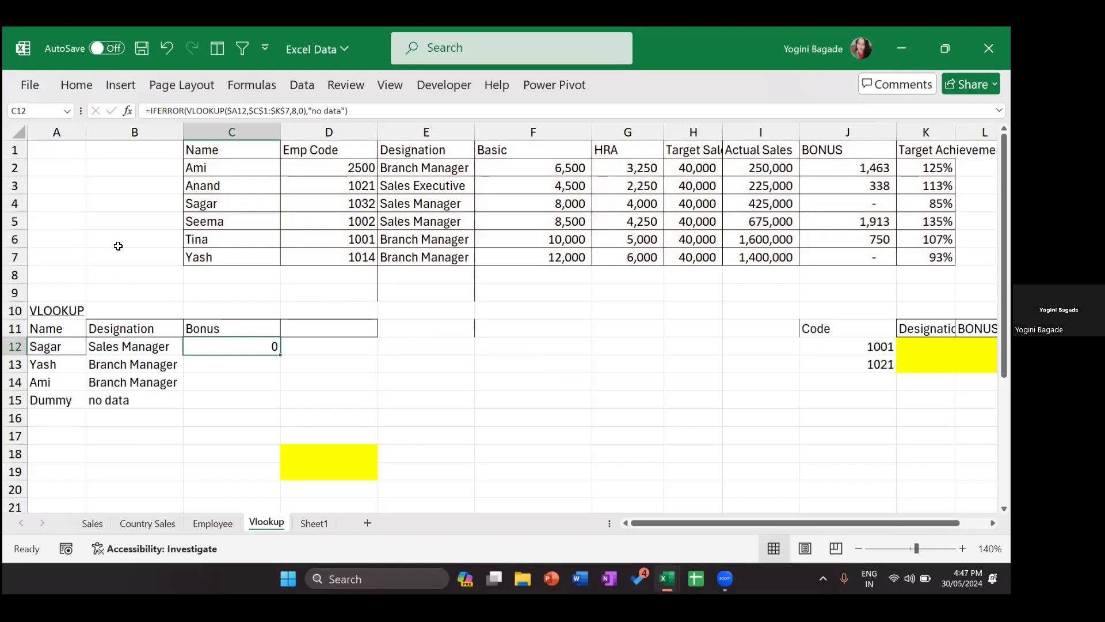
{"action": "left_click", "coordinate": [61, 125]}
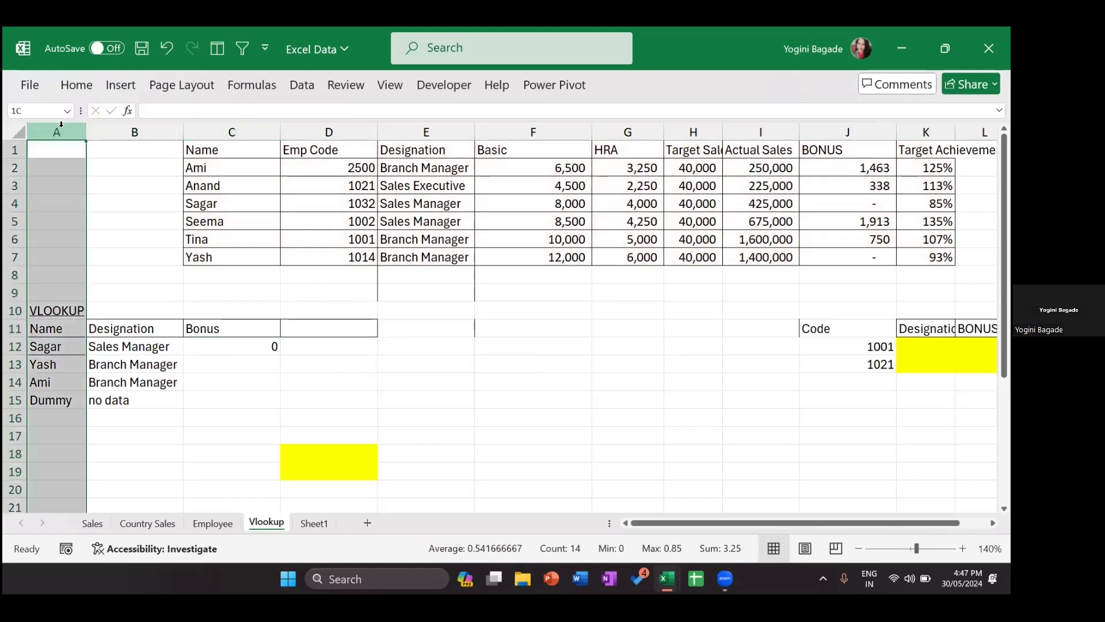
{"action": "left_click", "coordinate": [11, 344]}
{"action": "left_click", "coordinate": [8, 365], "text": "ctrl"}
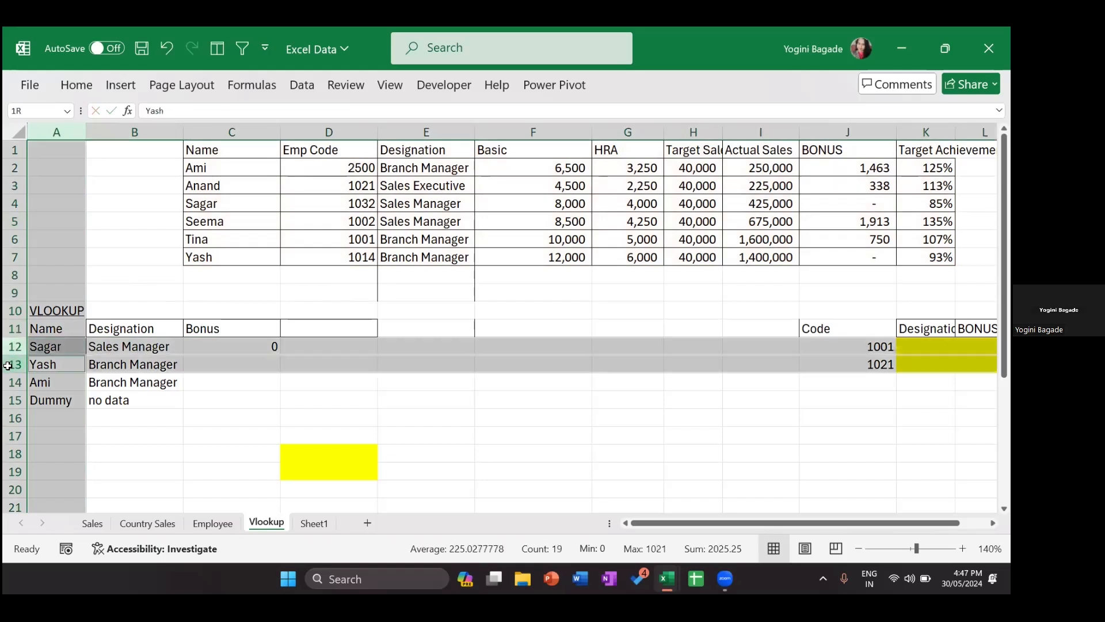
{"action": "left_click", "coordinate": [9, 382], "text": "ctrl"}
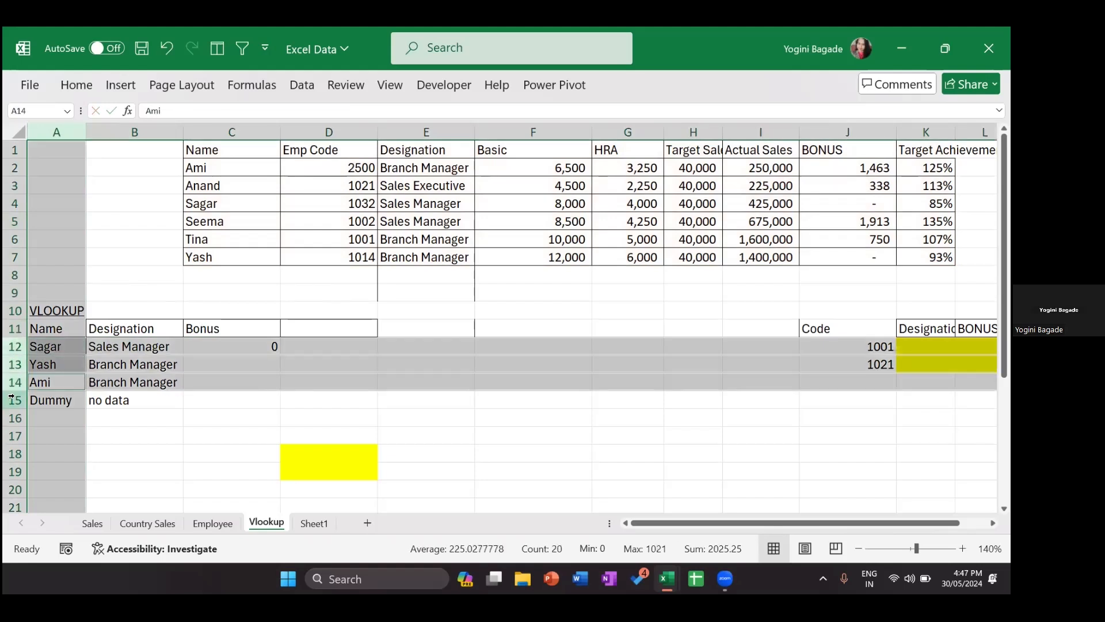
{"action": "left_click", "coordinate": [11, 398], "text": "ctrl"}
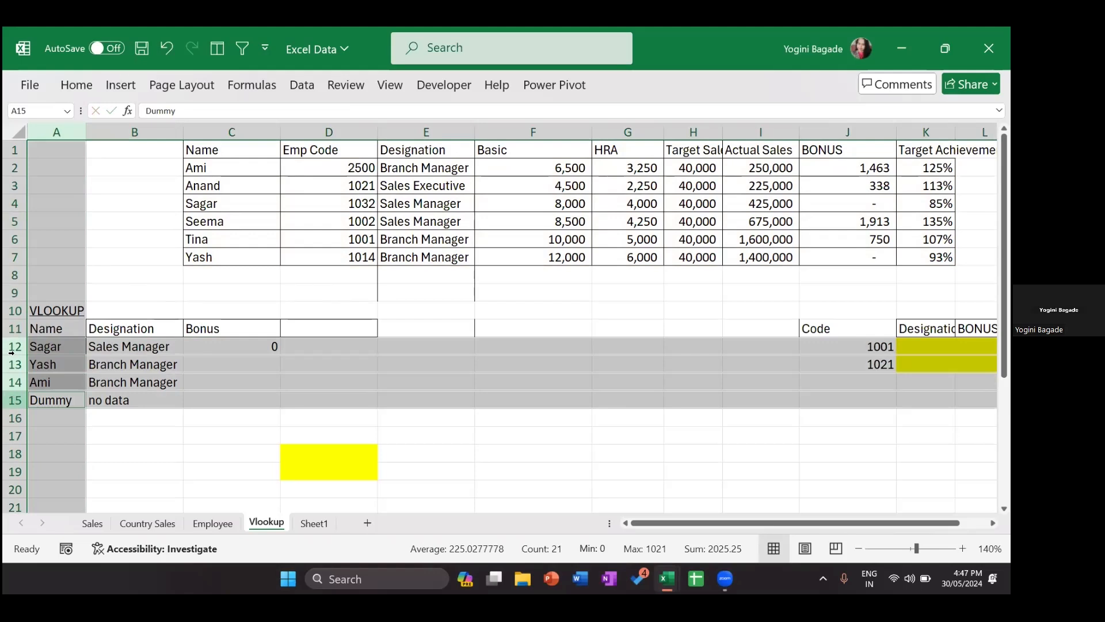
Step: Fill the Bonus formula down C12:C15, giving 0, 0, 1462.5 and no data
{"action": "double_click", "coordinate": [148, 344]}
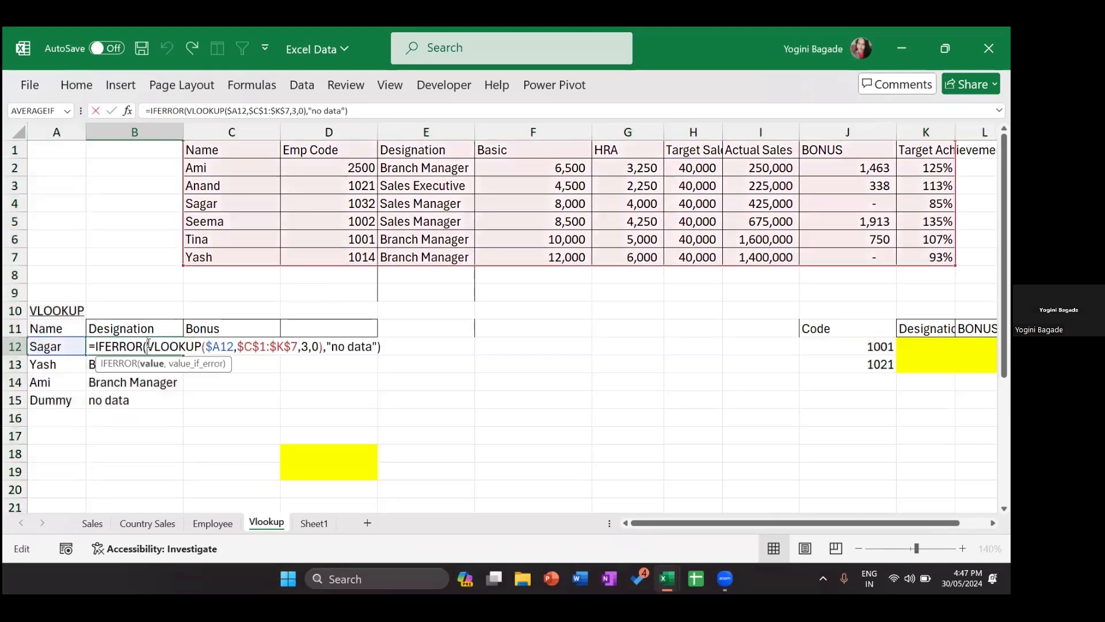
{"action": "left_click", "coordinate": [221, 343]}
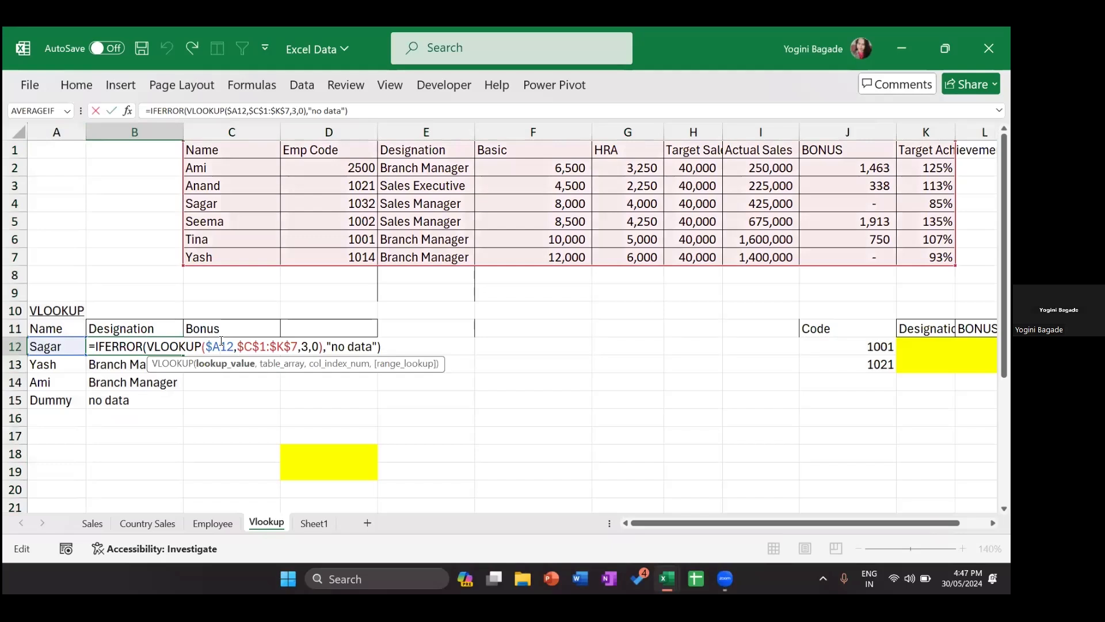
{"action": "key", "text": "Return"}
{"action": "left_click", "coordinate": [261, 344]}
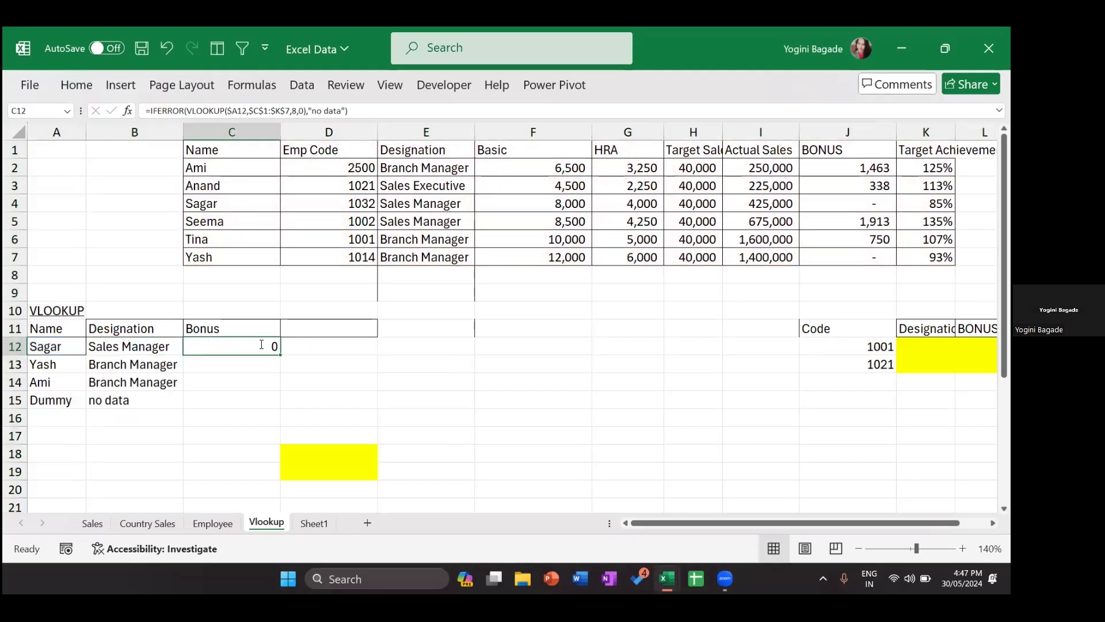
{"action": "double_click", "coordinate": [261, 344]}
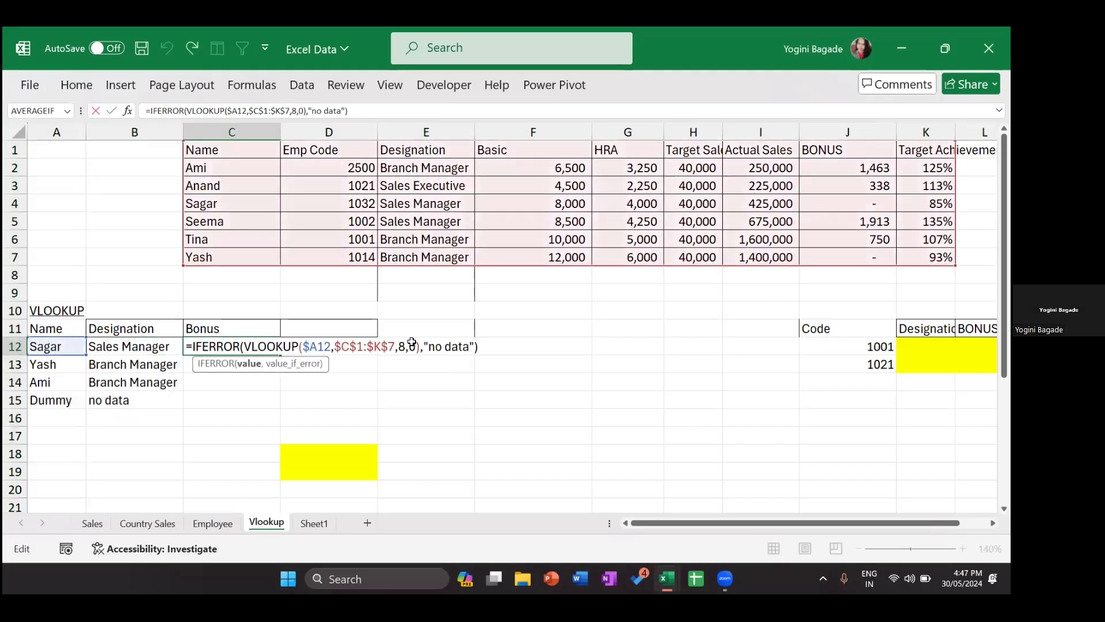
{"action": "key", "text": "Return"}
{"action": "key", "text": "Up"}
{"action": "key", "text": "shift+Down"}
{"action": "key", "text": "shift+Down"}
{"action": "key", "text": "shift+Down"}
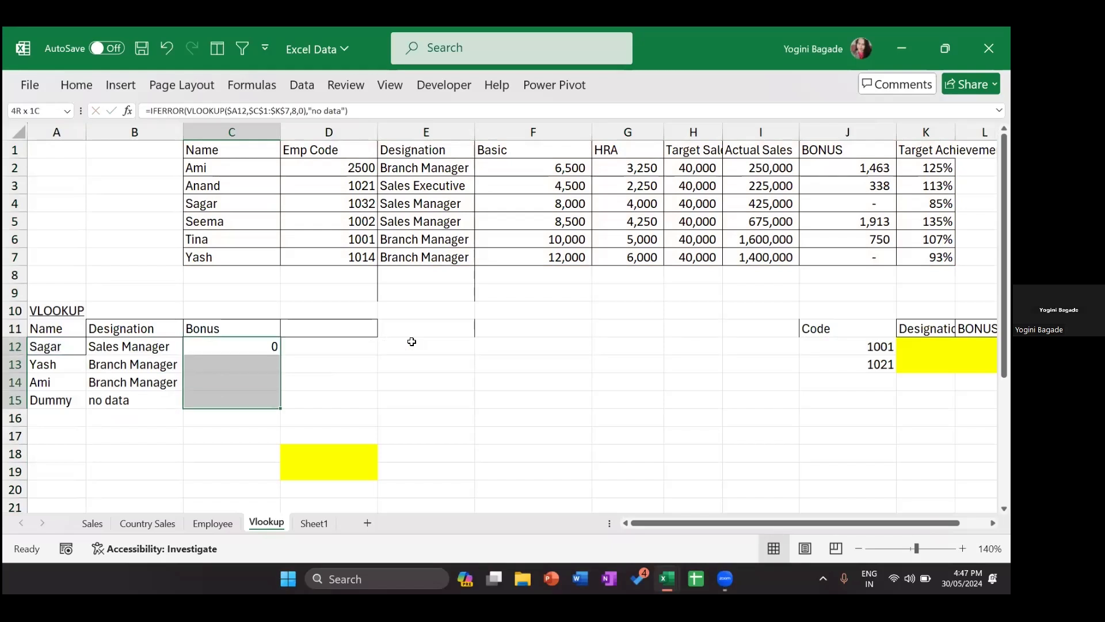
{"action": "key", "text": "ctrl+d"}
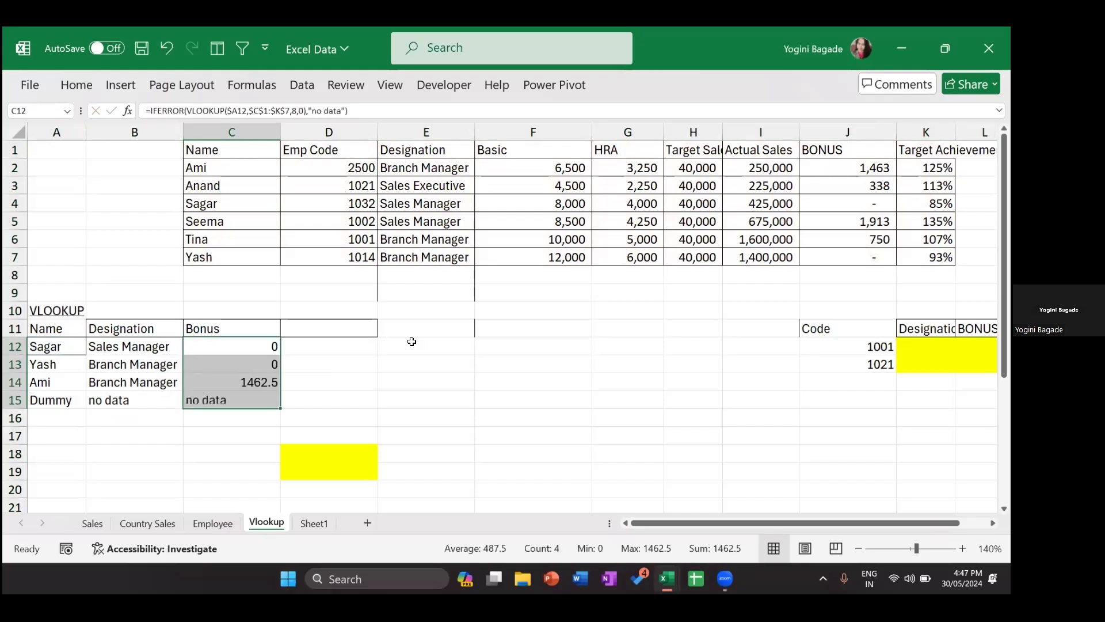
{"action": "double_click", "coordinate": [125, 347]}
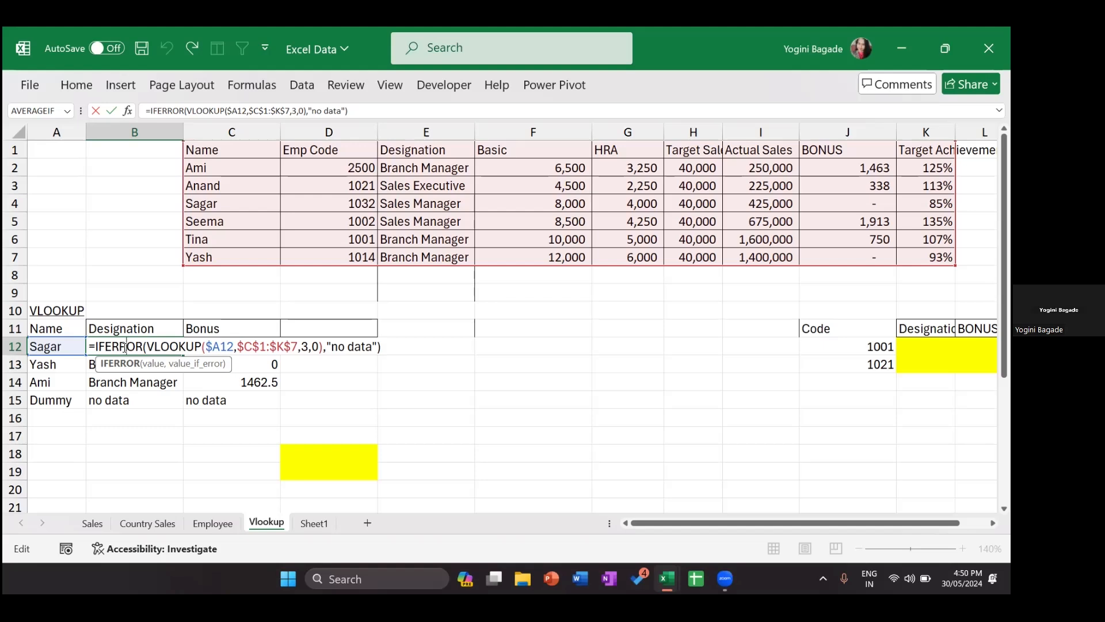
{"action": "key", "text": "Return"}
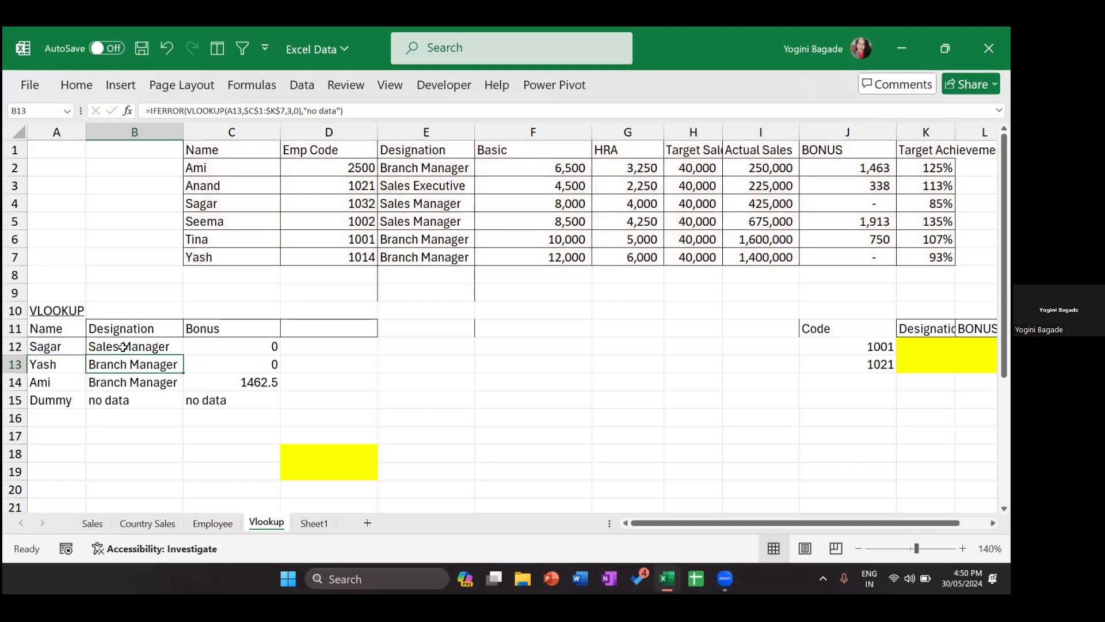
{"action": "left_click", "coordinate": [157, 294]}
{"action": "double_click", "coordinate": [111, 346]}
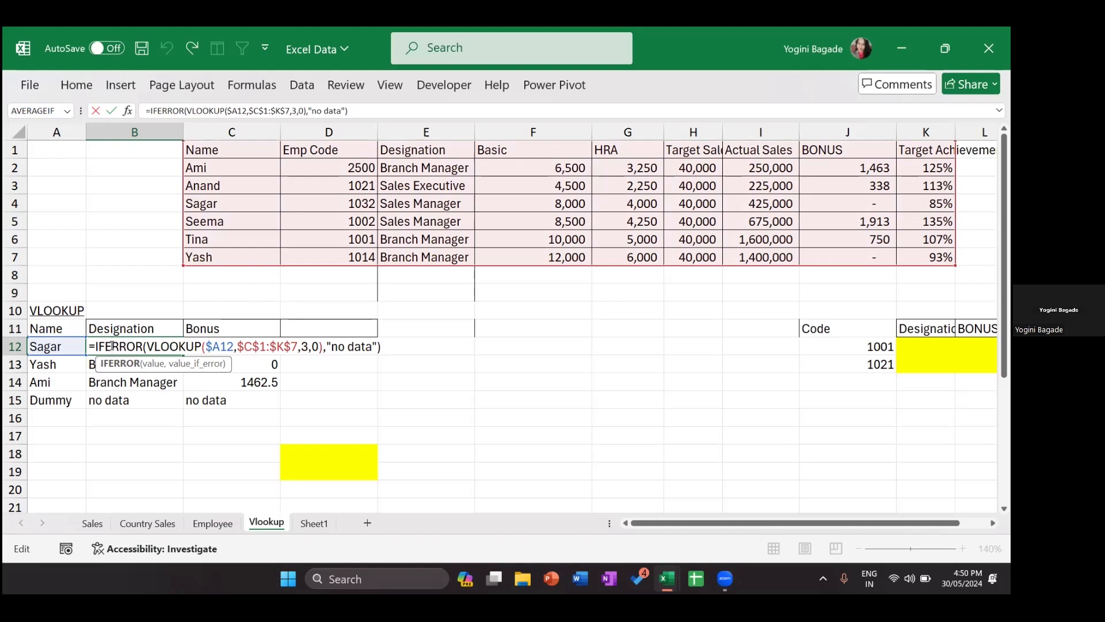
{"action": "key", "text": "Return"}
{"action": "key", "text": "Up"}
{"action": "key", "text": "Up"}
{"action": "key", "text": "Up"}
{"action": "key", "text": "Up"}
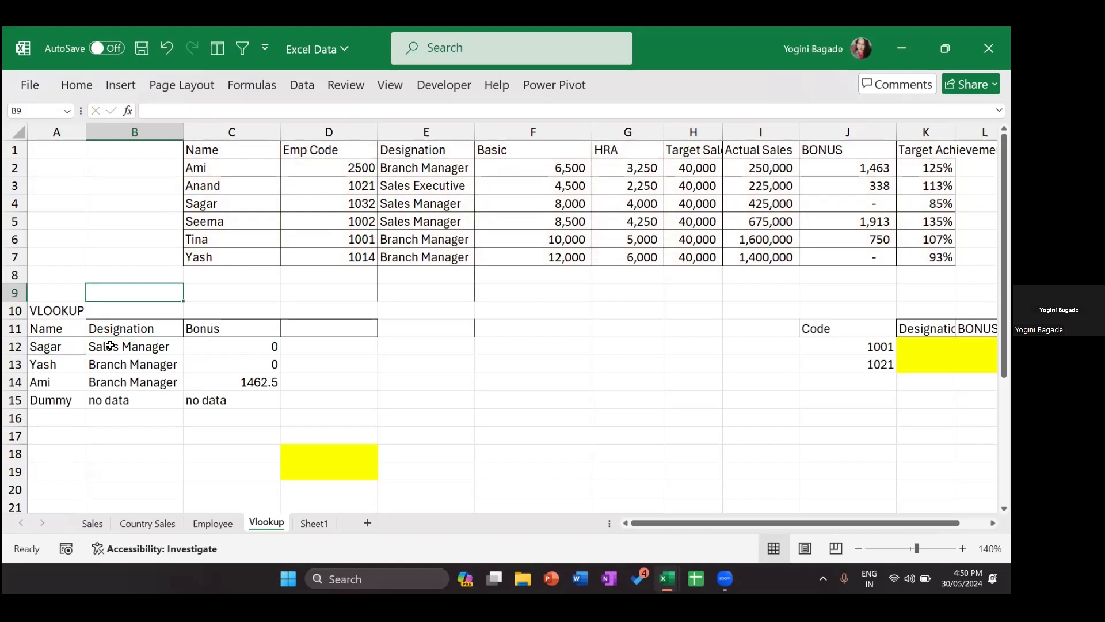
Step: Abandon a trial MATCH in B9, then open Format Cells for the Bonus results C12:C15
{"action": "type", "text": "=match"}
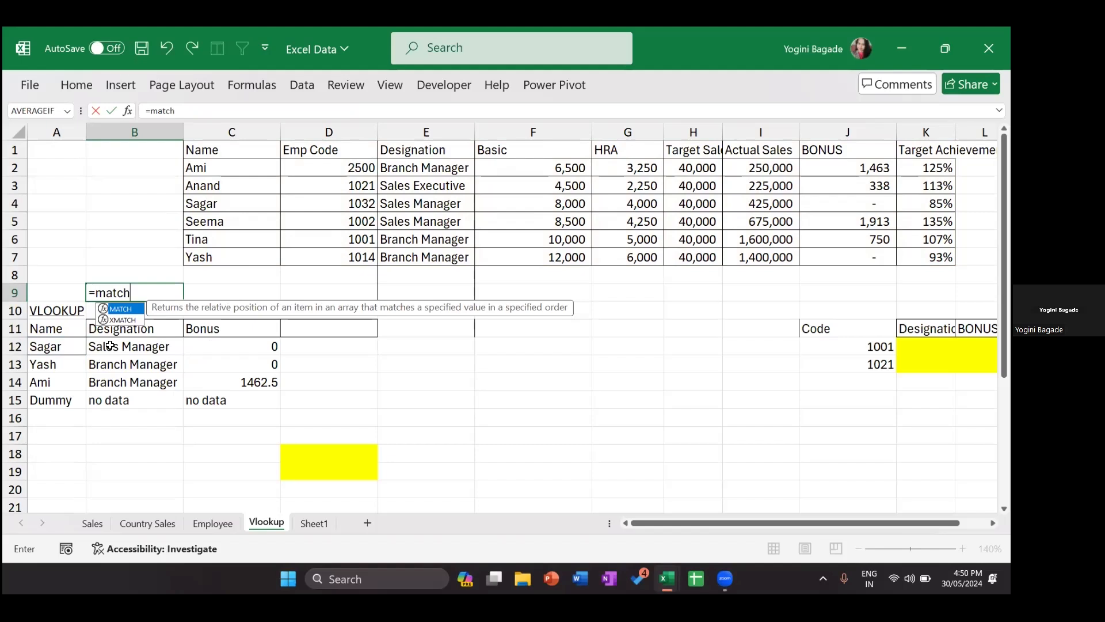
{"action": "key", "text": "Tab"}
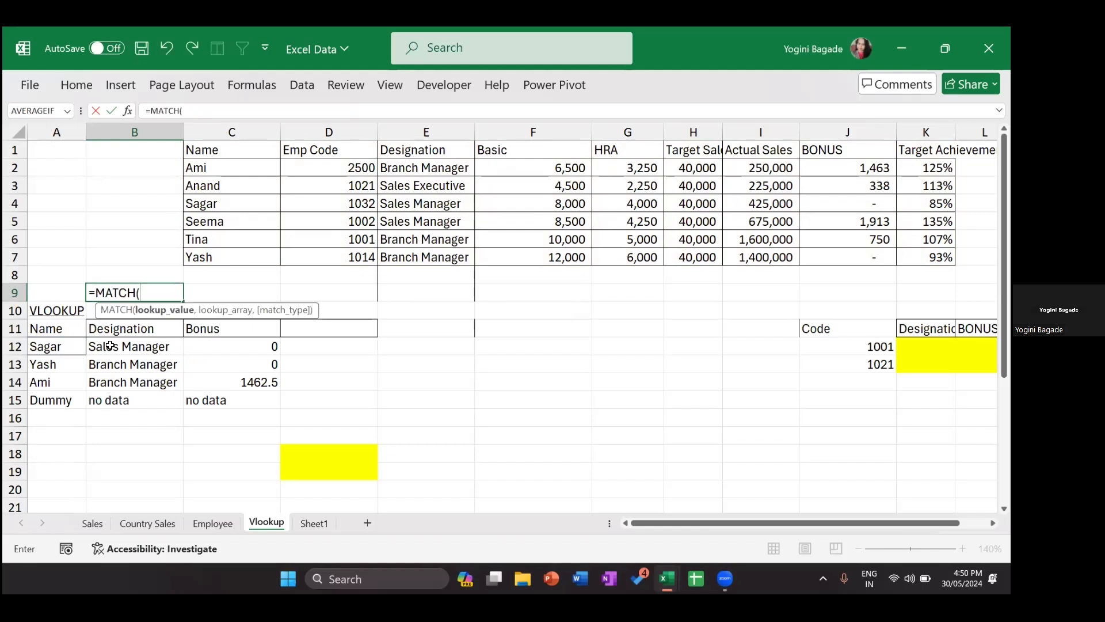
{"action": "key", "text": "Escape"}
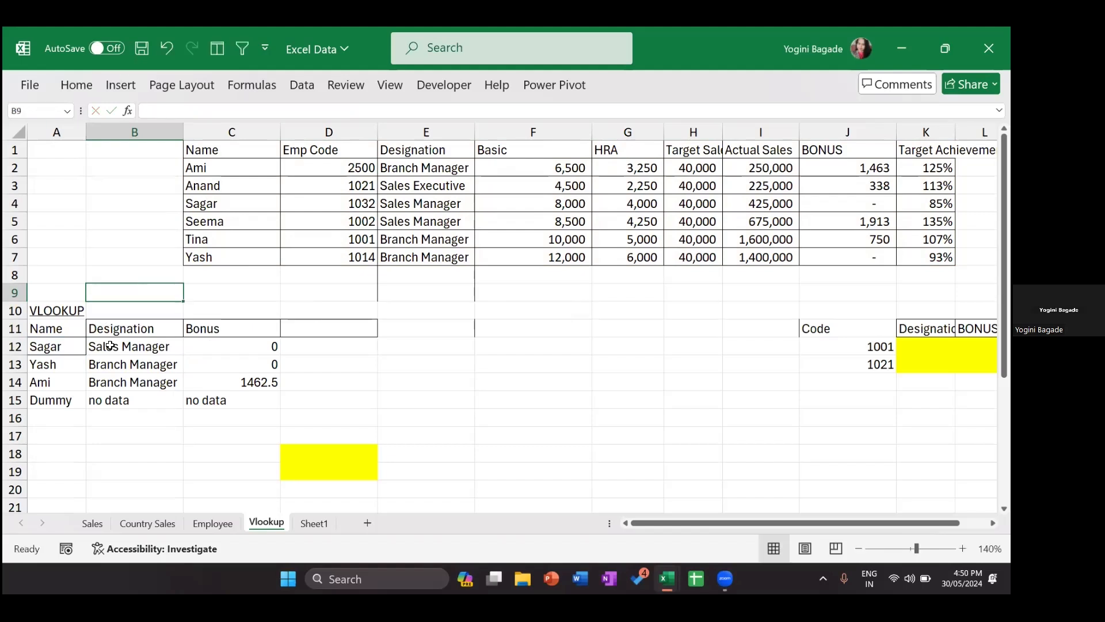
{"action": "left_click", "coordinate": [267, 382]}
{"action": "left_click", "coordinate": [875, 166]}
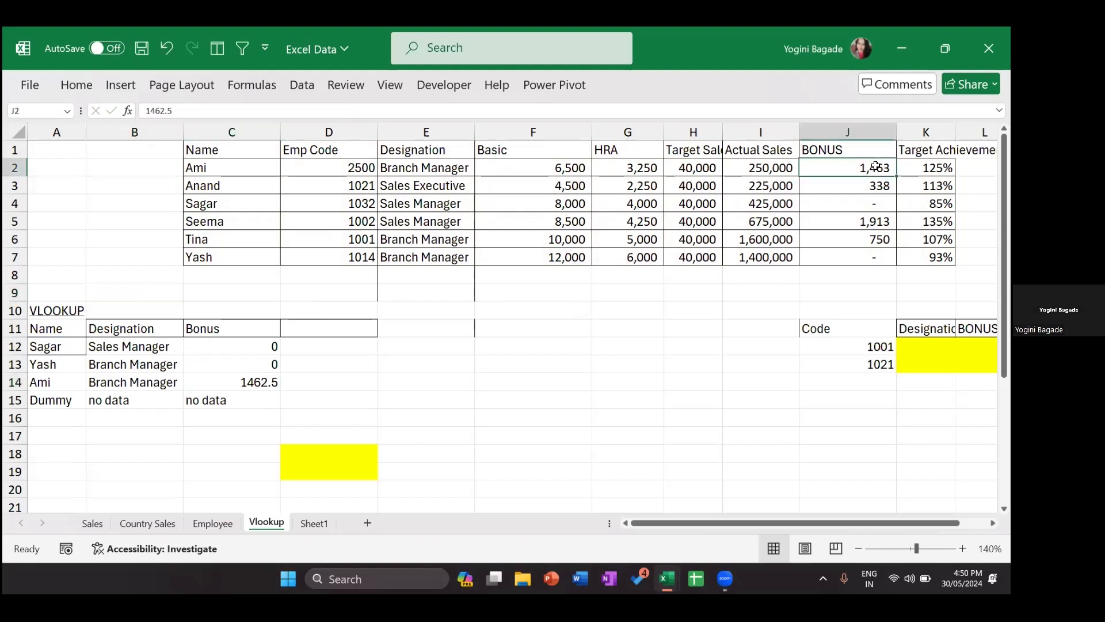
{"action": "left_click", "coordinate": [259, 341]}
{"action": "key", "text": "ctrl+shift+Down"}
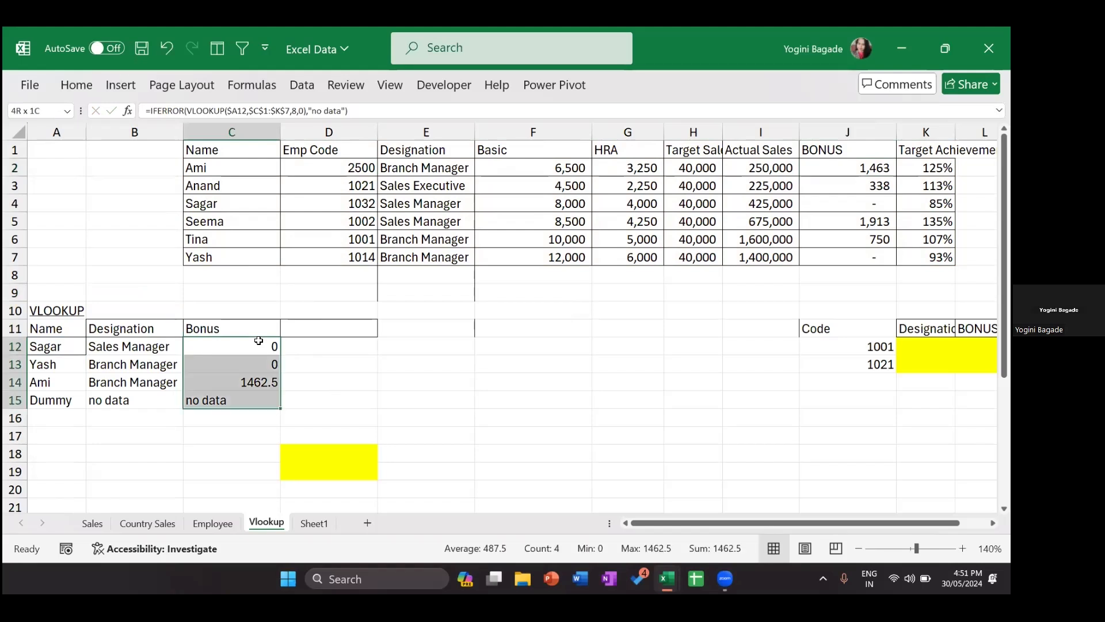
{"action": "key", "text": "ctrl+1"}
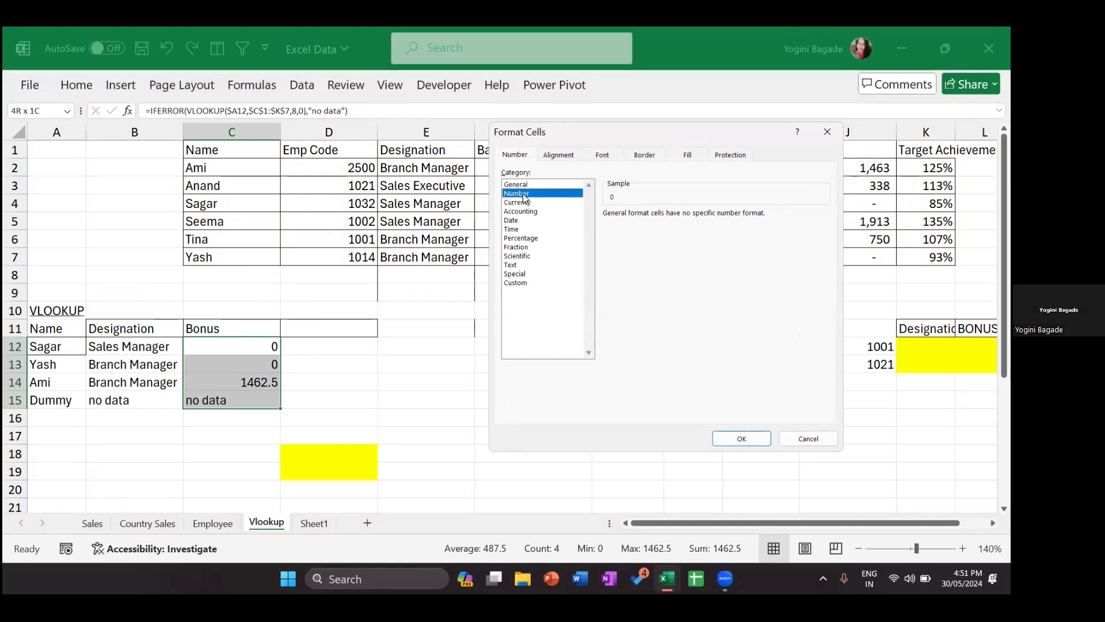
Step: Format the Bonus results C12:C15 as Number with 0 decimal places, so C14 shows 1463
{"action": "left_click", "coordinate": [523, 193]}
{"action": "double_click", "coordinate": [677, 214]}
{"action": "type", "text": "0"}
{"action": "key", "text": "Return"}
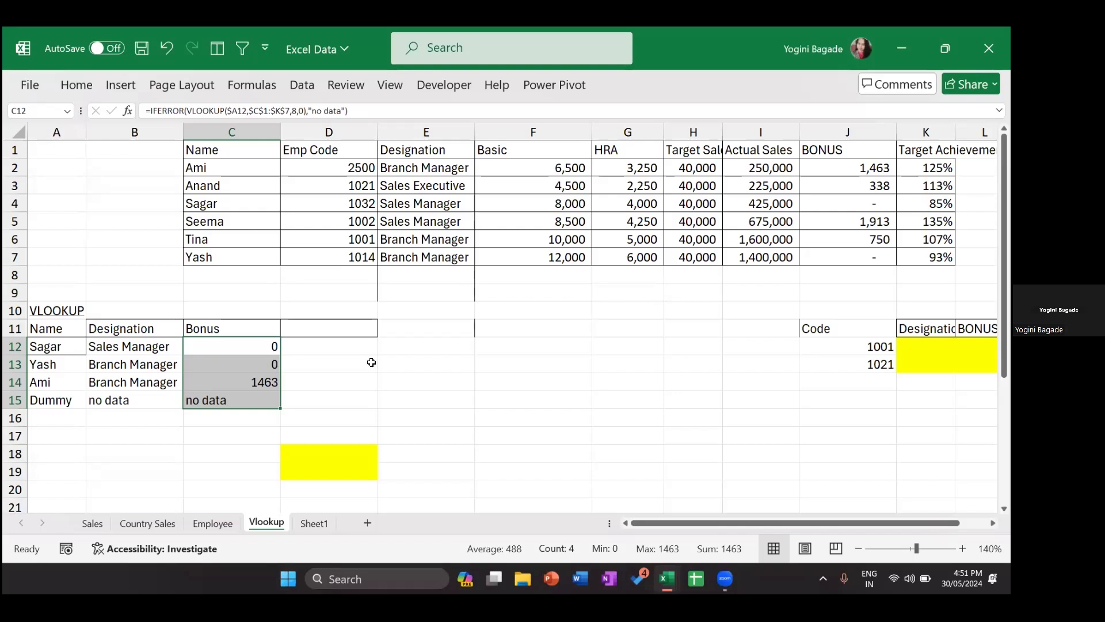
Step: Start a =MATCH( formula in helper cell B9
{"action": "left_click", "coordinate": [155, 292]}
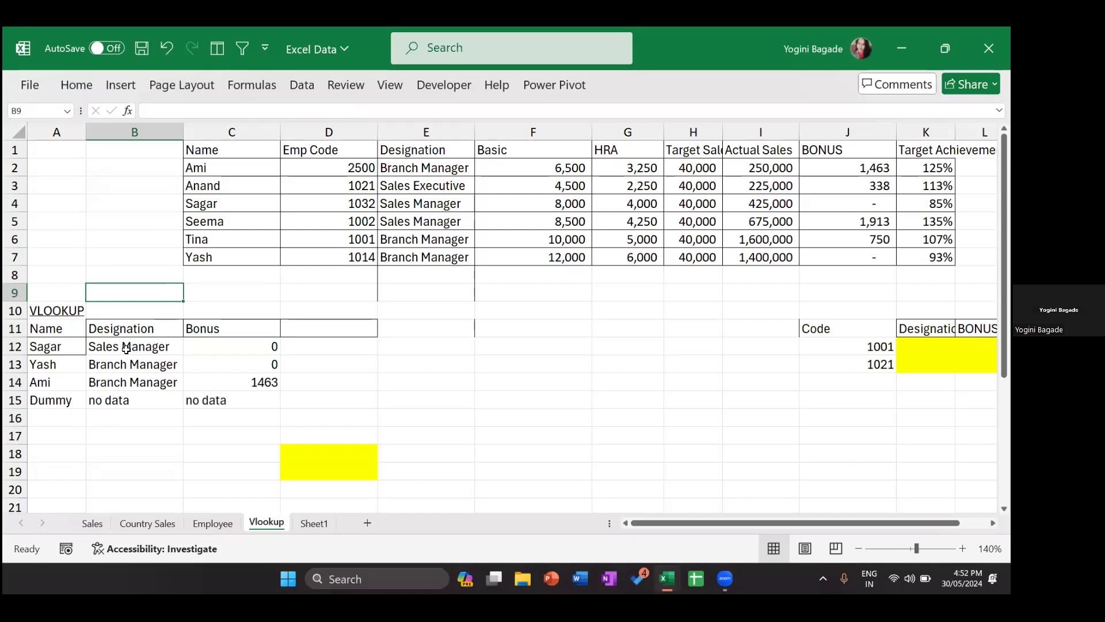
{"action": "type", "text": "=match"}
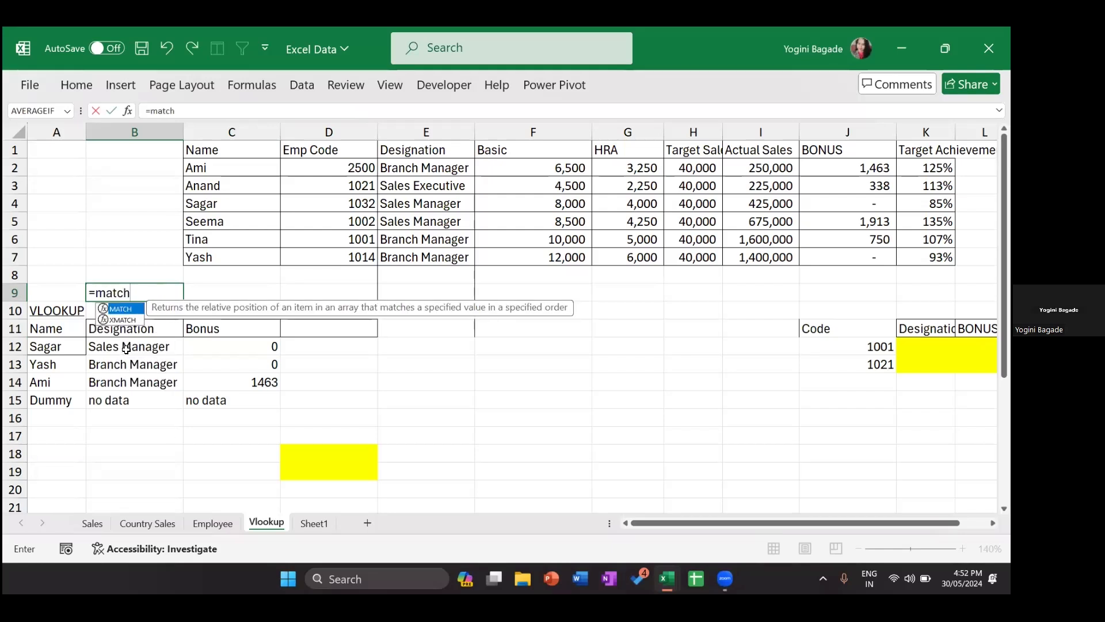
{"action": "key", "text": "Tab"}
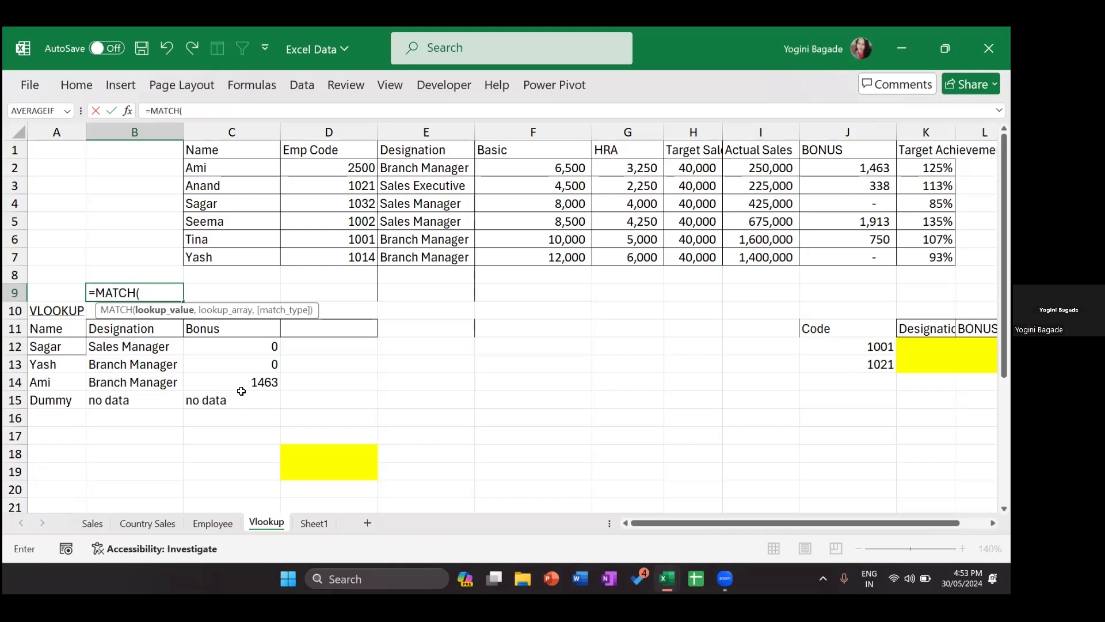
Step: Complete B9 as =MATCH(B11,$C$1:$K$1,0) to locate the Designation column (3)
{"action": "left_click", "coordinate": [149, 324]}
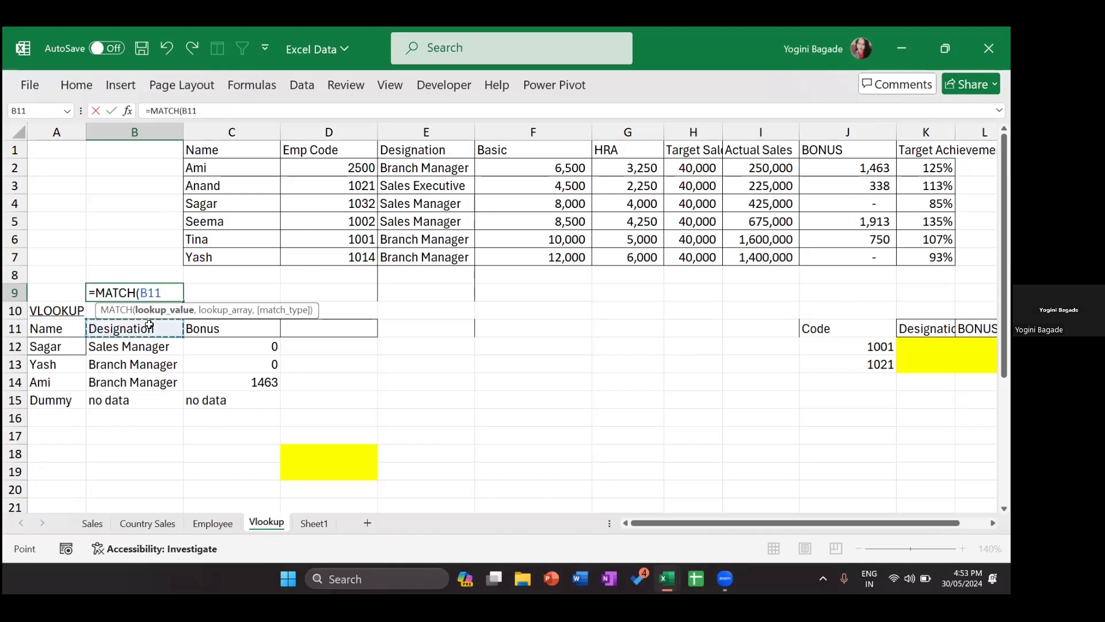
{"action": "type", "text": ","}
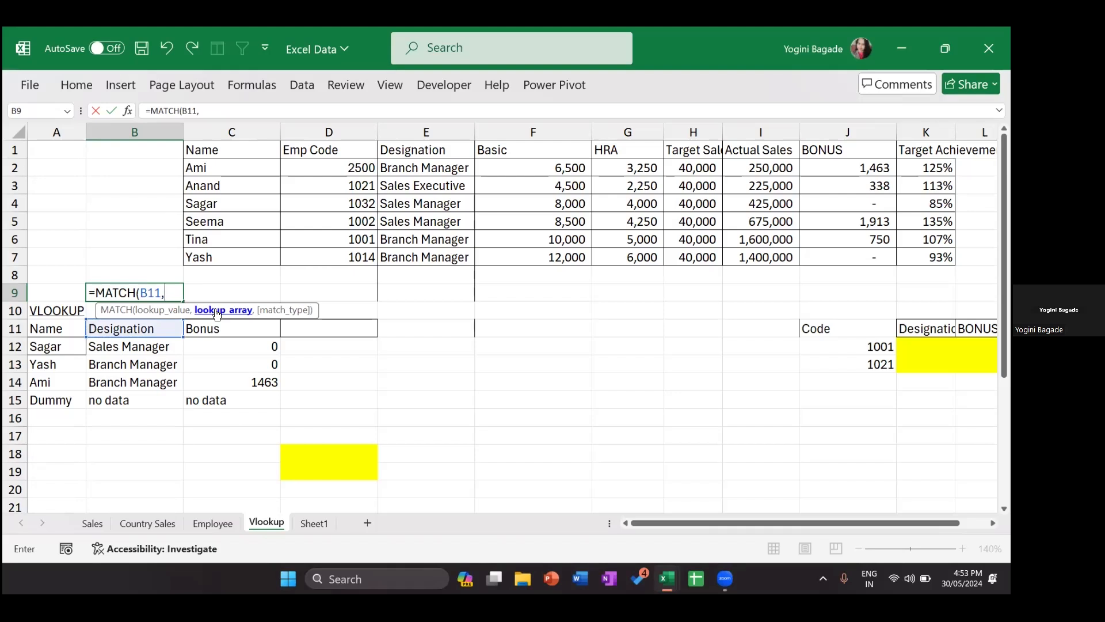
{"action": "left_click", "coordinate": [224, 150]}
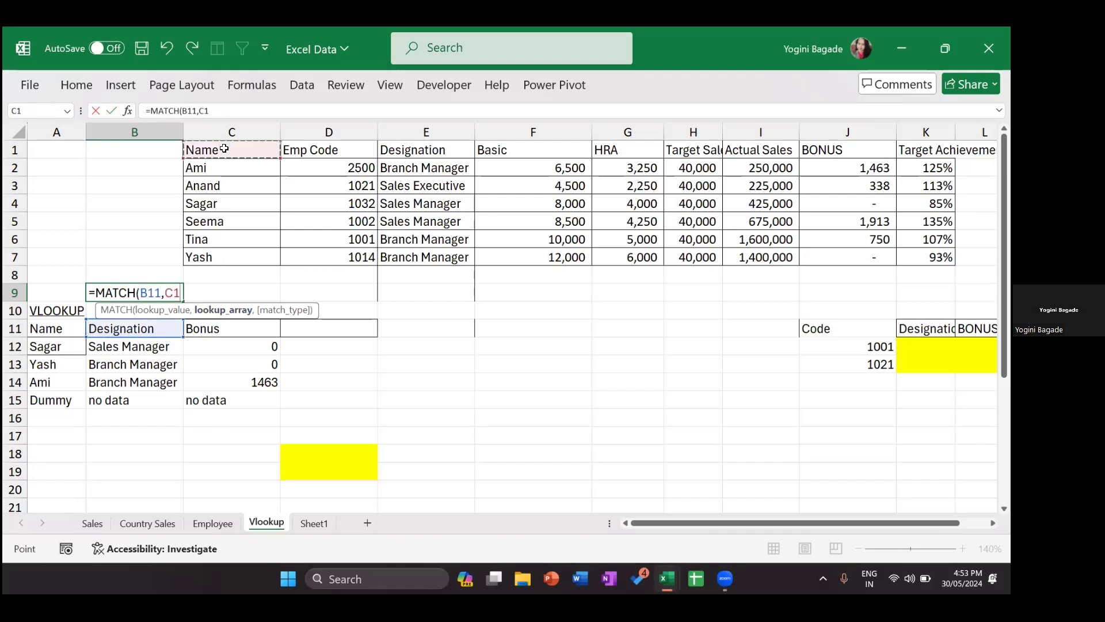
{"action": "key", "text": "ctrl+shift+Right"}
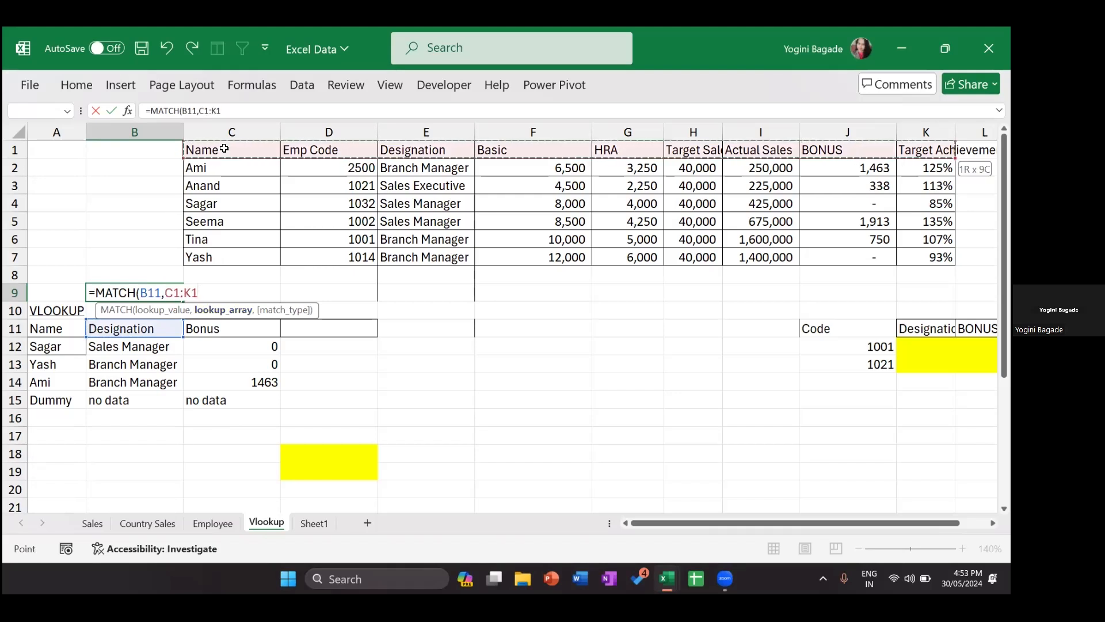
{"action": "key", "text": "F4"}
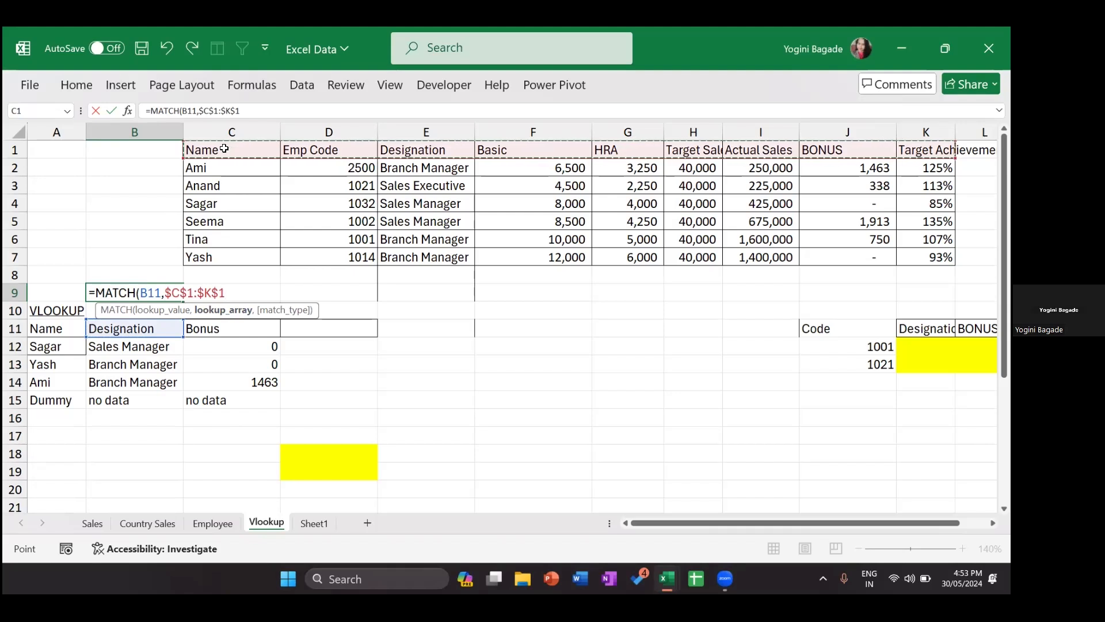
{"action": "type", "text": ",0"}
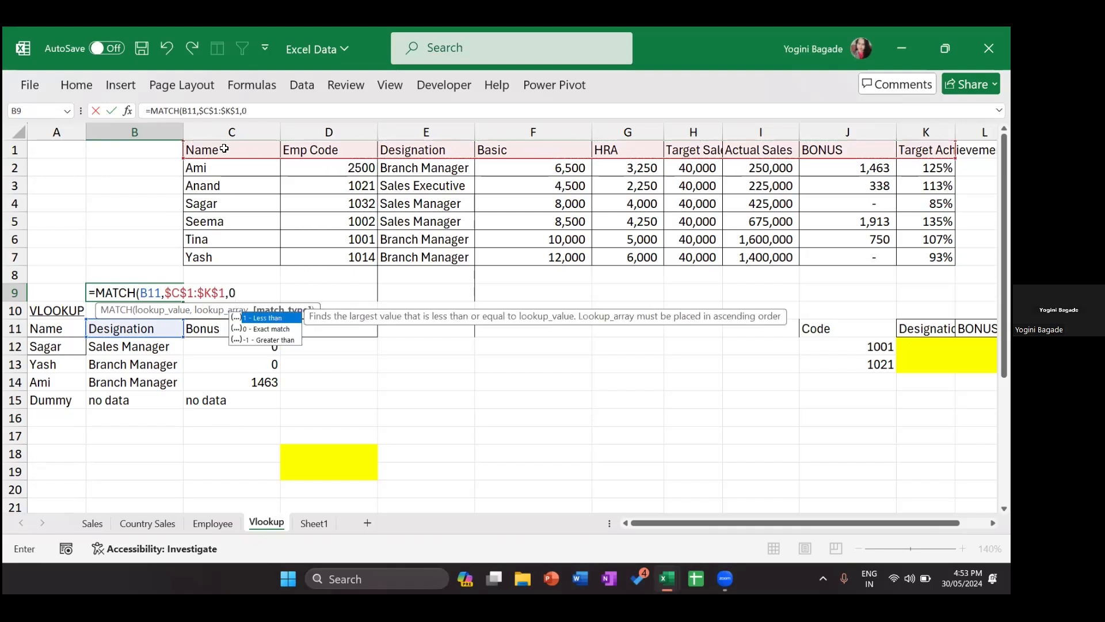
{"action": "type", "text": ")"}
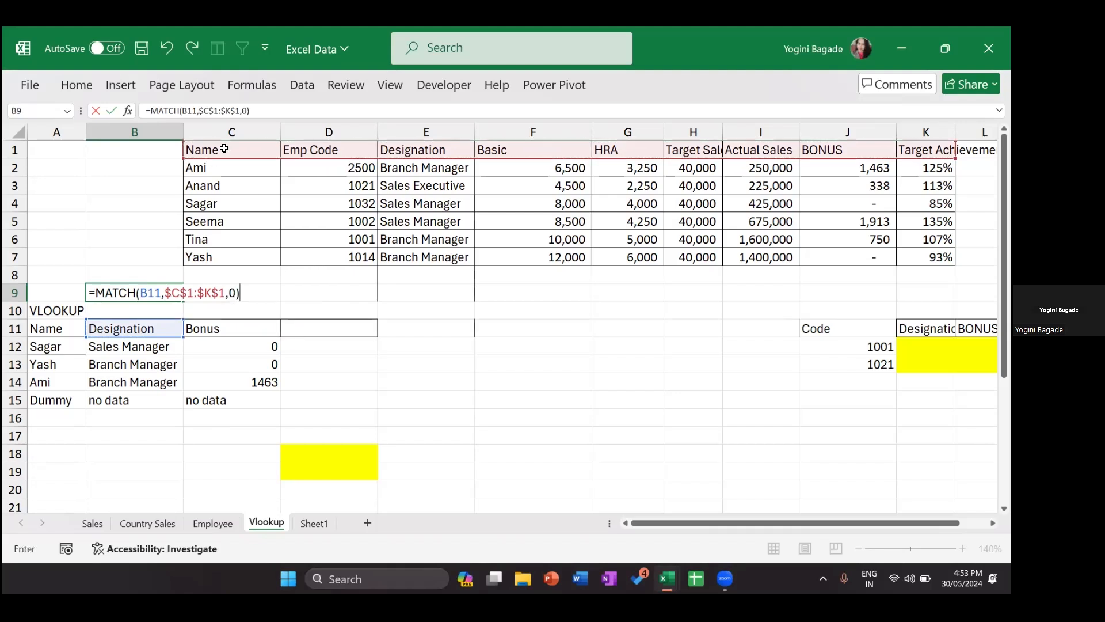
{"action": "key", "text": "Return"}
Step: Copy the MATCH formula right into C9 (returns 8 for Bonus) and reopen B9's formula
{"action": "key", "text": "Up"}
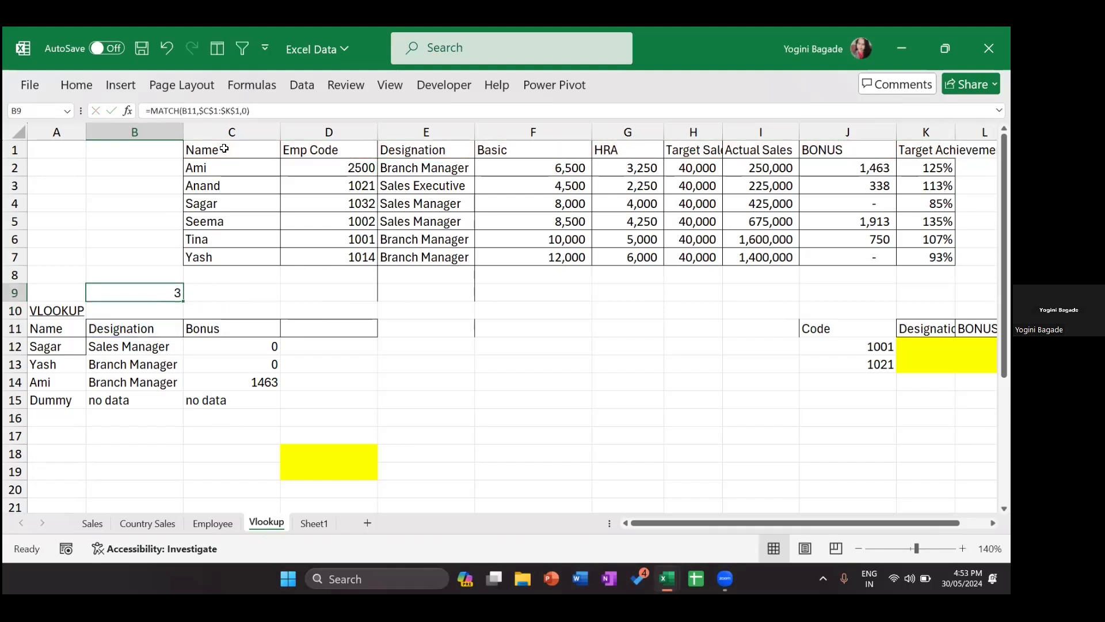
{"action": "key", "text": "shift+Right"}
{"action": "key", "text": "ctrl+r"}
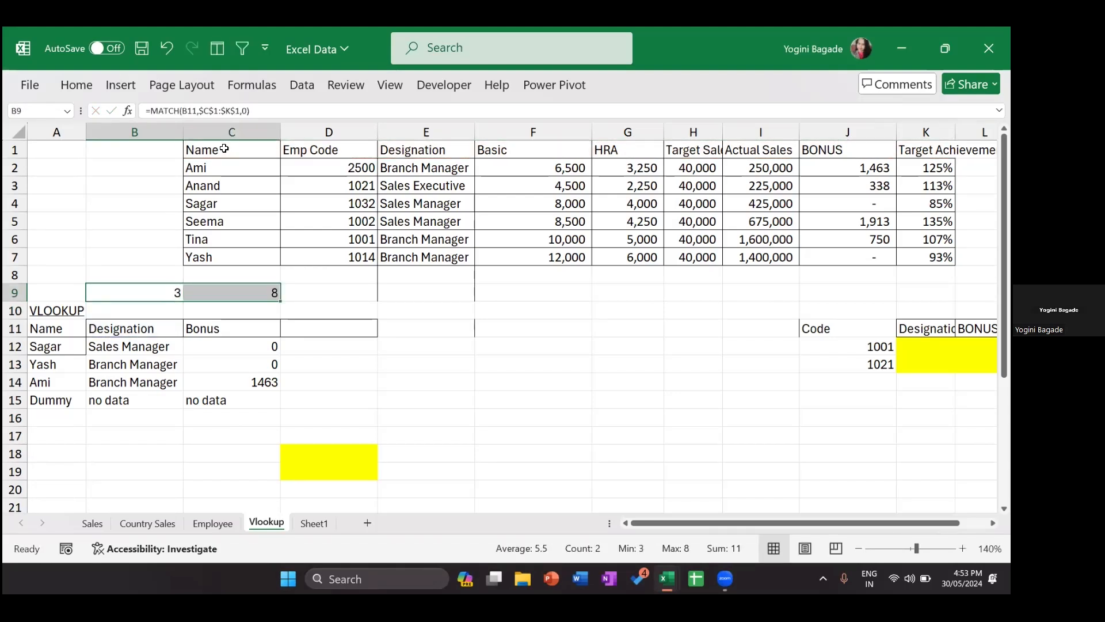
{"action": "double_click", "coordinate": [171, 292]}
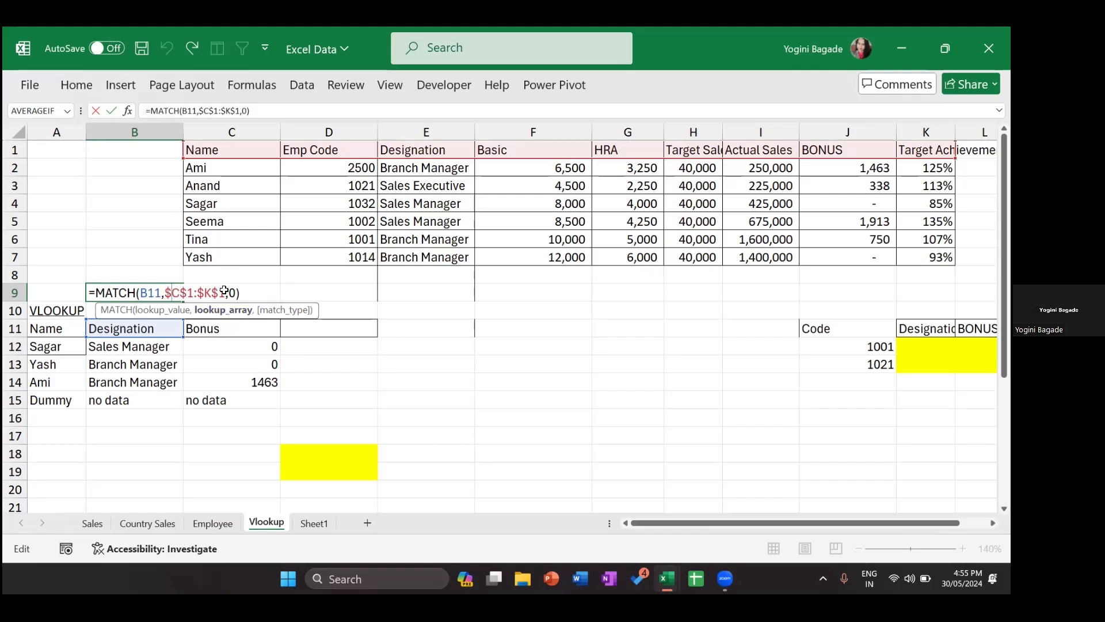
Step: Evaluate the $C$1:$K$1 range in B9's formula, then clear the helper cells B9:C9
{"action": "left_click_drag", "start_coordinate": [165, 292], "coordinate": [224, 291]}
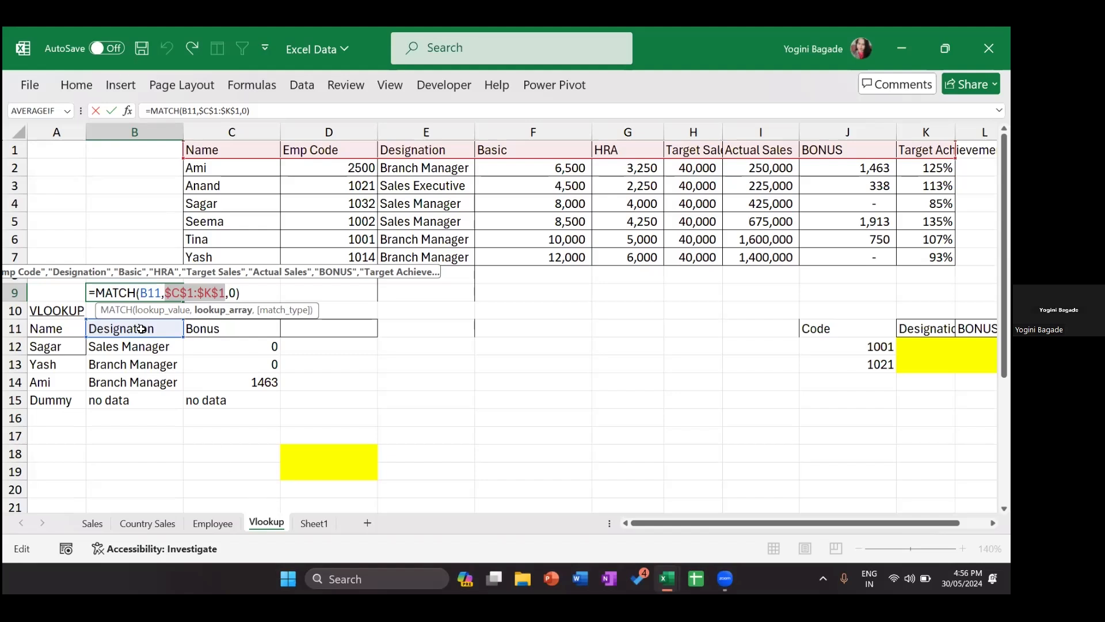
{"action": "key", "text": "Escape"}
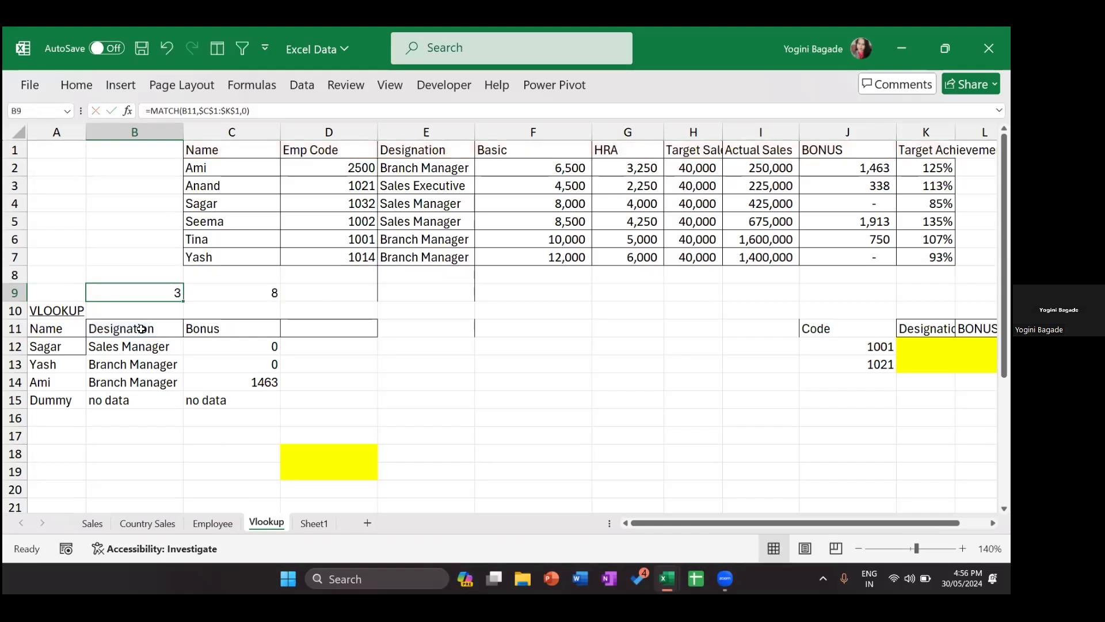
{"action": "key", "text": "shift+Right"}
{"action": "key", "text": "Delete"}
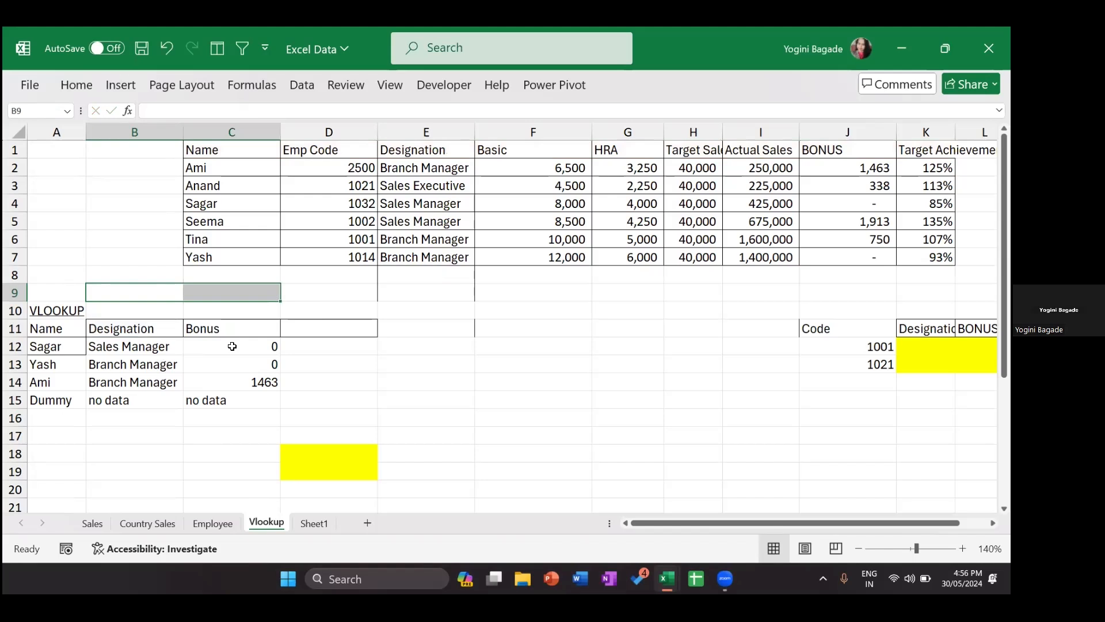
Step: Clear the old Bonus results C12:C15 and Designation results B13:B15
{"action": "left_click_drag", "start_coordinate": [232, 346], "coordinate": [232, 400]}
{"action": "key", "text": "Delete"}
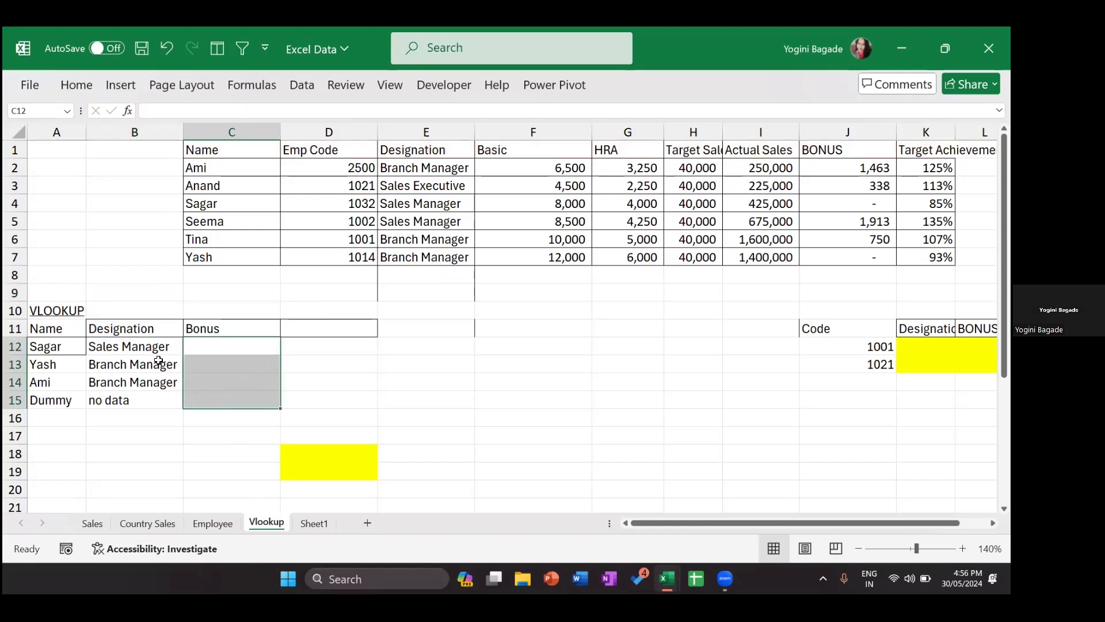
{"action": "left_click_drag", "start_coordinate": [164, 364], "coordinate": [164, 400]}
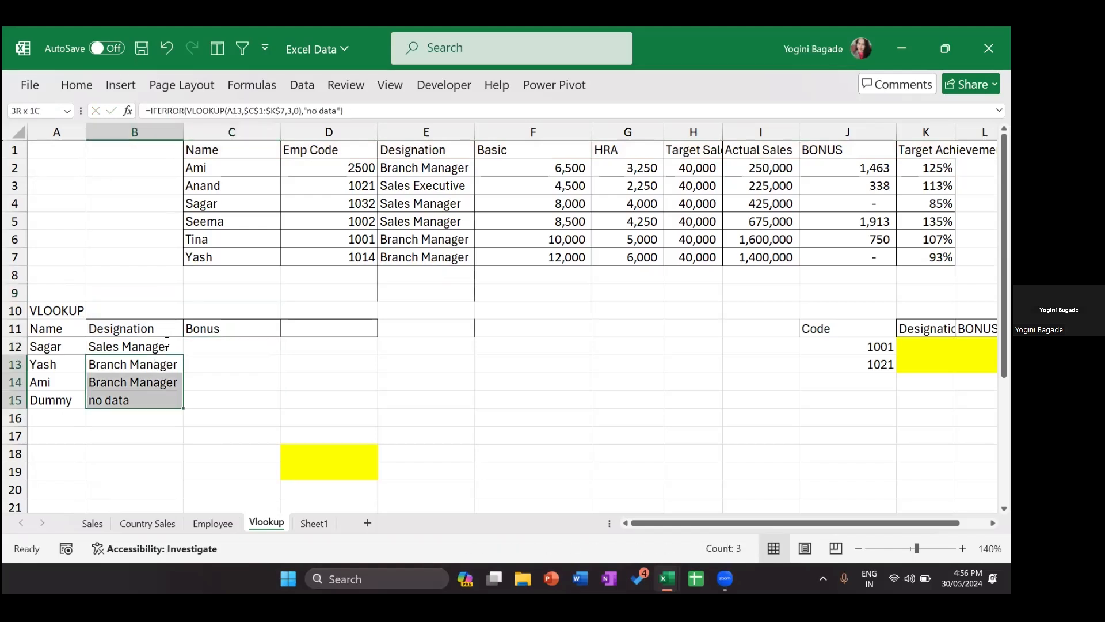
{"action": "key", "text": "Delete"}
Step: In B12's VLOOKUP, replace the fixed column index 3 with a MATCH function
{"action": "key", "text": "Up"}
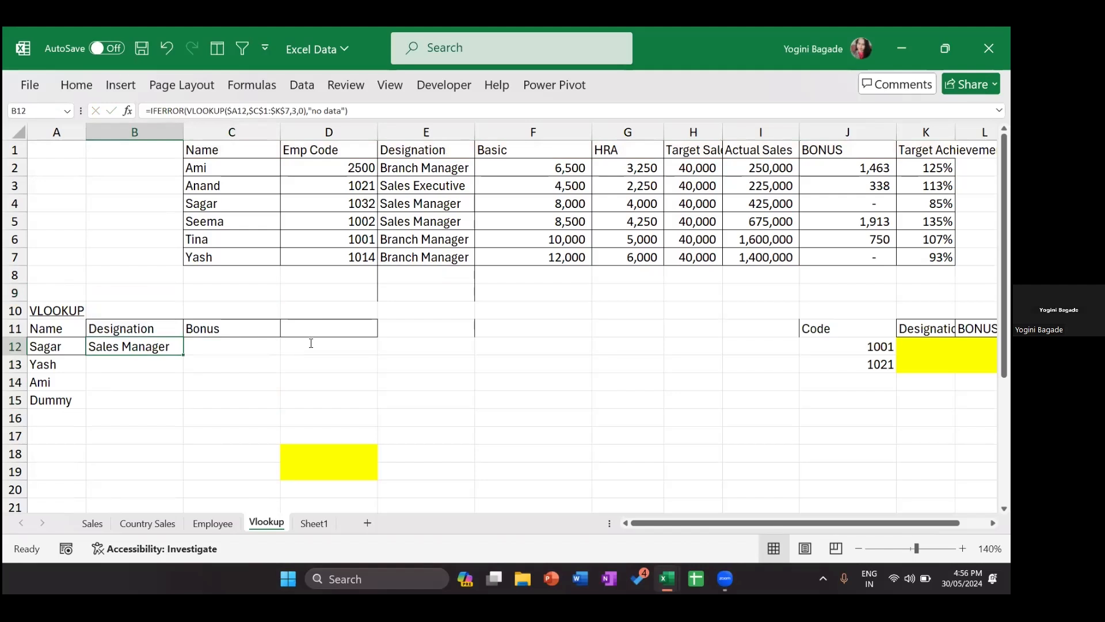
{"action": "key", "text": "F2"}
{"action": "left_click", "coordinate": [306, 346]}
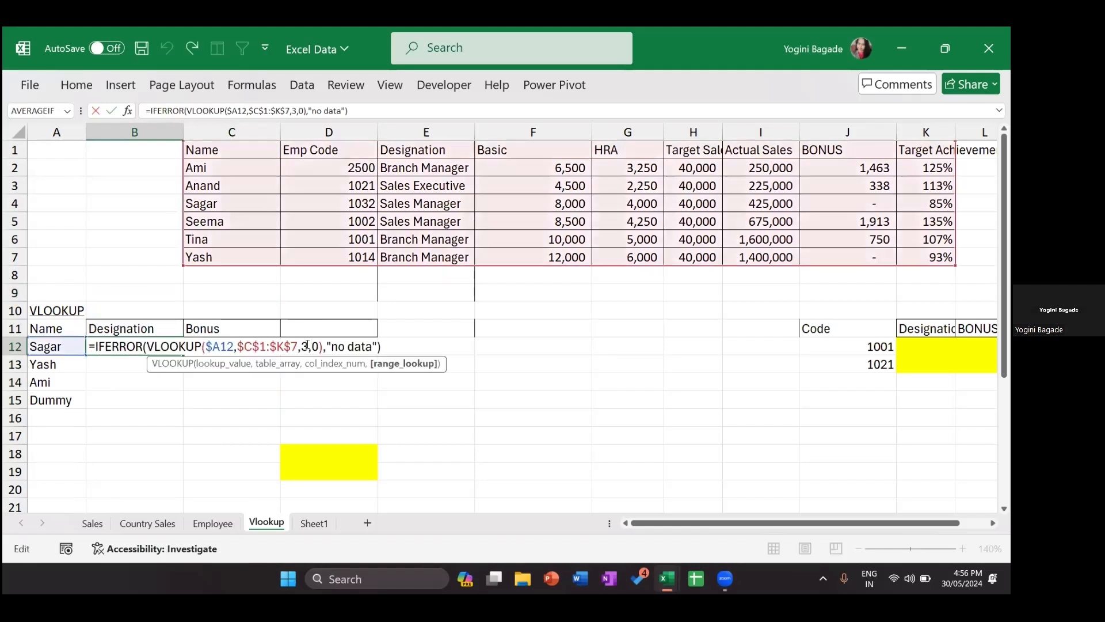
{"action": "key", "text": "BackSpace"}
{"action": "type", "text": "match"}
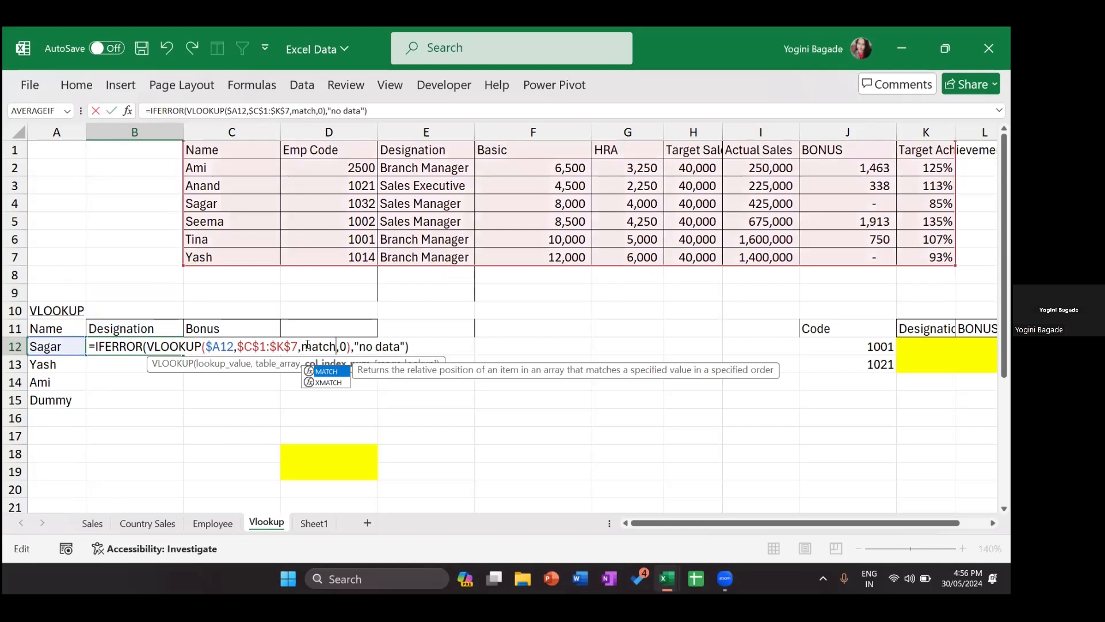
{"action": "key", "text": "Tab"}
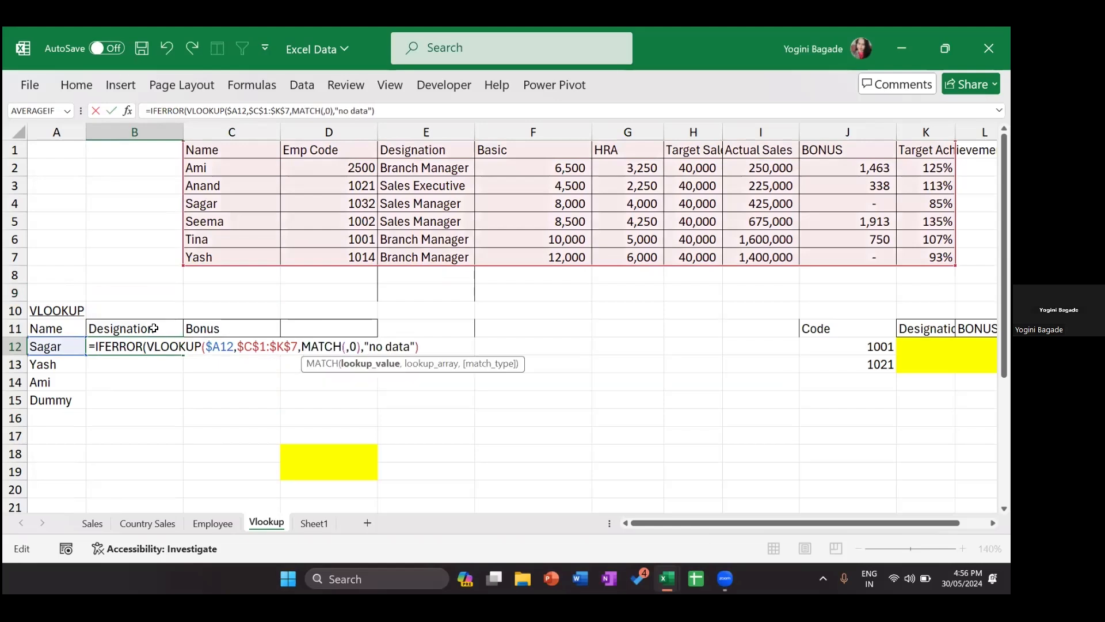
Step: Finish the column index as MATCH(B$11,$C$1:$K$1,0) and select B12:B15
{"action": "left_click", "coordinate": [153, 328]}
{"action": "type", "text": ","}
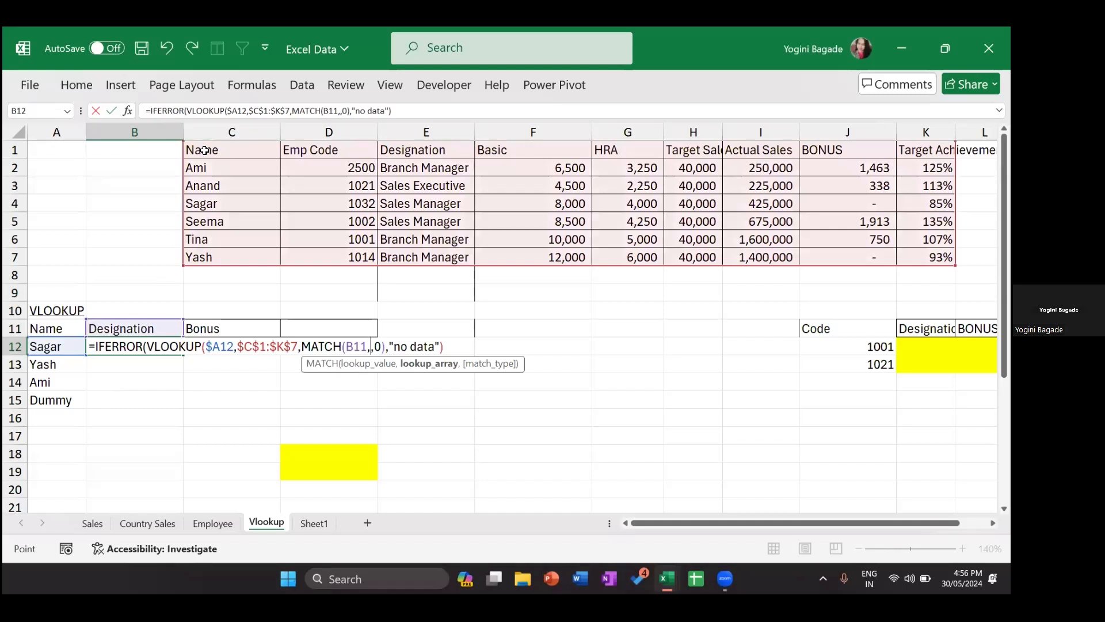
{"action": "left_click", "coordinate": [204, 150]}
{"action": "key", "text": "ctrl+shift+Right"}
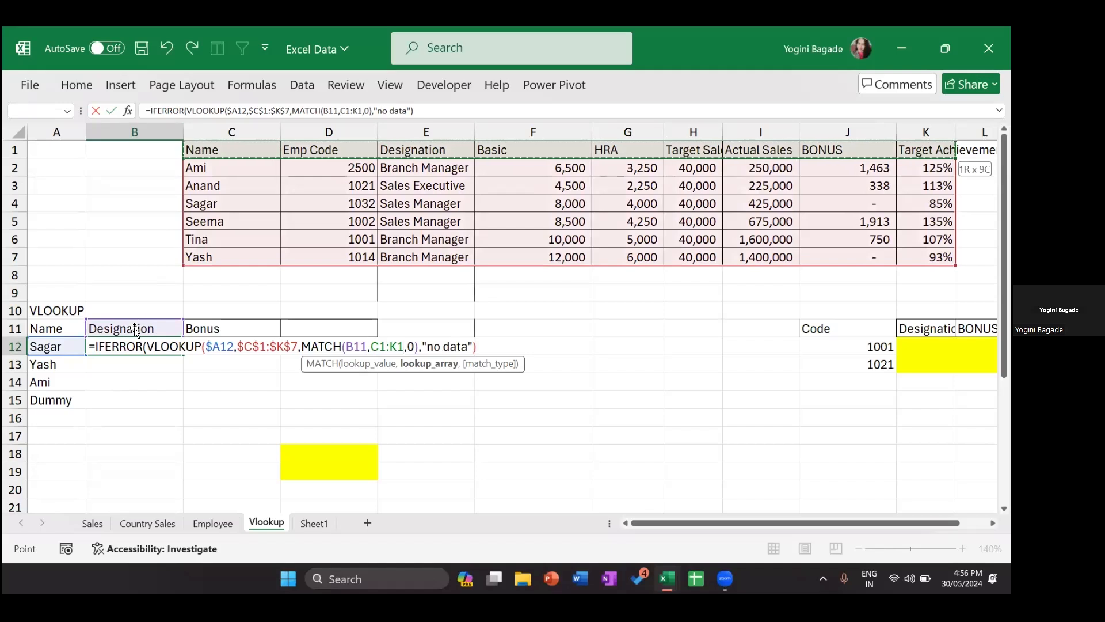
{"action": "key", "text": "F4"}
{"action": "type", "text": ",0)"}
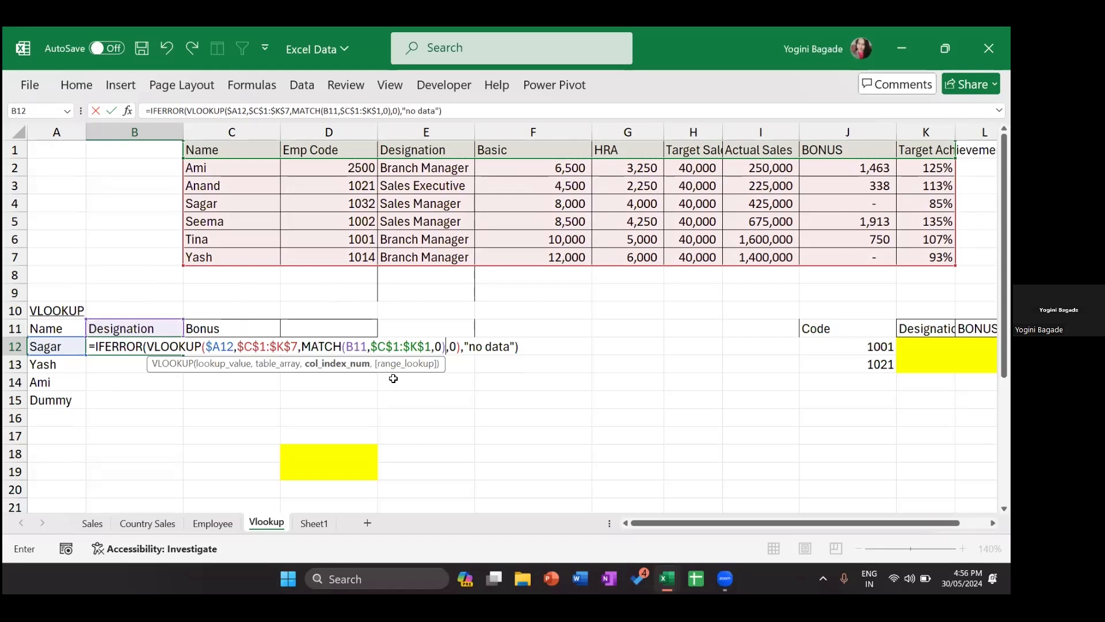
{"action": "key", "text": "Left"}
{"action": "key", "text": "Left"}
{"action": "key", "text": "Left"}
{"action": "key", "text": "Left"}
{"action": "key", "text": "Left"}
{"action": "key", "text": "Left"}
{"action": "key", "text": "Left"}
{"action": "key", "text": "Left"}
{"action": "key", "text": "Left"}
{"action": "key", "text": "Left"}
{"action": "key", "text": "Left"}
{"action": "key", "text": "Left"}
{"action": "key", "text": "Left"}
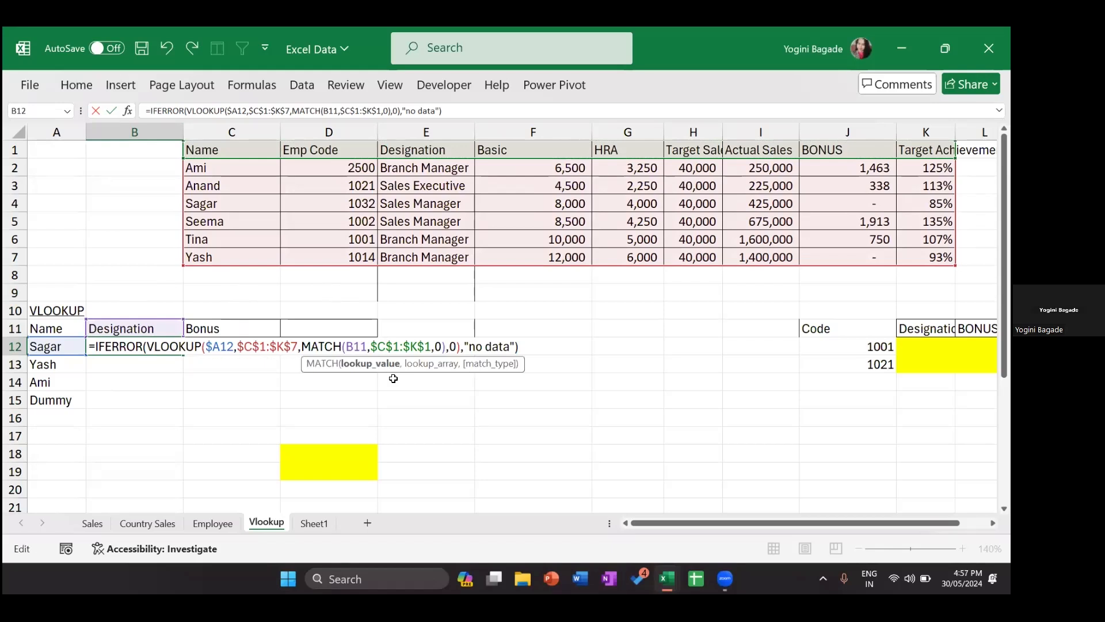
{"action": "key", "text": "F4"}
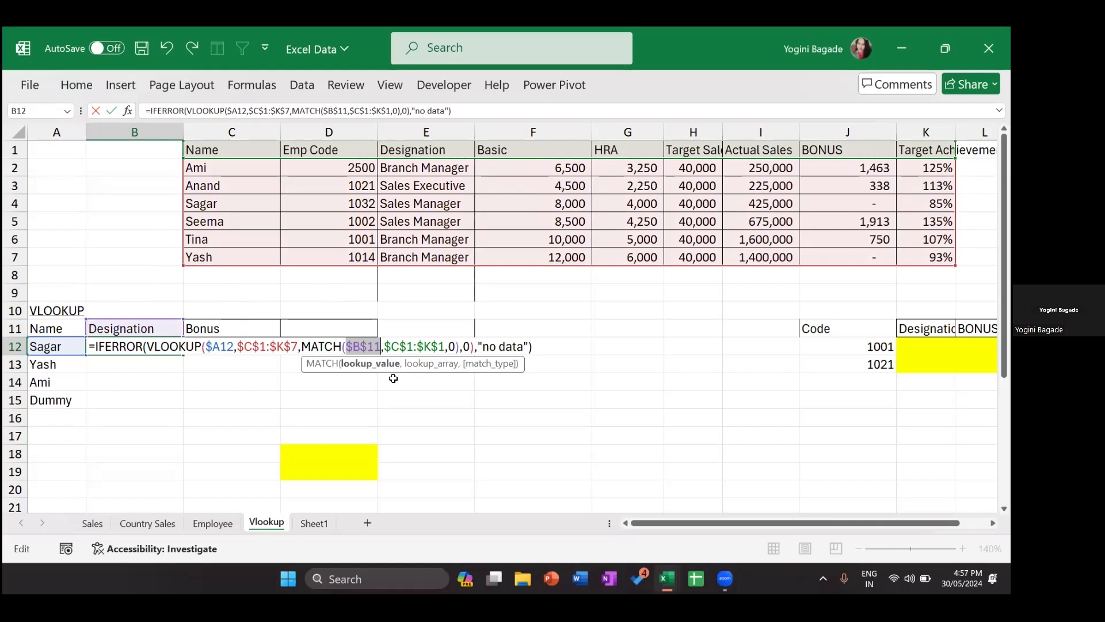
{"action": "key", "text": "Return"}
{"action": "key", "text": "Up"}
{"action": "key", "text": "shift+Down"}
{"action": "key", "text": "shift+Down"}
{"action": "key", "text": "shift+Down"}
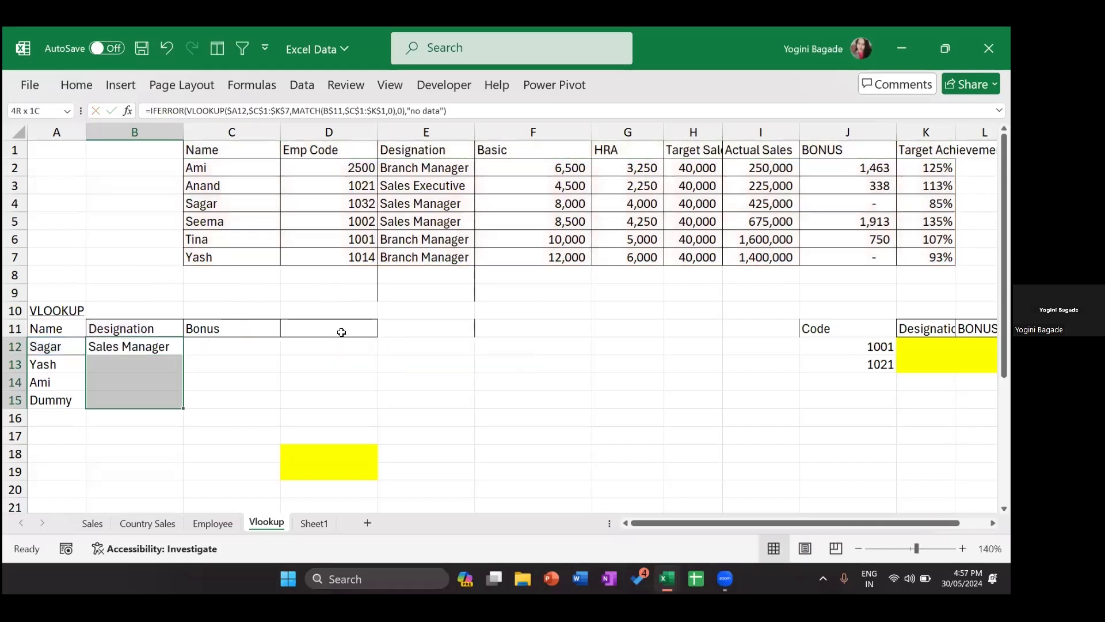
Step: Fill the MATCH-based lookup down B12:B15 and right into the Bonus column C12:C15
{"action": "key", "text": "ctrl+d"}
{"action": "key", "text": "shift+Right"}
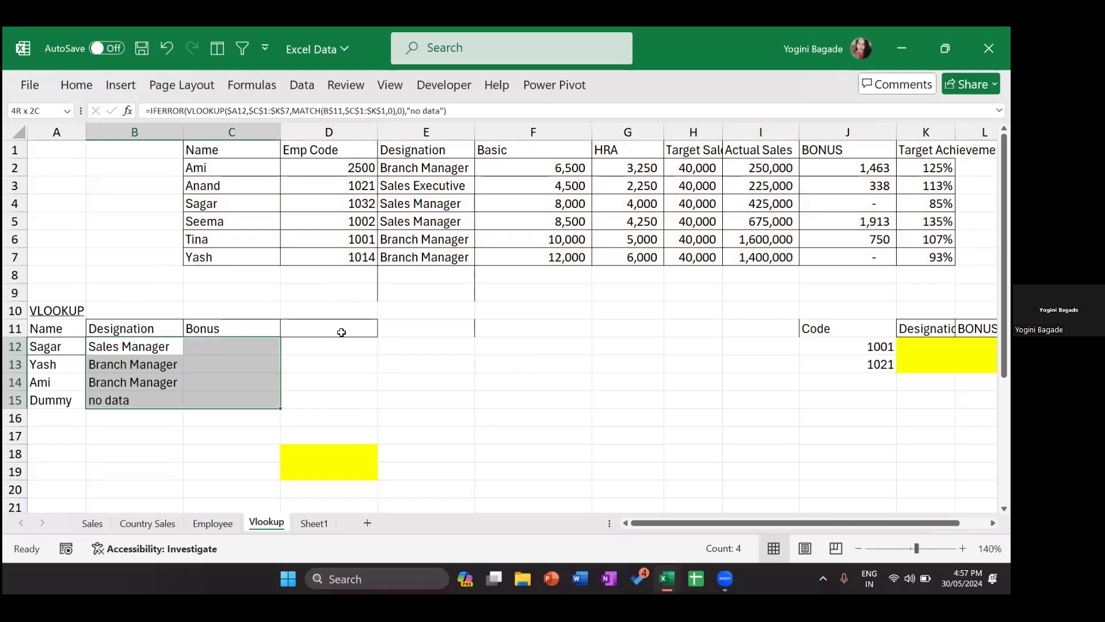
{"action": "key", "text": "ctrl+r"}
Step: Add the header 'Target Achievement' in D11
{"action": "left_click", "coordinate": [342, 332]}
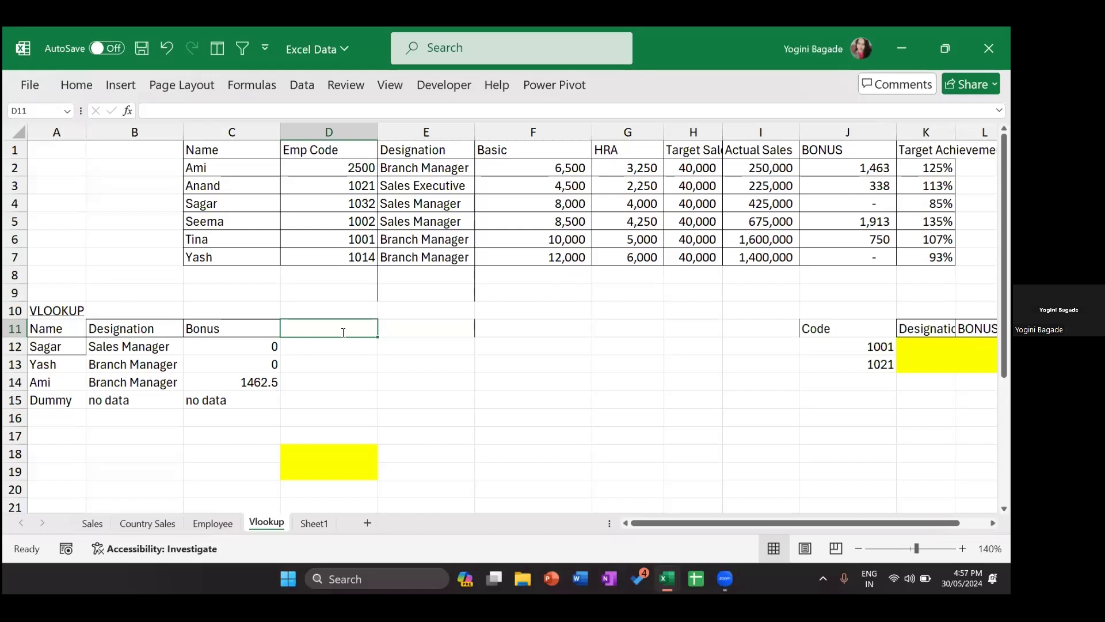
{"action": "type", "text": "Targe"}
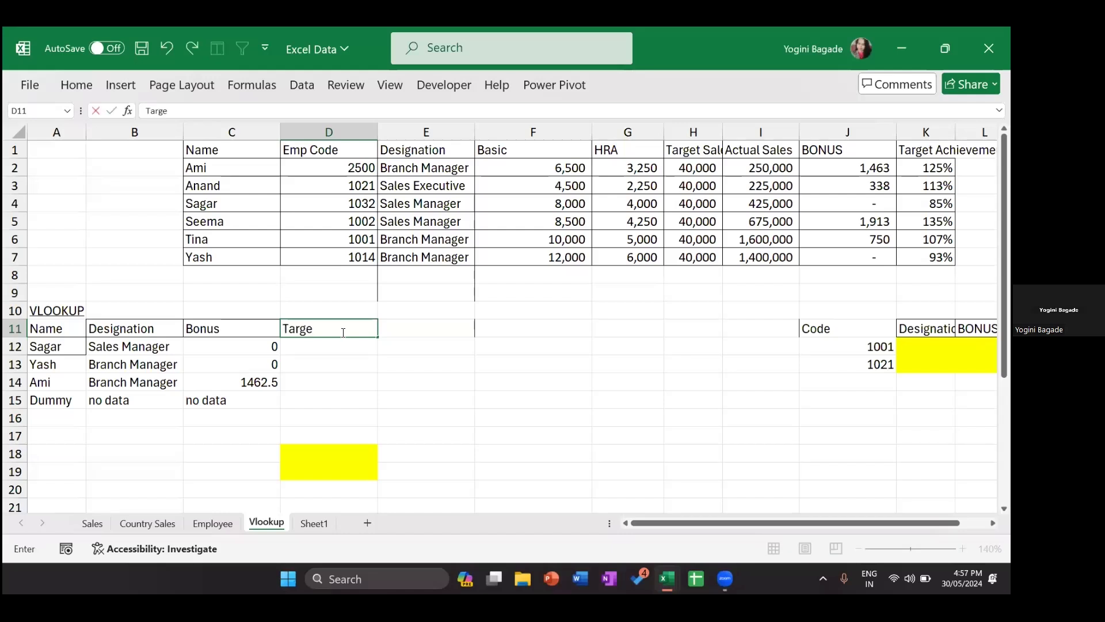
{"action": "type", "text": "t Ac"}
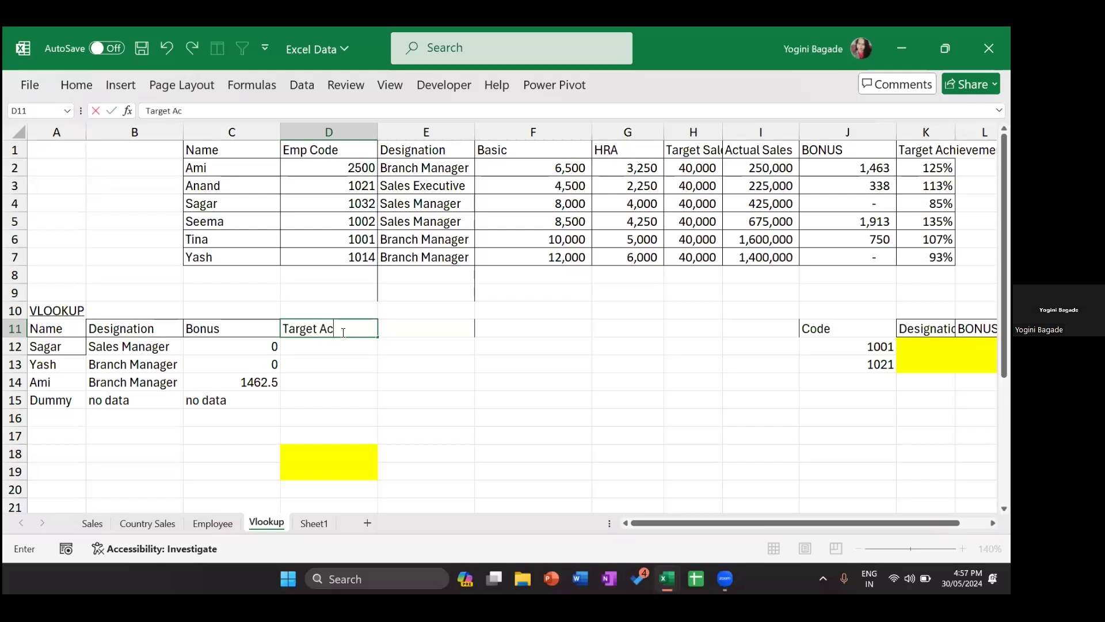
{"action": "type", "text": "hievement"}
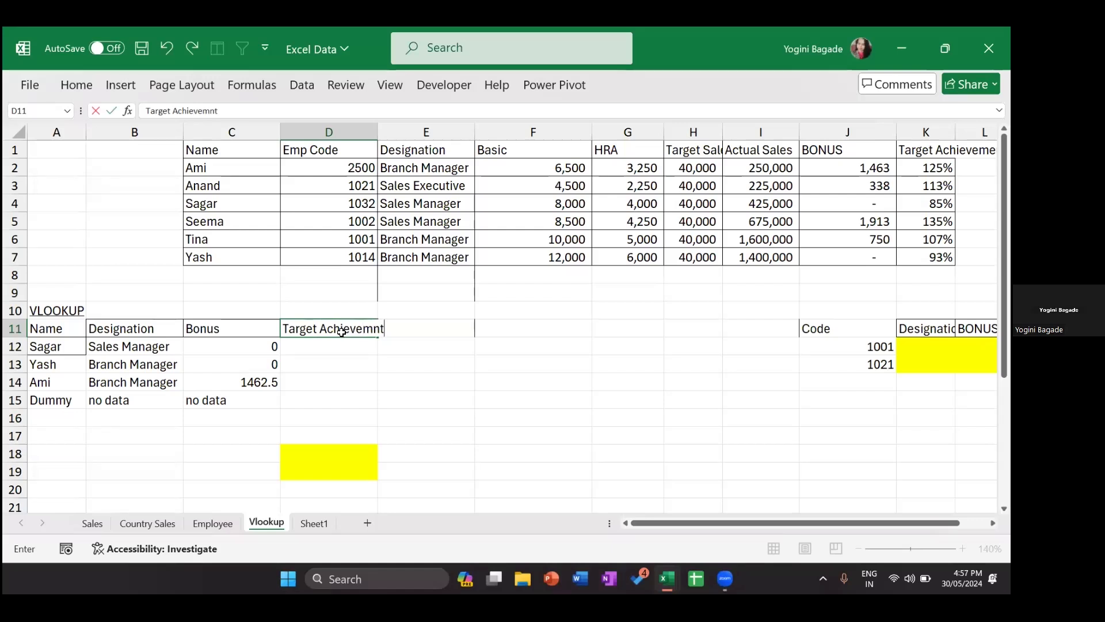
{"action": "key", "text": "Return"}
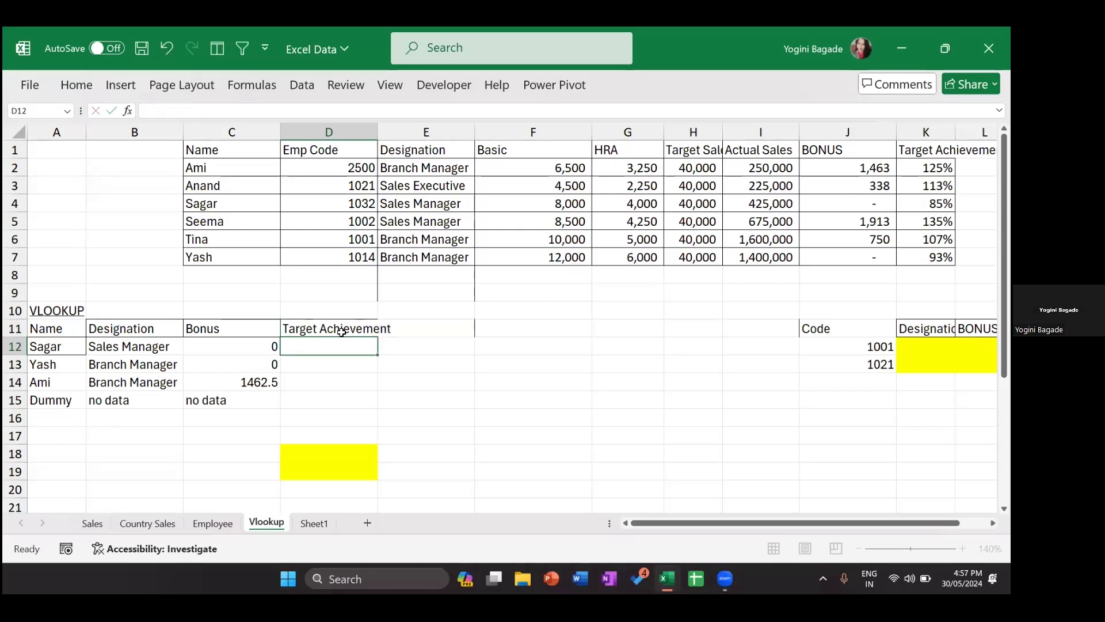
Step: Fill the lookup into D12:D15, giving 0.85, 0.933333333, 1.25 and no data
{"action": "key", "text": "Left"}
{"action": "key", "text": "shift+Right"}
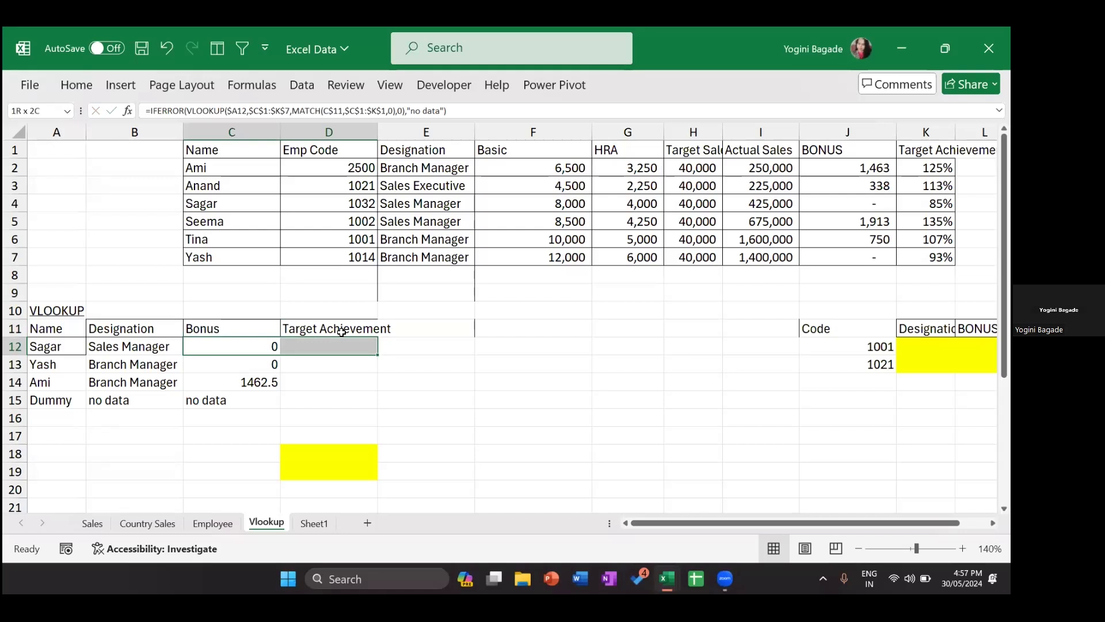
{"action": "key", "text": "ctrl+r"}
{"action": "key", "text": "shift+Down"}
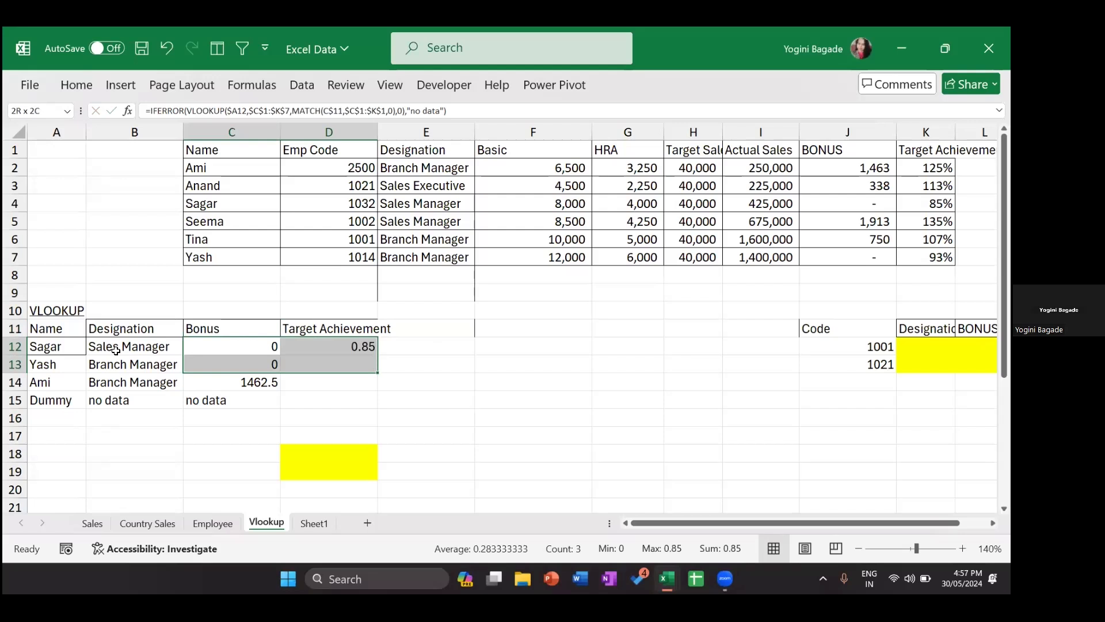
{"action": "key", "text": "shift+Down"}
{"action": "key", "text": "shift+Down"}
{"action": "key", "text": "ctrl+d"}
{"action": "key", "text": "Right"}
{"action": "key", "text": "Right"}
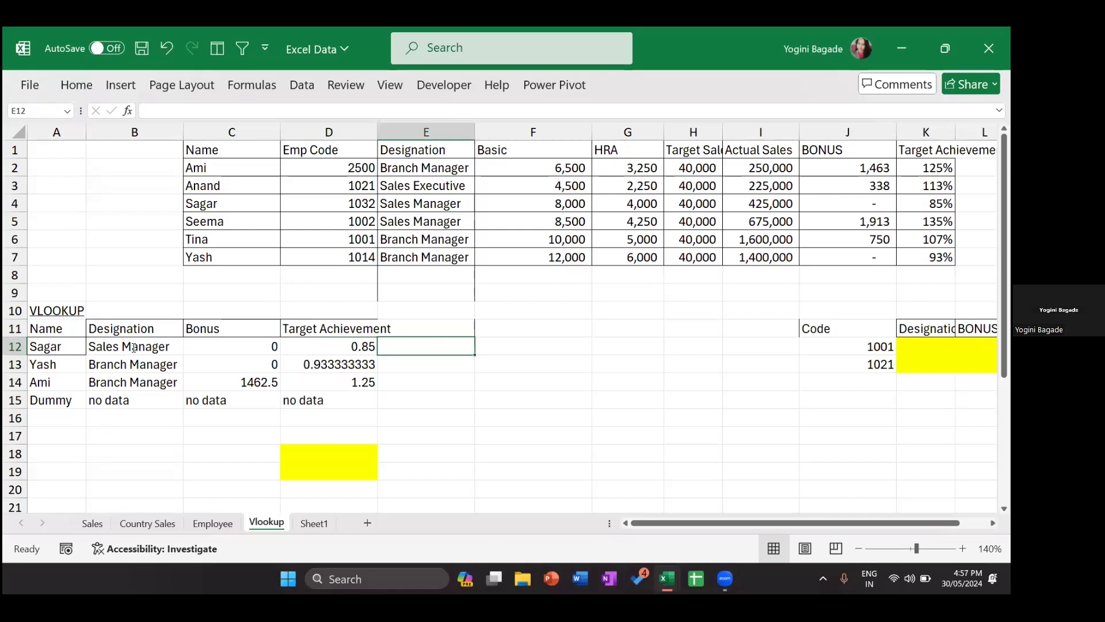
Step: Review B12's IFERROR/VLOOKUP/MATCH formula against the headers in B11:D11
{"action": "double_click", "coordinate": [133, 348]}
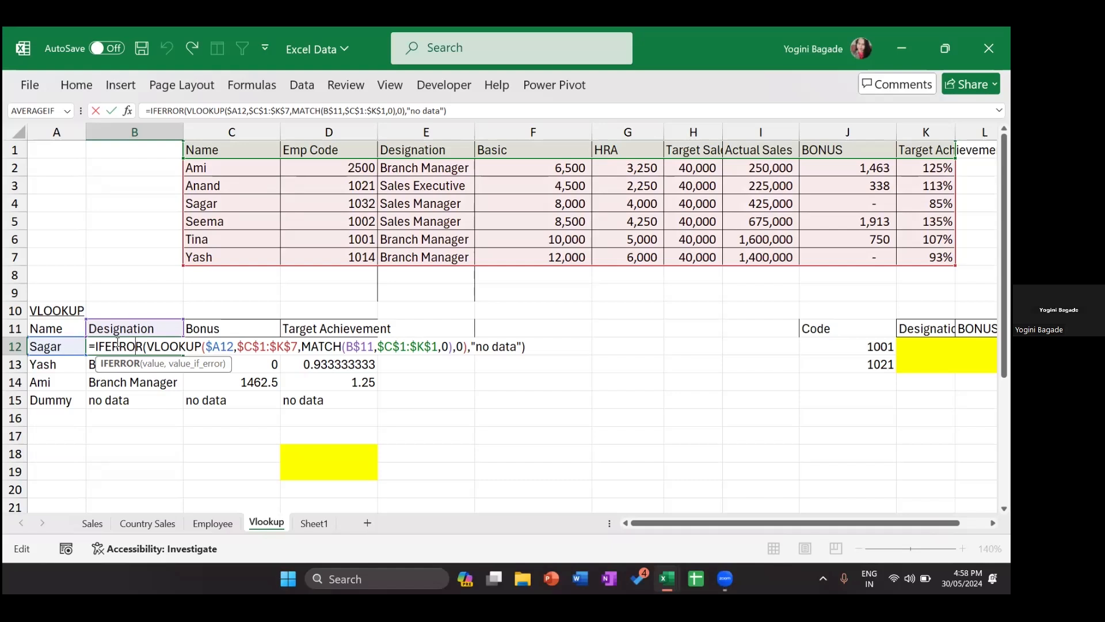
{"action": "key", "text": "Return"}
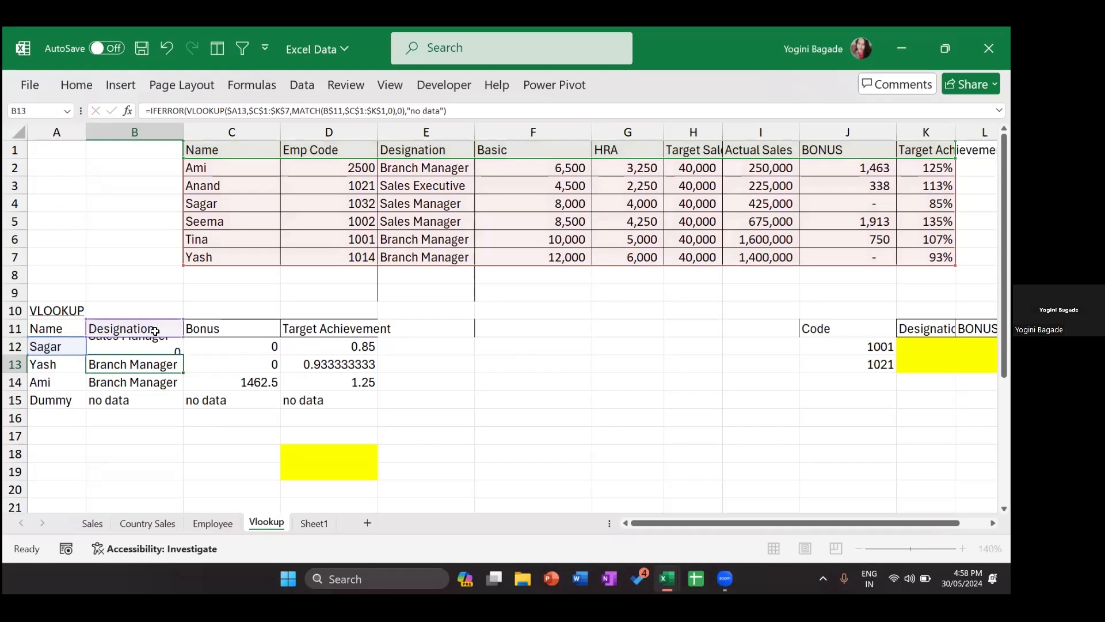
{"action": "left_click", "coordinate": [154, 331]}
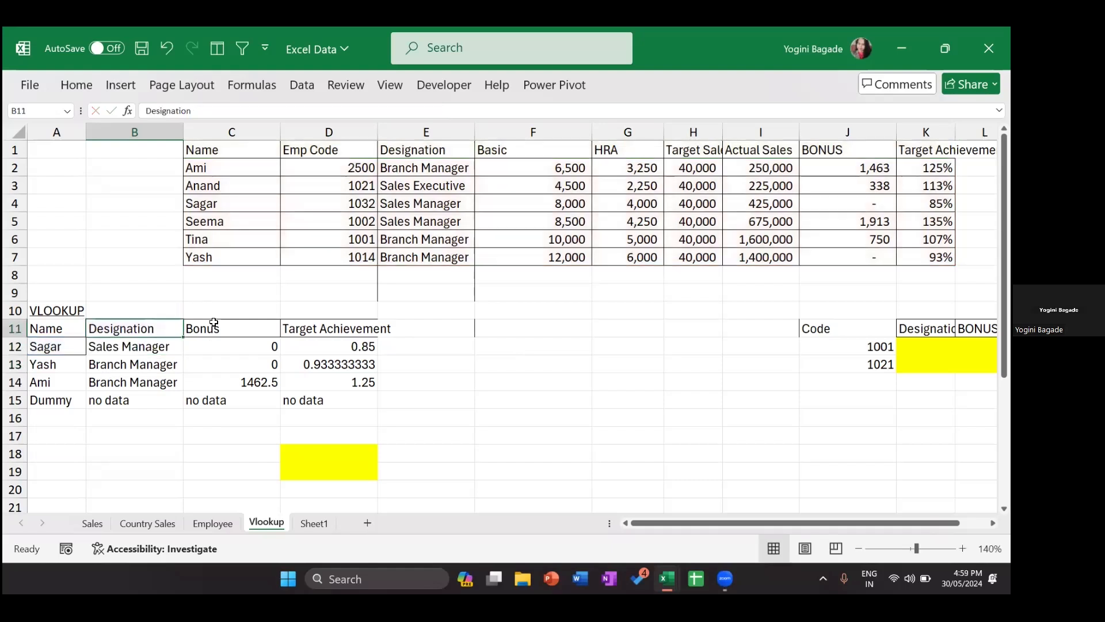
{"action": "key", "text": "Right"}
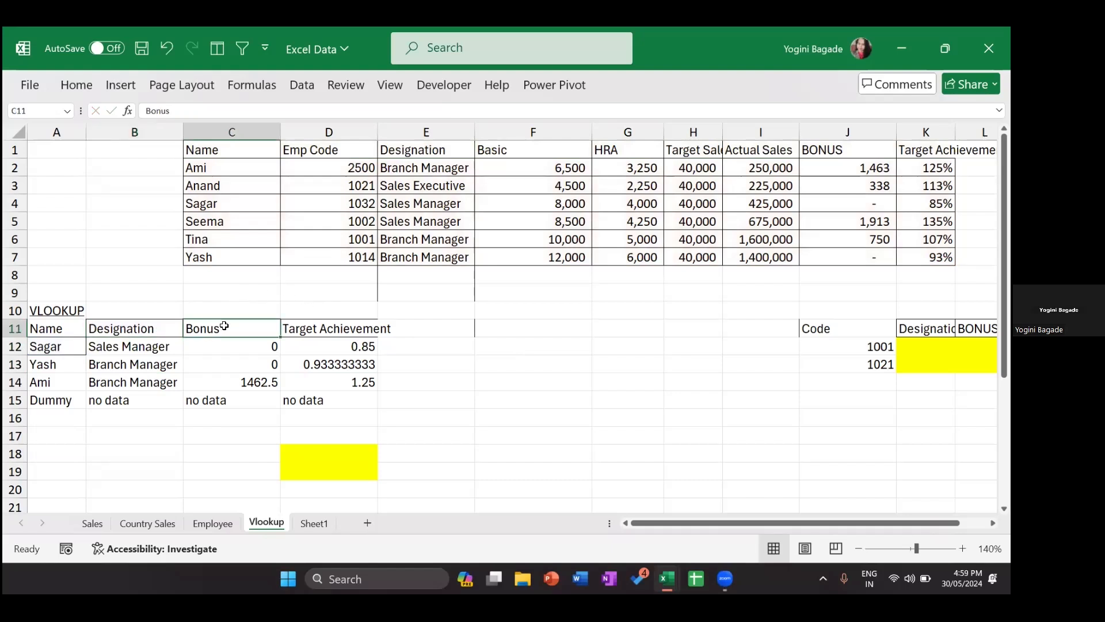
{"action": "key", "text": "Right"}
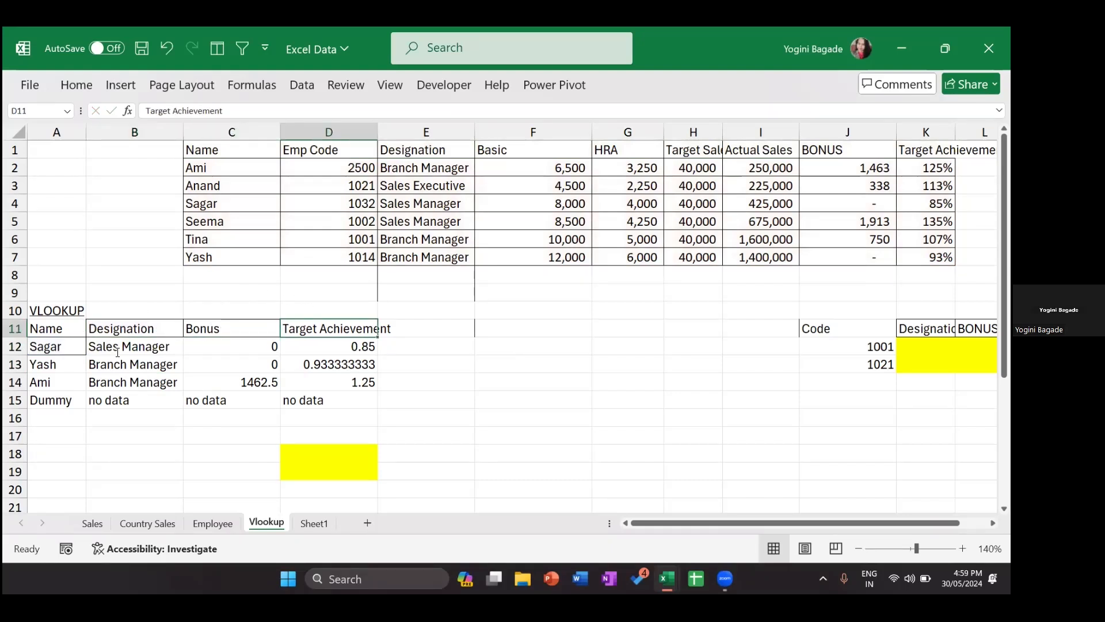
{"action": "double_click", "coordinate": [117, 352]}
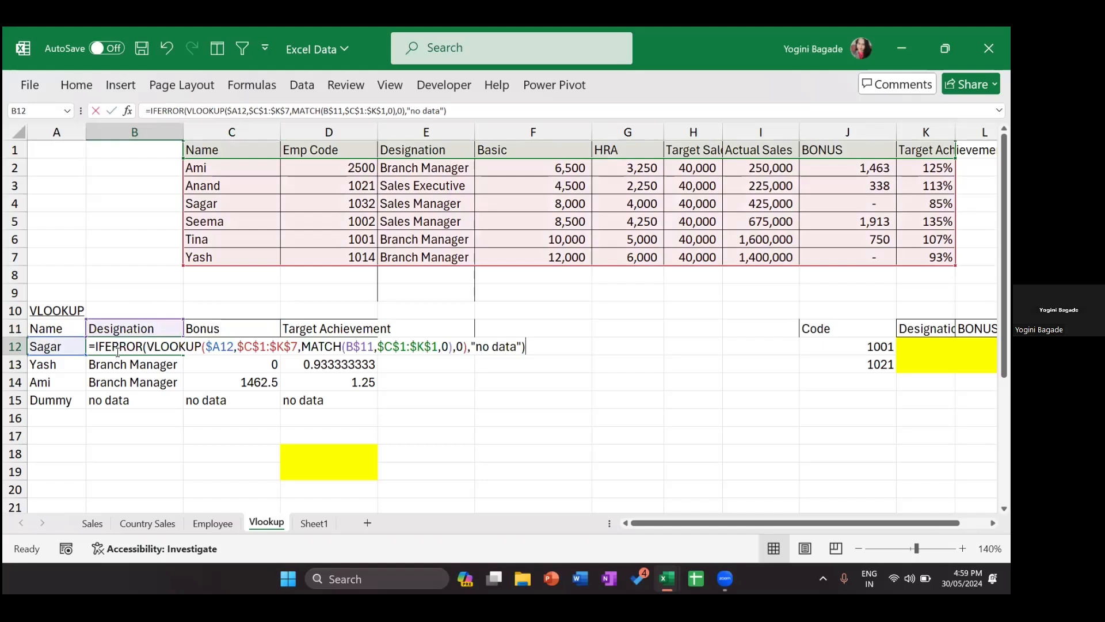
{"action": "left_click", "coordinate": [118, 352]}
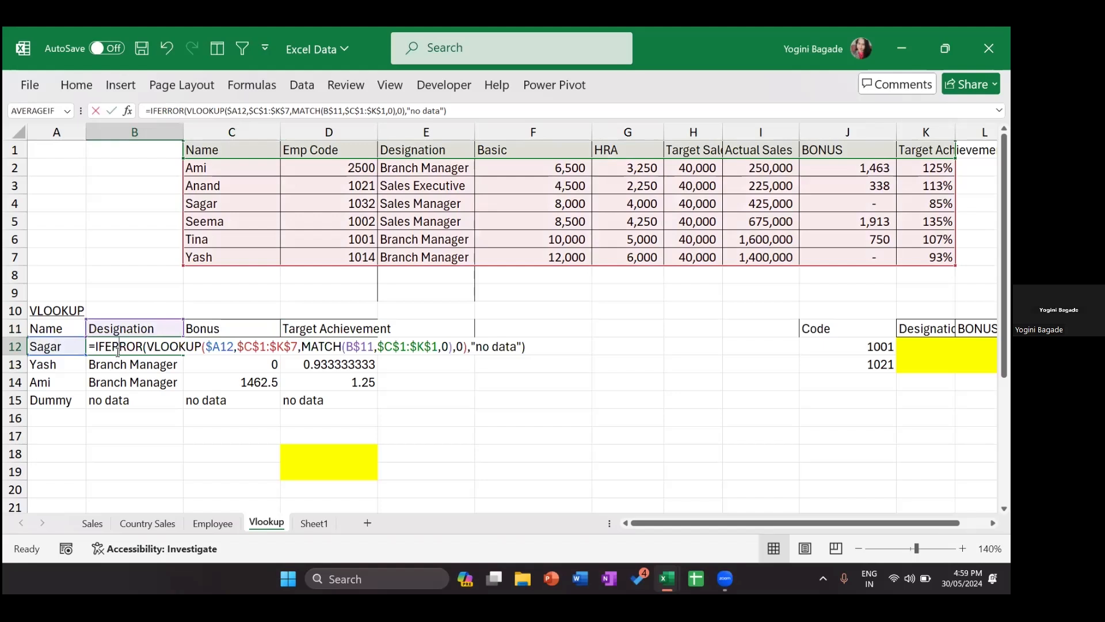